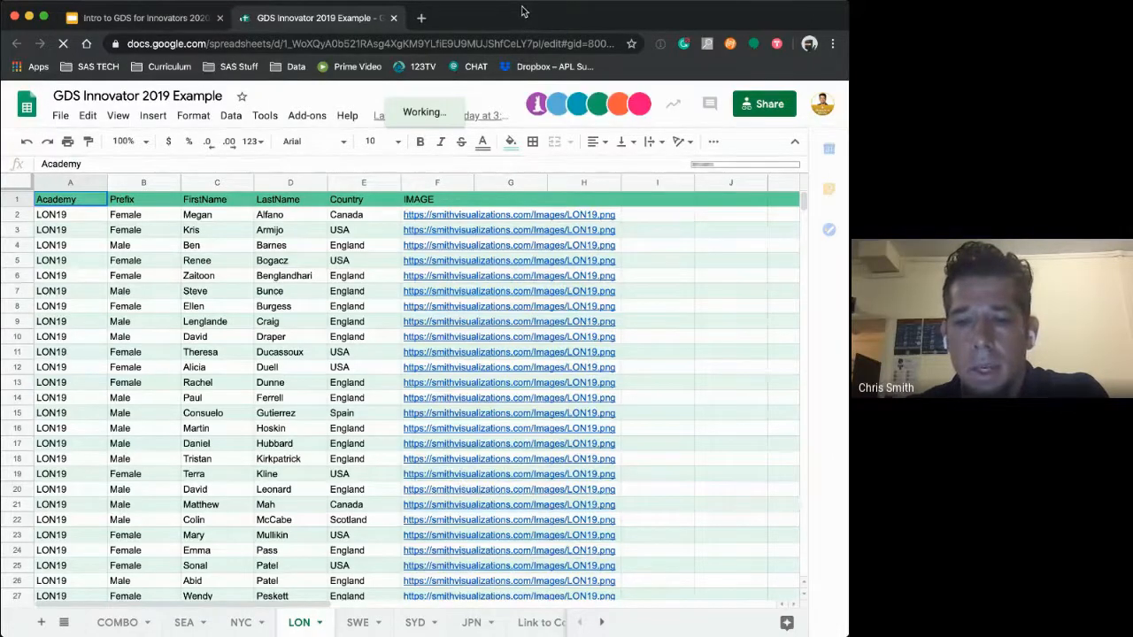
- Review the Link to Cohort Website, NYC and COMBO worksheets of the GDS Innovator 2019 Example spreadsheet
{"action": "left_click", "coordinate": [541, 623]}
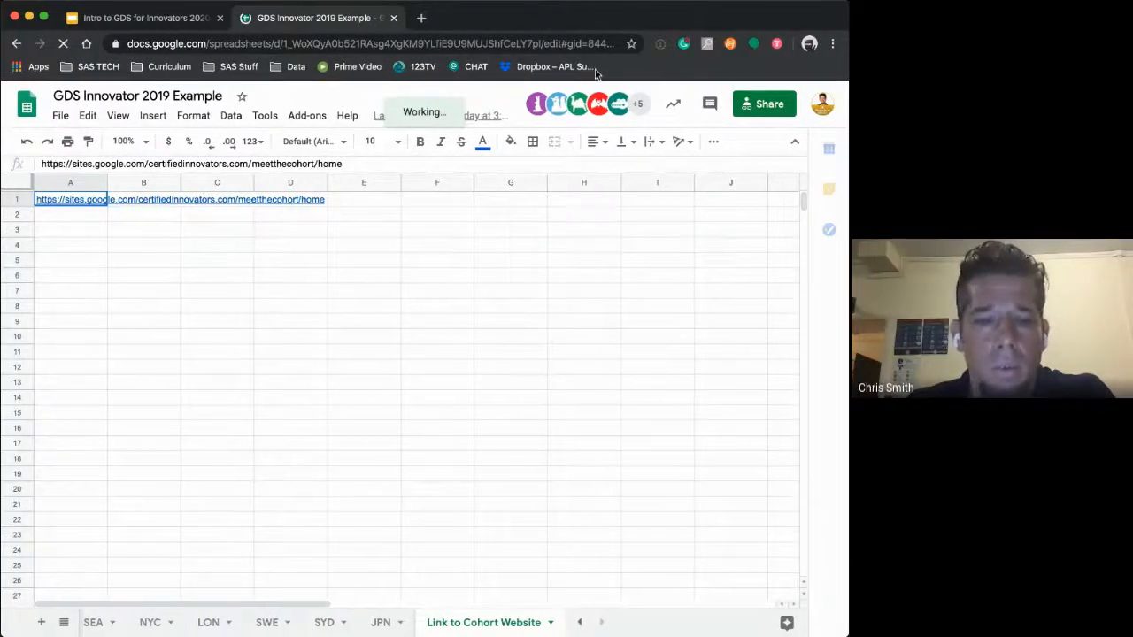
{"action": "left_click", "coordinate": [151, 623]}
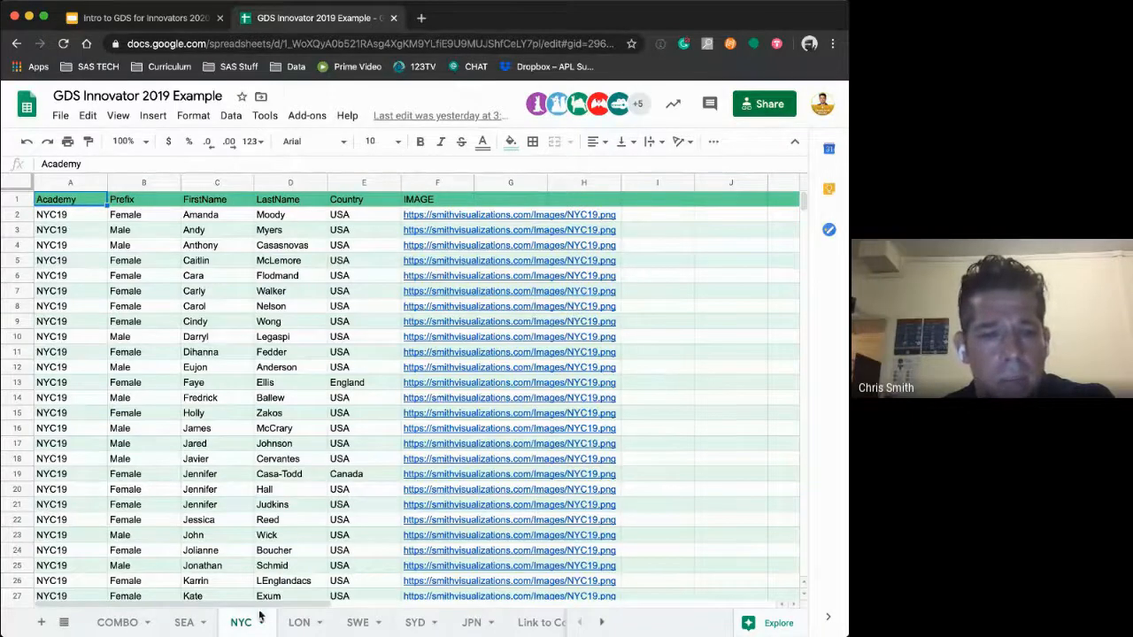
{"action": "left_click", "coordinate": [122, 625]}
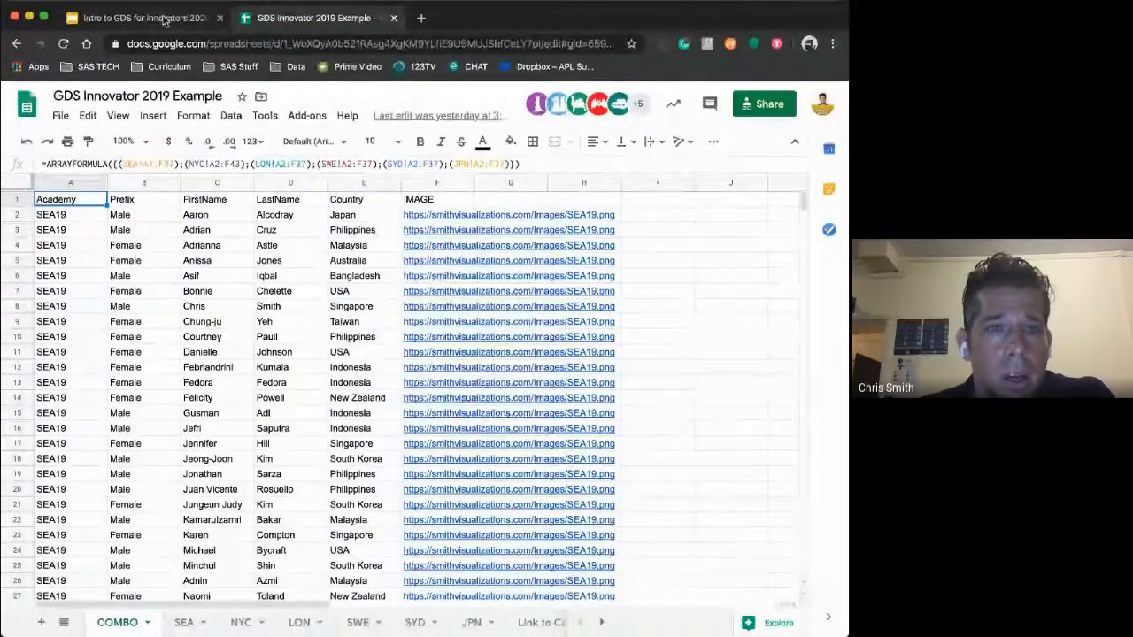
- Open Google Data Studio from the link in the Intro to GDS for Innovators presentation and start a blank report
{"action": "left_click", "coordinate": [164, 20]}
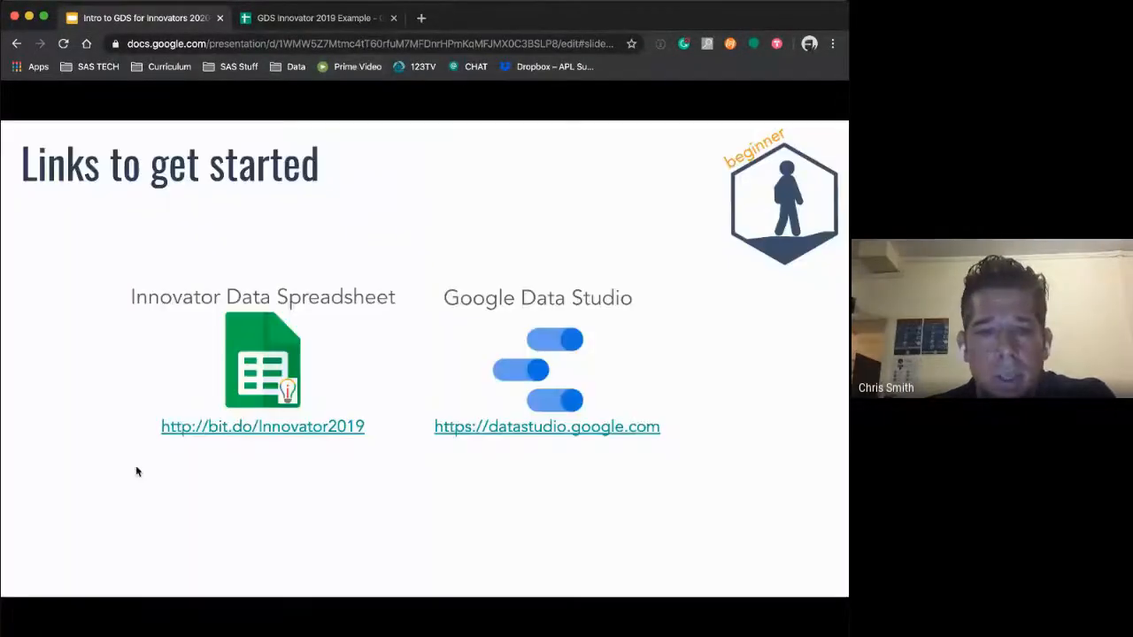
{"action": "left_click", "coordinate": [557, 428]}
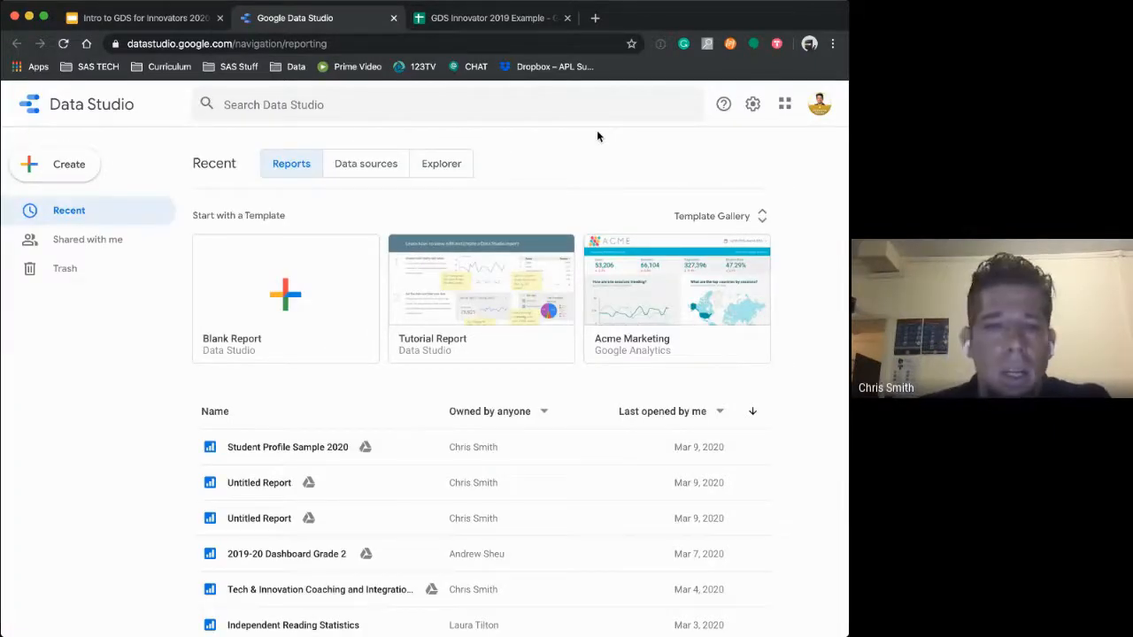
{"action": "left_click", "coordinate": [286, 303]}
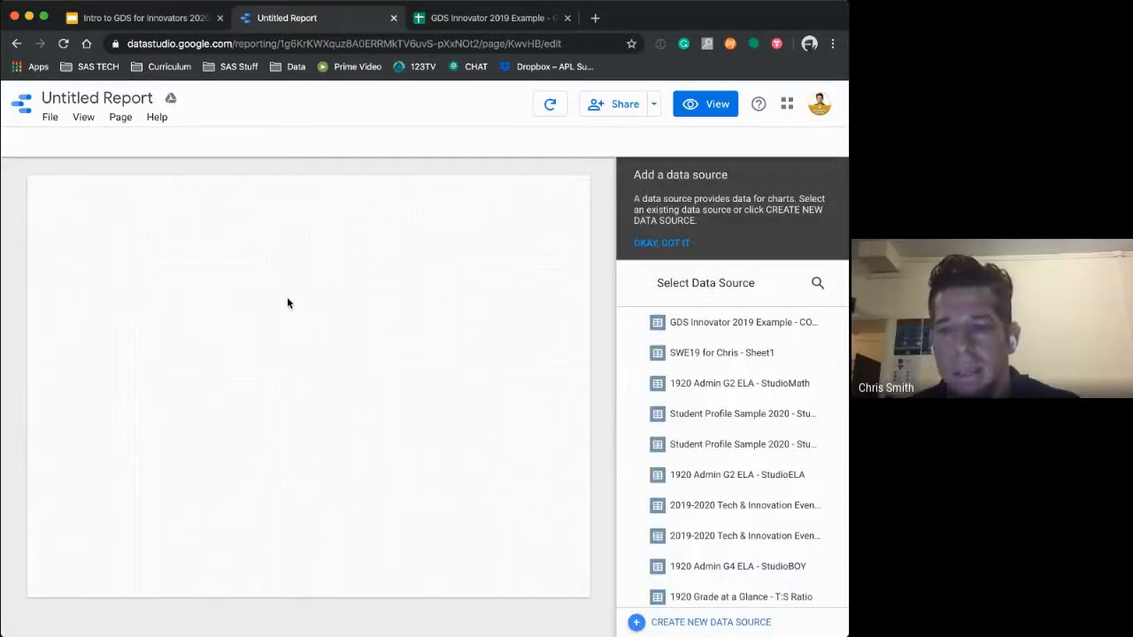
{"action": "left_click_drag", "start_coordinate": [844, 634], "coordinate": [845, 610]}
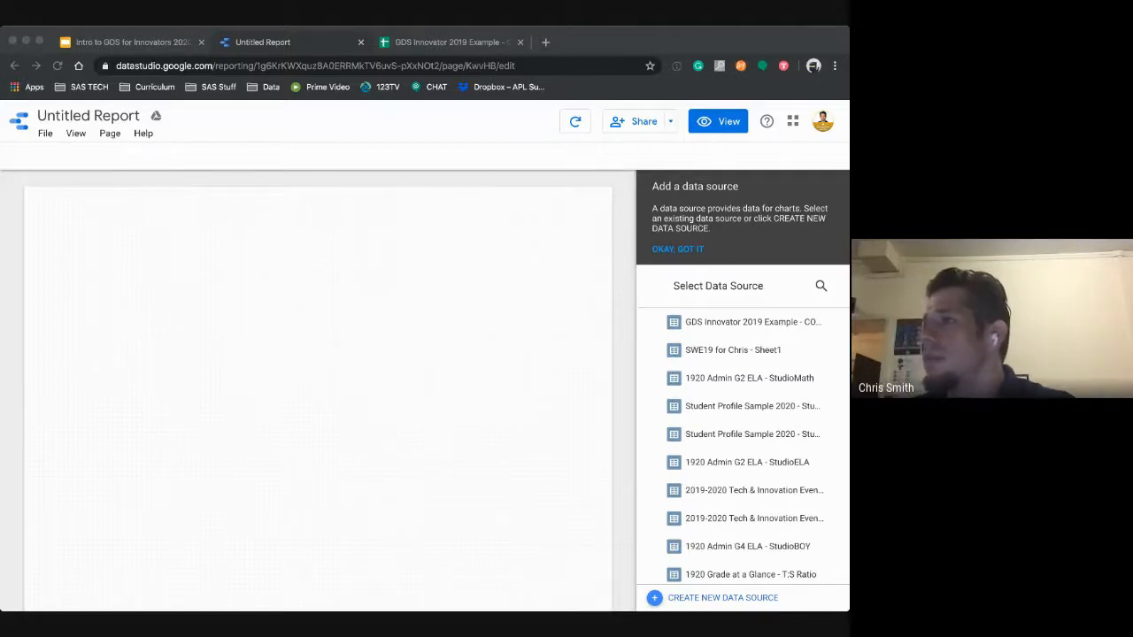
{"action": "left_click", "coordinate": [706, 38]}
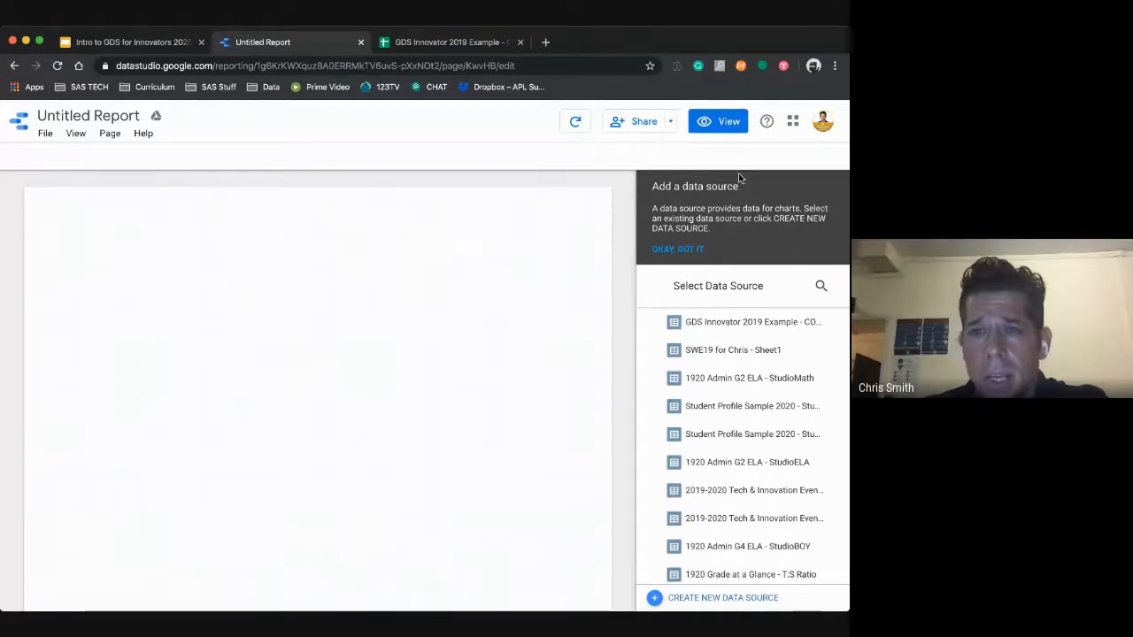
- Create a data source with the Google Sheets connector, connecting the COMBO worksheet of GDS Innovator 2019 Example
{"action": "scroll", "coordinate": [703, 544], "scroll_direction": "down", "scroll_amount": 3}
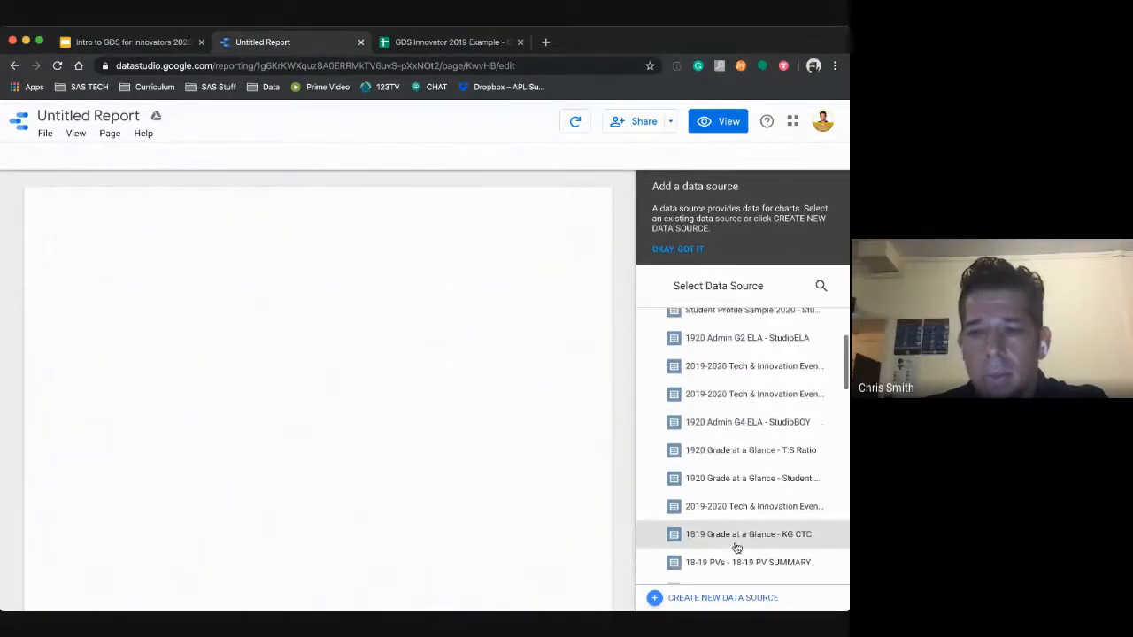
{"action": "scroll", "coordinate": [735, 547], "scroll_direction": "up", "scroll_amount": 3}
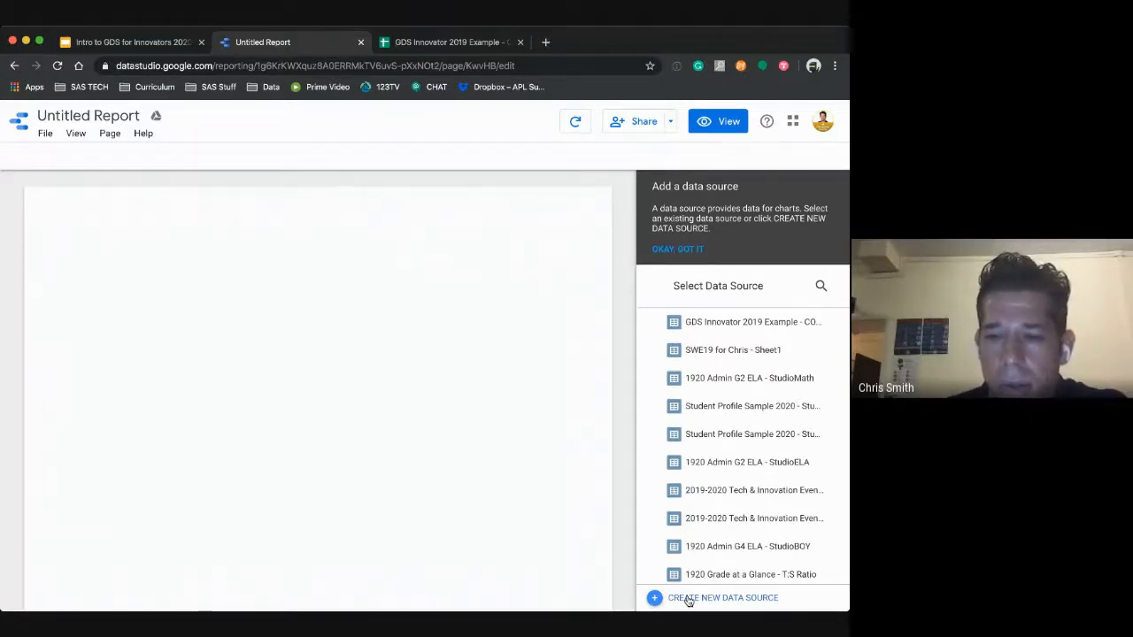
{"action": "left_click", "coordinate": [743, 599]}
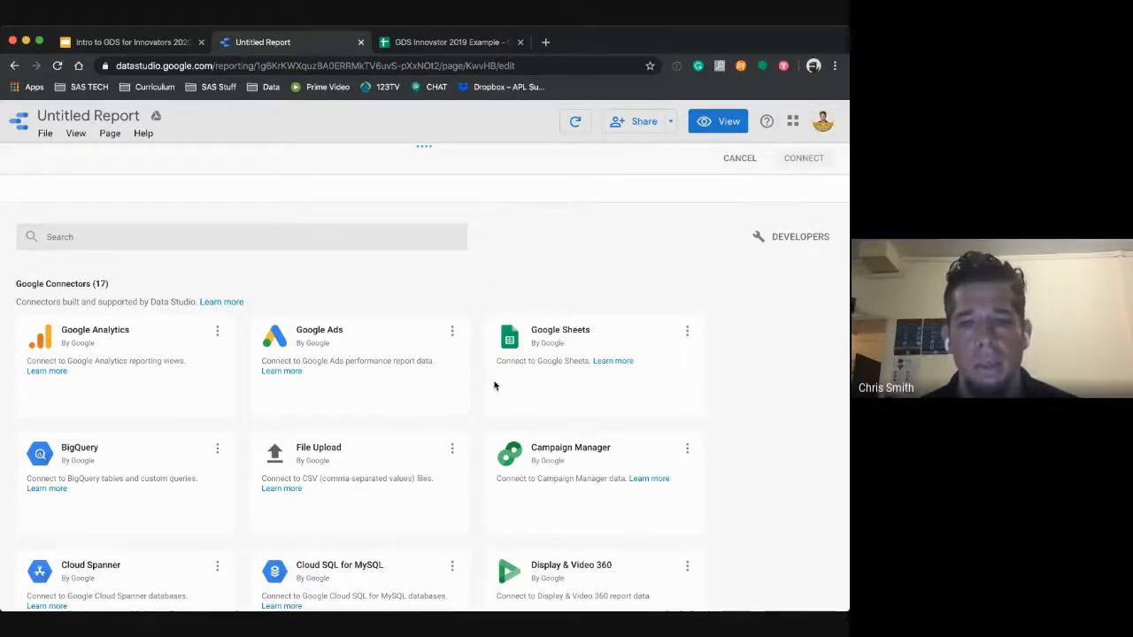
{"action": "scroll", "coordinate": [496, 385], "scroll_direction": "down", "scroll_amount": 1}
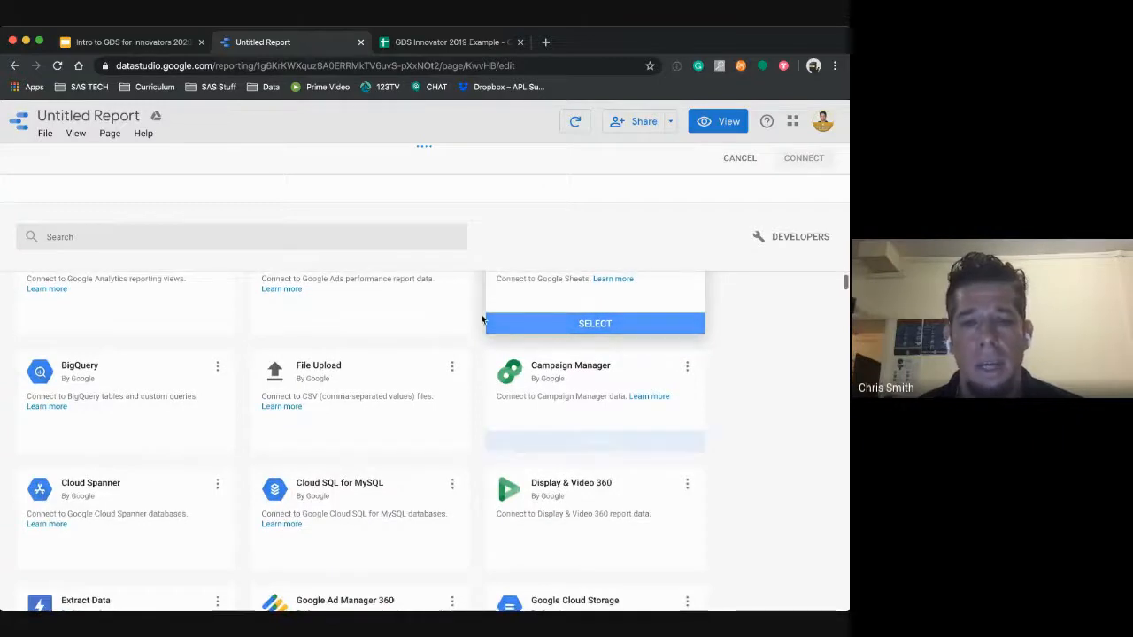
{"action": "scroll", "coordinate": [481, 309], "scroll_direction": "up", "scroll_amount": 1}
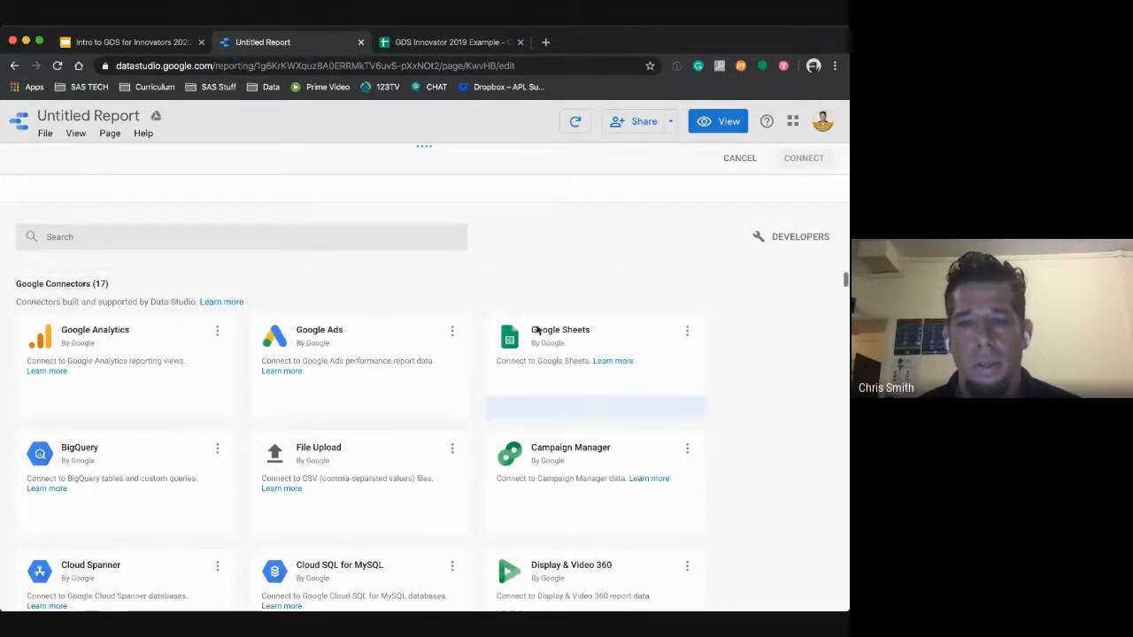
{"action": "mouse_move", "coordinate": [584, 370]}
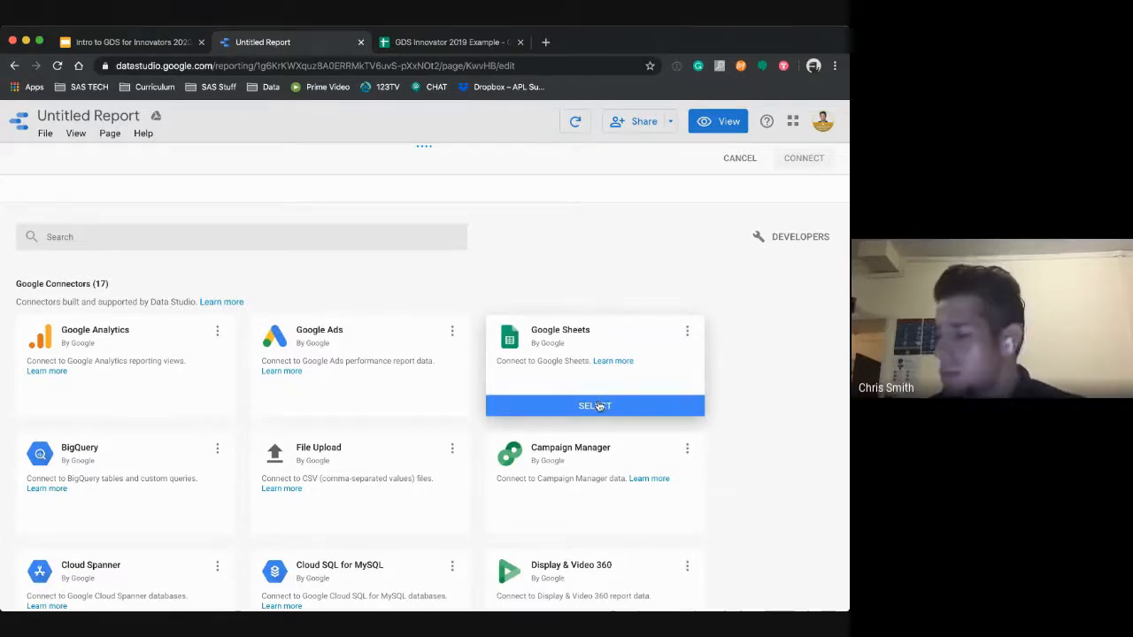
{"action": "left_click", "coordinate": [598, 406]}
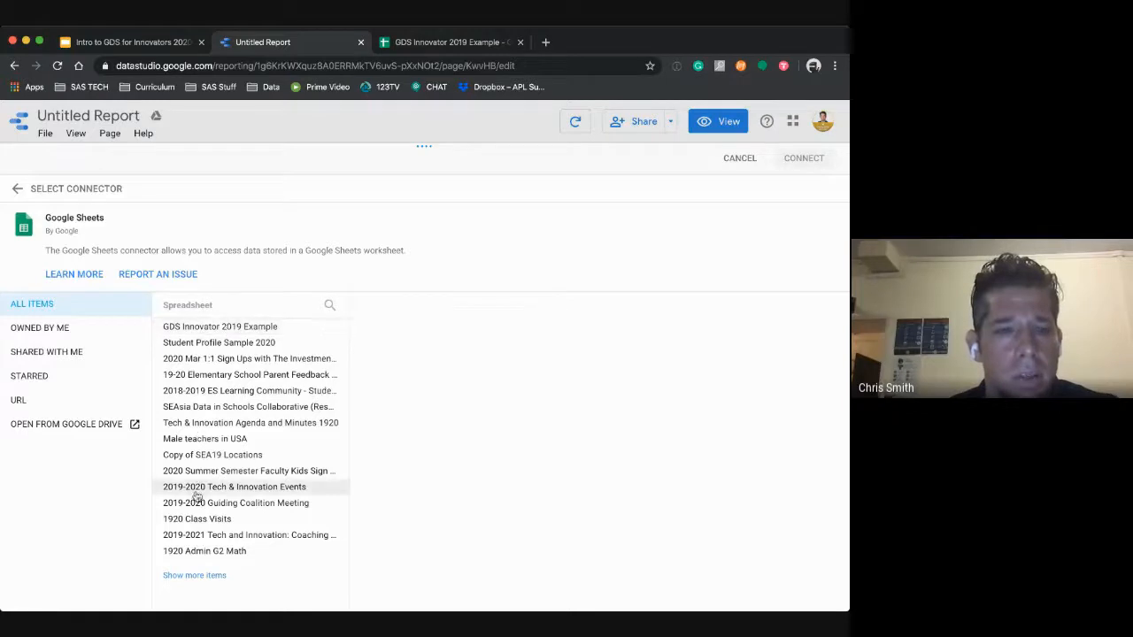
{"action": "left_click", "coordinate": [182, 329]}
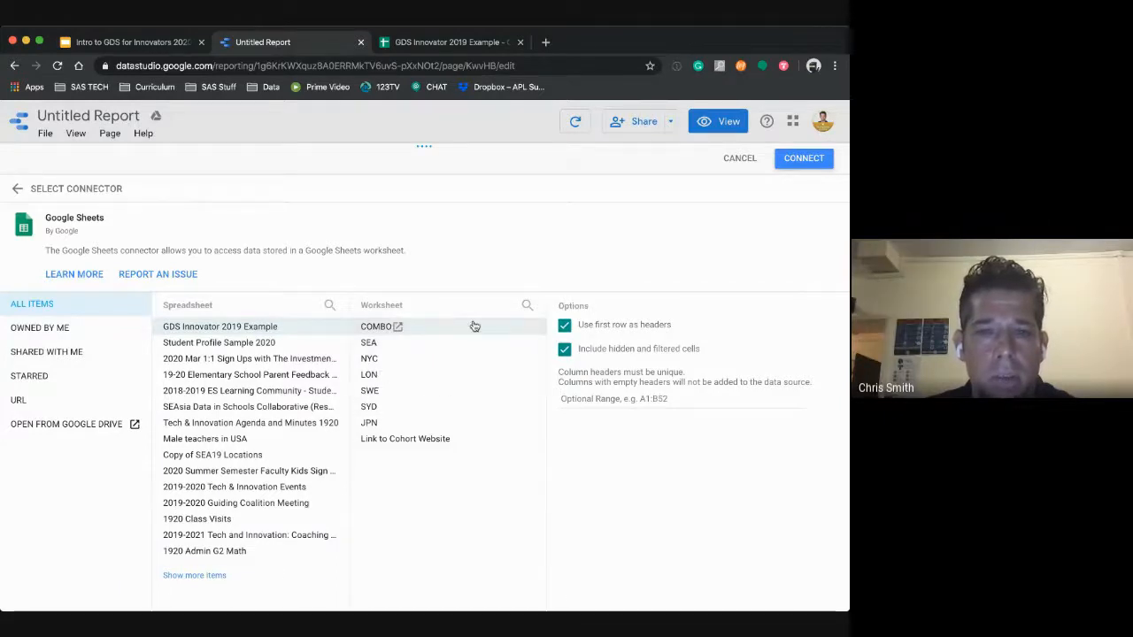
{"action": "left_click", "coordinate": [798, 159]}
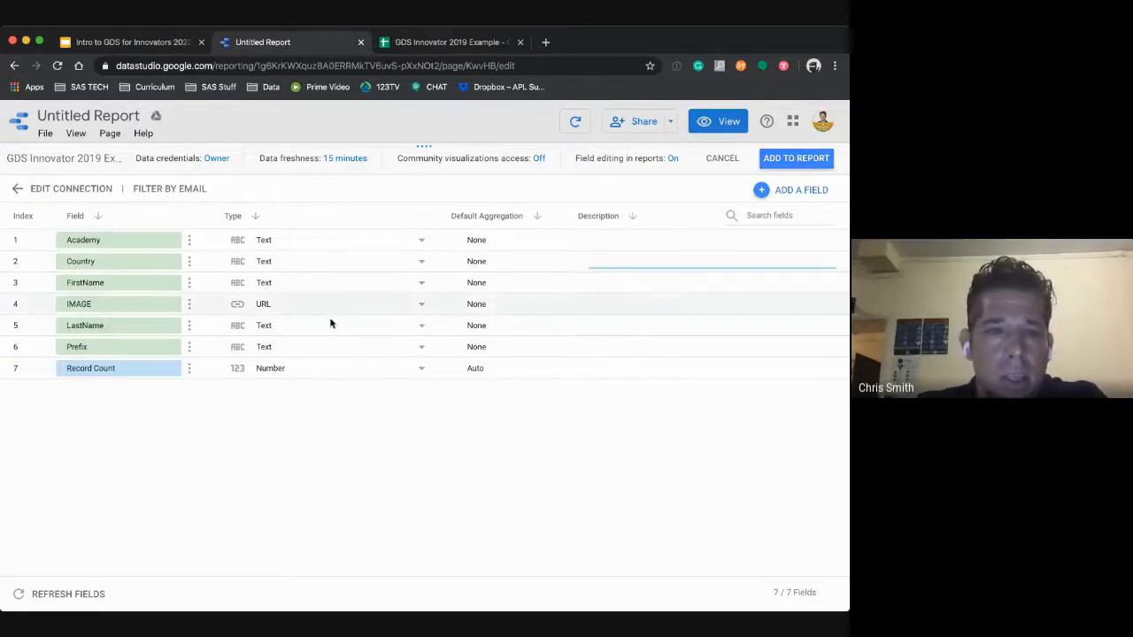
- Change the Country field's type to the Geo type Country and add the data source to the report
{"action": "left_click", "coordinate": [117, 263]}
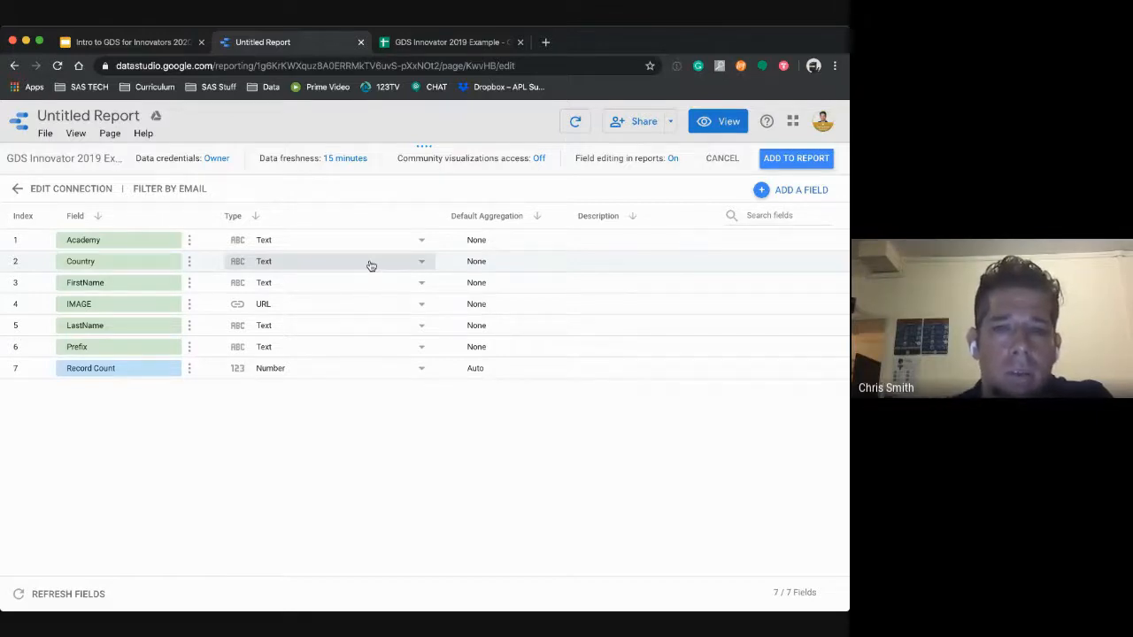
{"action": "left_click", "coordinate": [422, 264]}
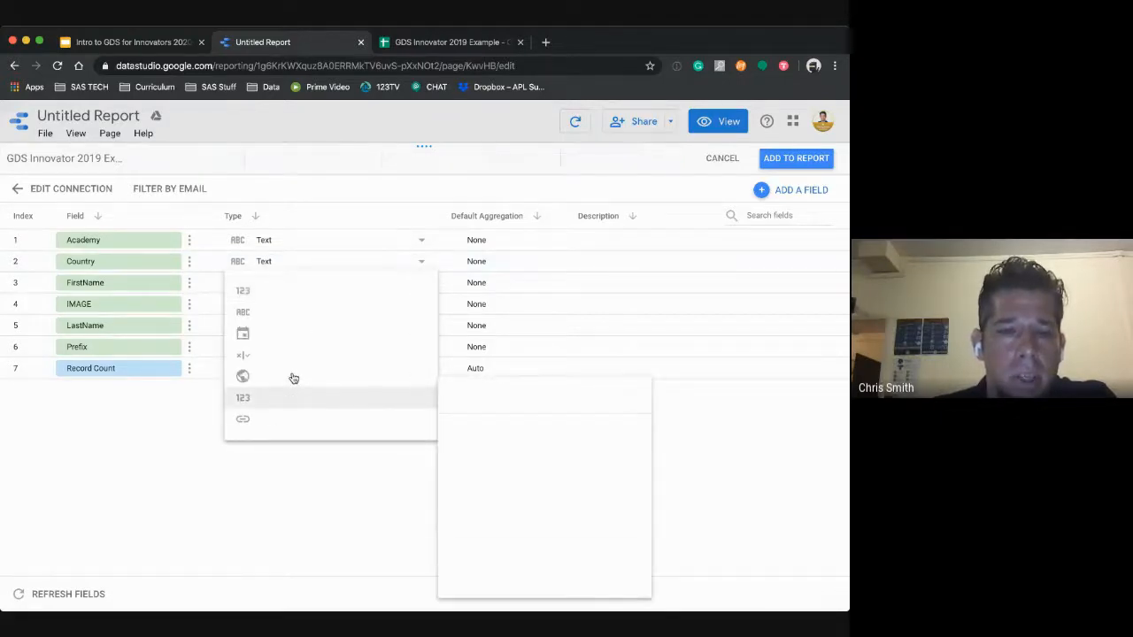
{"action": "mouse_move", "coordinate": [275, 379]}
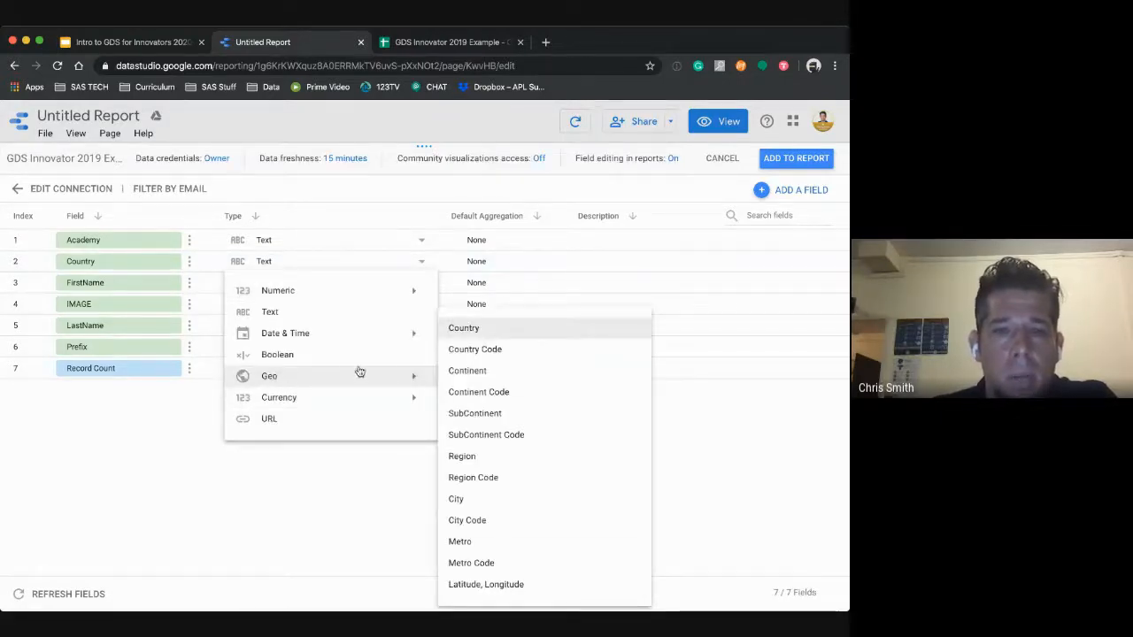
{"action": "left_click", "coordinate": [477, 330]}
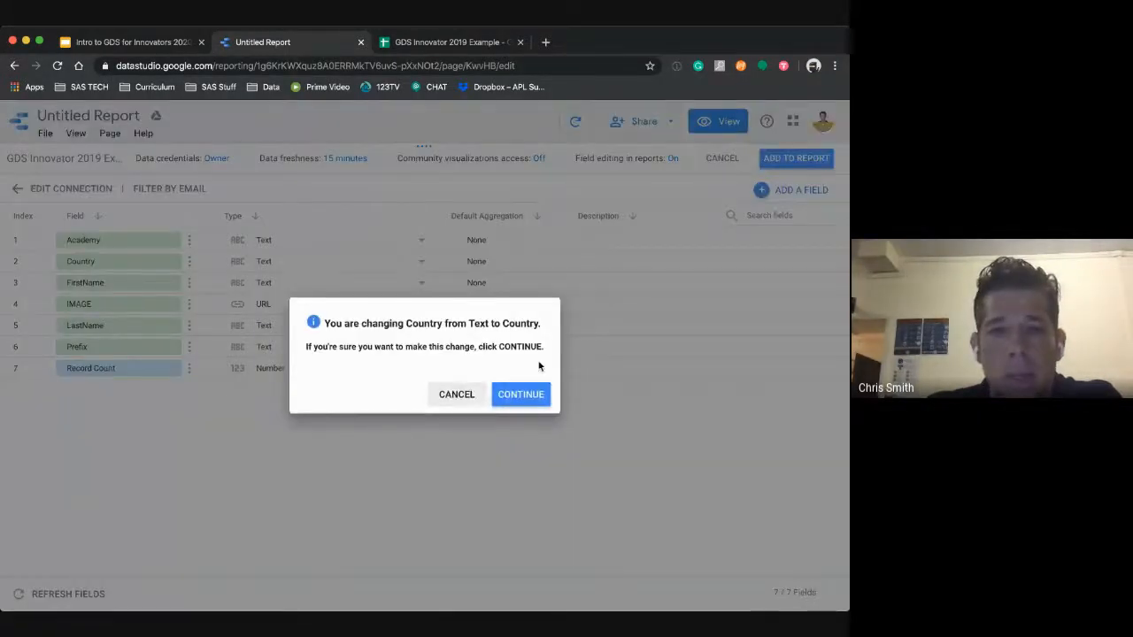
{"action": "left_click", "coordinate": [521, 394]}
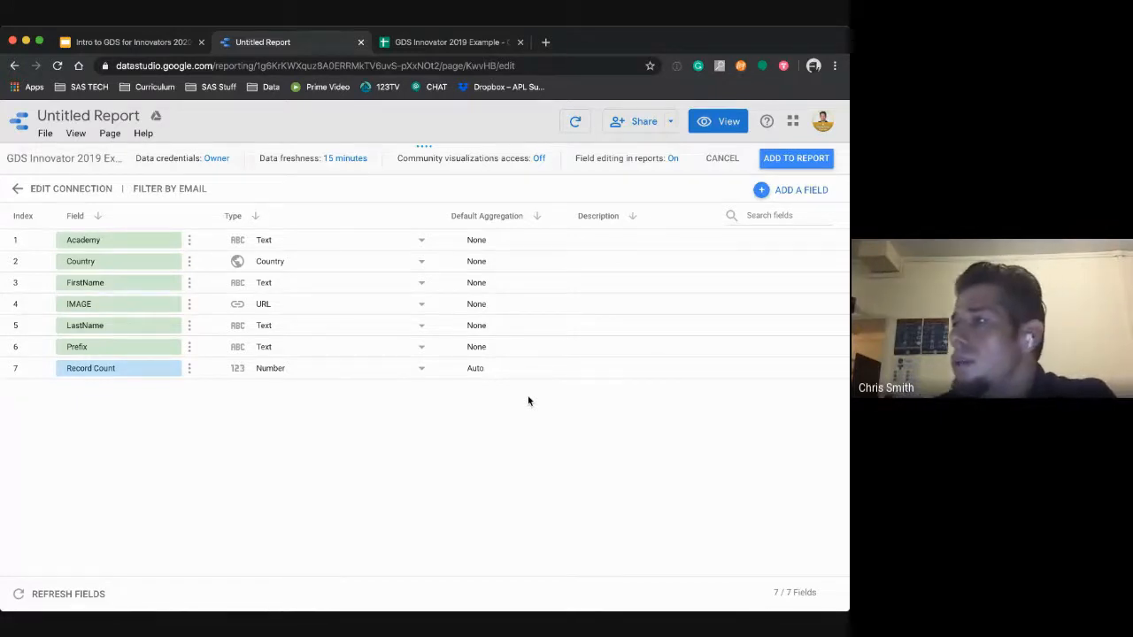
{"action": "left_click", "coordinate": [806, 161]}
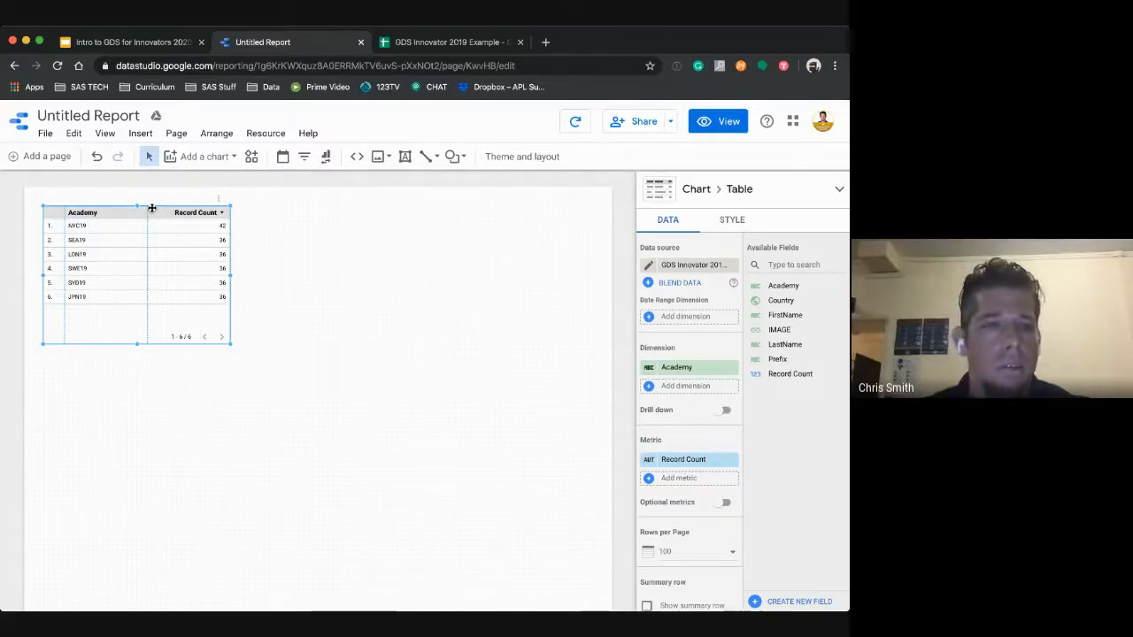
- Move the Academy table down the page and draw a header rectangle across the full width of the page's top
{"action": "left_click_drag", "start_coordinate": [152, 208], "coordinate": [150, 286]}
{"action": "left_click", "coordinate": [577, 279]}
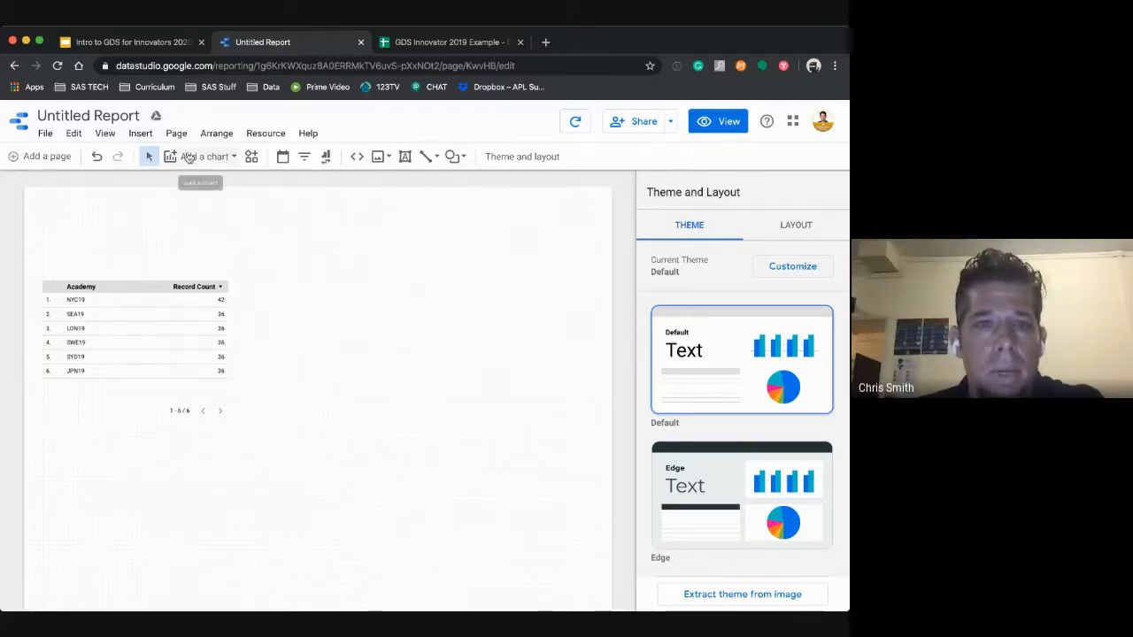
{"action": "left_click", "coordinate": [462, 158]}
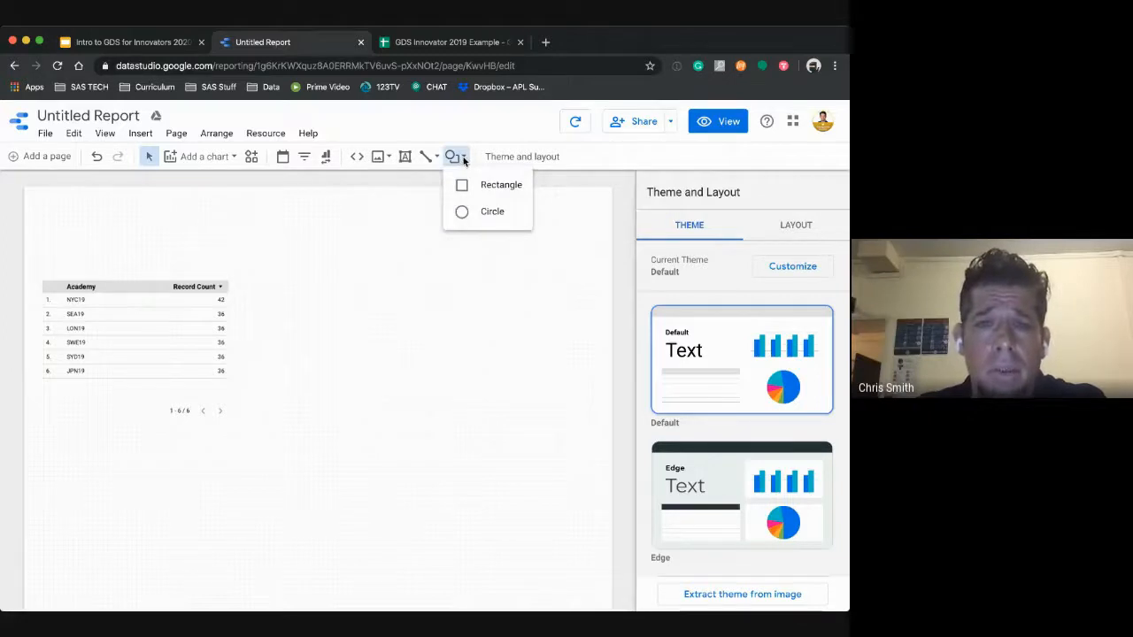
{"action": "left_click", "coordinate": [475, 188]}
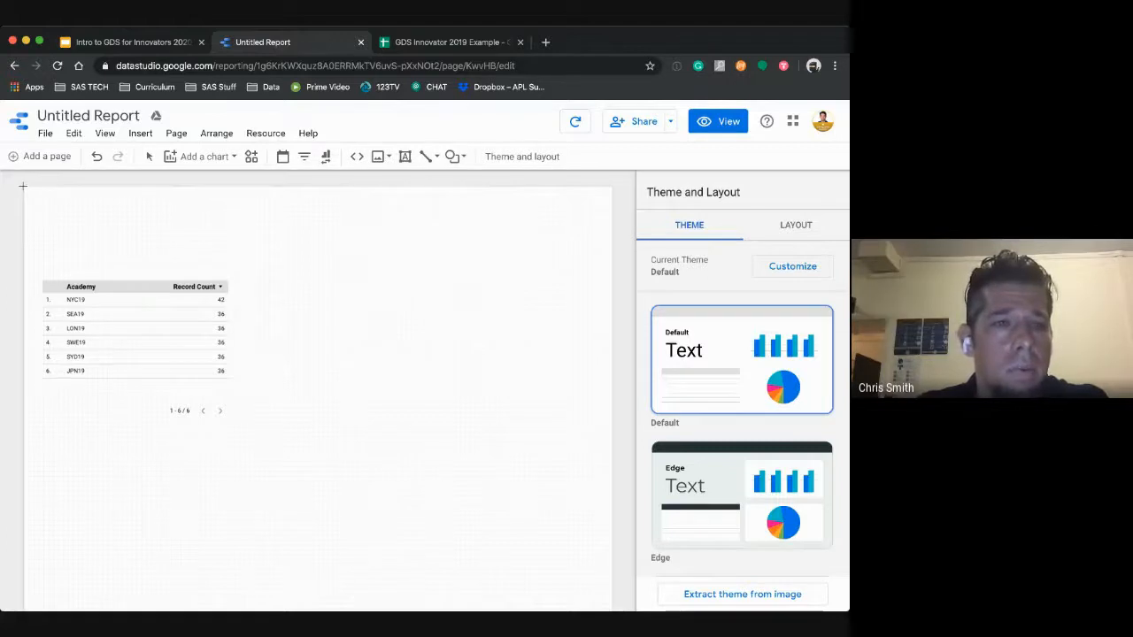
{"action": "left_click_drag", "start_coordinate": [23, 186], "coordinate": [613, 245]}
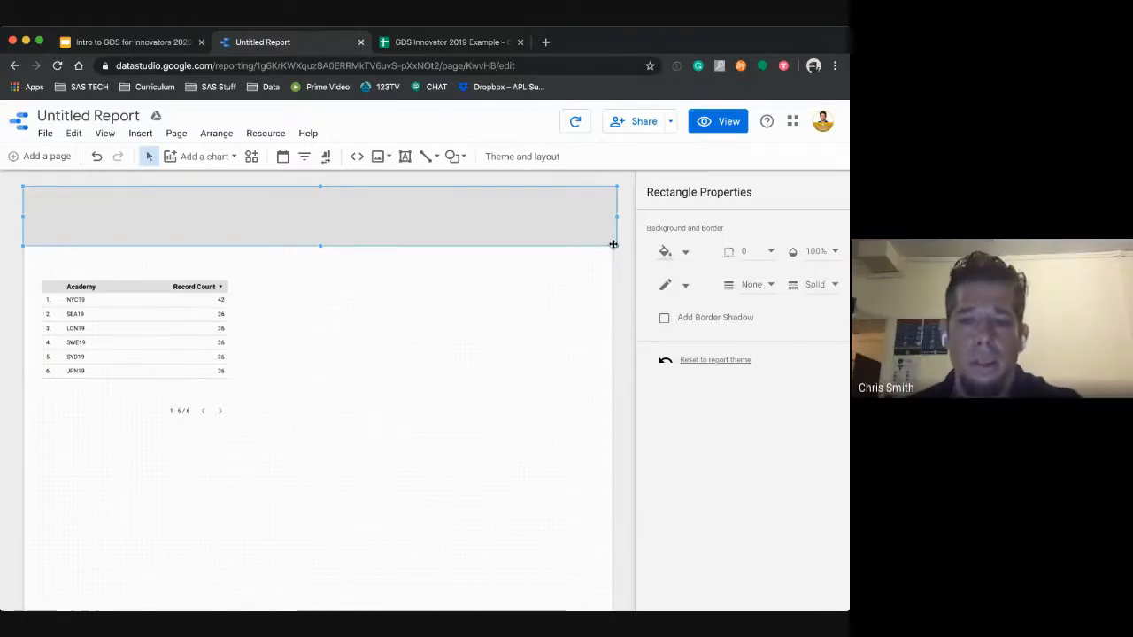
{"action": "left_click", "coordinate": [505, 316]}
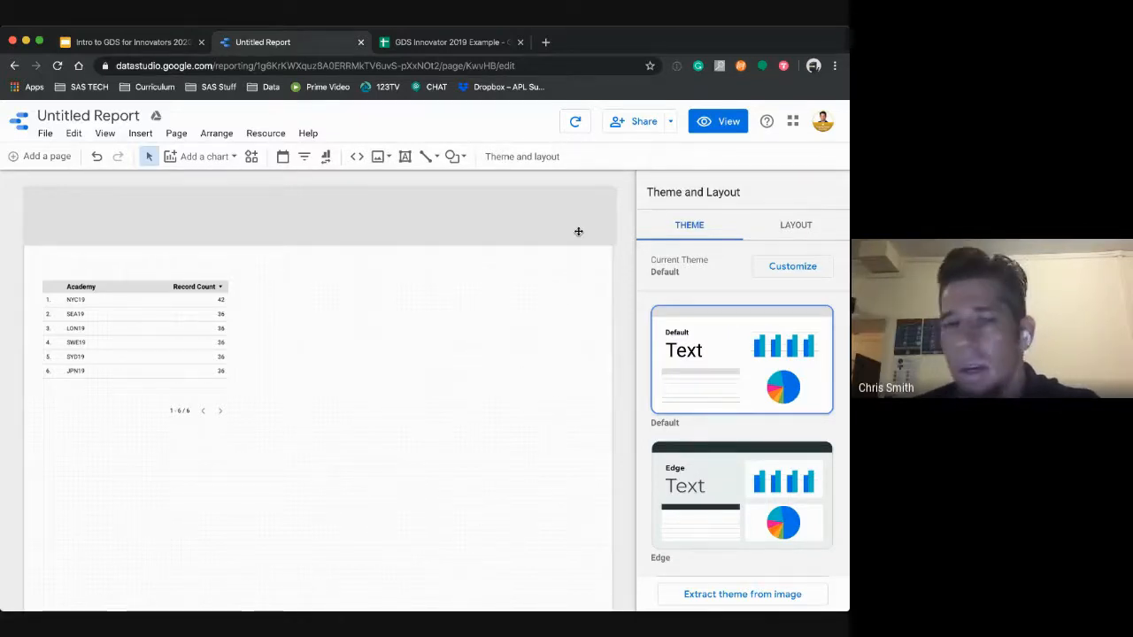
- Fit the header rectangle to the page's right edge and move the Academy table to just below it, near the left margin
{"action": "left_click", "coordinate": [578, 231]}
{"action": "left_click_drag", "start_coordinate": [613, 217], "coordinate": [611, 218]}
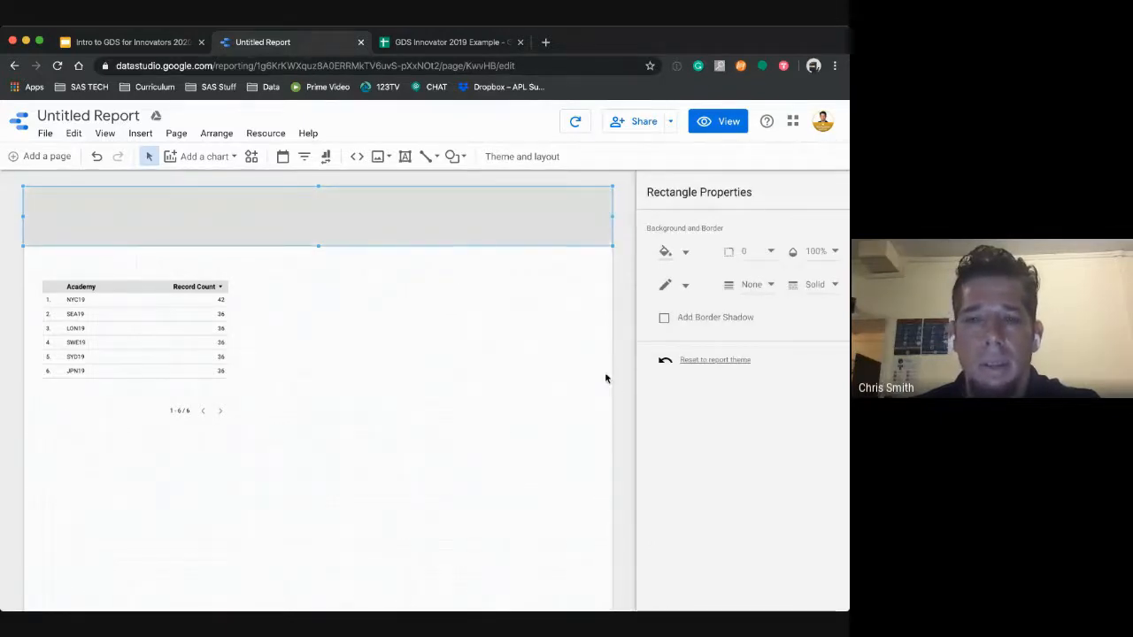
{"action": "left_click", "coordinate": [416, 341]}
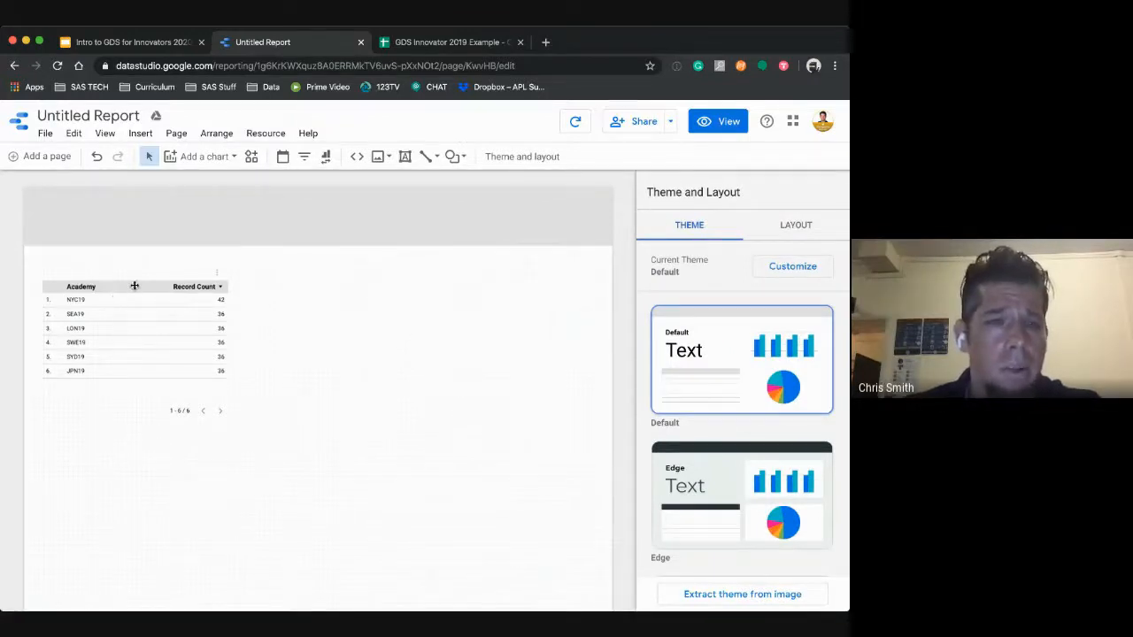
{"action": "left_click_drag", "start_coordinate": [134, 283], "coordinate": [120, 256]}
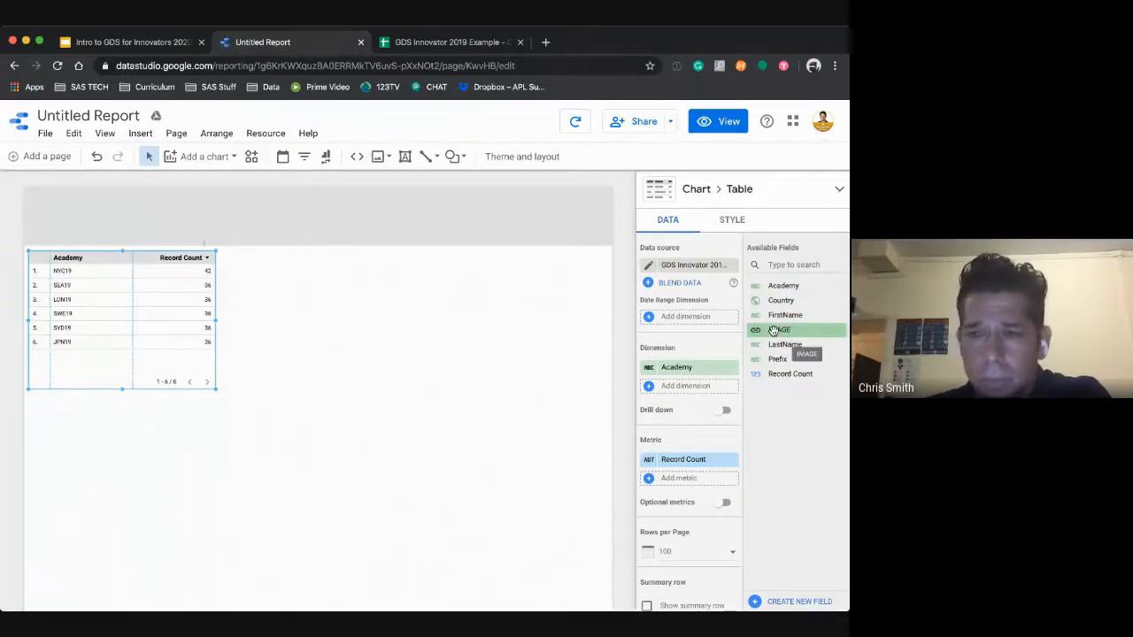
- Add the IMAGE field as a second dimension of the Academy table and show it as Image
{"action": "left_click_drag", "start_coordinate": [773, 330], "coordinate": [670, 391]}
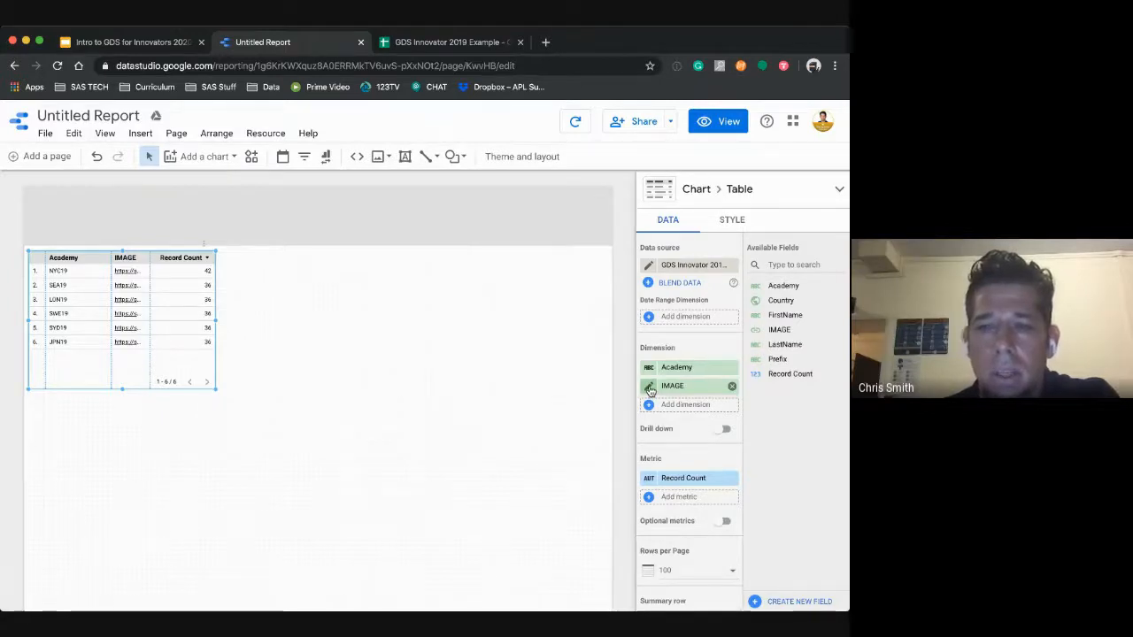
{"action": "left_click", "coordinate": [650, 391]}
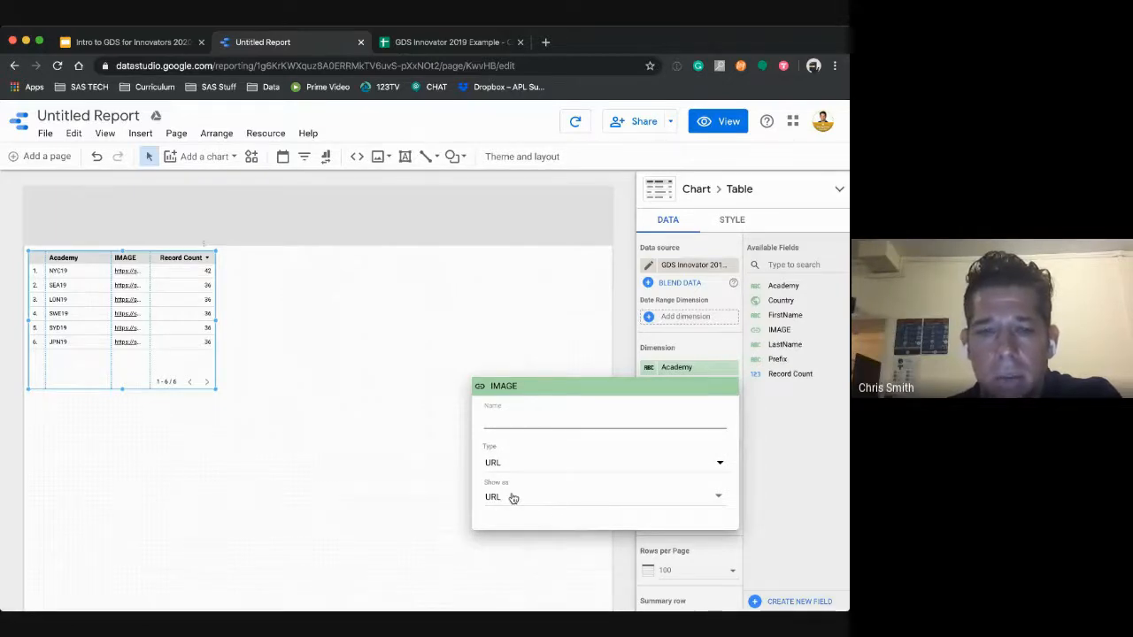
{"action": "left_click", "coordinate": [513, 498]}
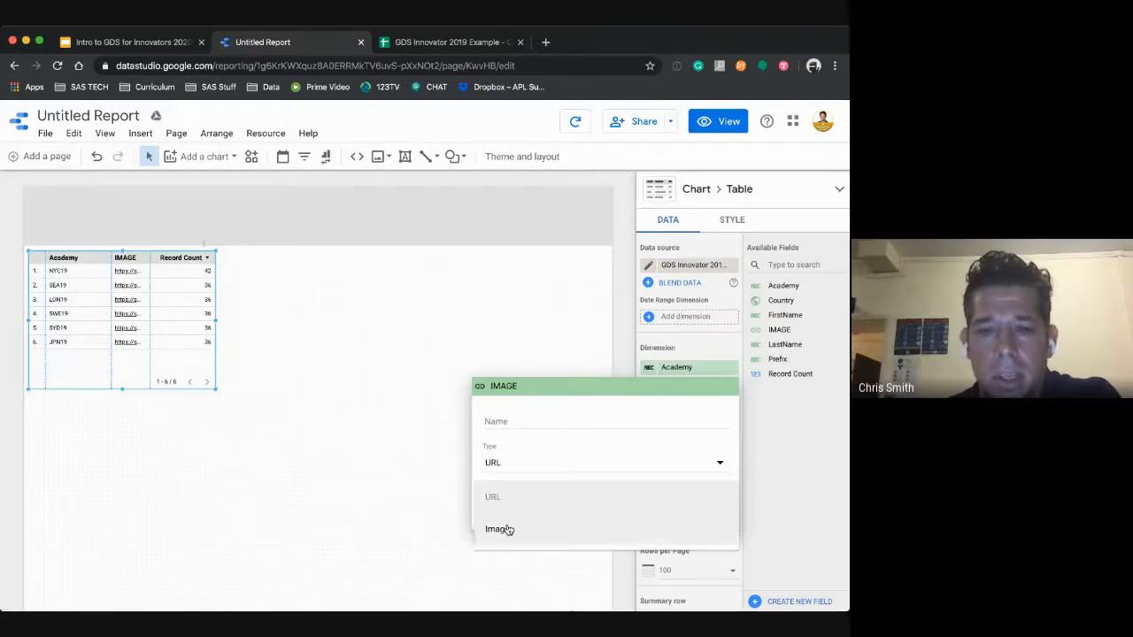
{"action": "left_click", "coordinate": [509, 530]}
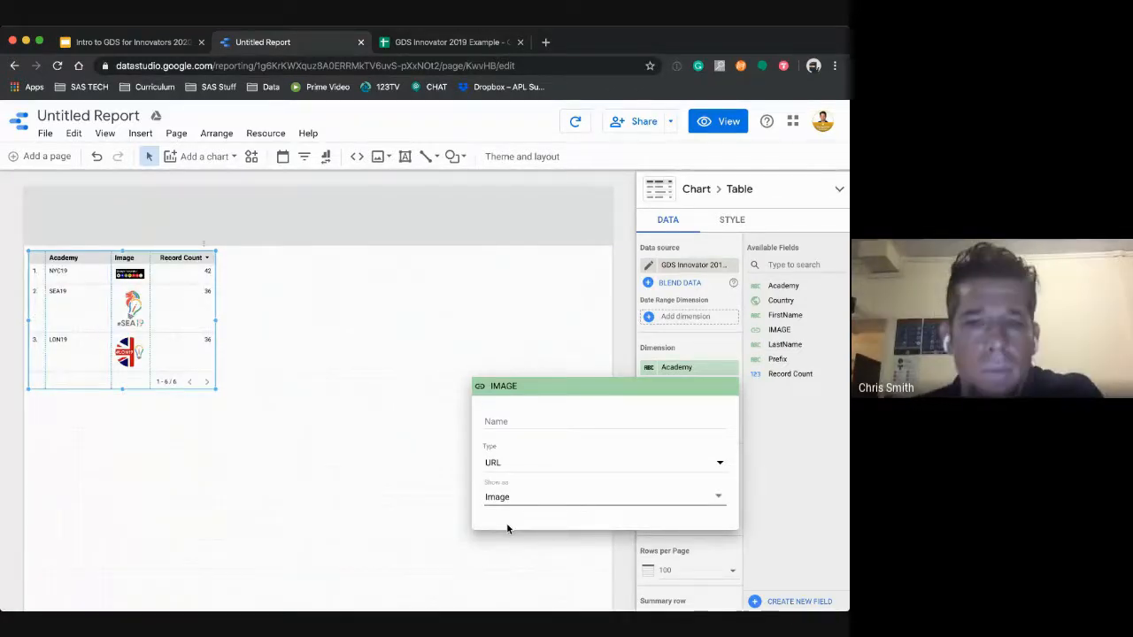
- Add the FirstName and LastName fields as the third and fourth dimensions of the Academy table
{"action": "left_click", "coordinate": [630, 315]}
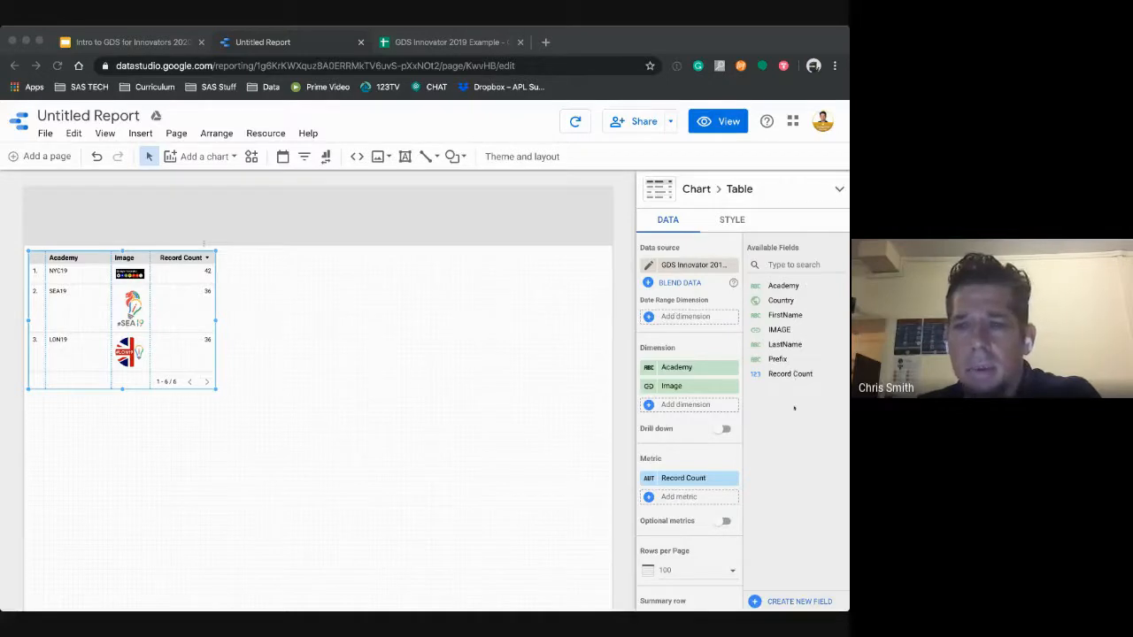
{"action": "left_click", "coordinate": [783, 305]}
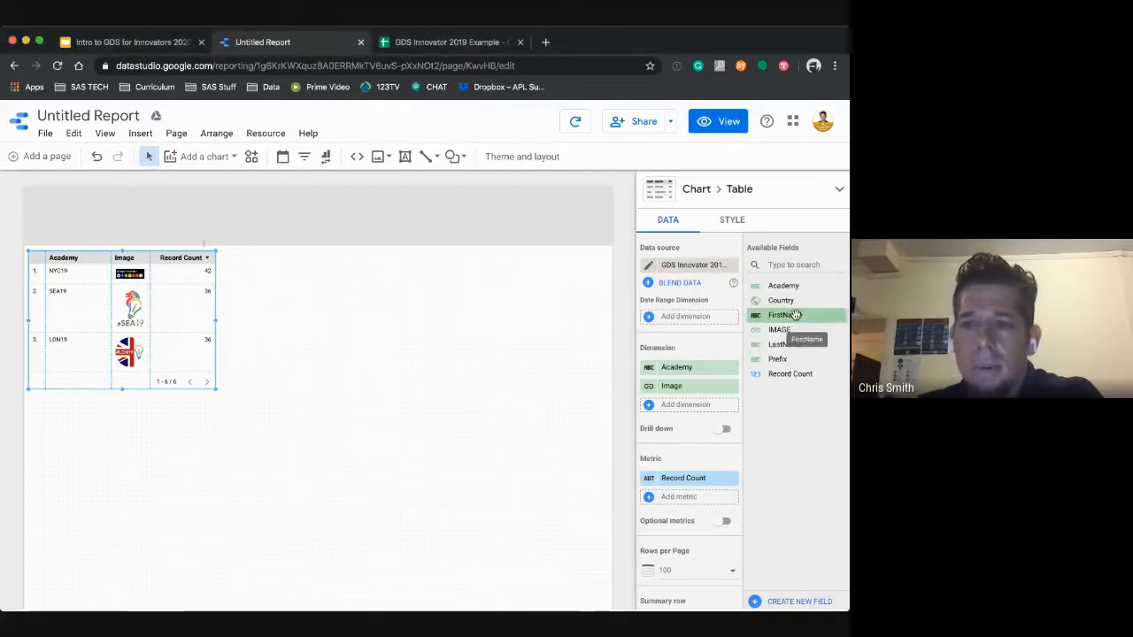
{"action": "left_click_drag", "start_coordinate": [796, 315], "coordinate": [695, 403]}
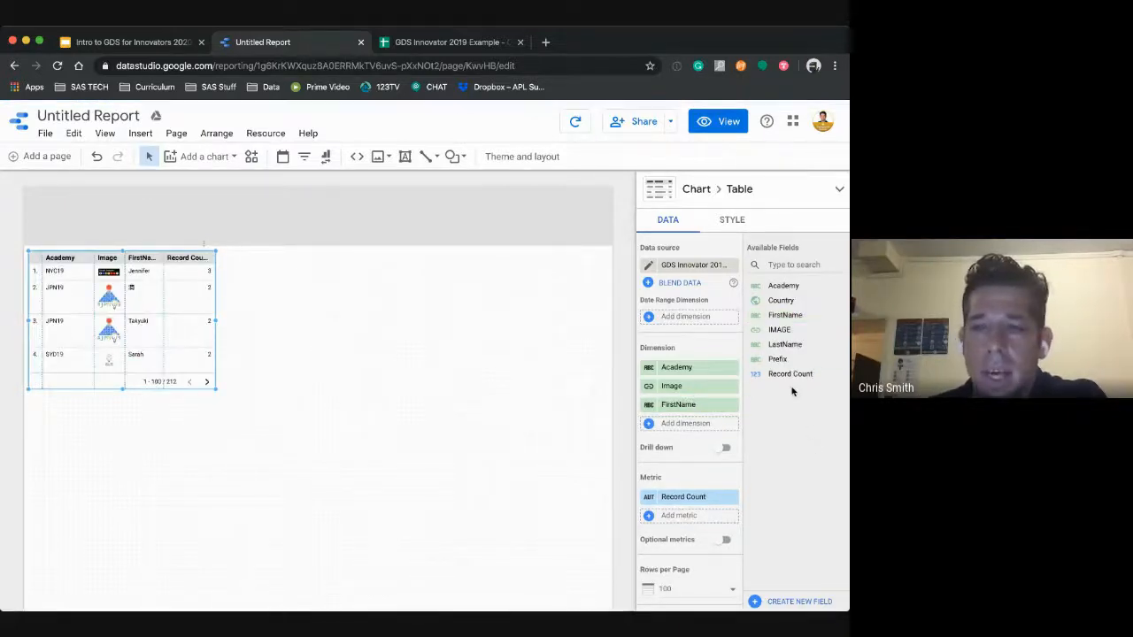
{"action": "left_click_drag", "start_coordinate": [772, 344], "coordinate": [669, 424]}
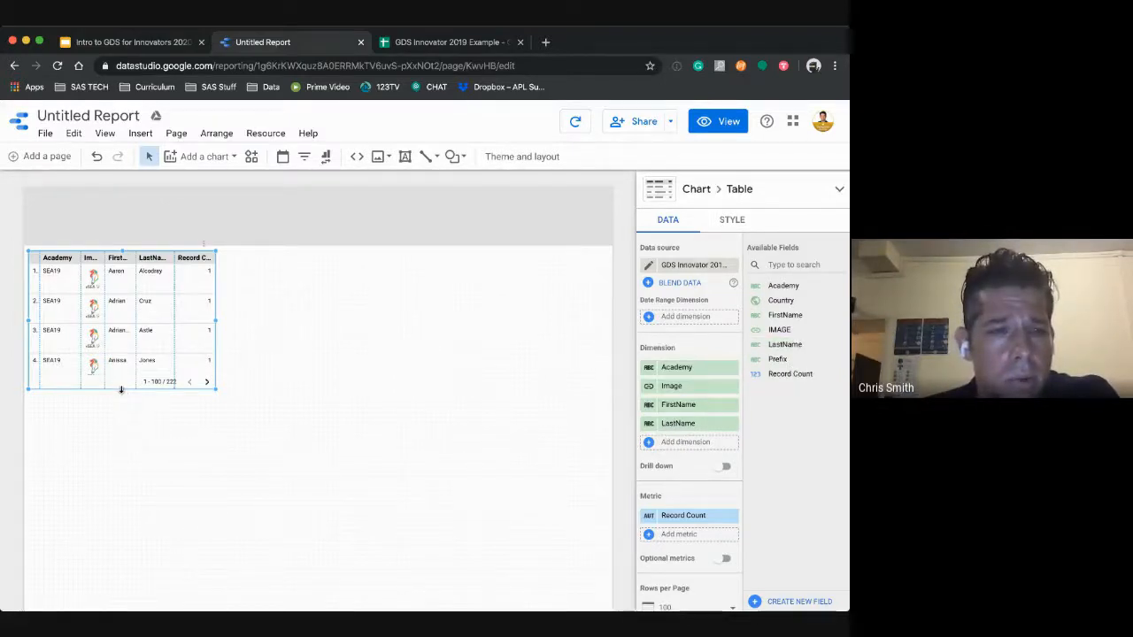
- Extend the Academy table down to near the page's bottom edge and remove its Record Count metric
{"action": "left_click_drag", "start_coordinate": [122, 390], "coordinate": [115, 609]}
{"action": "scroll", "coordinate": [329, 345], "scroll_direction": "down", "scroll_amount": 1}
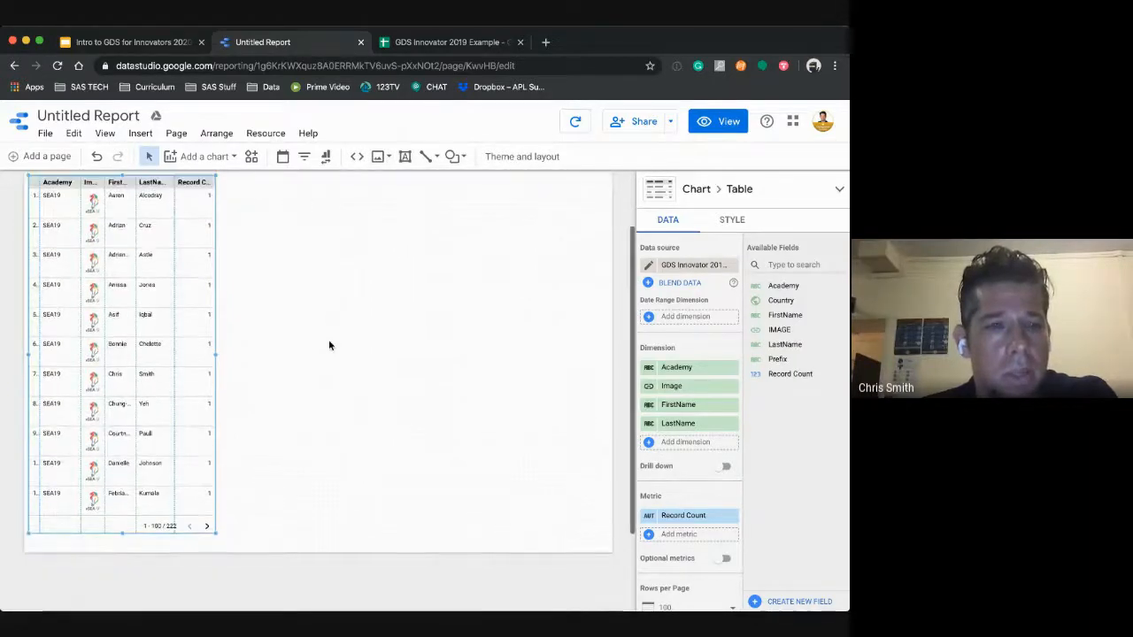
{"action": "scroll", "coordinate": [328, 345], "scroll_direction": "up", "scroll_amount": 1}
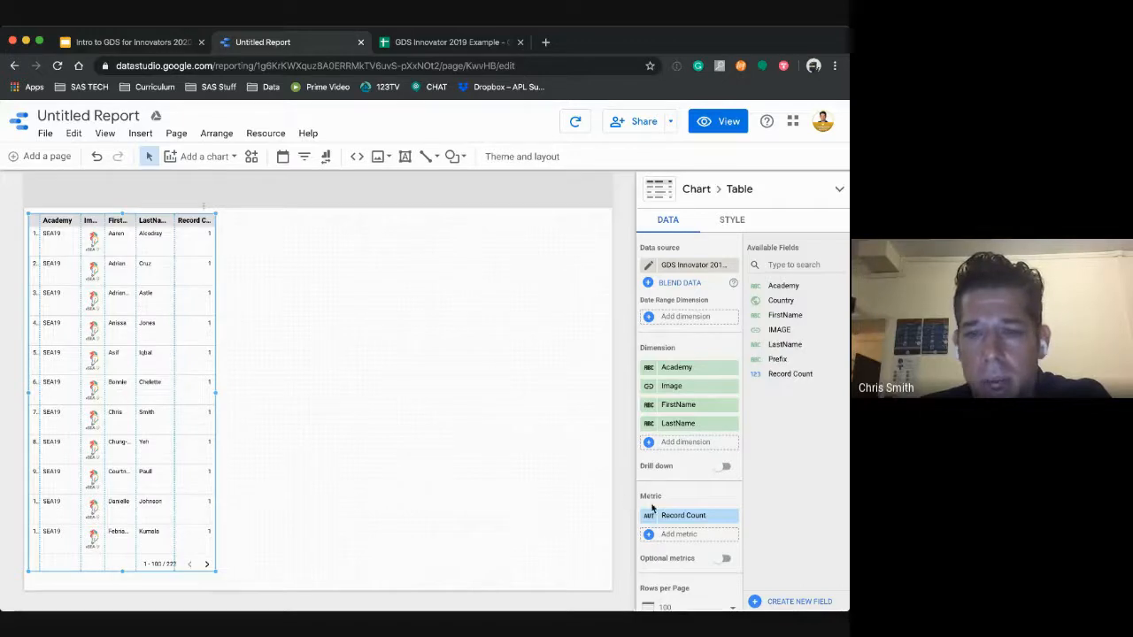
{"action": "left_click", "coordinate": [732, 516]}
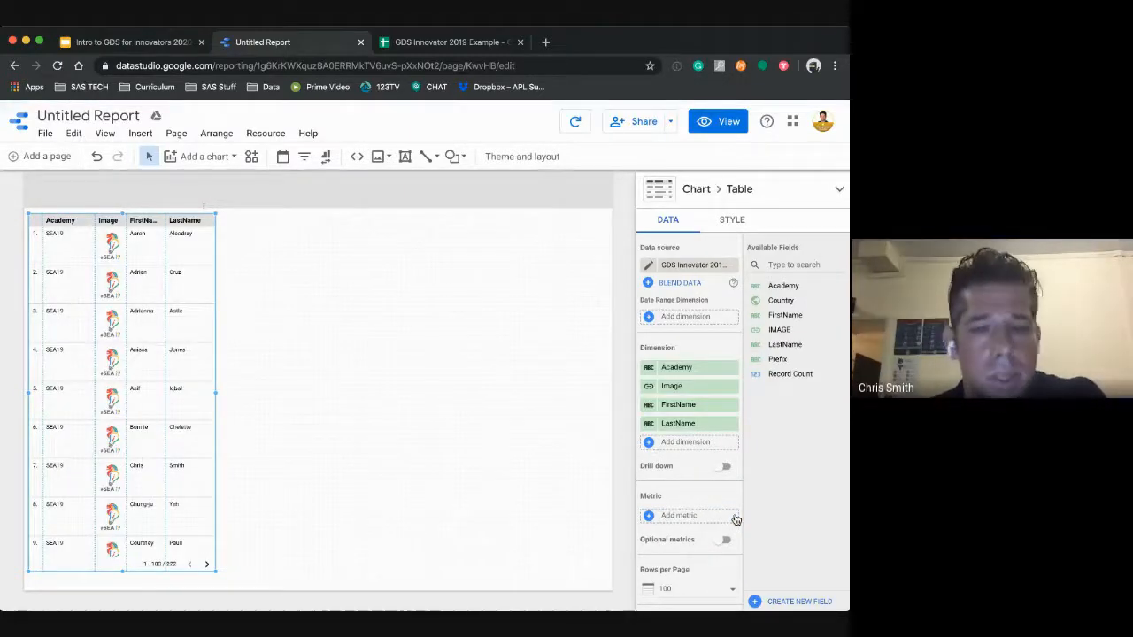
- Add a geo map beside the Academy table, just below the header, and enlarge it to reach the page's right margin
{"action": "scroll", "coordinate": [413, 352], "scroll_direction": "up", "scroll_amount": 2}
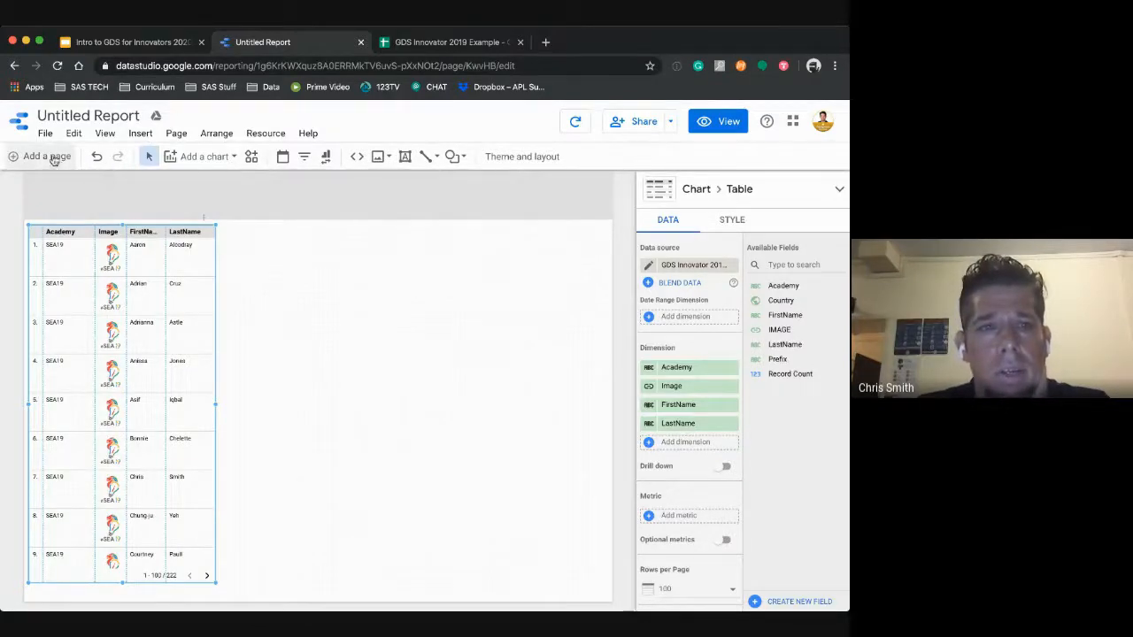
{"action": "left_click", "coordinate": [236, 157]}
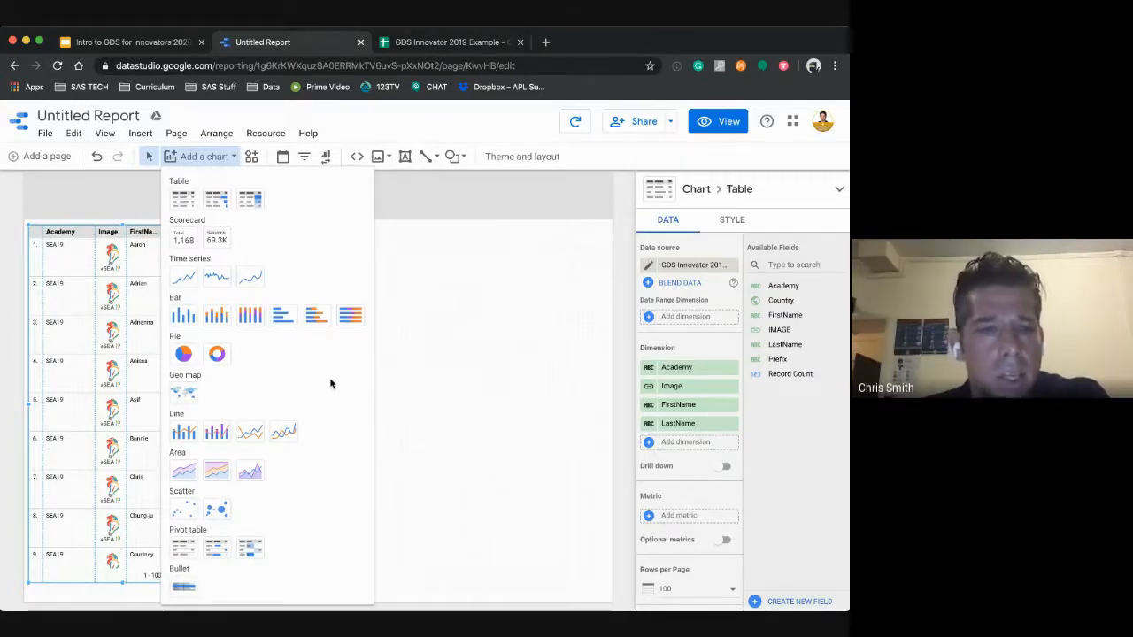
{"action": "scroll", "coordinate": [330, 383], "scroll_direction": "down", "scroll_amount": 1}
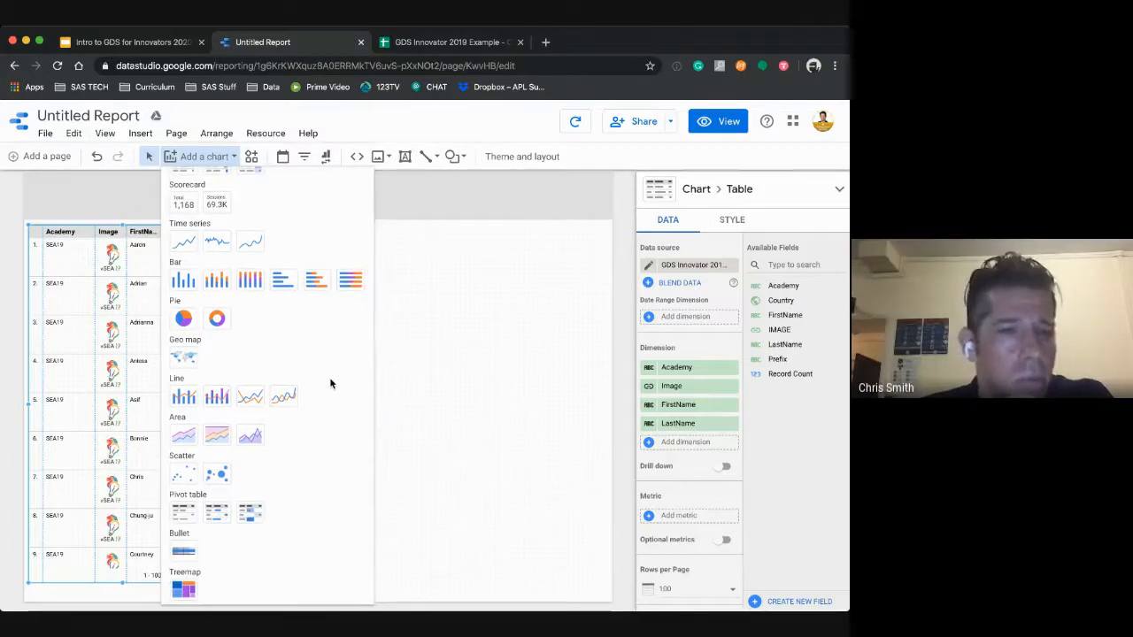
{"action": "scroll", "coordinate": [330, 383], "scroll_direction": "up", "scroll_amount": 1}
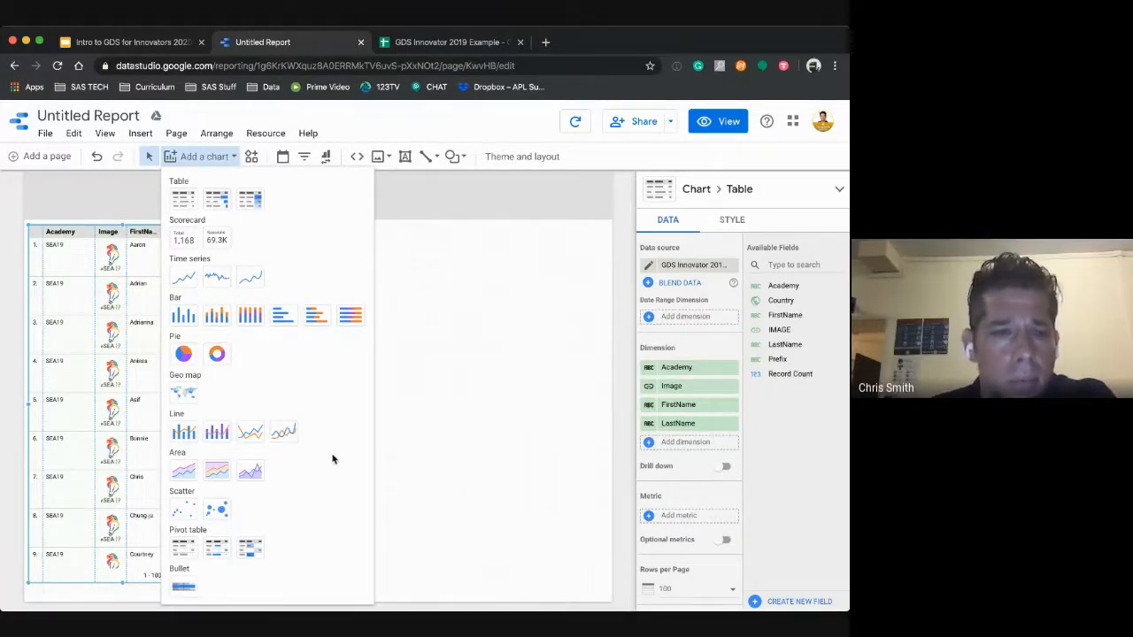
{"action": "left_click", "coordinate": [186, 395]}
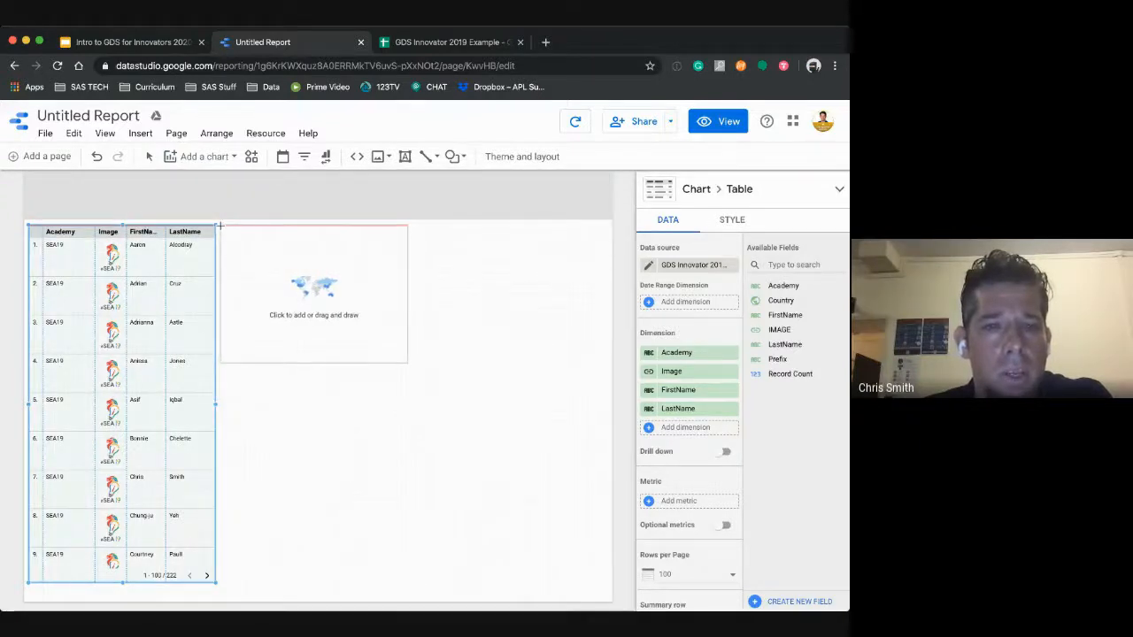
{"action": "left_click", "coordinate": [219, 226]}
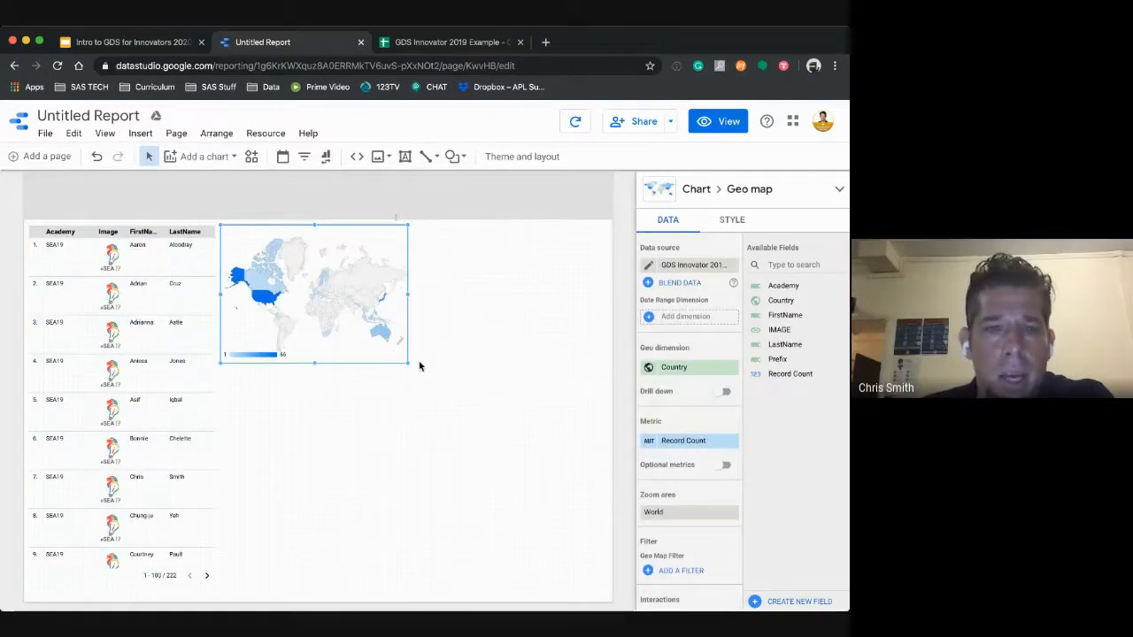
{"action": "left_click_drag", "start_coordinate": [409, 364], "coordinate": [608, 458]}
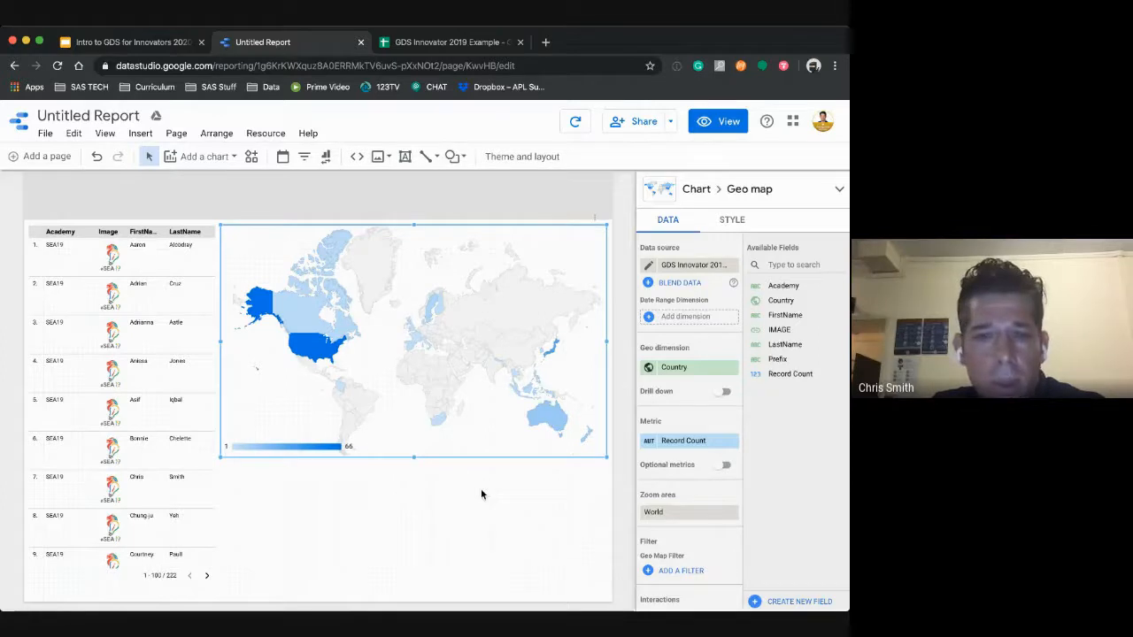
- Add a pie chart below the left half of the geo map and set its dimension to Prefix
{"action": "scroll", "coordinate": [481, 492], "scroll_direction": "down", "scroll_amount": 2}
{"action": "scroll", "coordinate": [481, 494], "scroll_direction": "up", "scroll_amount": 1}
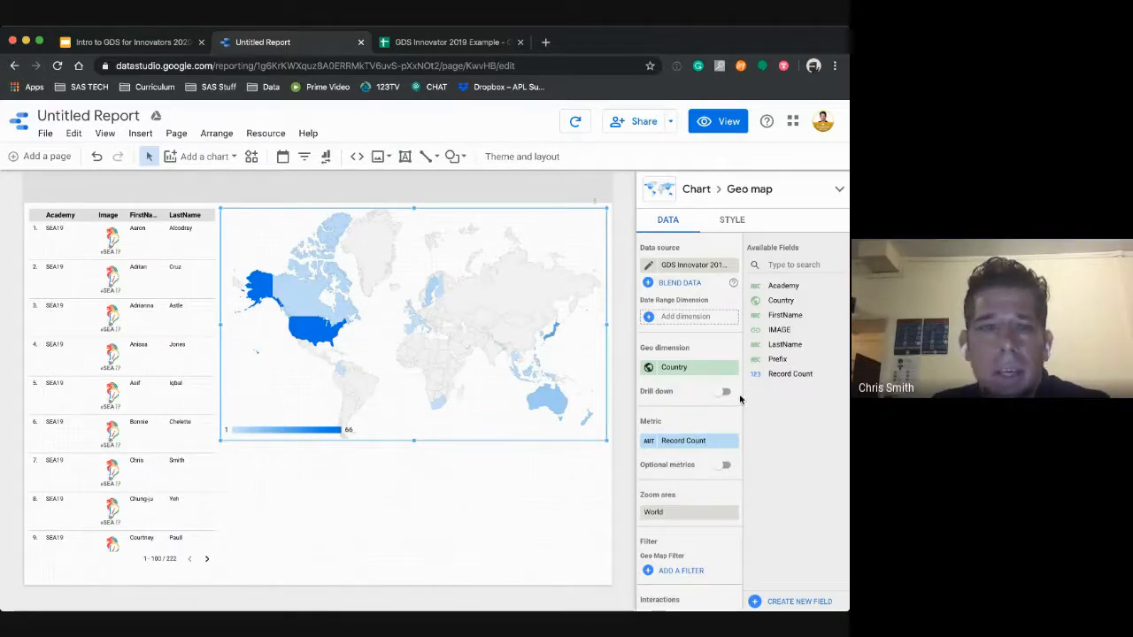
{"action": "left_click", "coordinate": [225, 157]}
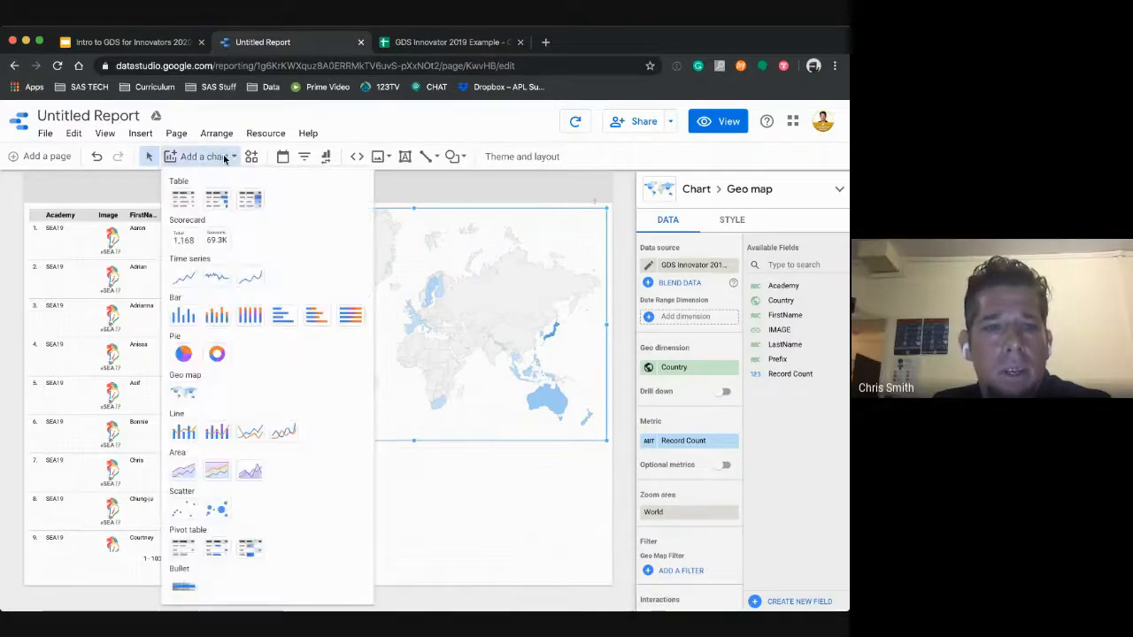
{"action": "left_click", "coordinate": [183, 354]}
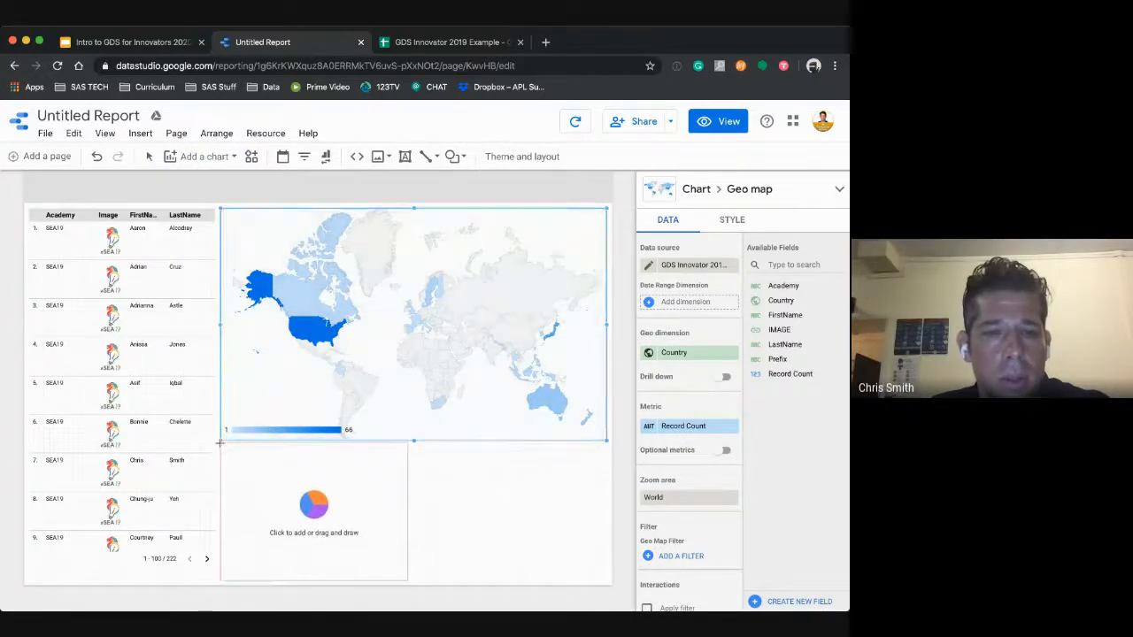
{"action": "left_click", "coordinate": [219, 443]}
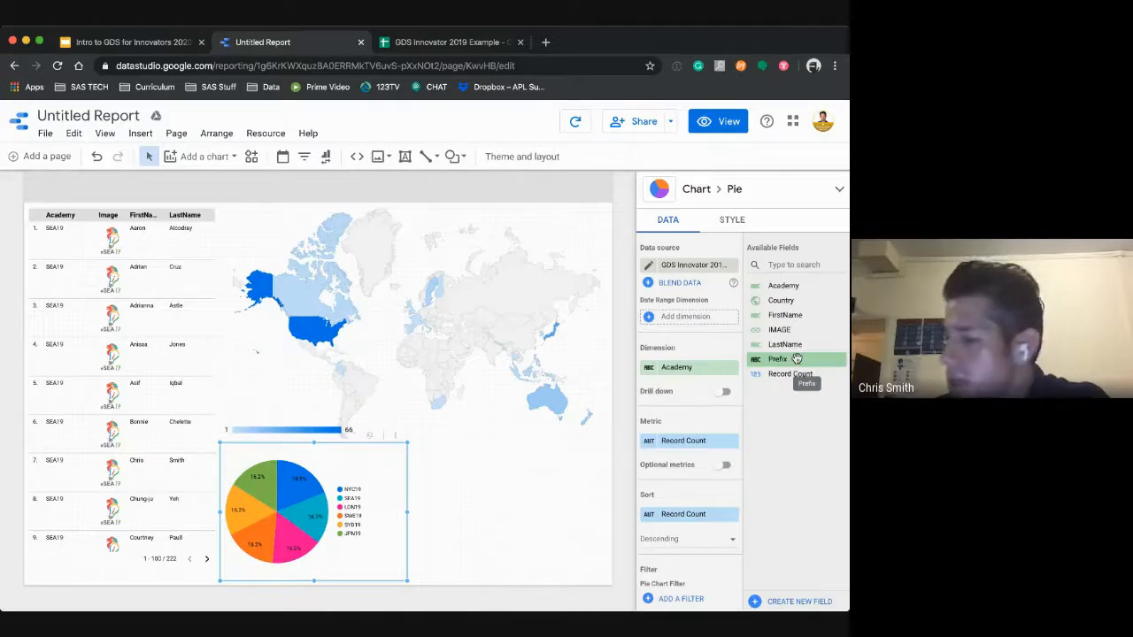
{"action": "left_click_drag", "start_coordinate": [797, 359], "coordinate": [693, 368]}
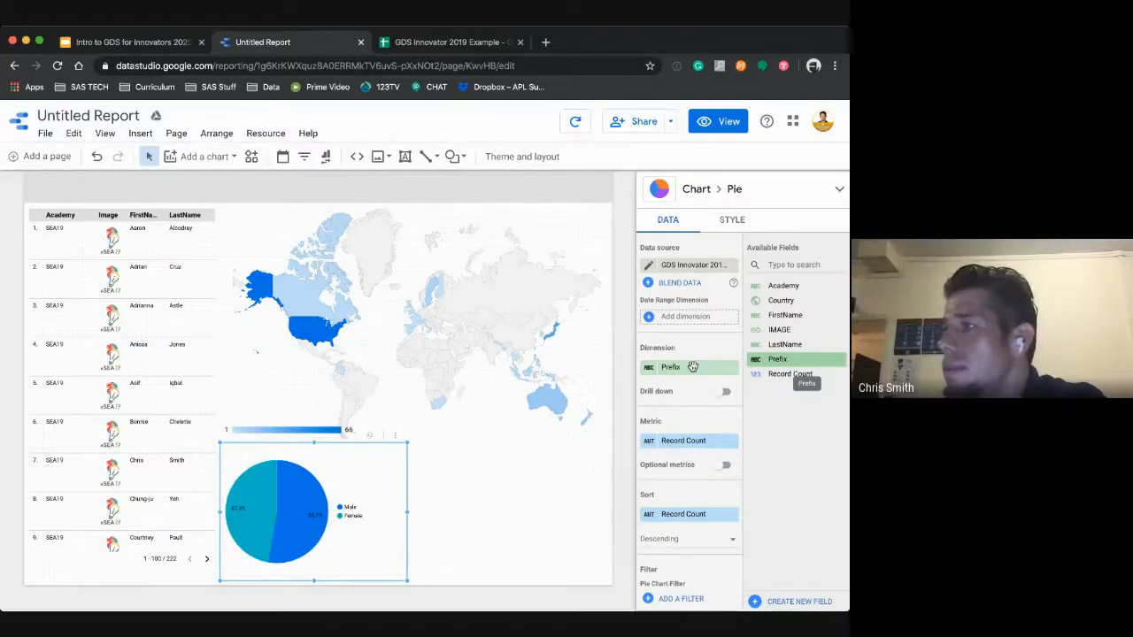
{"action": "left_click_drag", "start_coordinate": [693, 367], "coordinate": [688, 367]}
- Set the label font size of the Prefix pie chart to 20px
{"action": "scroll", "coordinate": [552, 467], "scroll_direction": "down", "scroll_amount": 1}
{"action": "scroll", "coordinate": [552, 471], "scroll_direction": "up", "scroll_amount": 1}
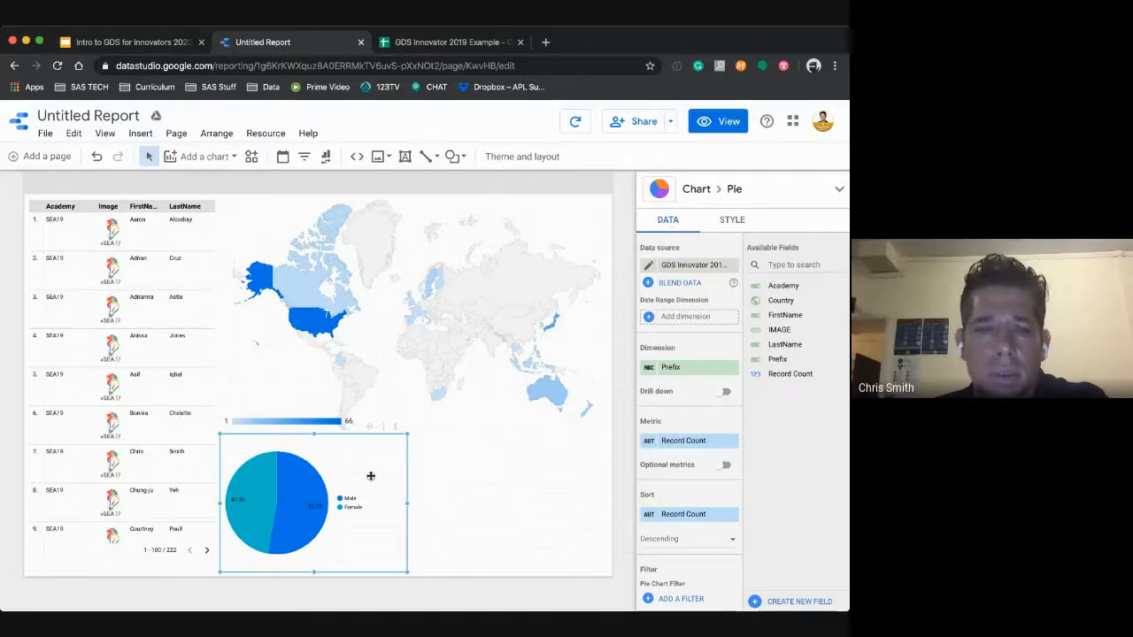
{"action": "left_click", "coordinate": [734, 223]}
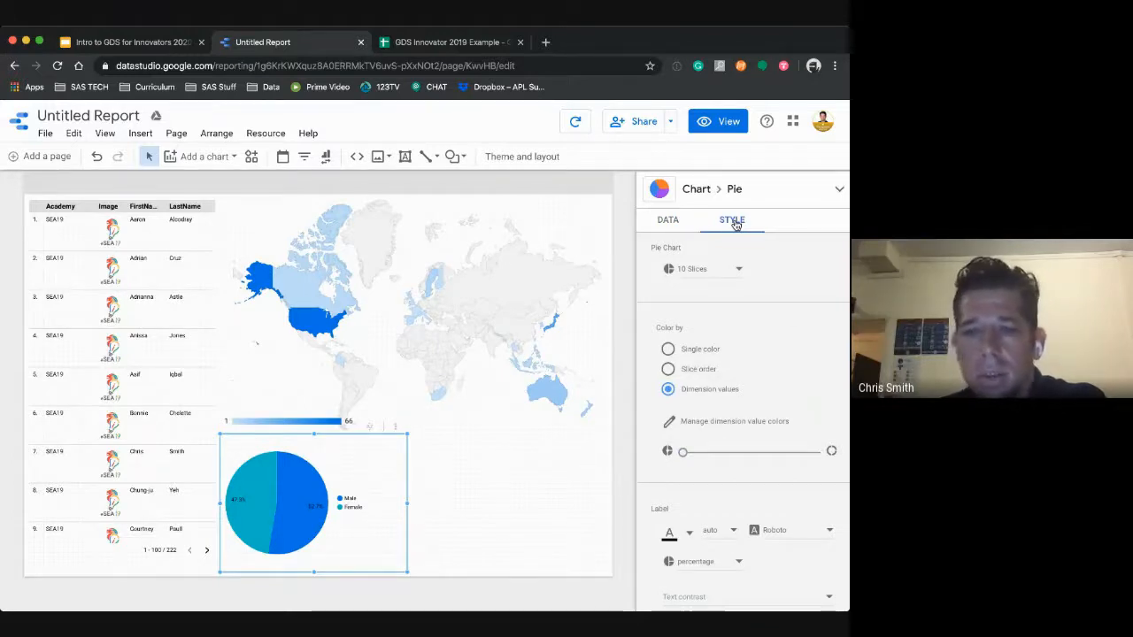
{"action": "scroll", "coordinate": [745, 422], "scroll_direction": "down", "scroll_amount": 3}
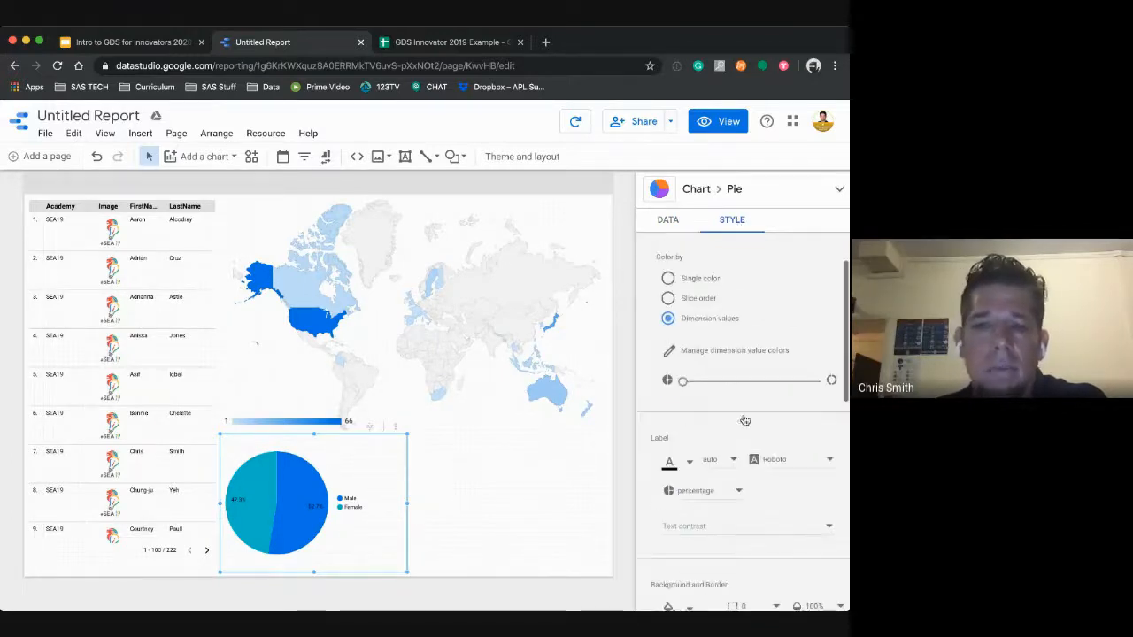
{"action": "scroll", "coordinate": [745, 421], "scroll_direction": "up", "scroll_amount": 2}
{"action": "scroll", "coordinate": [745, 422], "scroll_direction": "down", "scroll_amount": 3}
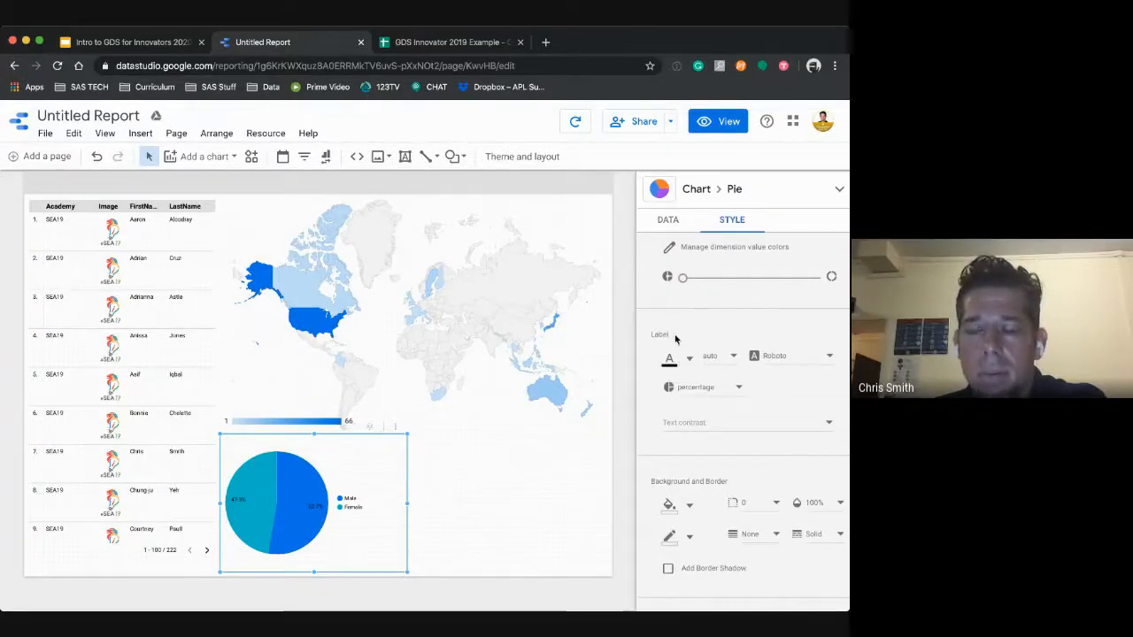
{"action": "left_click", "coordinate": [733, 356]}
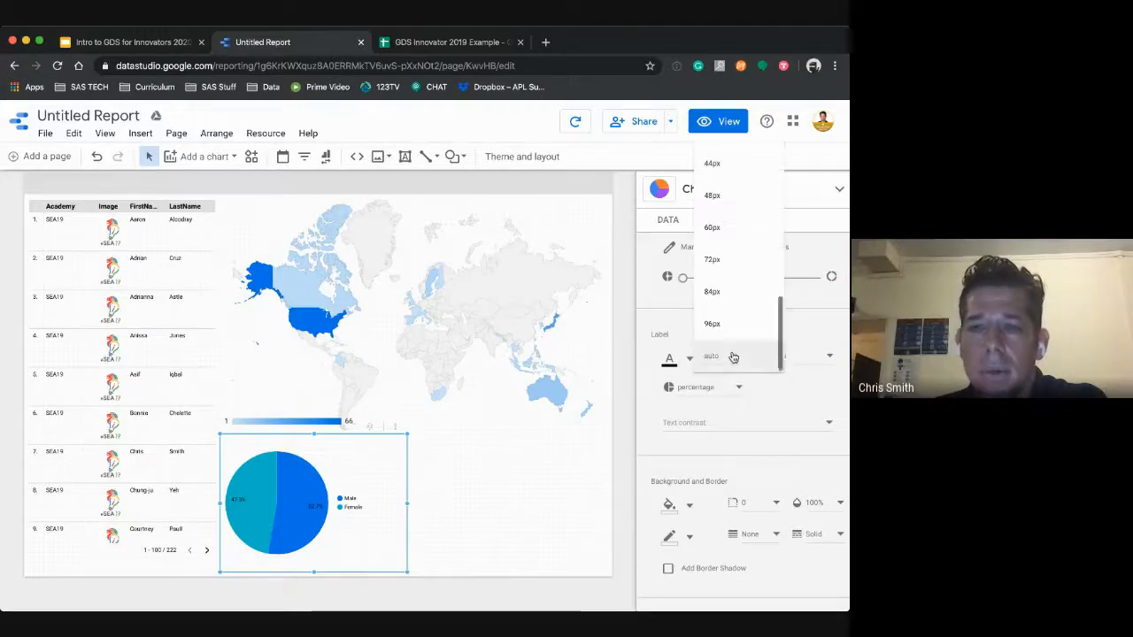
{"action": "scroll", "coordinate": [735, 172], "scroll_direction": "up", "scroll_amount": 5}
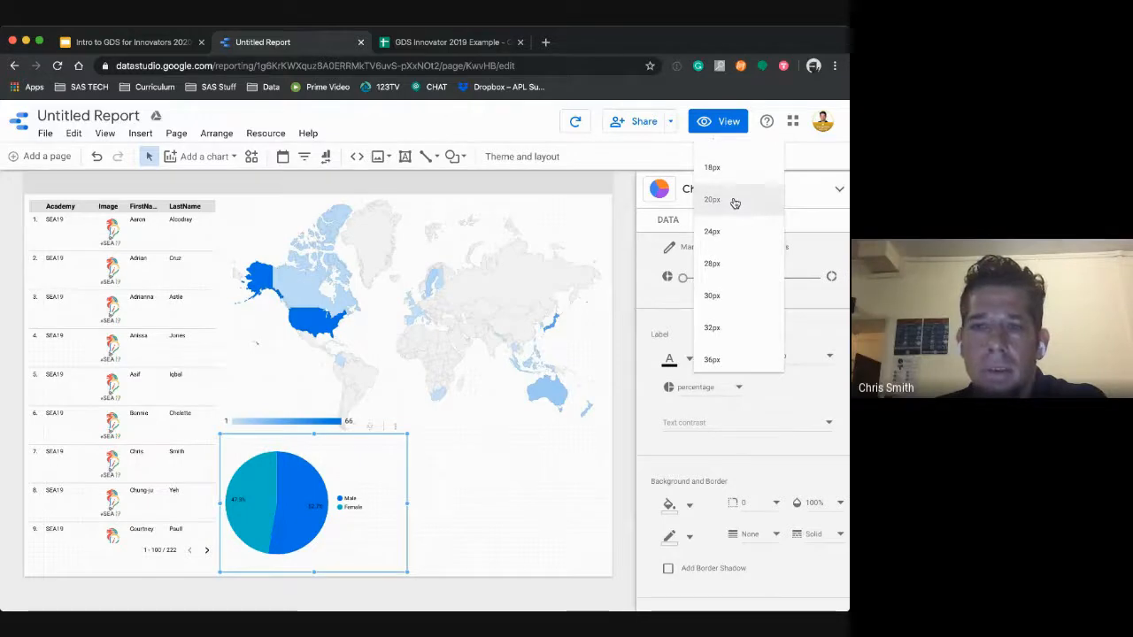
{"action": "left_click", "coordinate": [735, 201]}
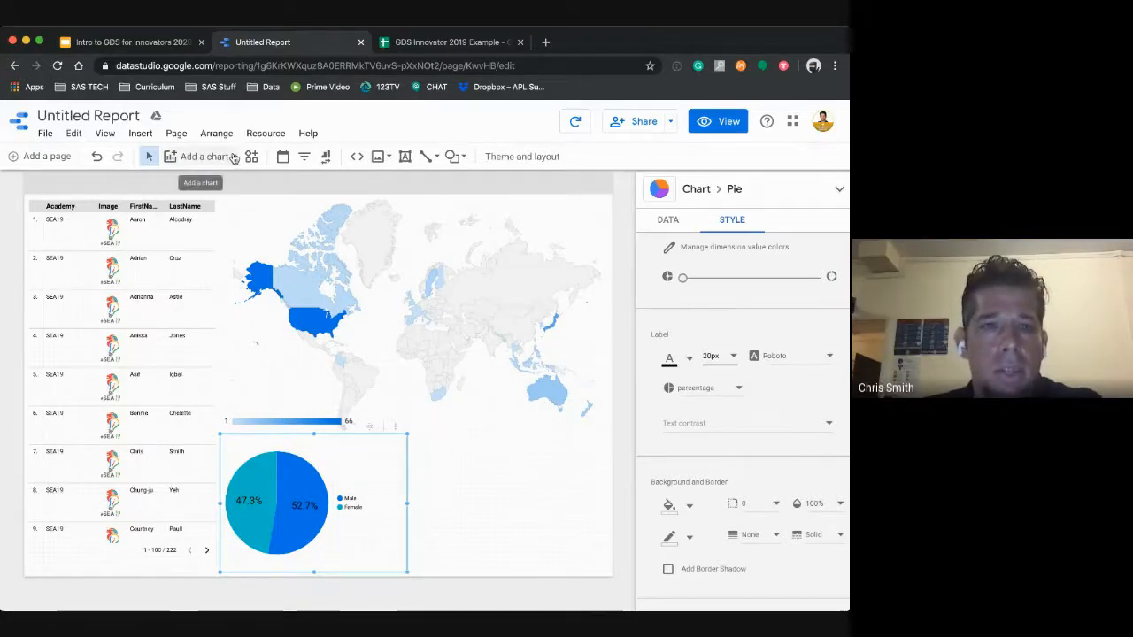
- Add a 100% stacked bar chart to the right of the pie chart and set its breakdown dimension to Country
{"action": "left_click", "coordinate": [205, 157]}
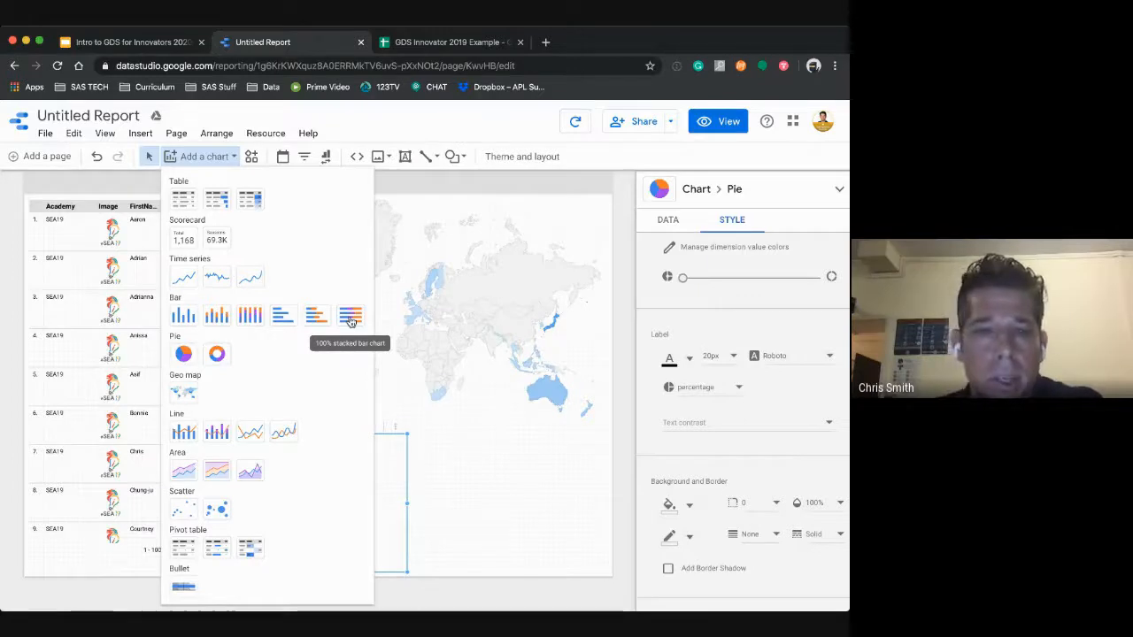
{"action": "left_click", "coordinate": [351, 320]}
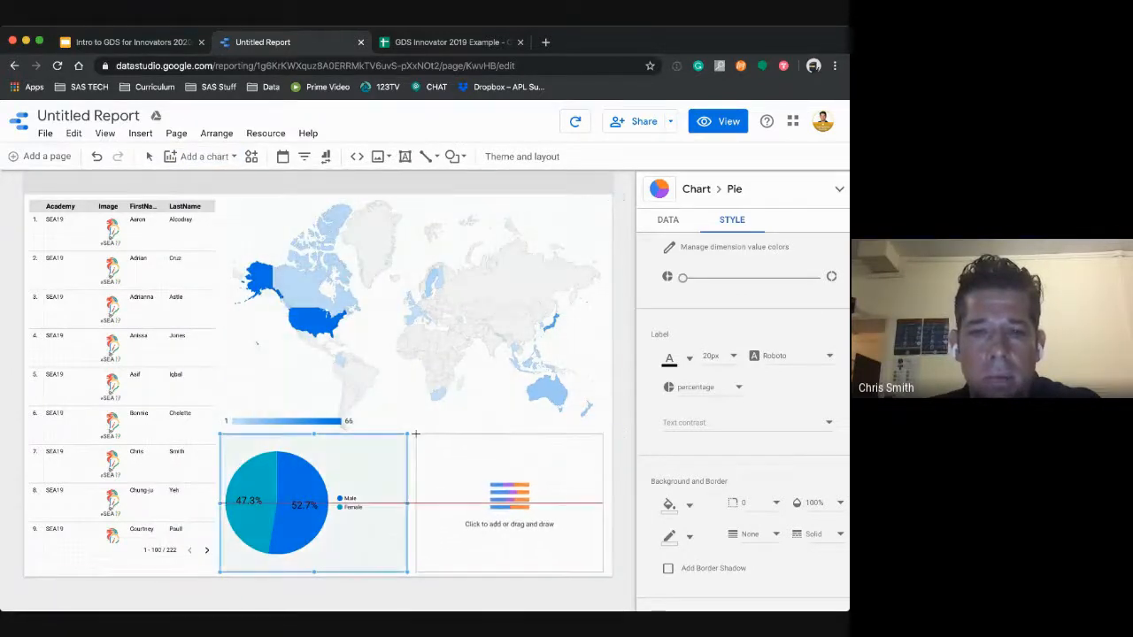
{"action": "key", "text": "Escape"}
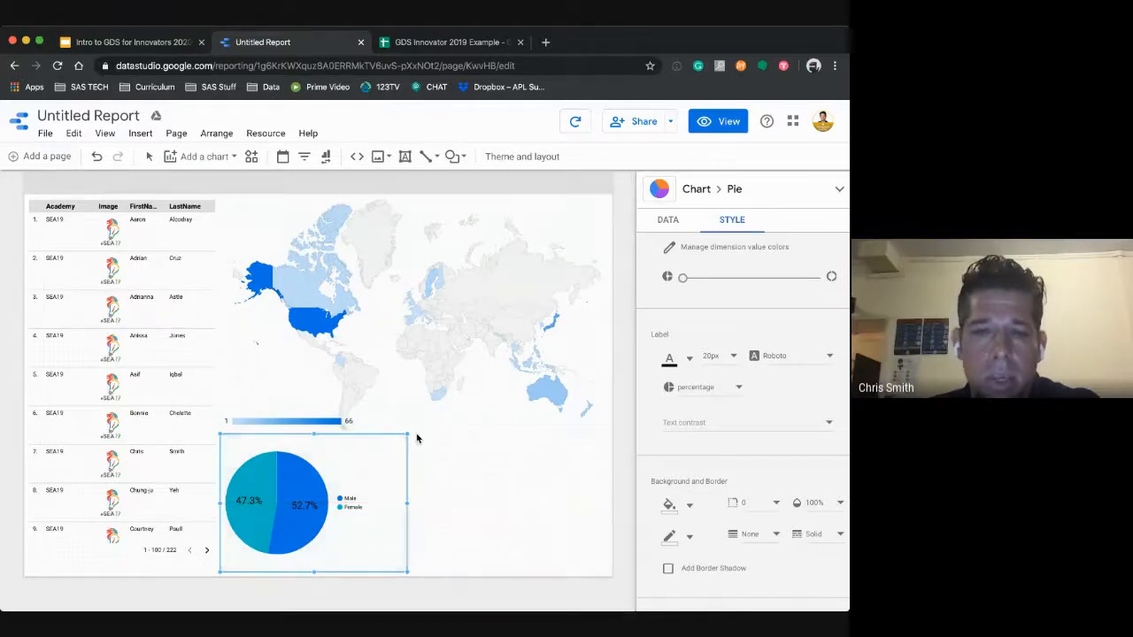
{"action": "left_click", "coordinate": [416, 435]}
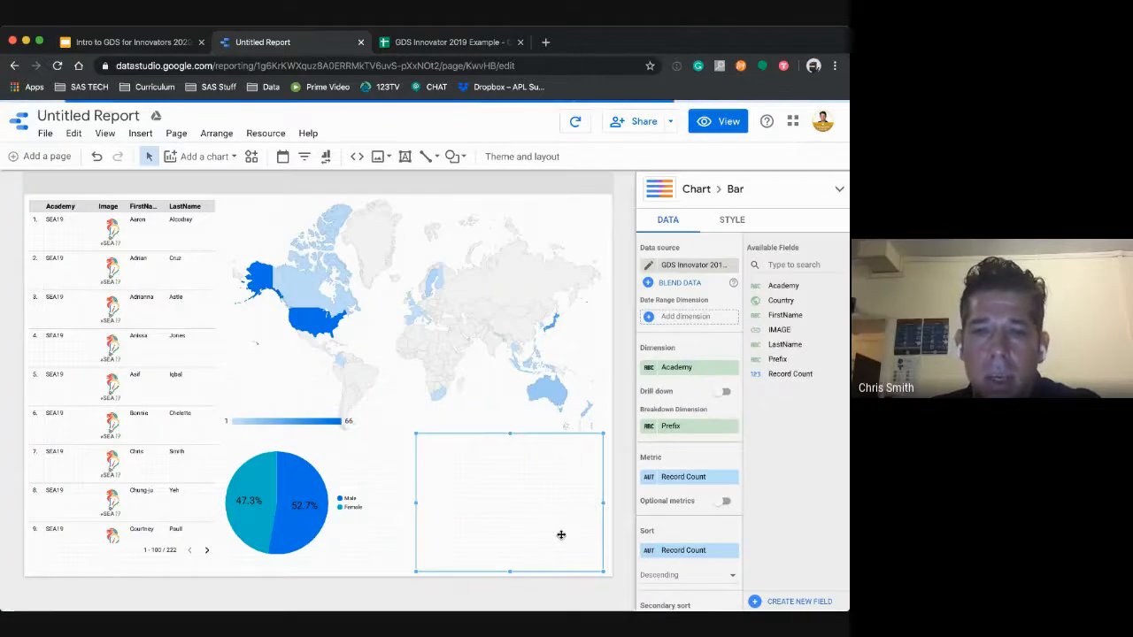
{"action": "scroll", "coordinate": [546, 363], "scroll_direction": "down", "scroll_amount": 1}
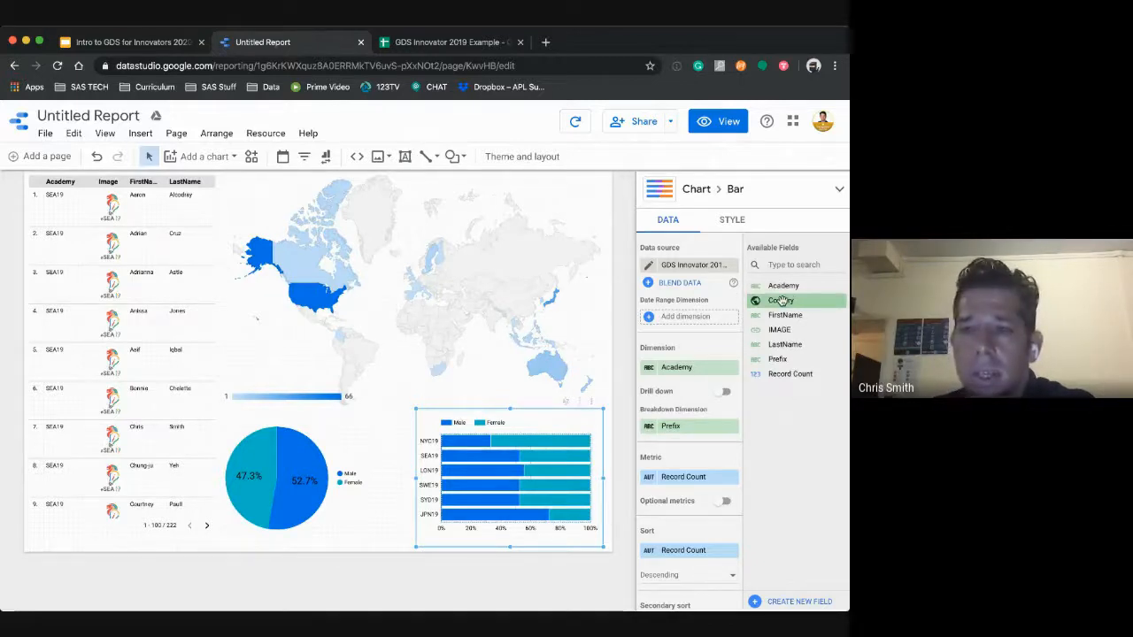
{"action": "left_click_drag", "start_coordinate": [781, 301], "coordinate": [675, 426]}
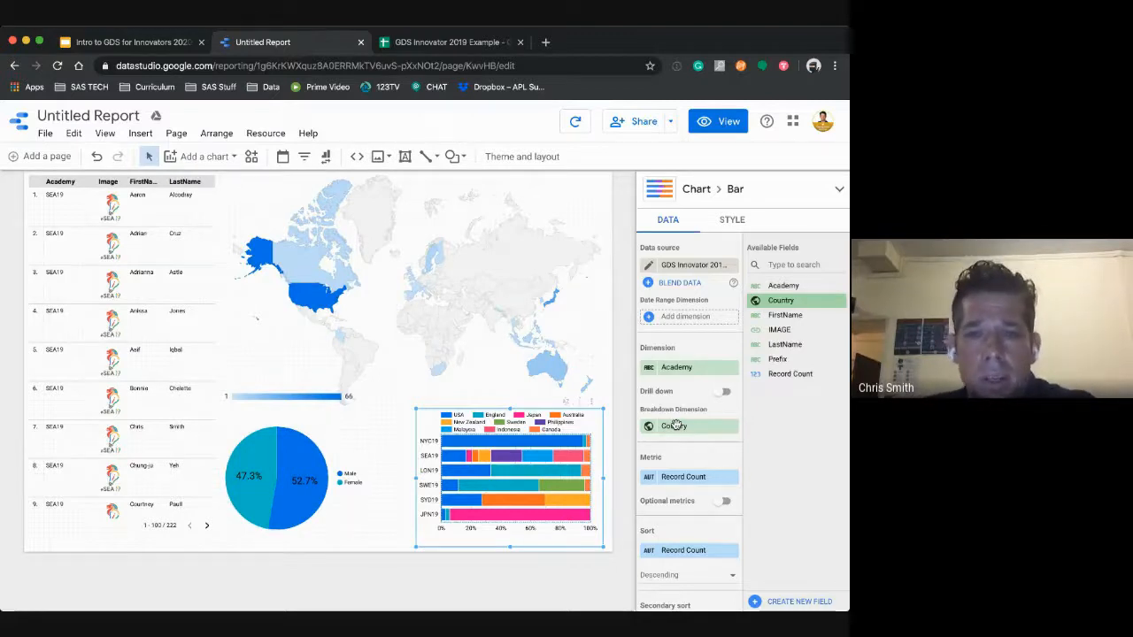
- Apply the Harvest theme to the report
{"action": "scroll", "coordinate": [521, 328], "scroll_direction": "up", "scroll_amount": 2}
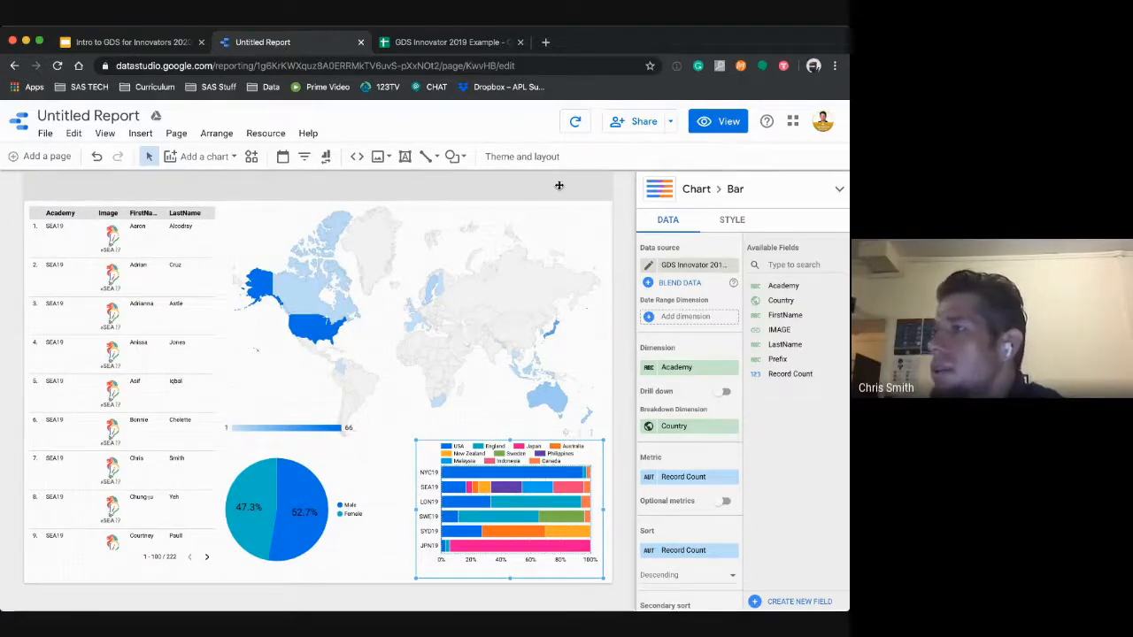
{"action": "left_click", "coordinate": [523, 157]}
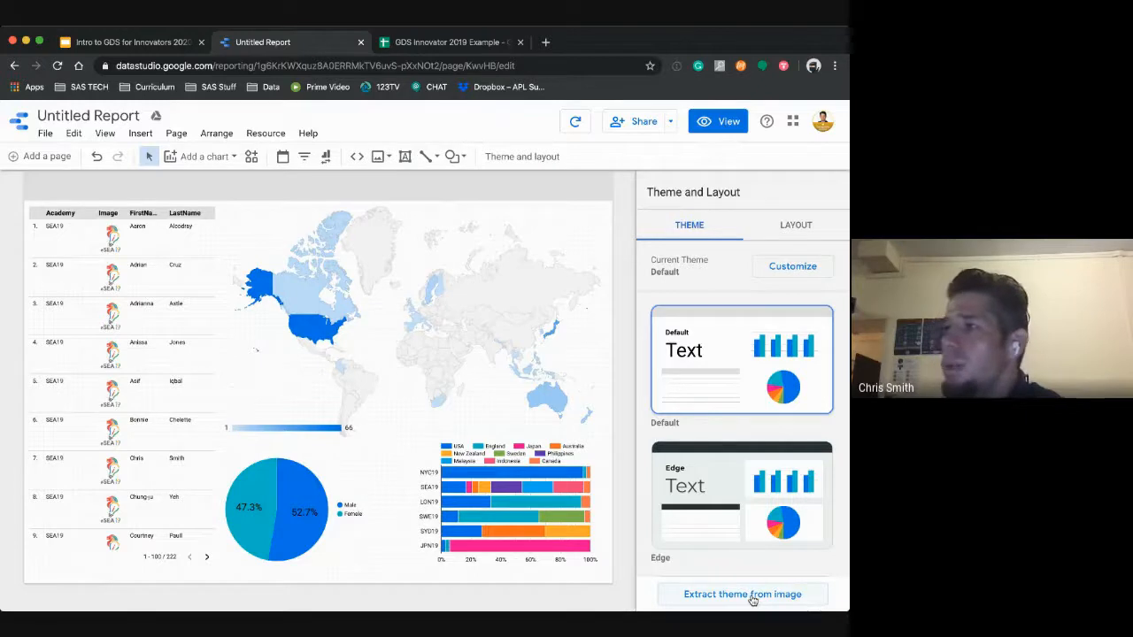
{"action": "scroll", "coordinate": [755, 531], "scroll_direction": "down", "scroll_amount": 4}
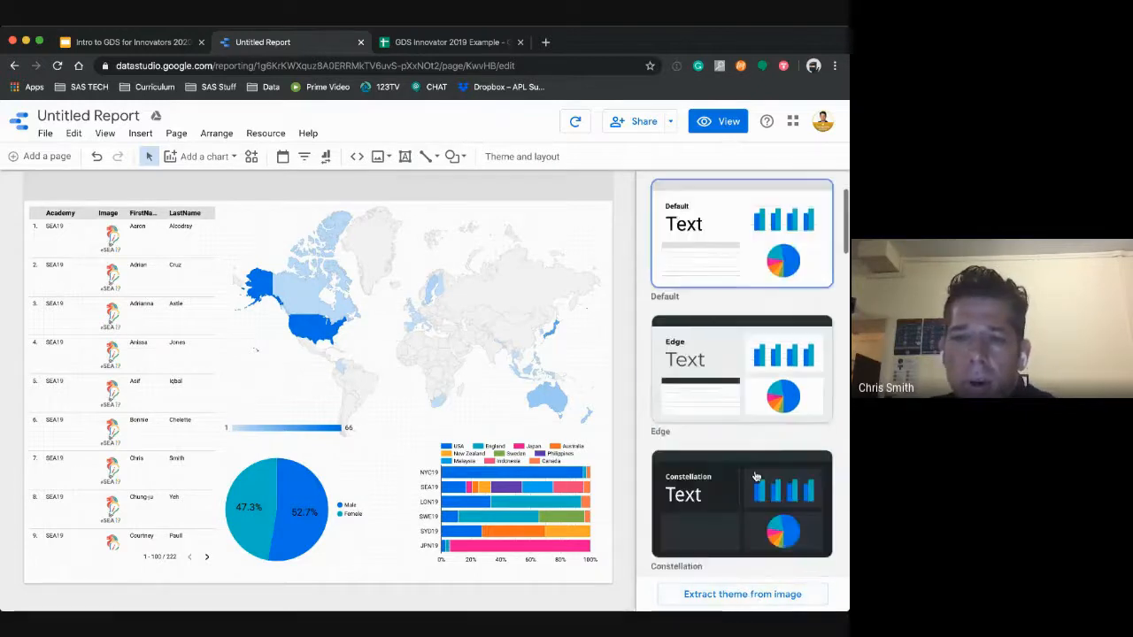
{"action": "scroll", "coordinate": [755, 462], "scroll_direction": "down", "scroll_amount": 6}
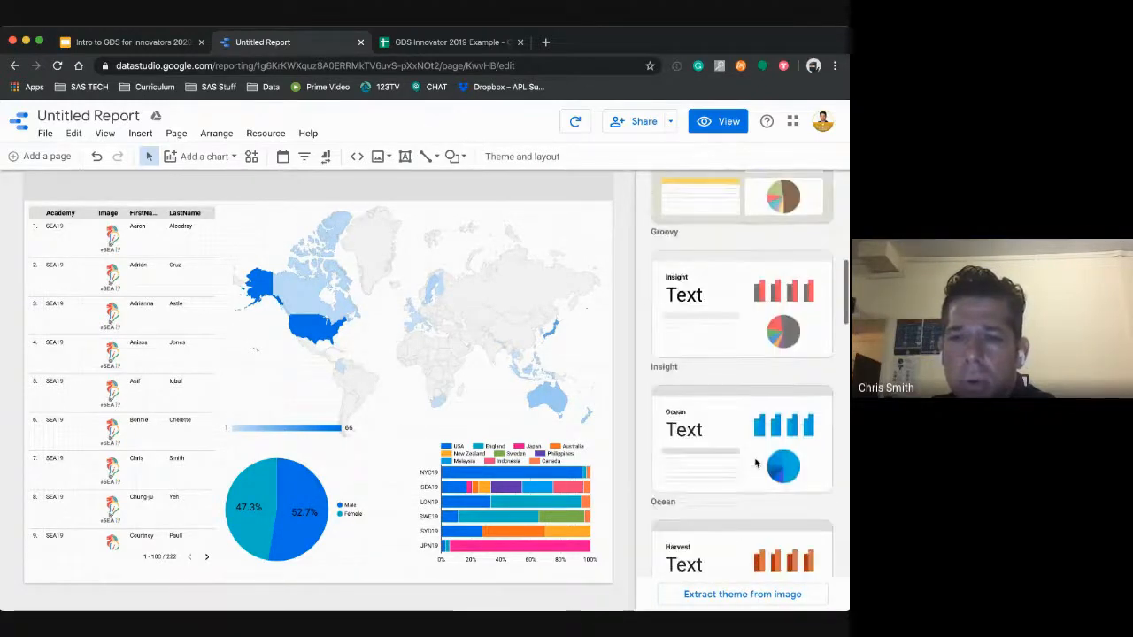
{"action": "scroll", "coordinate": [755, 462], "scroll_direction": "down", "scroll_amount": 3}
{"action": "scroll", "coordinate": [756, 464], "scroll_direction": "up", "scroll_amount": 2}
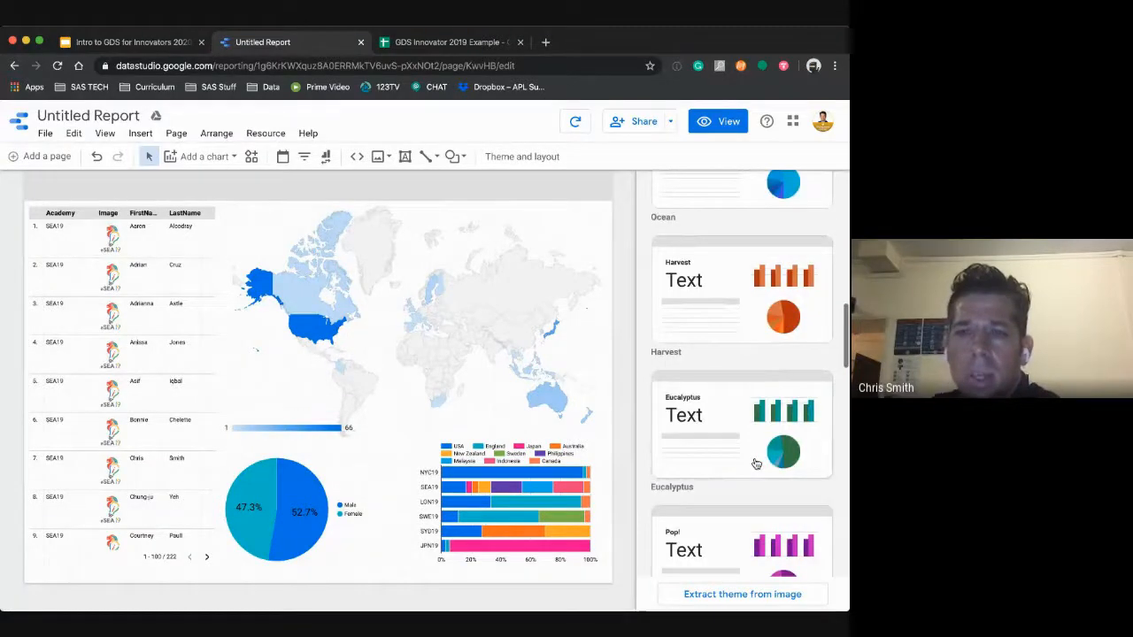
{"action": "left_click", "coordinate": [710, 305]}
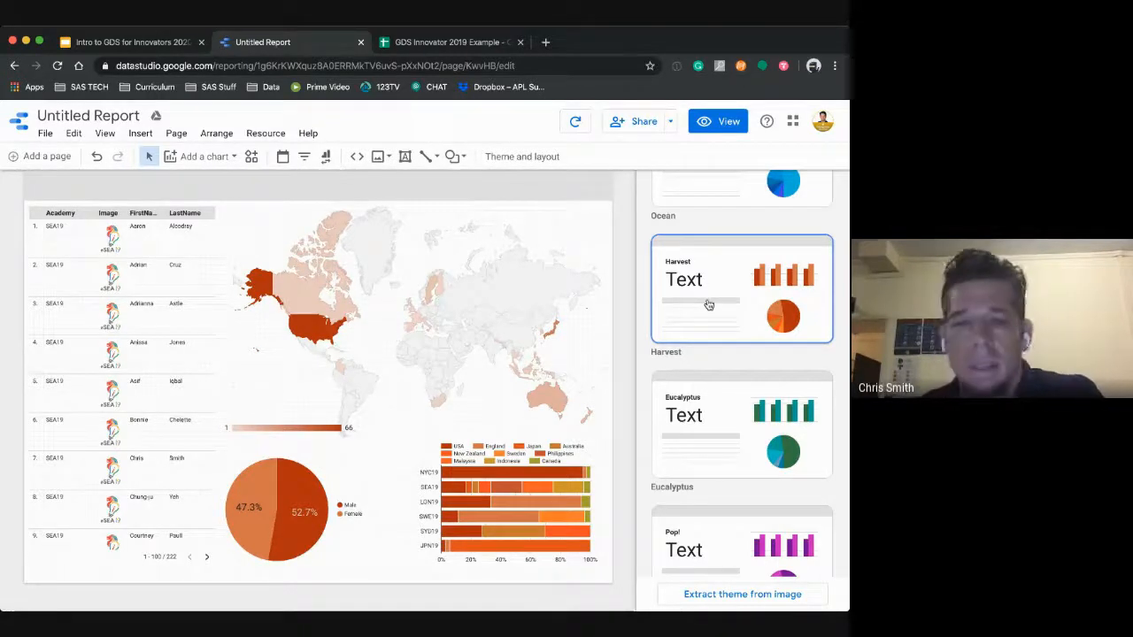
- Add an Academy filter control to the left half of the report header
{"action": "scroll", "coordinate": [621, 221], "scroll_direction": "up", "scroll_amount": 2}
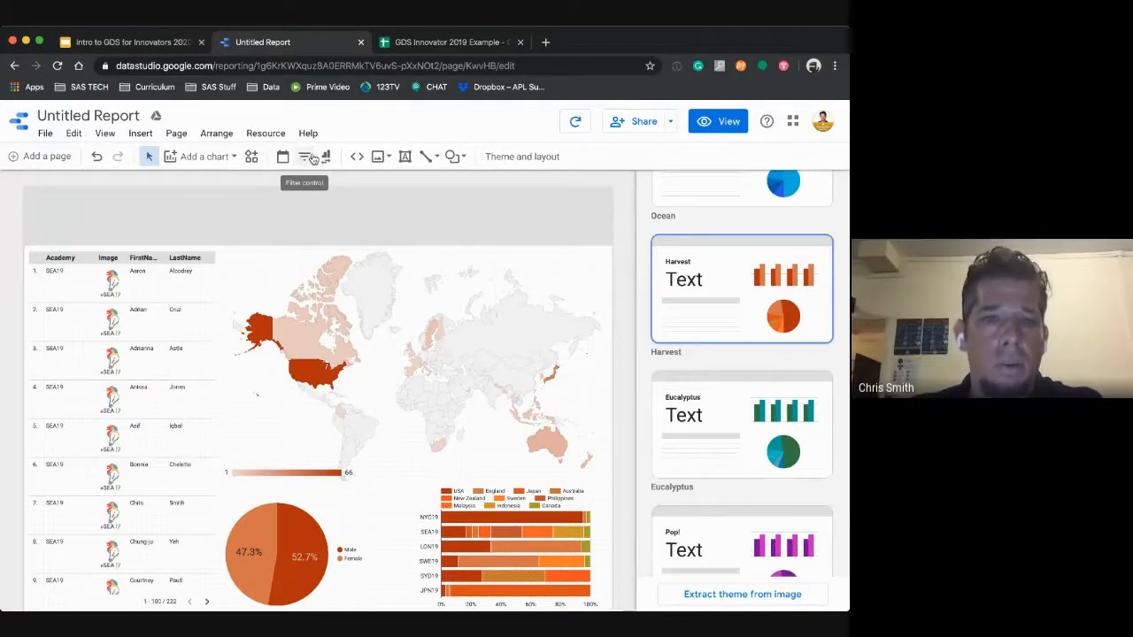
{"action": "left_click", "coordinate": [305, 157]}
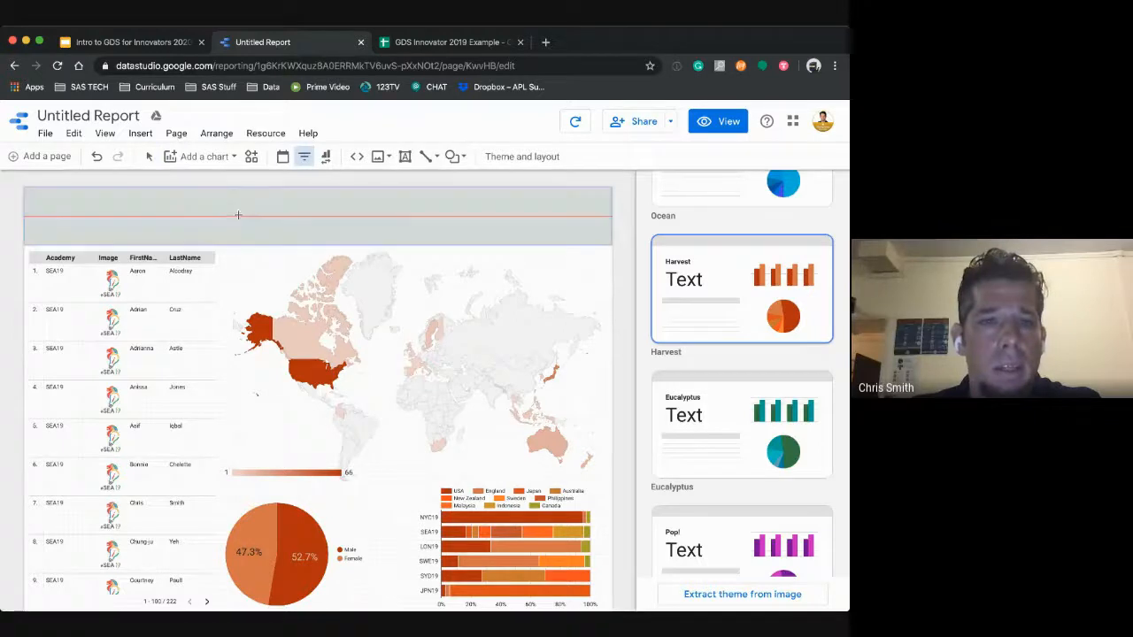
{"action": "left_click", "coordinate": [131, 211]}
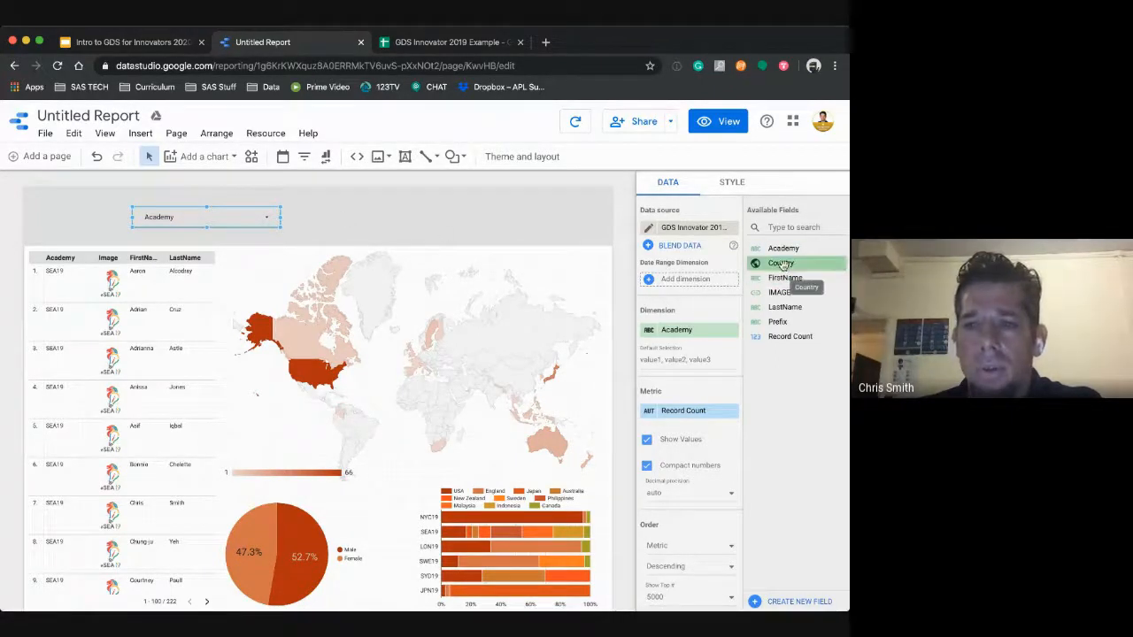
- Add a second filter control beside the Academy filter in the header and set its dimension to Country
{"action": "left_click", "coordinate": [306, 158]}
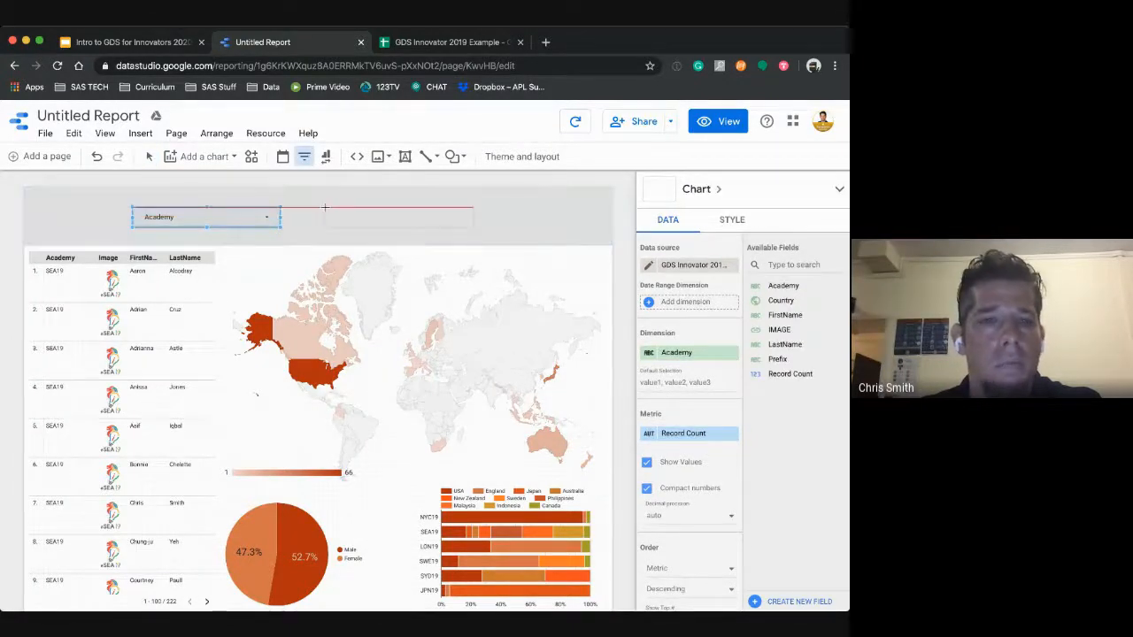
{"action": "left_click", "coordinate": [325, 206]}
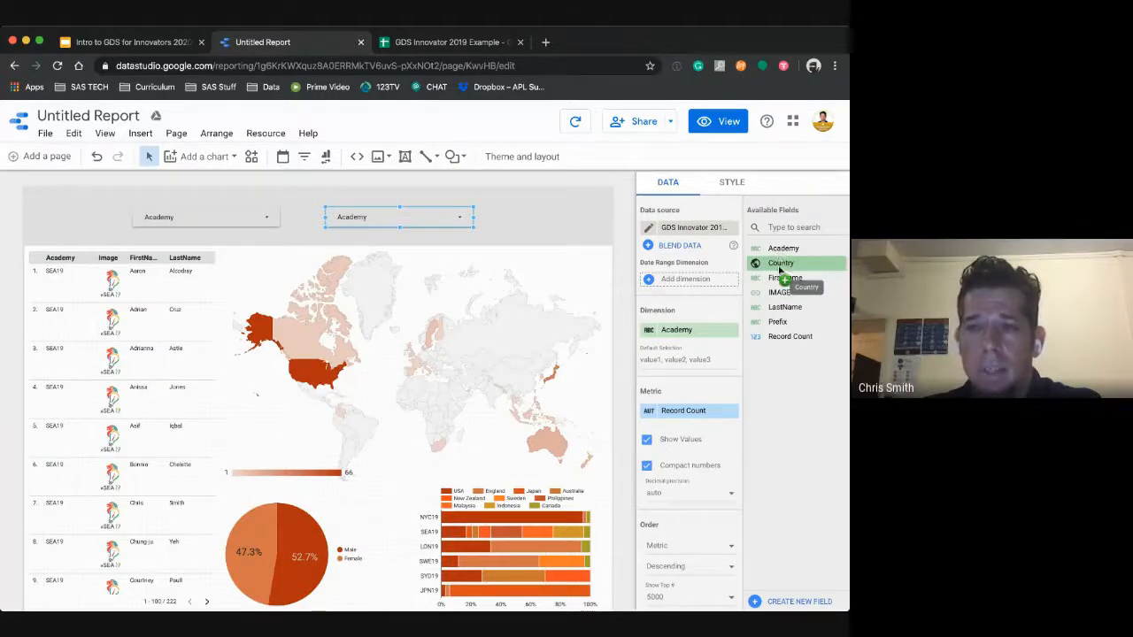
{"action": "left_click_drag", "start_coordinate": [782, 267], "coordinate": [673, 327]}
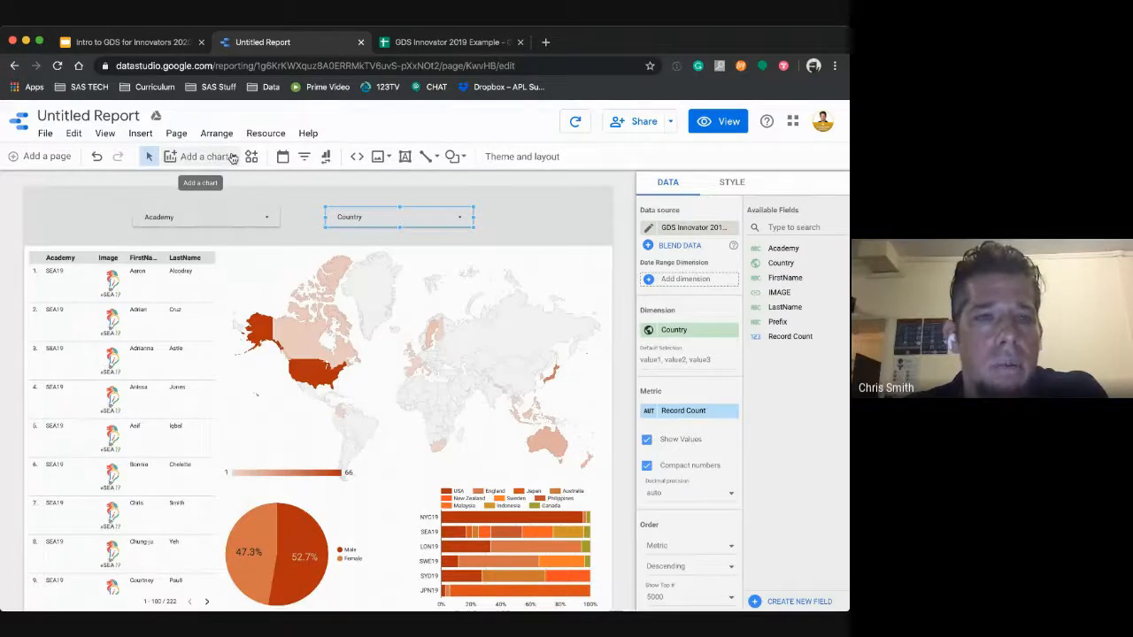
- Add a Record Count scorecard at the right end of the header, beside the Country filter
{"action": "left_click", "coordinate": [232, 156]}
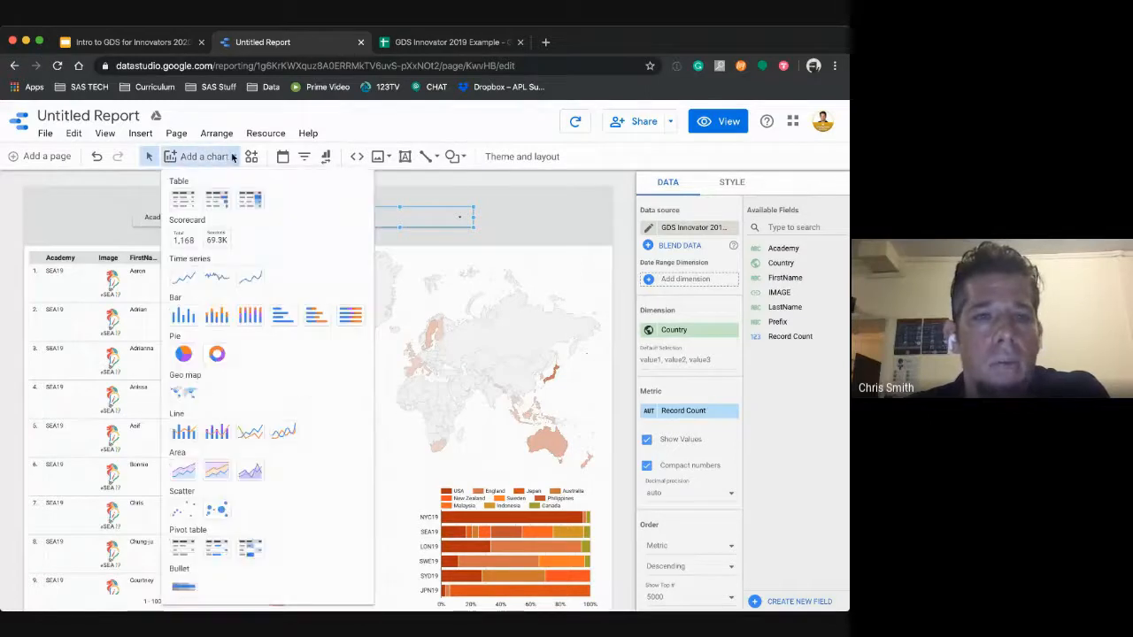
{"action": "left_click", "coordinate": [181, 244]}
{"action": "left_click", "coordinate": [523, 202]}
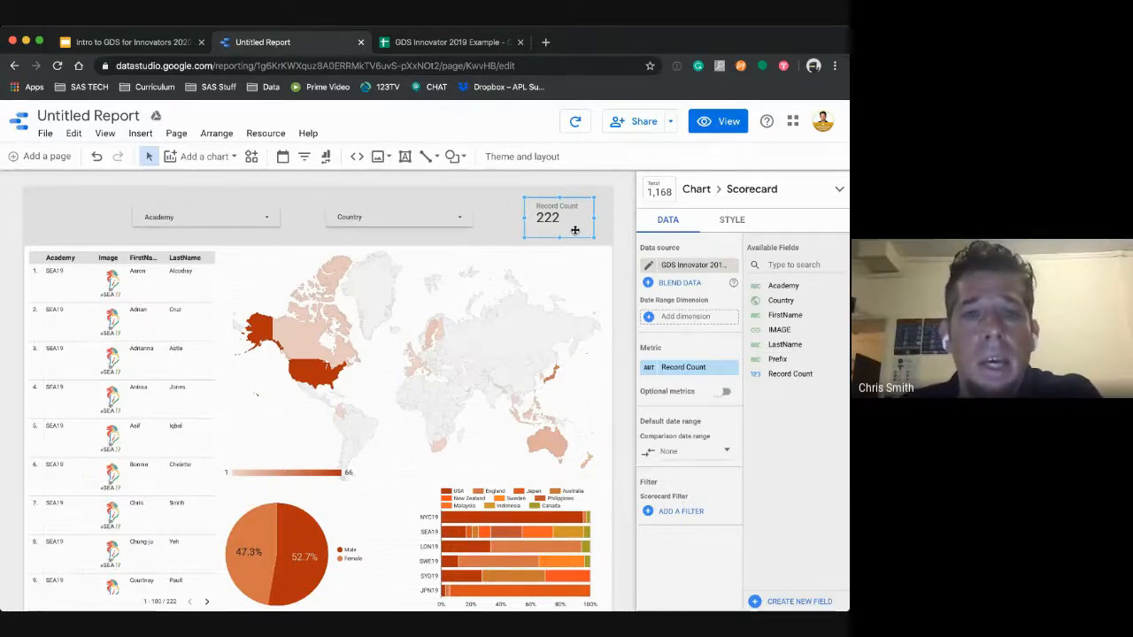
- Switch the report to view mode and inspect the country values on the geo map and the academy bar chart
{"action": "left_click", "coordinate": [719, 126]}
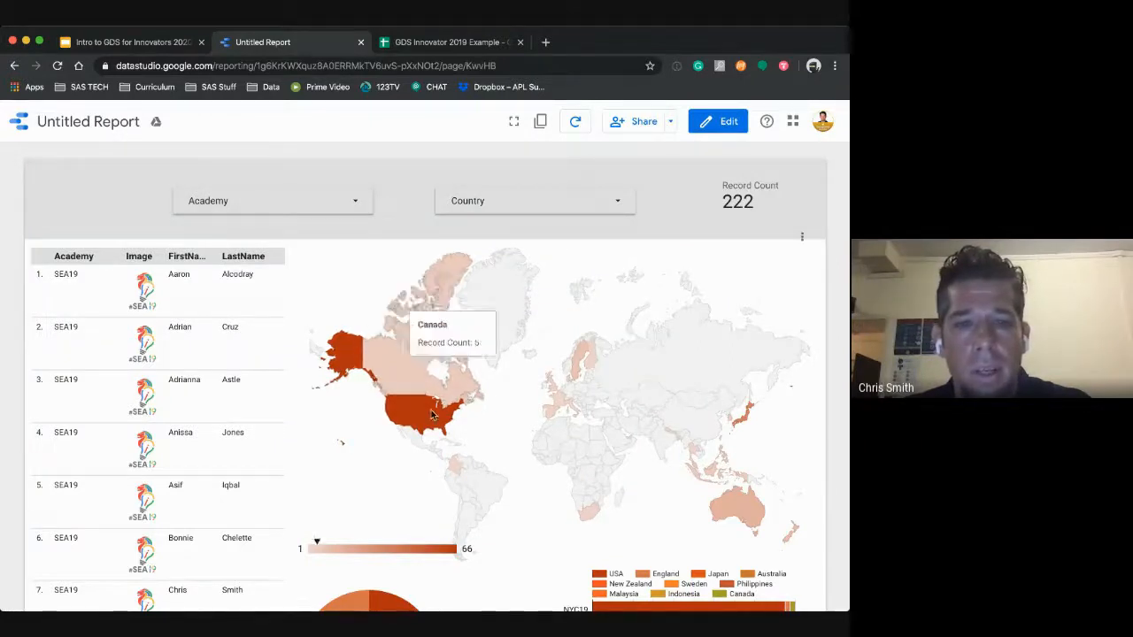
{"action": "mouse_move", "coordinate": [578, 361]}
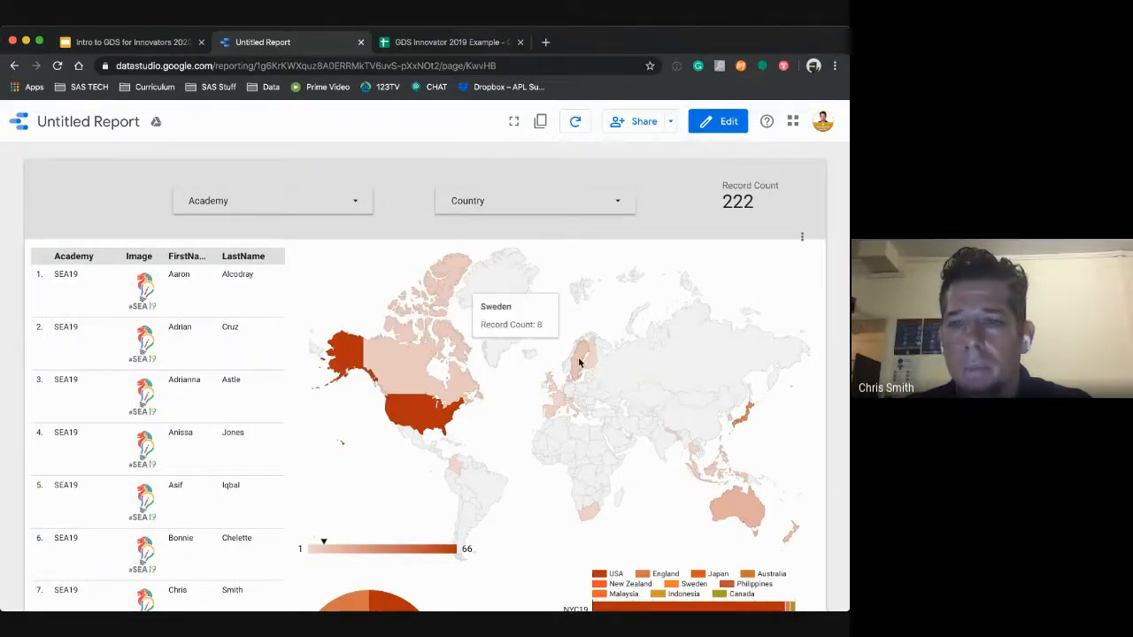
{"action": "scroll", "coordinate": [577, 361], "scroll_direction": "down", "scroll_amount": 3}
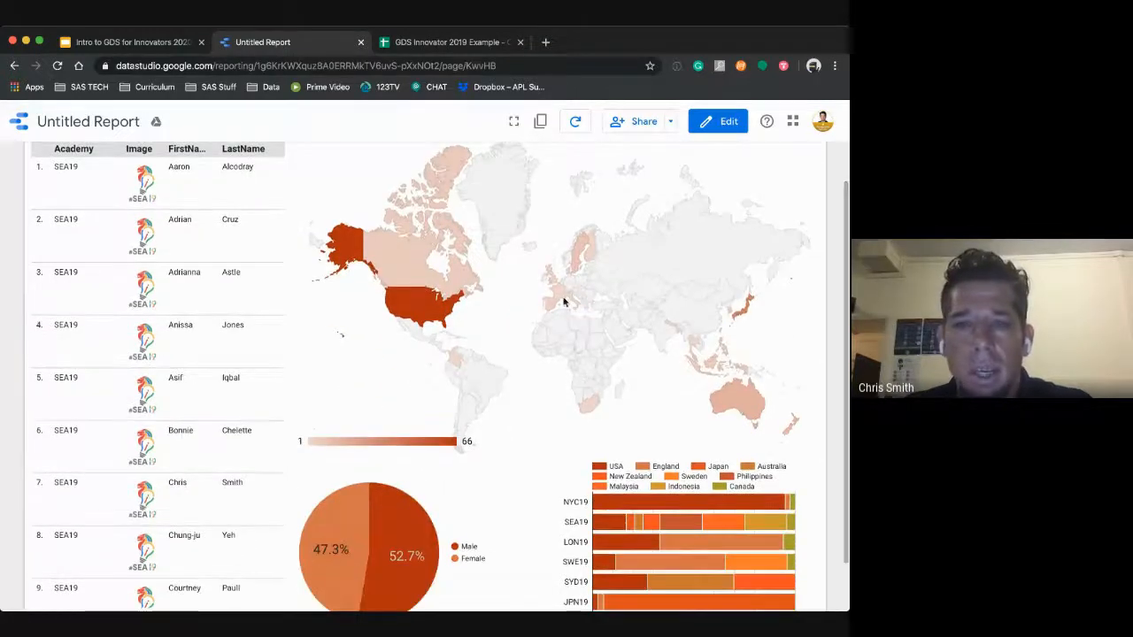
{"action": "mouse_move", "coordinate": [424, 301]}
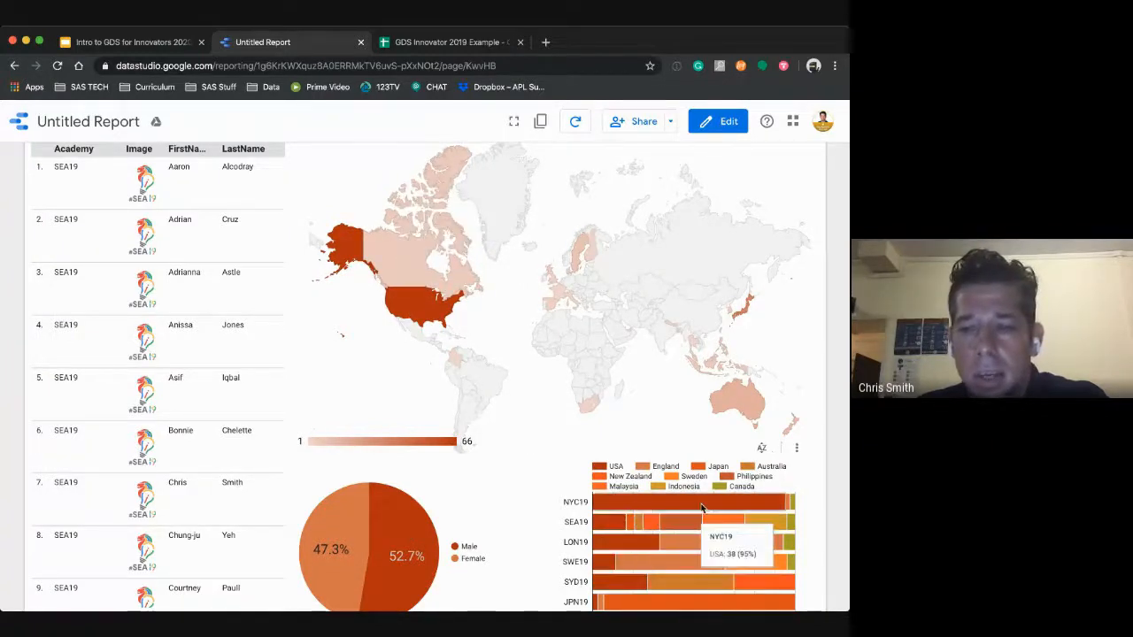
{"action": "scroll", "coordinate": [672, 509], "scroll_direction": "down", "scroll_amount": 1}
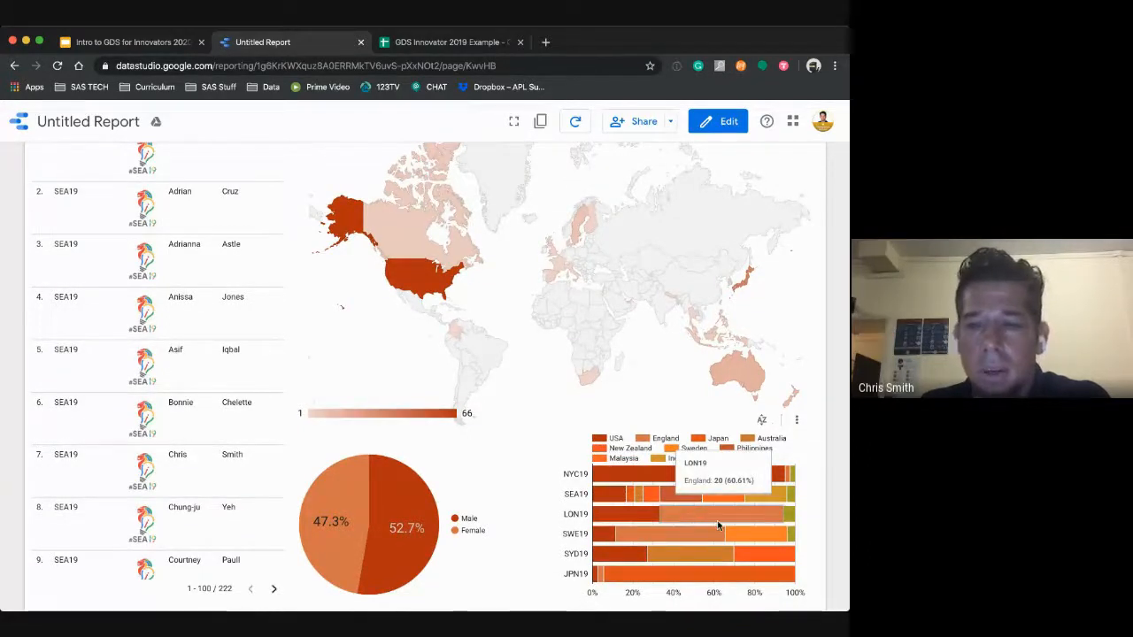
{"action": "scroll", "coordinate": [575, 373], "scroll_direction": "up", "scroll_amount": 3}
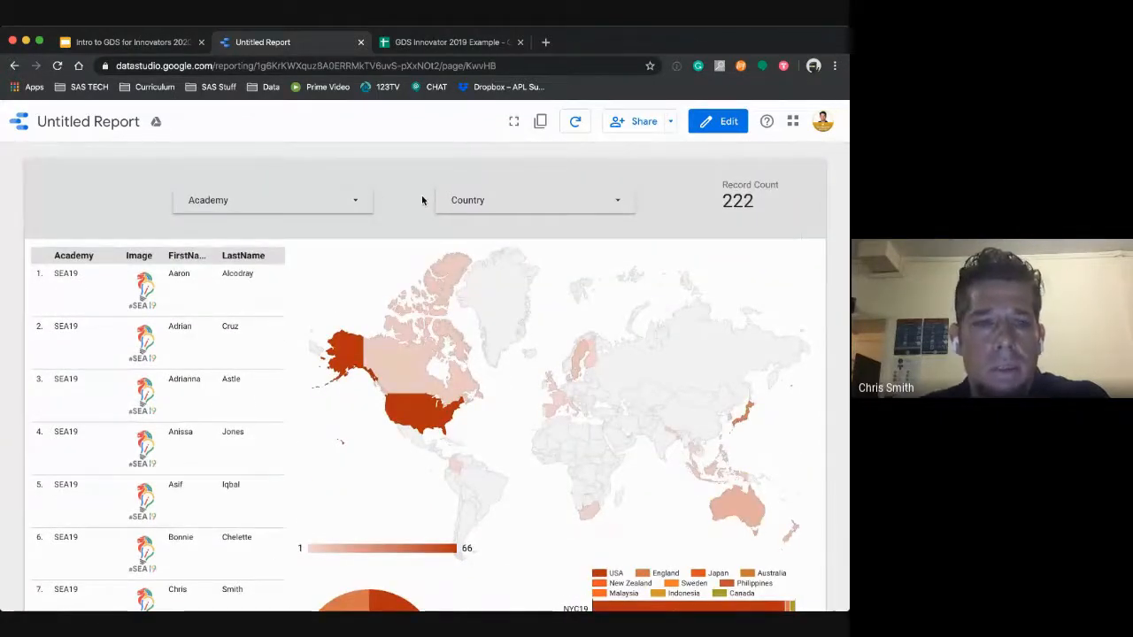
- Exclude NYC19, LON19 and SWE19 in the Academy filter, keeping SEA19, SYD19 and JPN19
{"action": "left_click", "coordinate": [355, 204]}
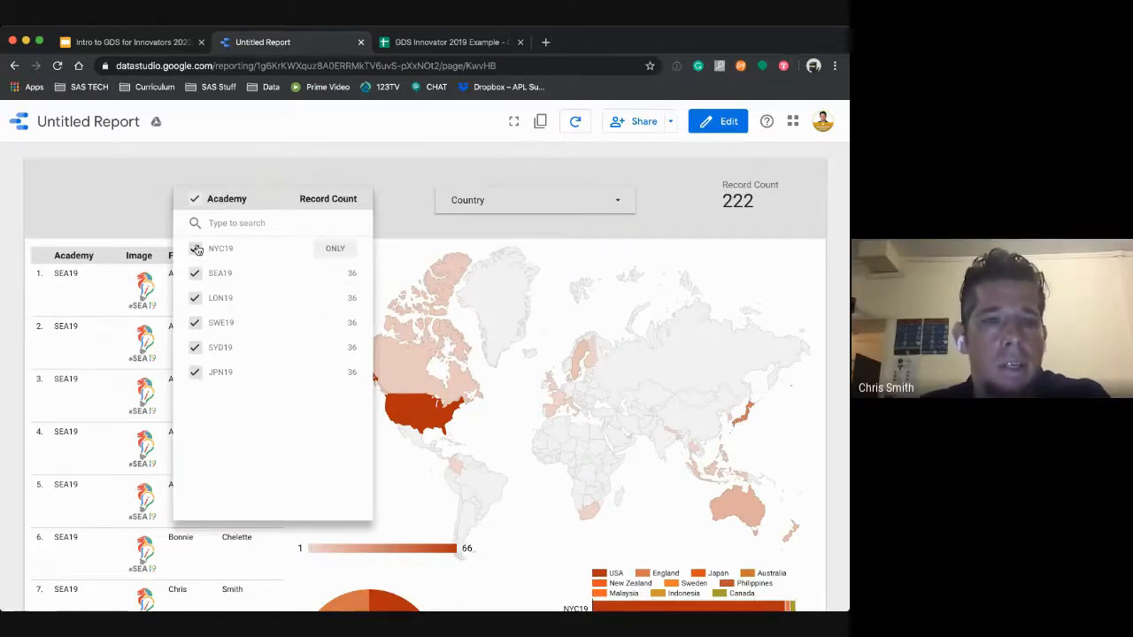
{"action": "left_click", "coordinate": [194, 301]}
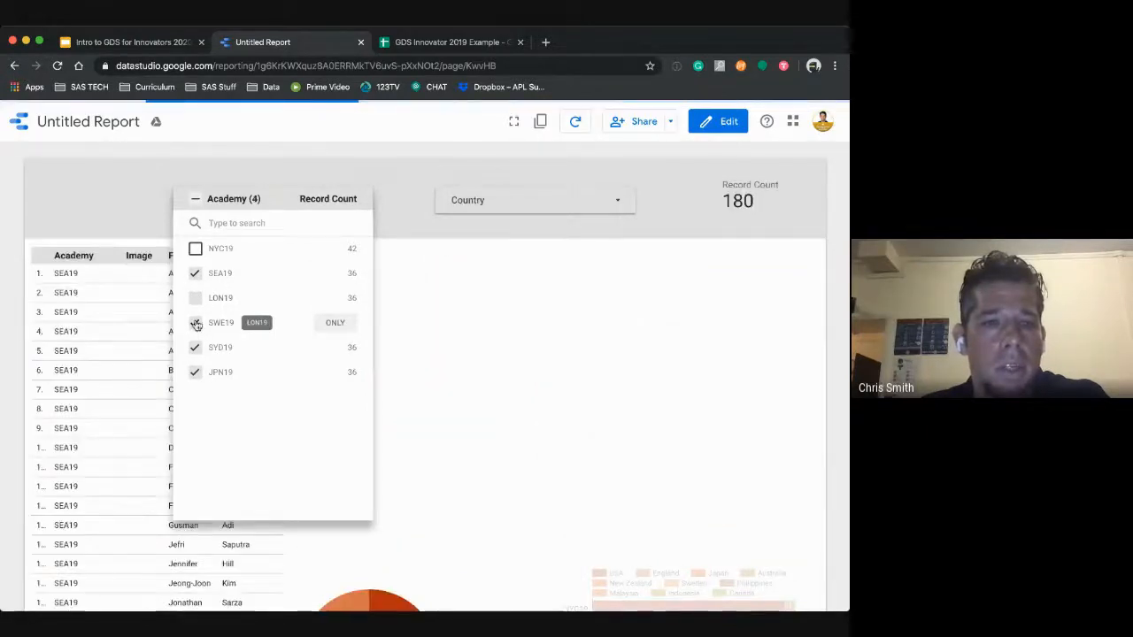
{"action": "left_click", "coordinate": [195, 323]}
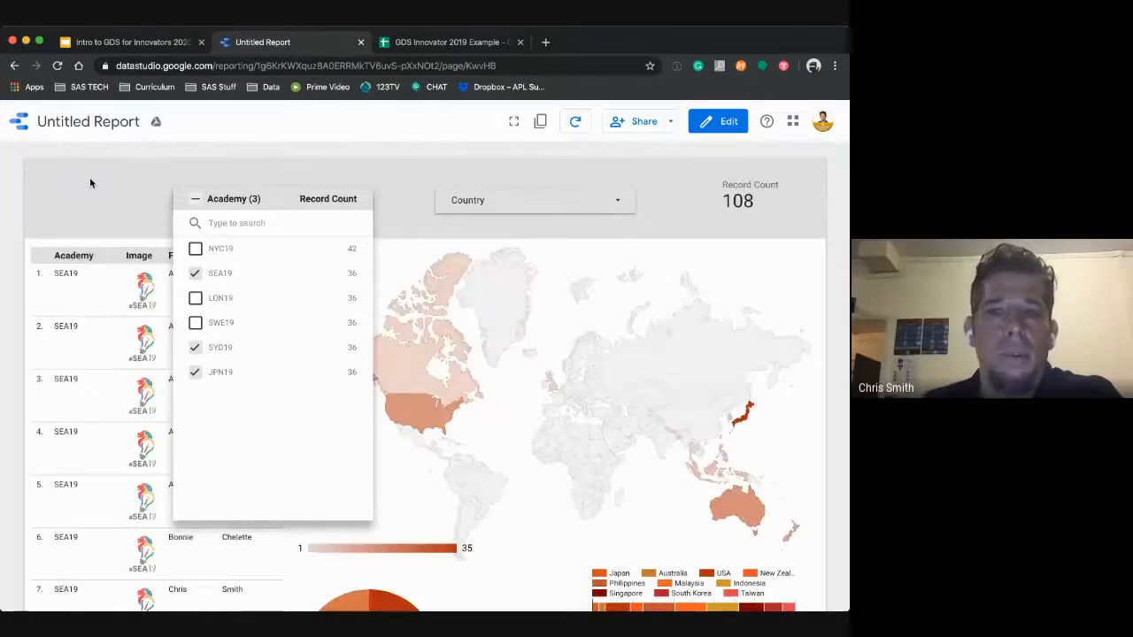
{"action": "left_click", "coordinate": [89, 183]}
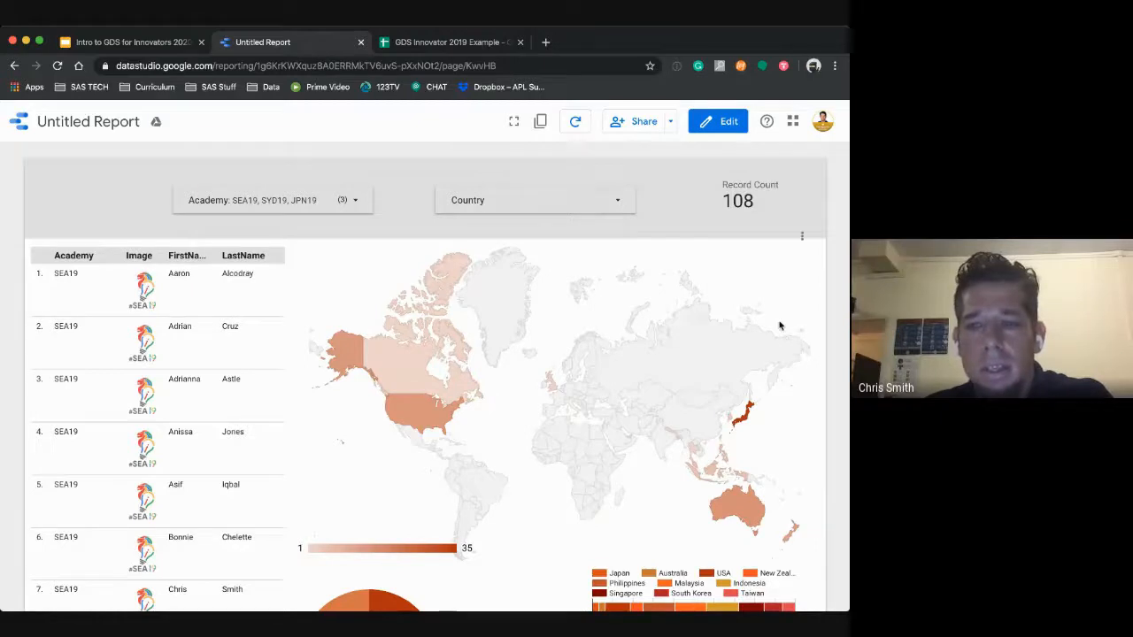
- Examine how the academy selection affects the record count, innovator table, geo map, pie chart and bar chart
{"action": "scroll", "coordinate": [793, 354], "scroll_direction": "down", "scroll_amount": 1}
{"action": "scroll", "coordinate": [792, 354], "scroll_direction": "up", "scroll_amount": 1}
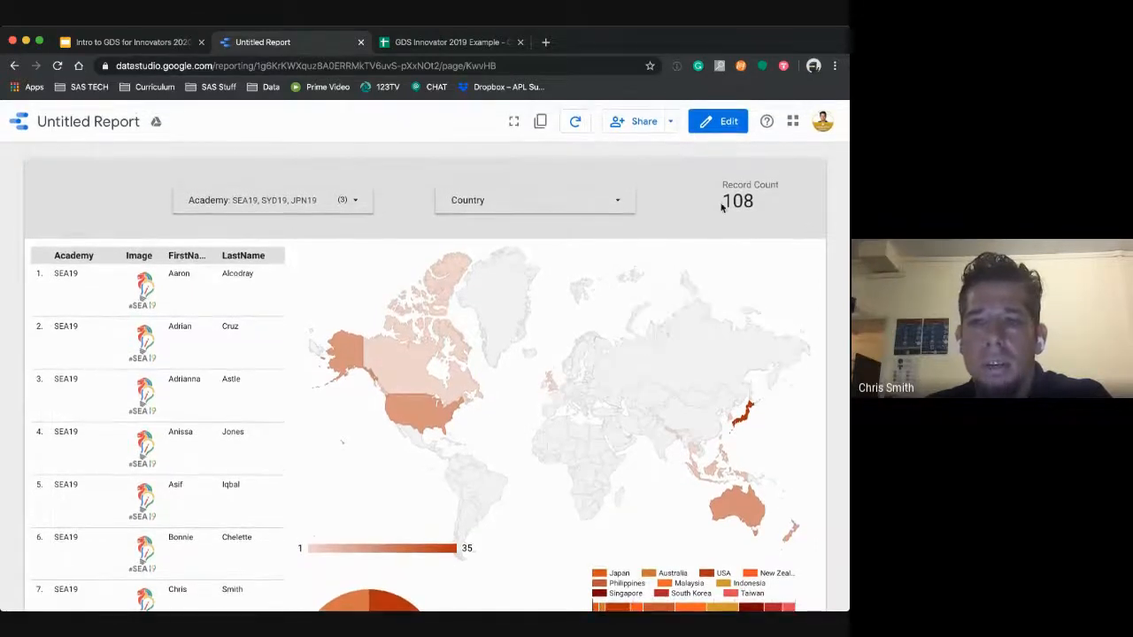
{"action": "scroll", "coordinate": [249, 433], "scroll_direction": "down", "scroll_amount": 2}
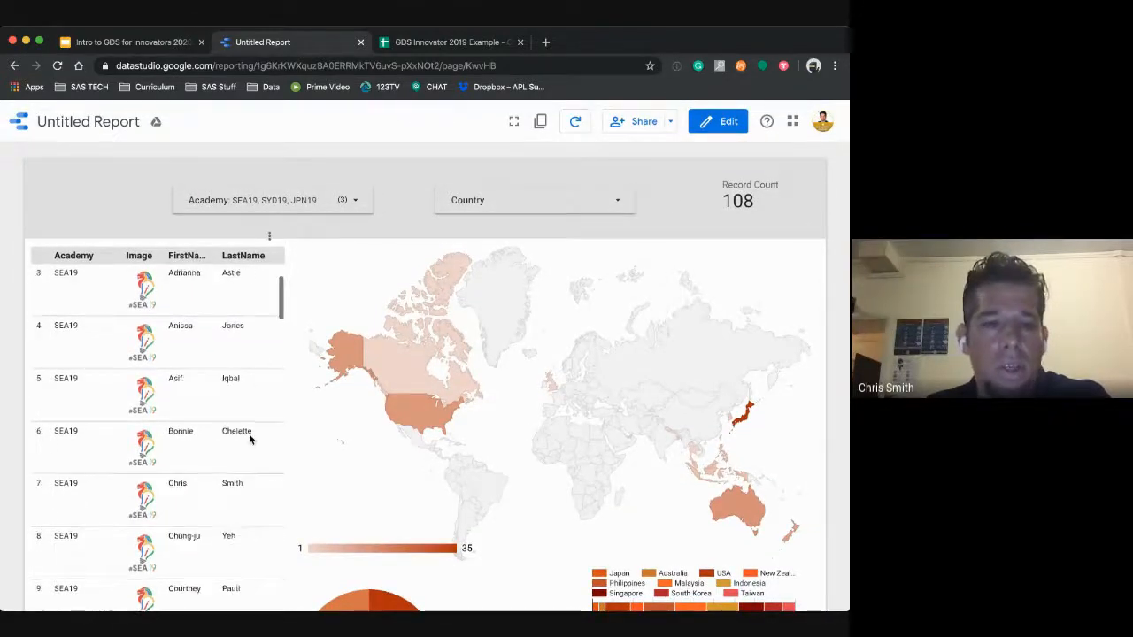
{"action": "scroll", "coordinate": [248, 434], "scroll_direction": "up", "scroll_amount": 1}
{"action": "scroll", "coordinate": [306, 425], "scroll_direction": "down", "scroll_amount": 2}
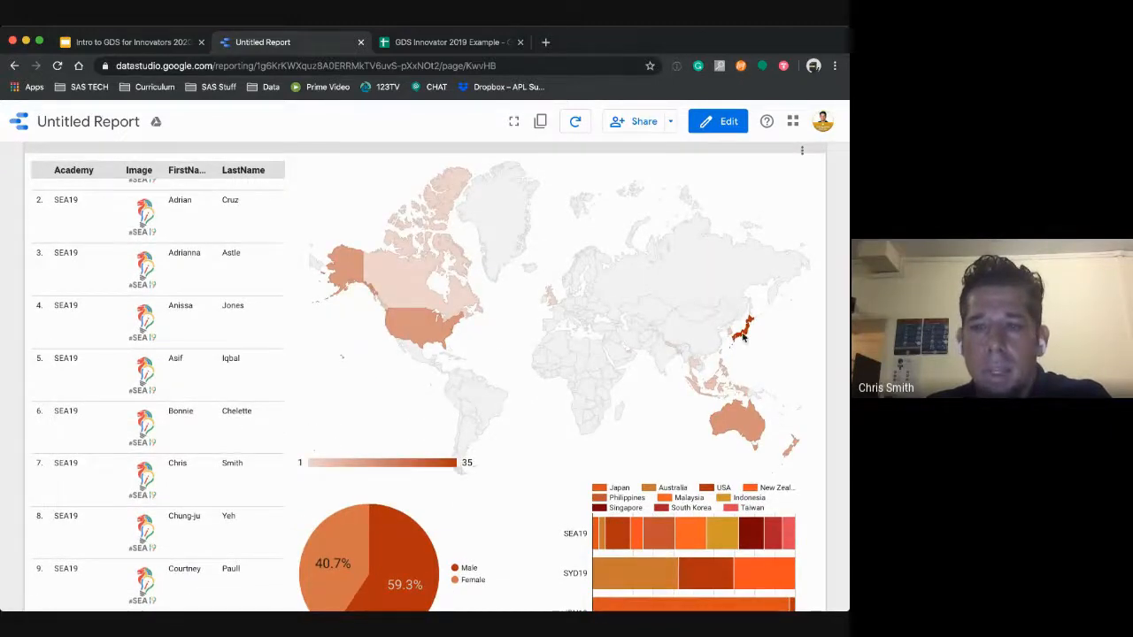
{"action": "mouse_move", "coordinate": [747, 334]}
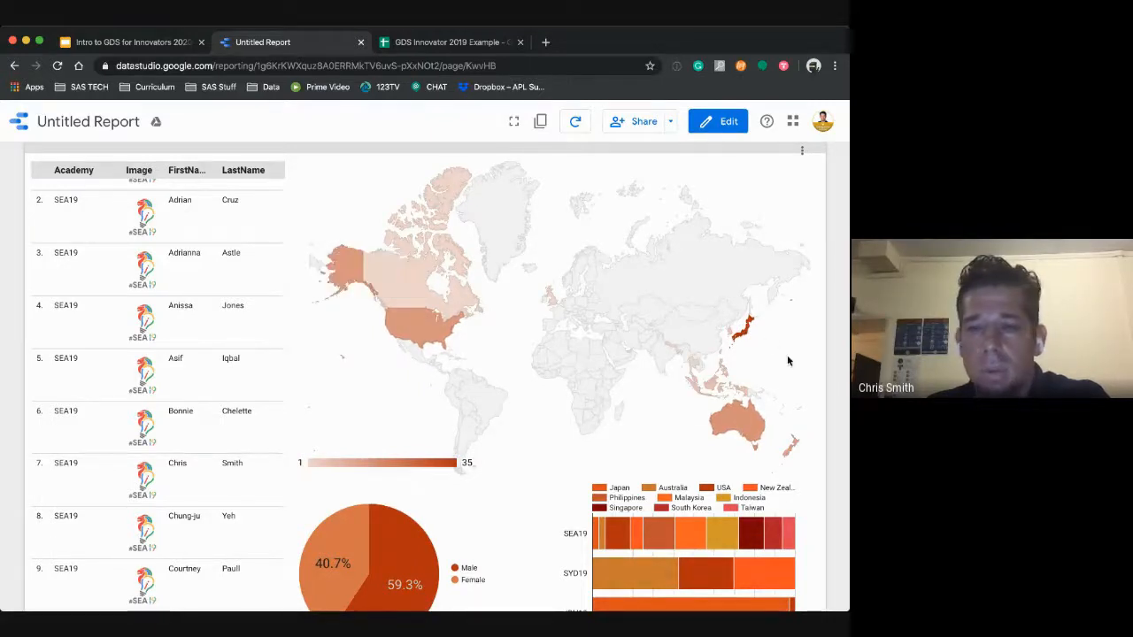
{"action": "scroll", "coordinate": [788, 361], "scroll_direction": "down", "scroll_amount": 2}
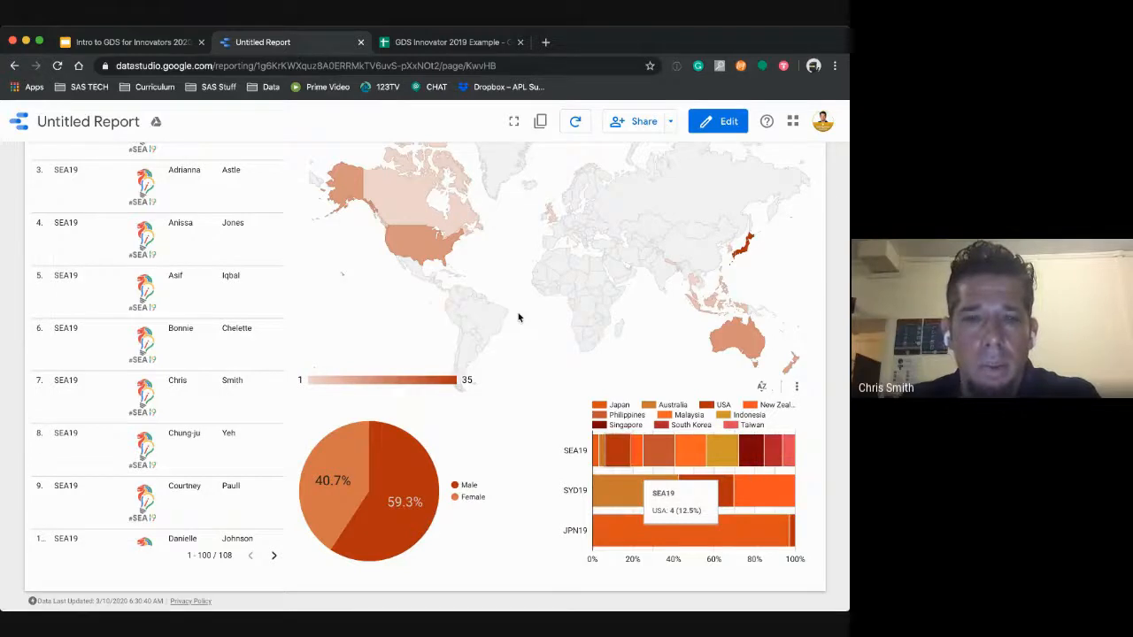
{"action": "scroll", "coordinate": [519, 312], "scroll_direction": "up", "scroll_amount": 4}
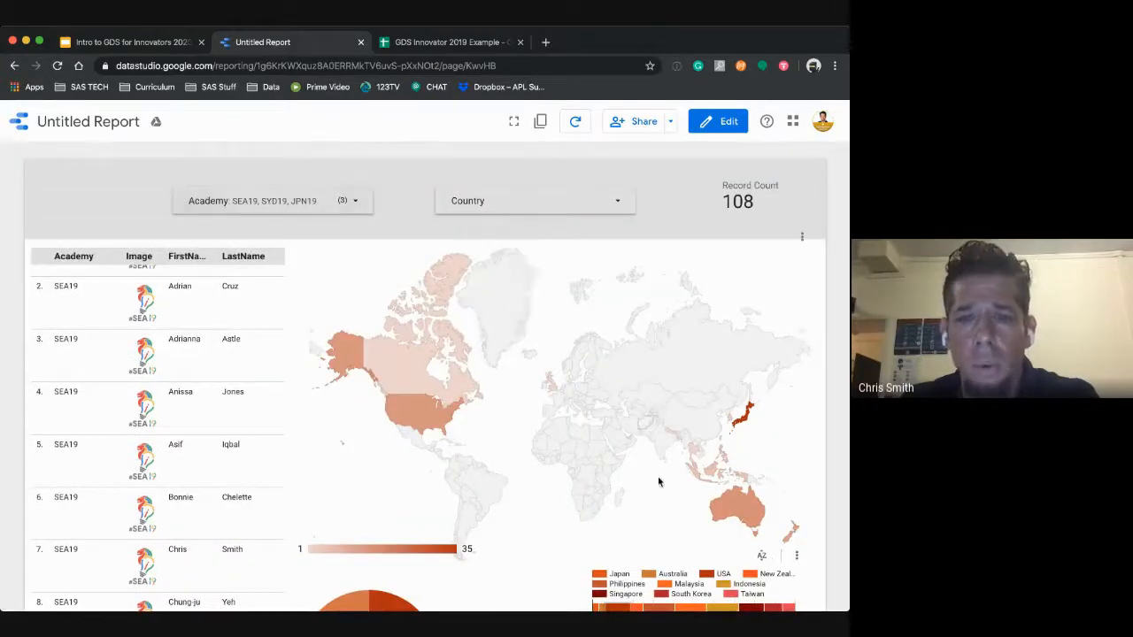
- Reset the Academy filter so that all academies are selected
{"action": "left_click", "coordinate": [363, 202]}
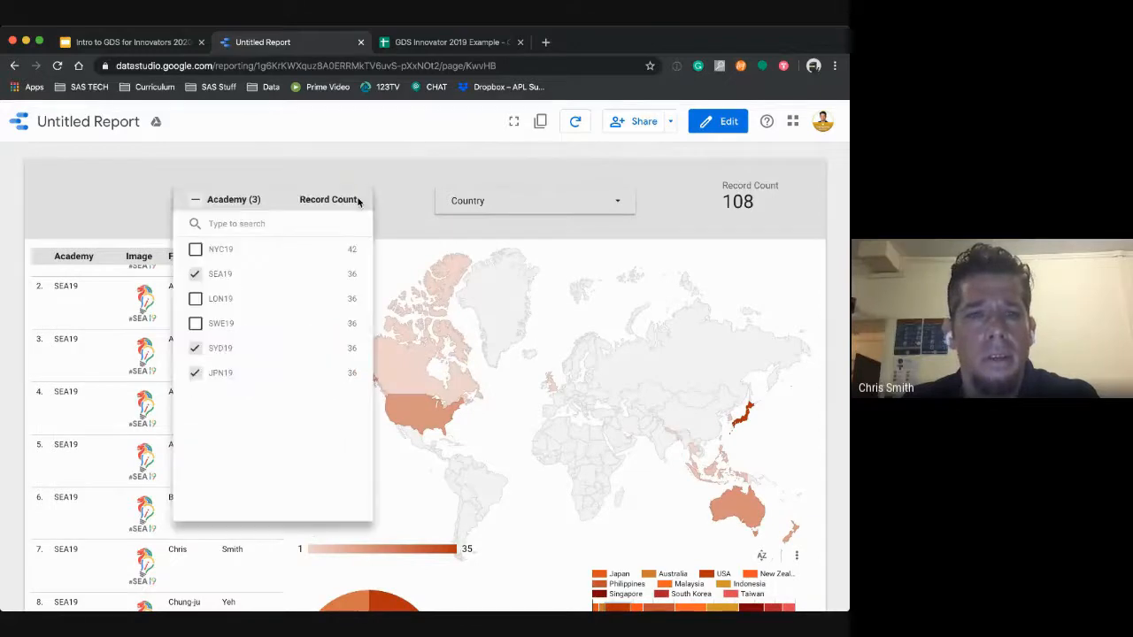
{"action": "left_click", "coordinate": [192, 201]}
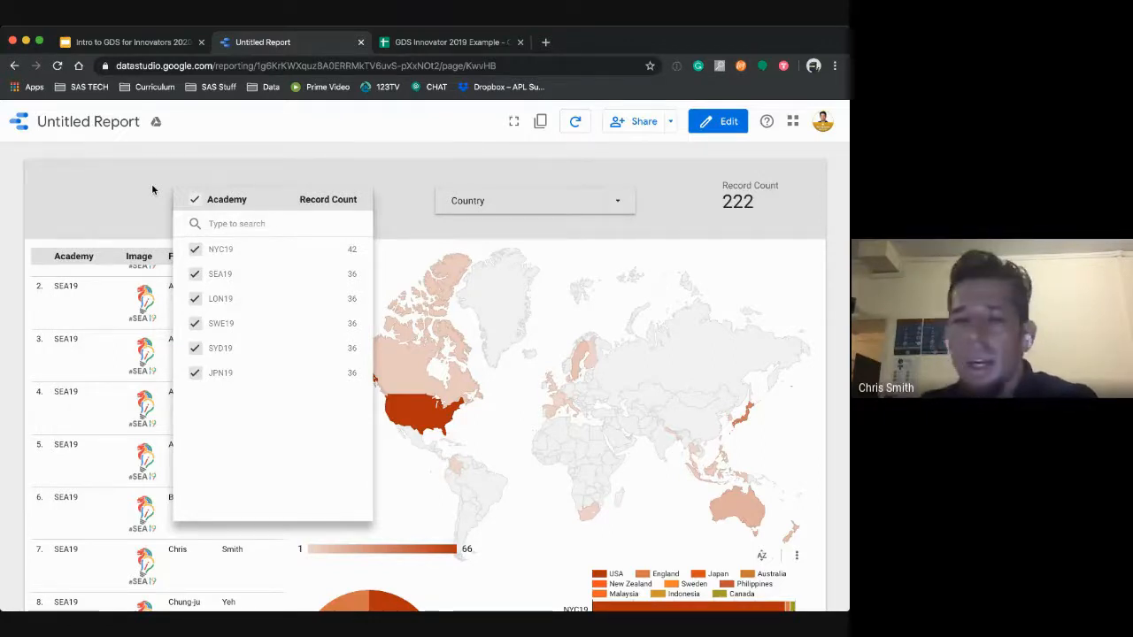
{"action": "left_click", "coordinate": [417, 131]}
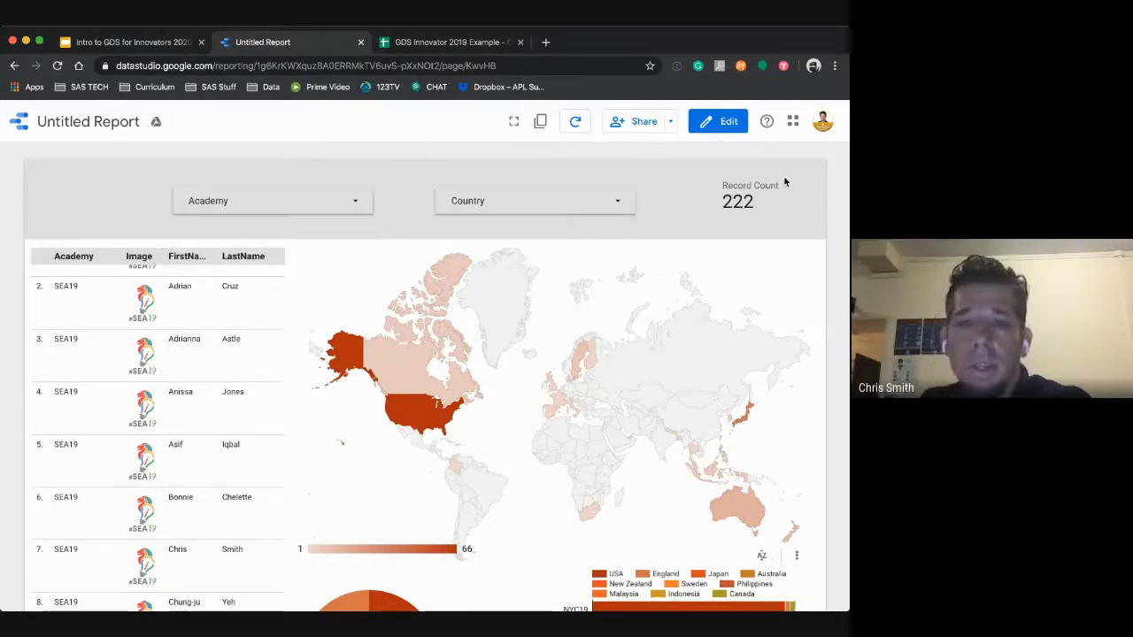
- Limit the Country filter to USA only
{"action": "left_click", "coordinate": [622, 203]}
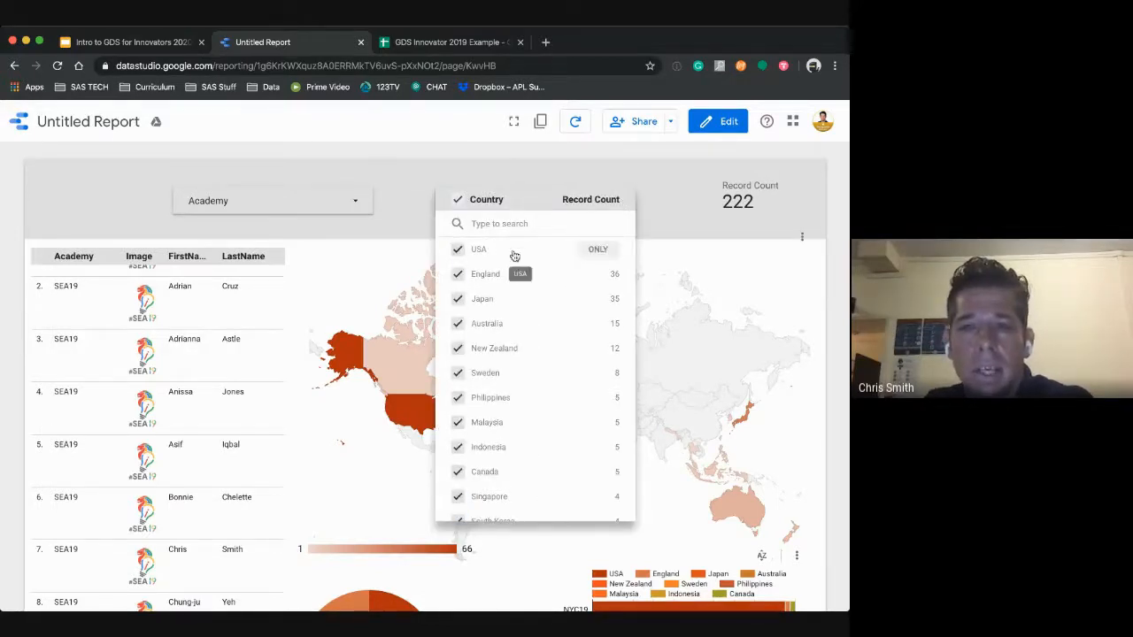
{"action": "left_click", "coordinate": [593, 251]}
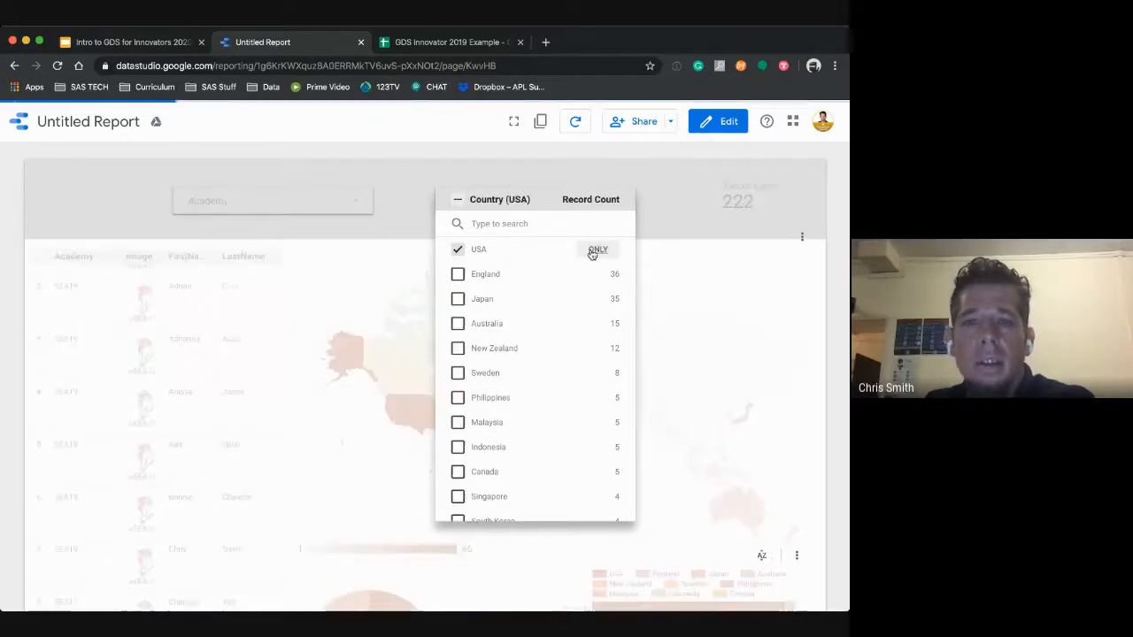
- Apply the USA country filter and examine its effect on the record count, innovator table, geo map, pie chart and bar chart
{"action": "left_click", "coordinate": [346, 115]}
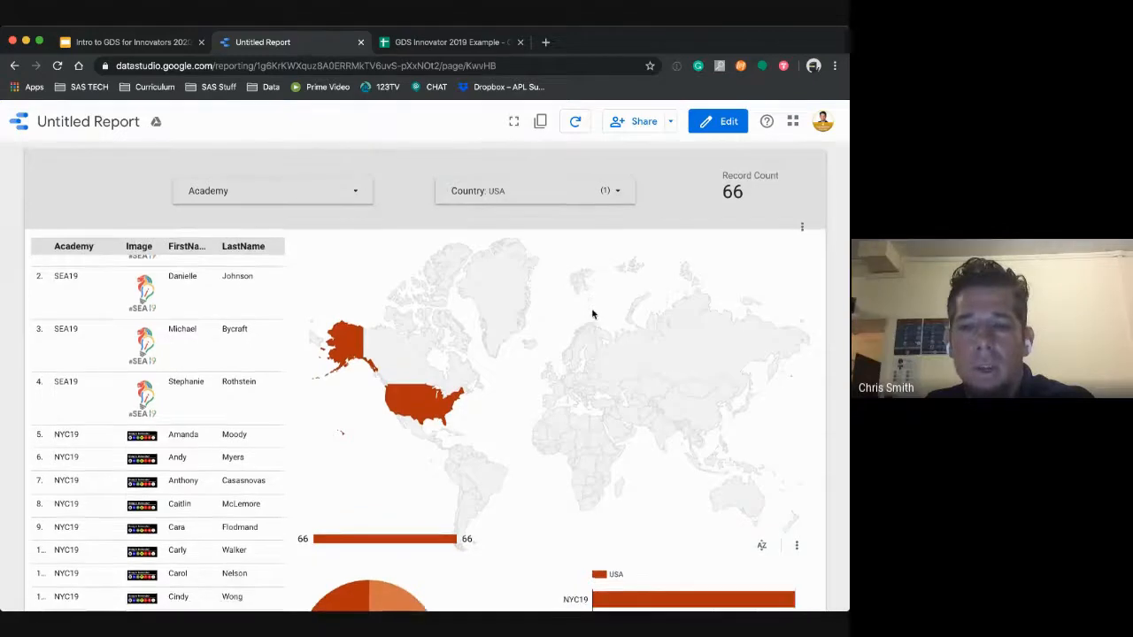
{"action": "scroll", "coordinate": [592, 314], "scroll_direction": "down", "scroll_amount": 1}
{"action": "scroll", "coordinate": [592, 314], "scroll_direction": "down", "scroll_amount": 3}
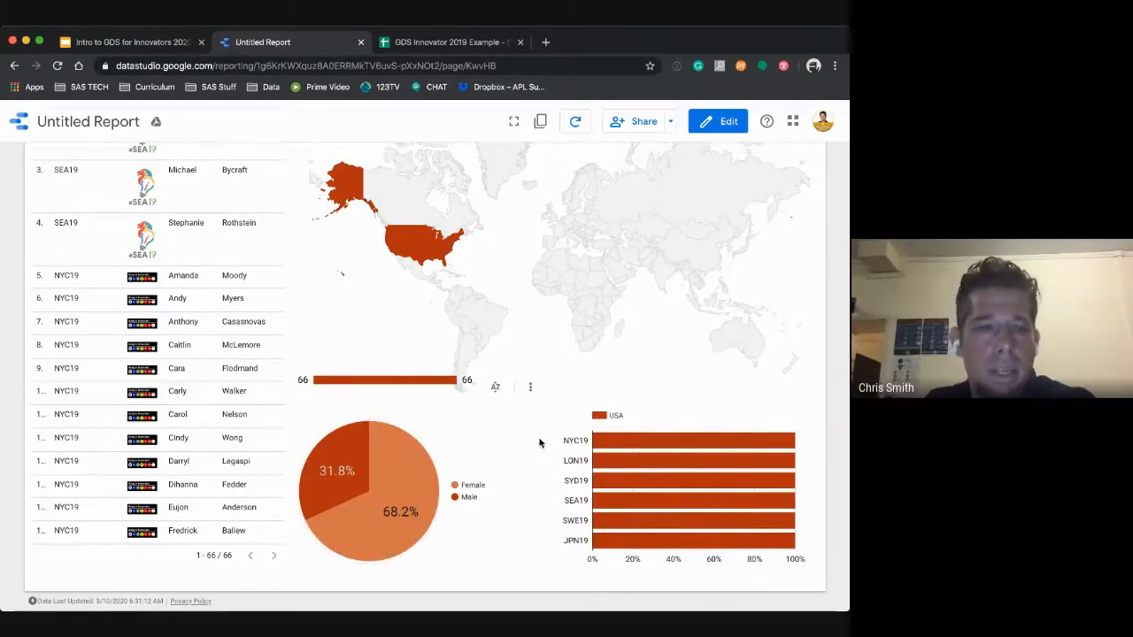
{"action": "scroll", "coordinate": [539, 442], "scroll_direction": "up", "scroll_amount": 1}
{"action": "scroll", "coordinate": [225, 321], "scroll_direction": "down", "scroll_amount": 3}
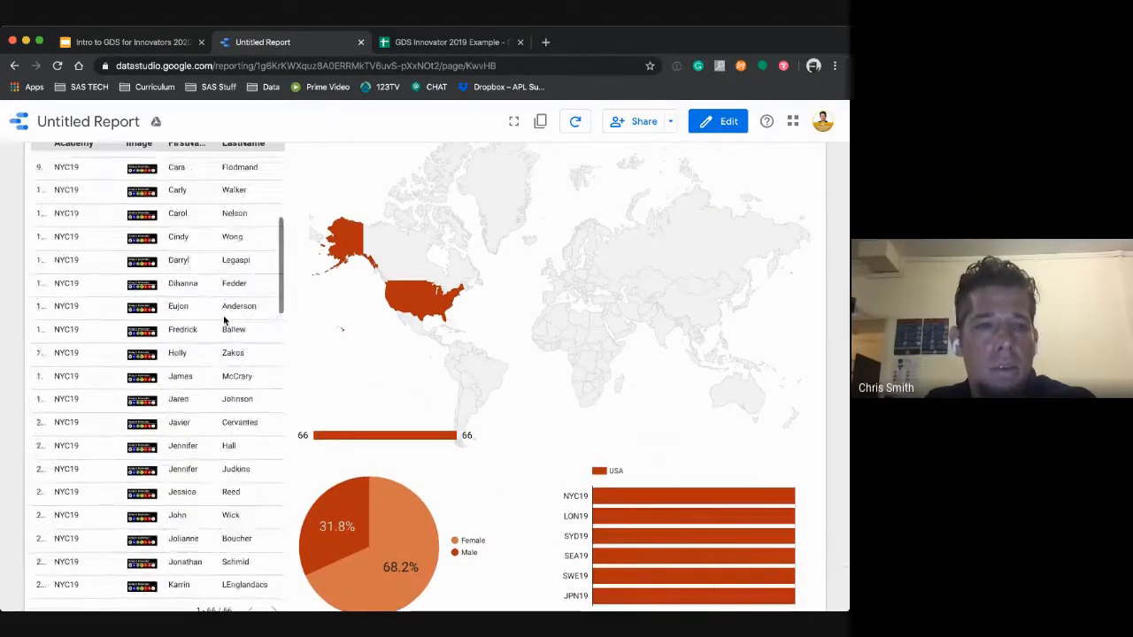
{"action": "scroll", "coordinate": [225, 322], "scroll_direction": "down", "scroll_amount": 5}
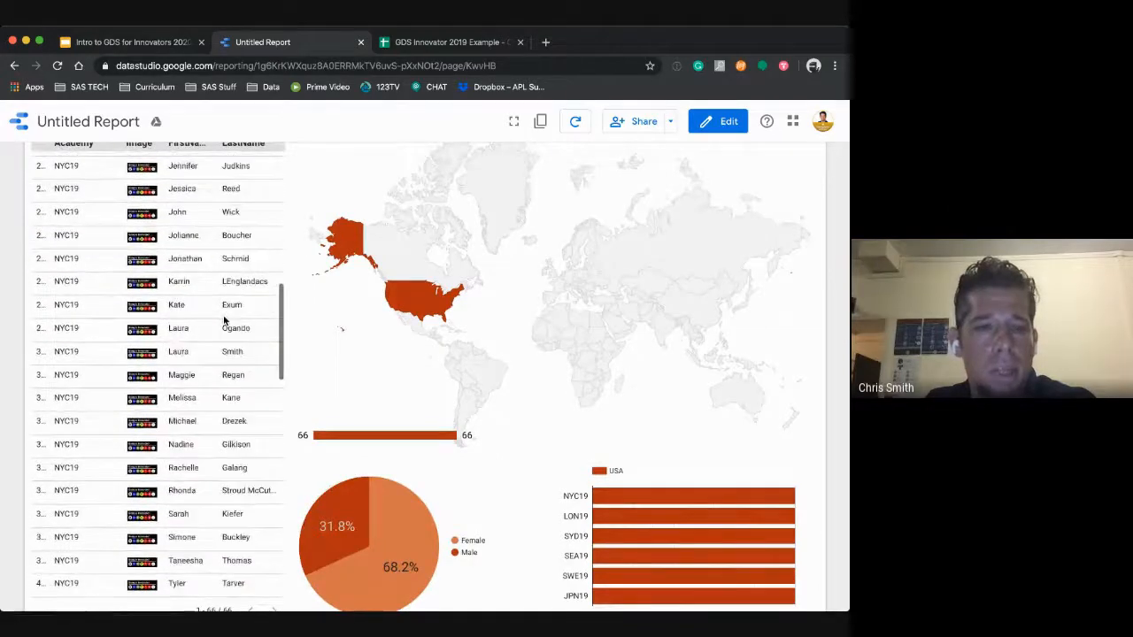
{"action": "scroll", "coordinate": [225, 322], "scroll_direction": "up", "scroll_amount": 10}
{"action": "scroll", "coordinate": [269, 300], "scroll_direction": "up", "scroll_amount": 1}
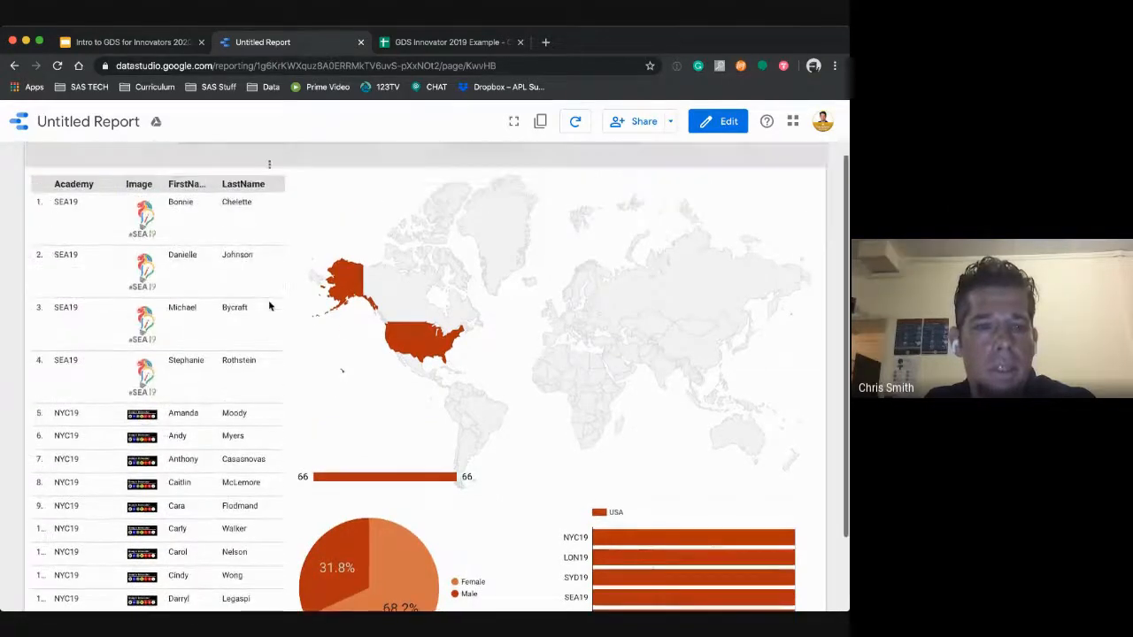
{"action": "scroll", "coordinate": [270, 305], "scroll_direction": "up", "scroll_amount": 2}
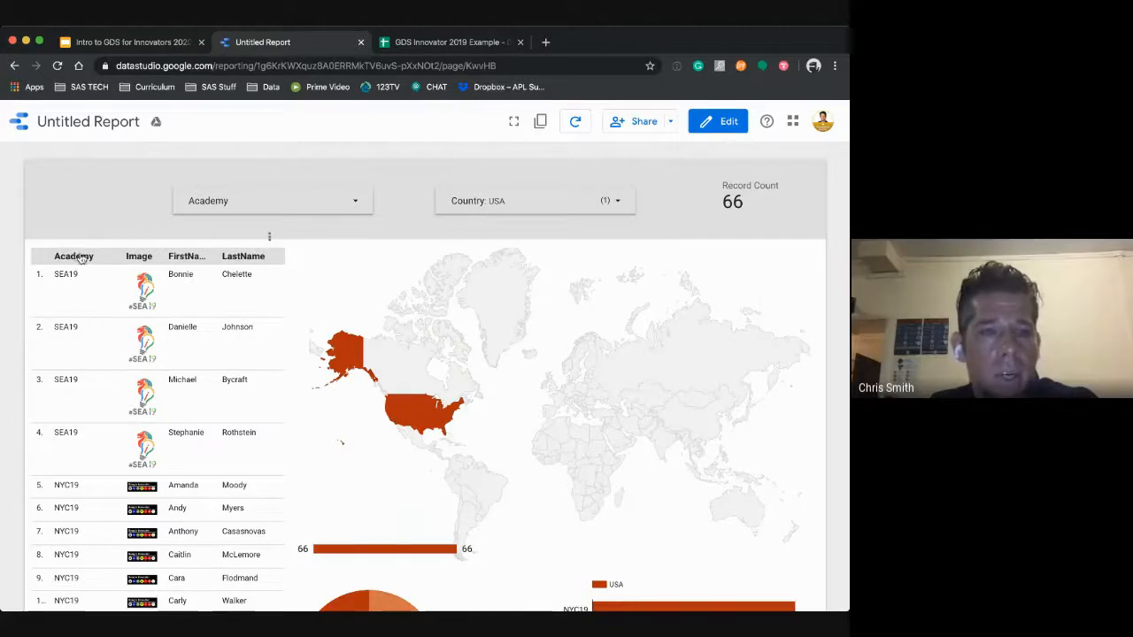
- Sort the innovator table by first name in ascending order
{"action": "left_click", "coordinate": [185, 256]}
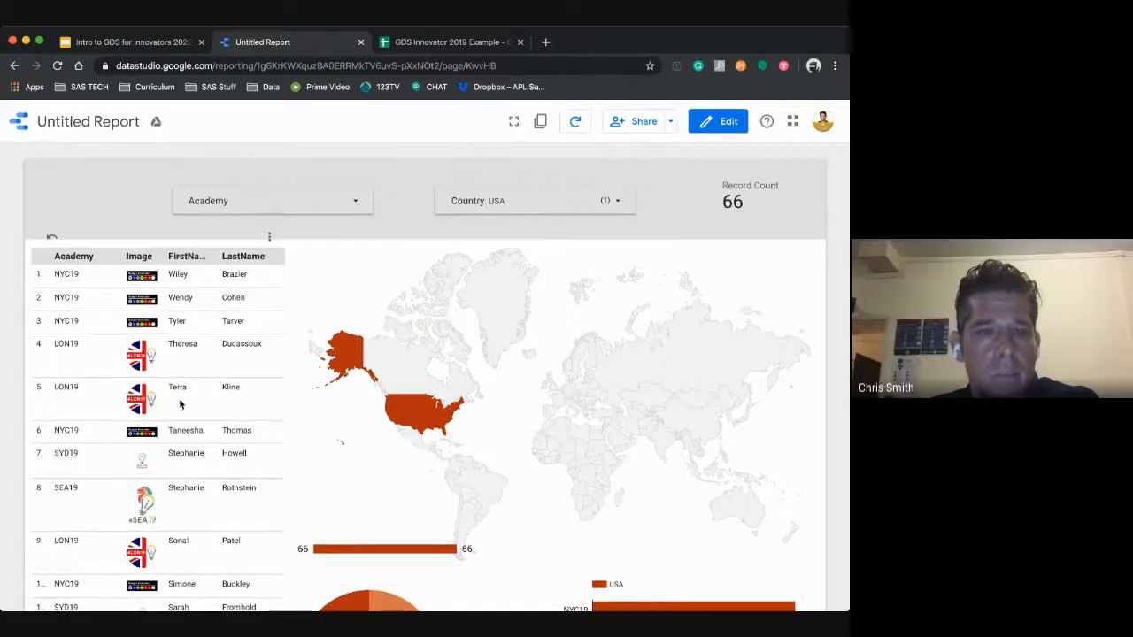
{"action": "left_click", "coordinate": [184, 257]}
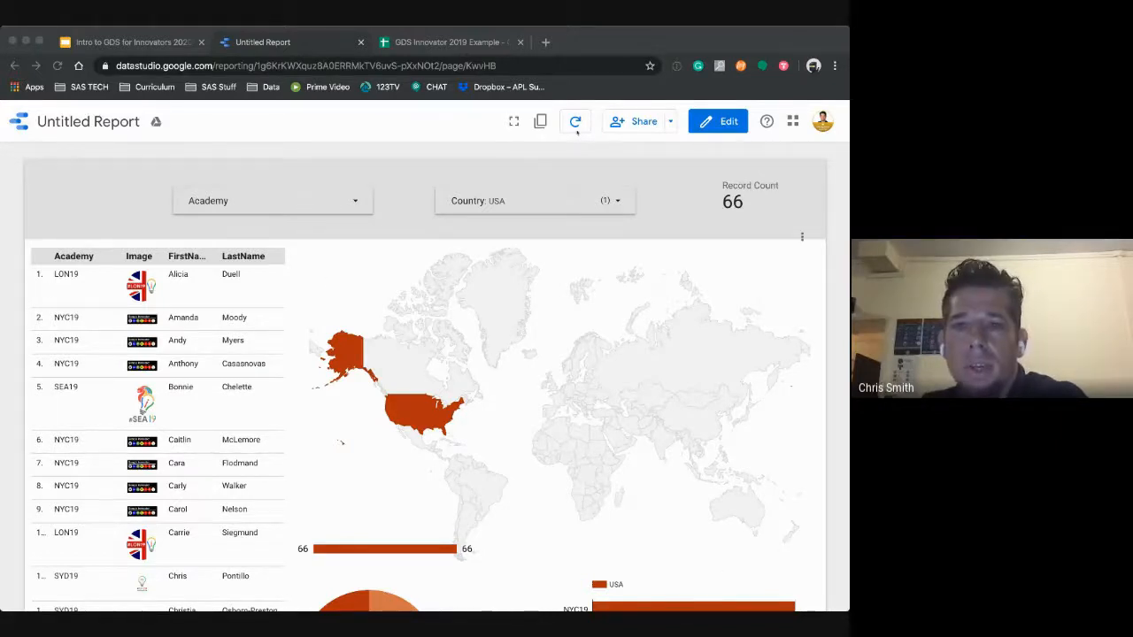
{"action": "left_click", "coordinate": [451, 135]}
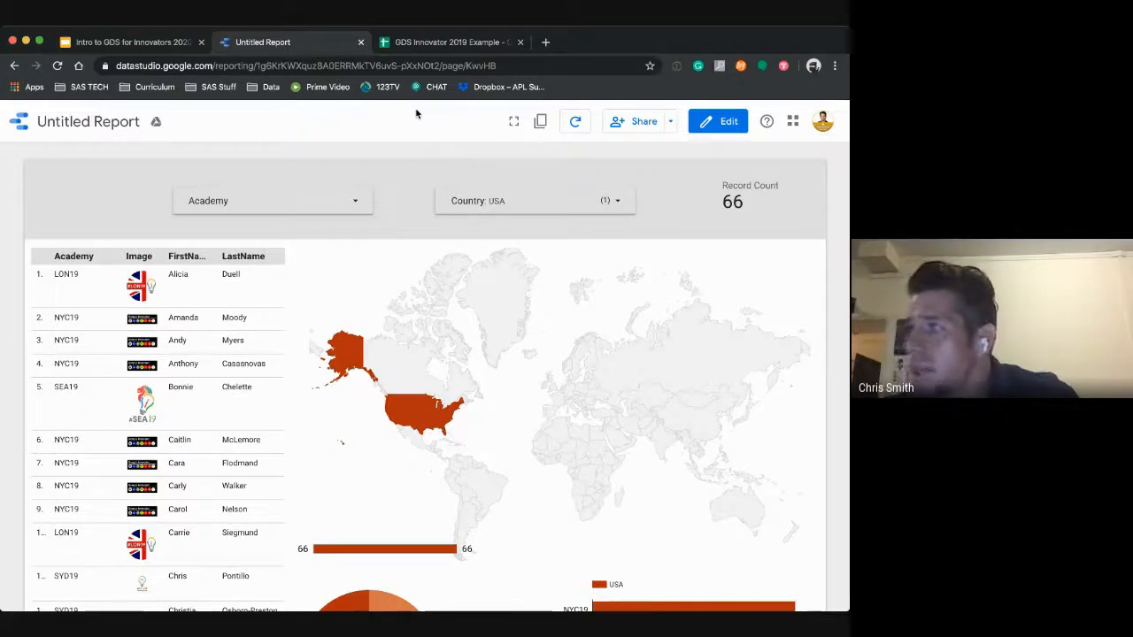
- Switch to the Intro to GDS slides, open the Student Profile Data Set and Student Profile Template links, and show the data set spreadsheet
{"action": "left_click", "coordinate": [131, 45]}
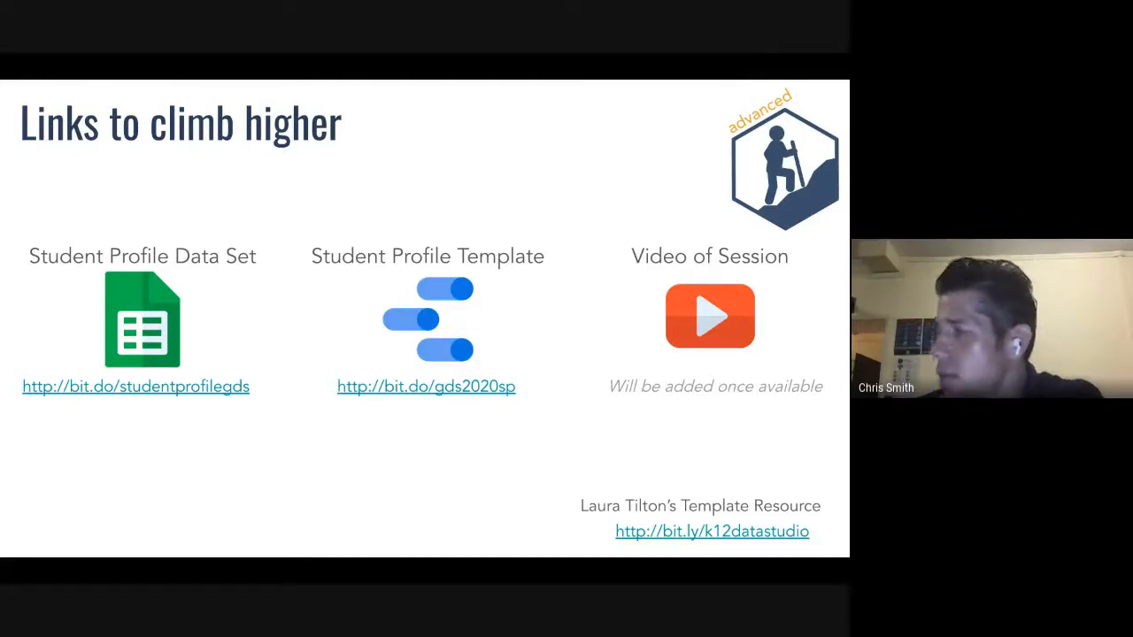
{"action": "left_click", "coordinate": [139, 387]}
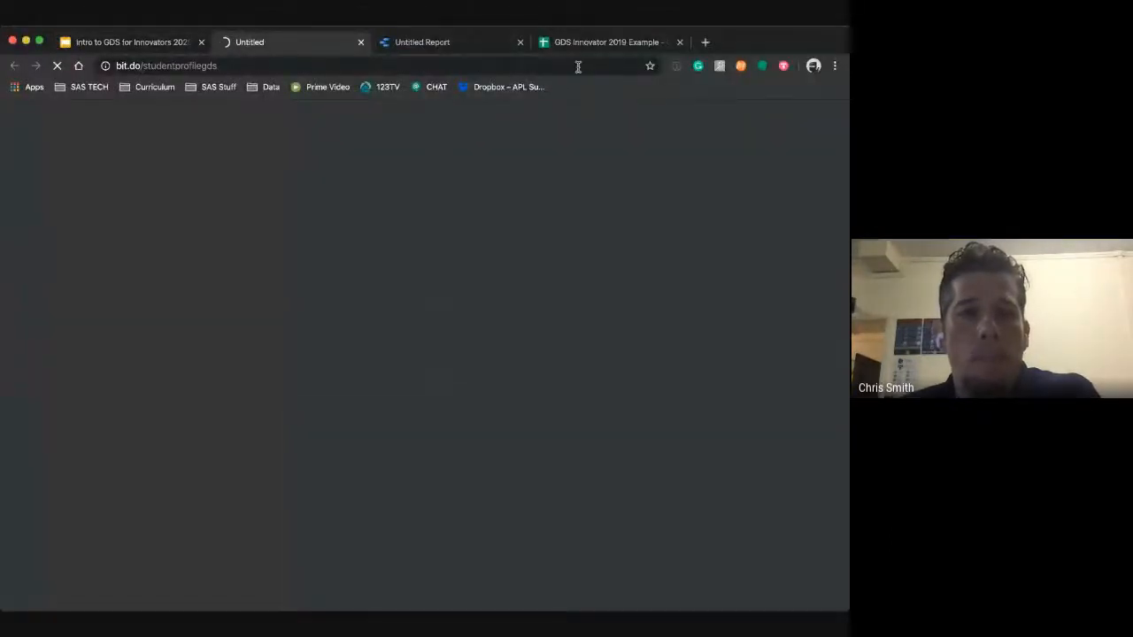
{"action": "left_click", "coordinate": [135, 49]}
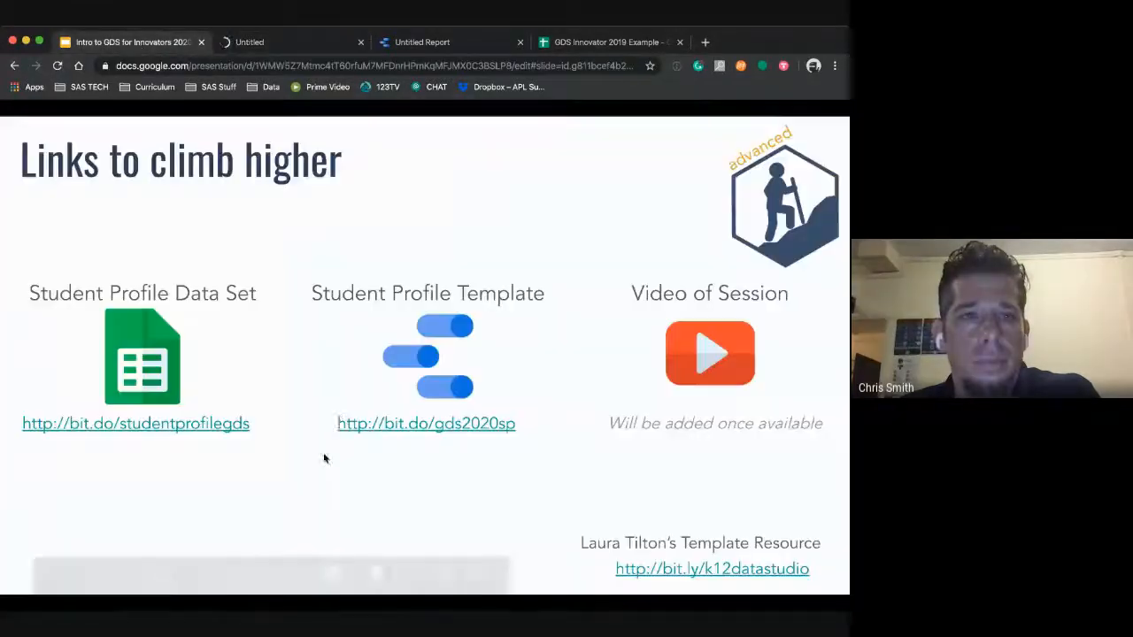
{"action": "left_click", "coordinate": [418, 424]}
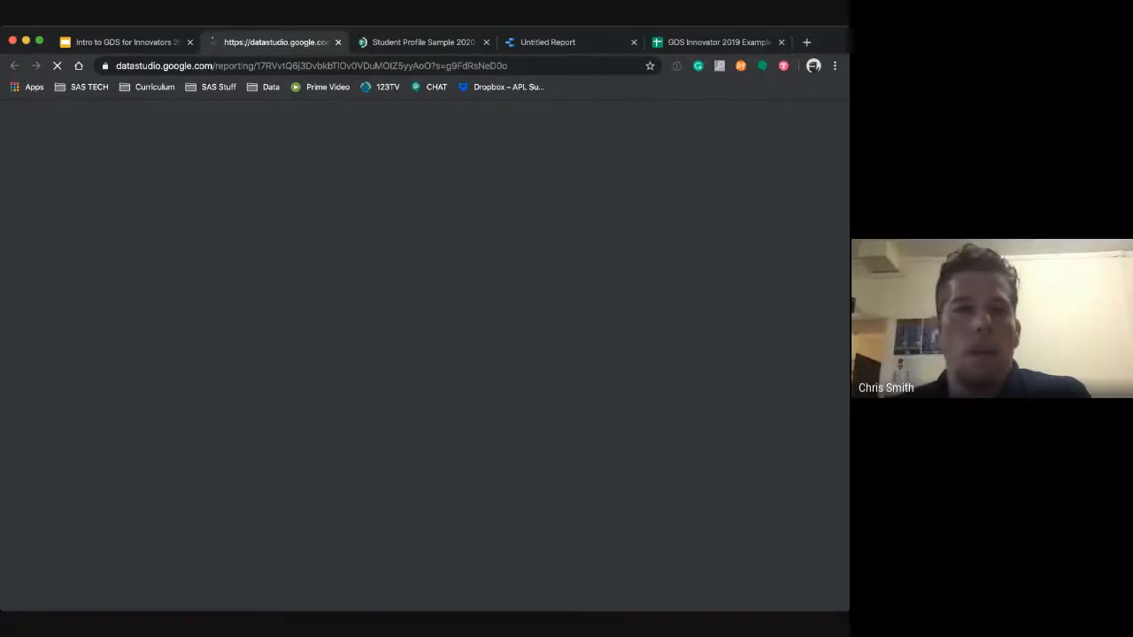
{"action": "left_click", "coordinate": [434, 49]}
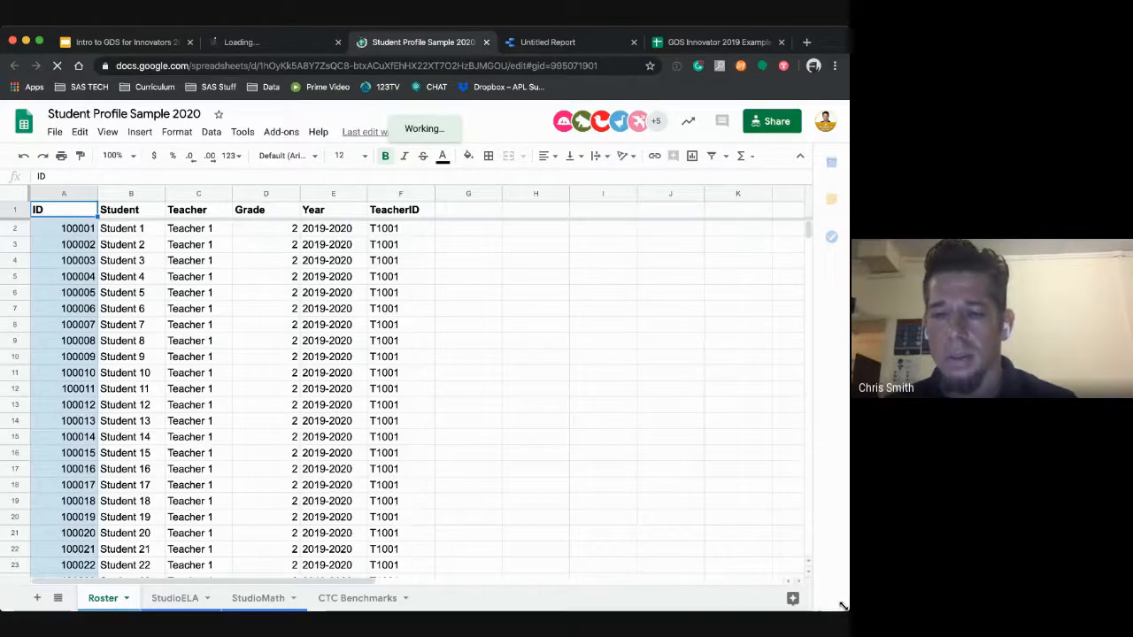
{"action": "left_click_drag", "start_coordinate": [847, 609], "coordinate": [844, 591]}
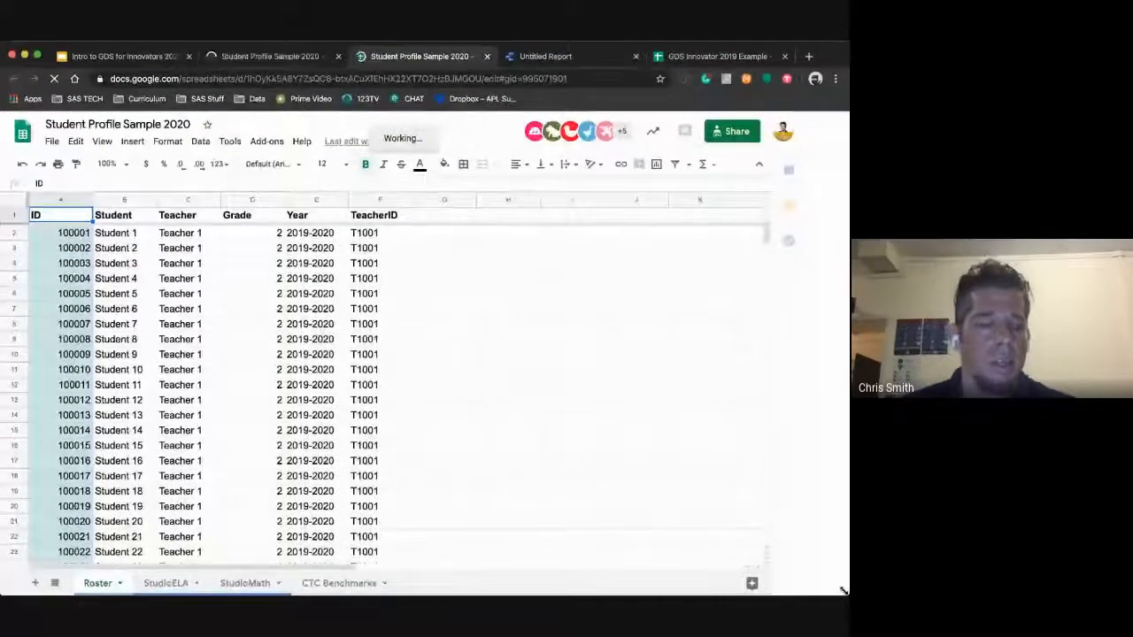
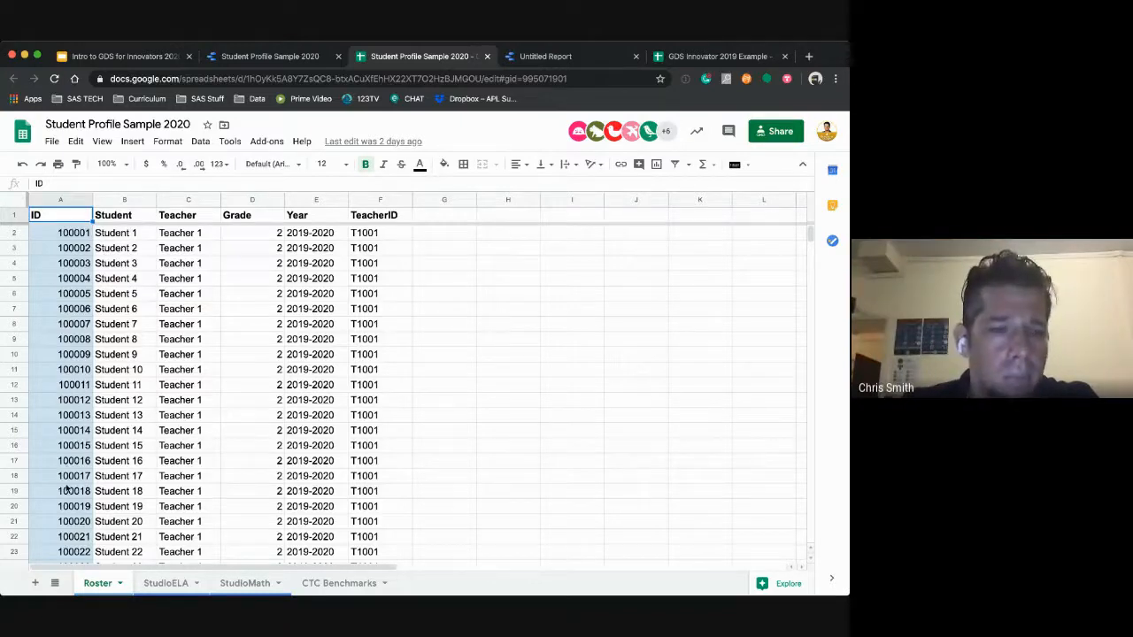
- On the StudioELA sheet, inspect the formulas in cells A2 and K2 and compare the CTC level columns with their number columns
{"action": "left_click", "coordinate": [166, 584]}
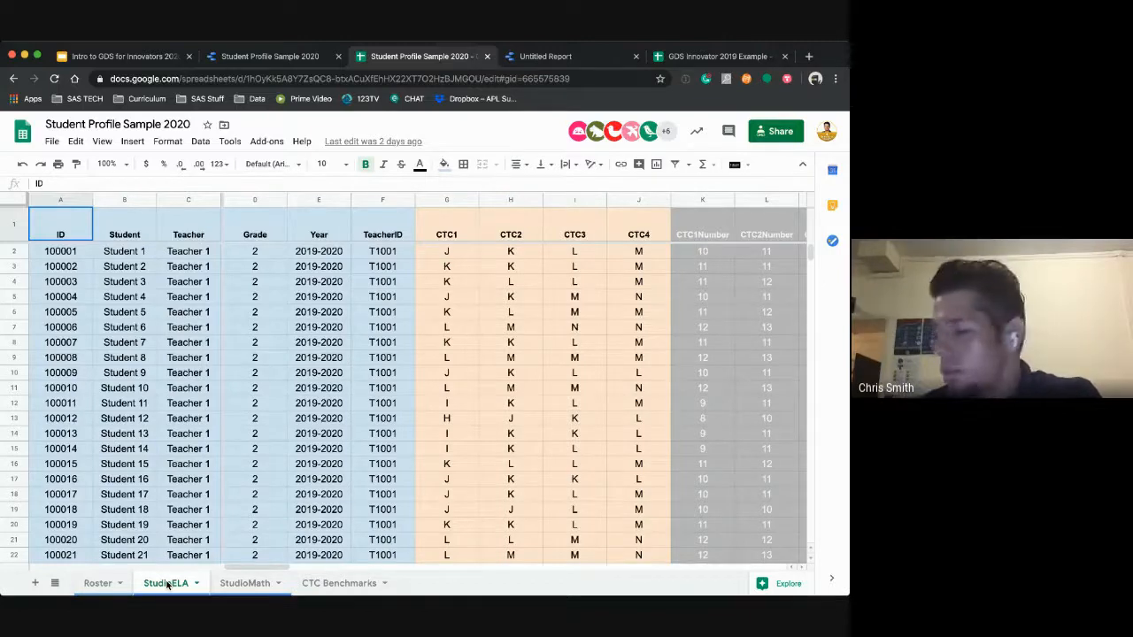
{"action": "left_click", "coordinate": [62, 254]}
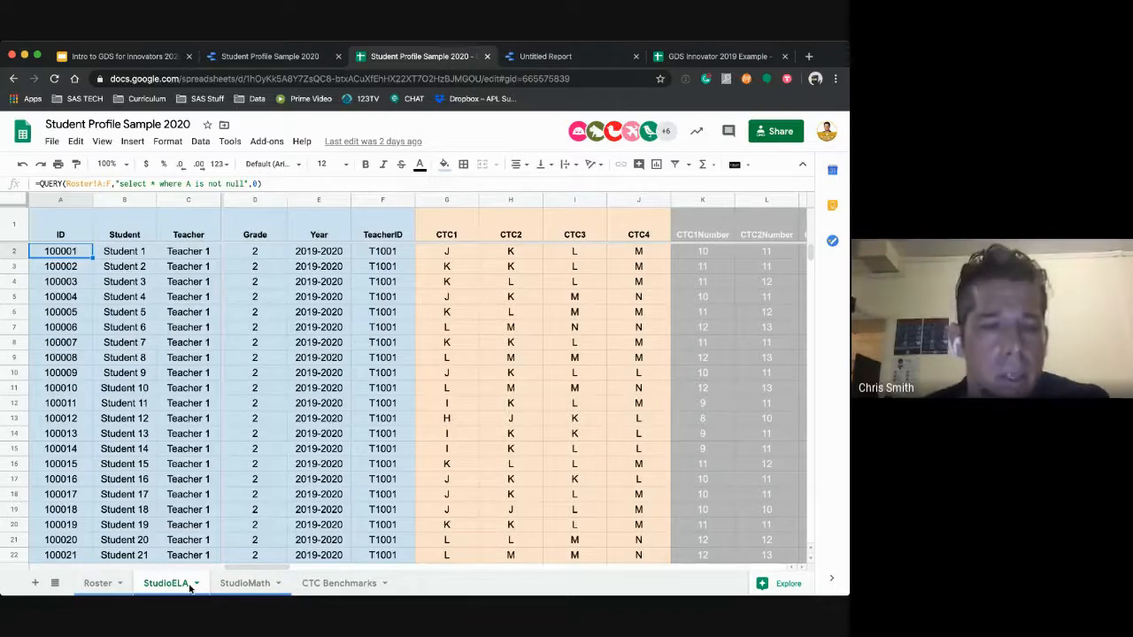
{"action": "scroll", "coordinate": [561, 321], "scroll_direction": "right", "scroll_amount": 2}
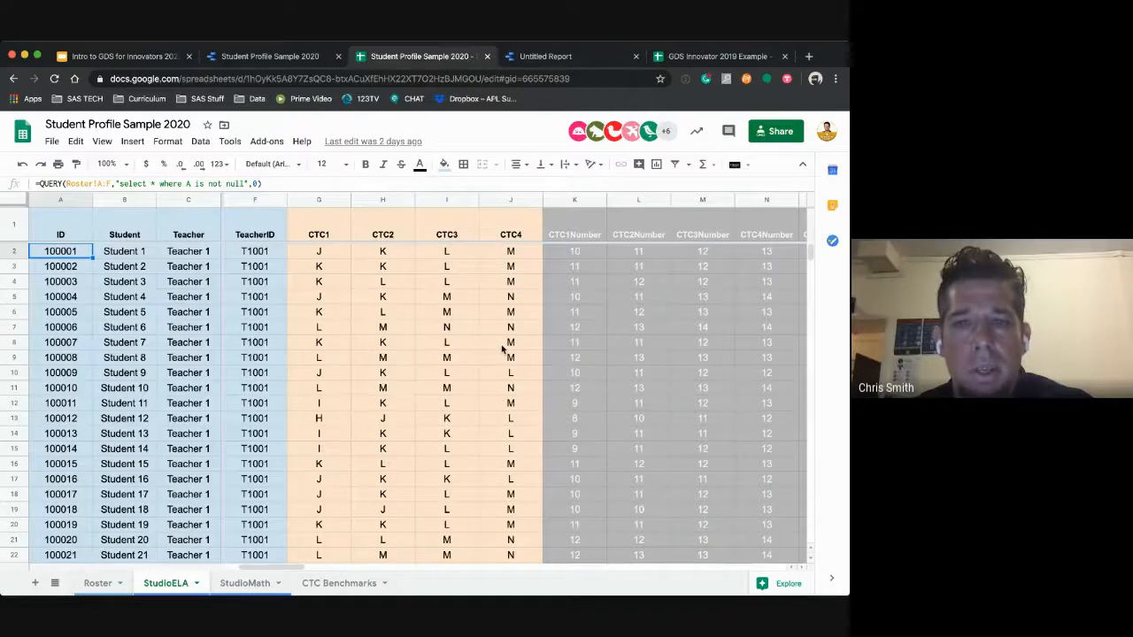
{"action": "scroll", "coordinate": [501, 348], "scroll_direction": "right", "scroll_amount": 4}
{"action": "scroll", "coordinate": [501, 348], "scroll_direction": "right", "scroll_amount": 2}
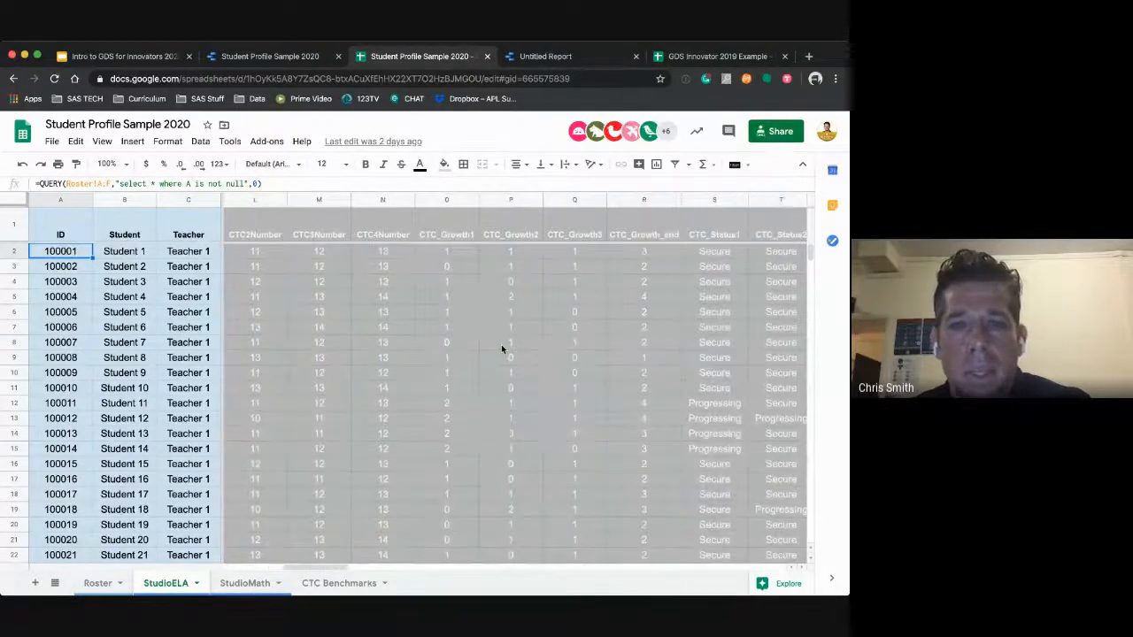
{"action": "scroll", "coordinate": [407, 308], "scroll_direction": "left", "scroll_amount": 4}
{"action": "scroll", "coordinate": [407, 309], "scroll_direction": "right", "scroll_amount": 2}
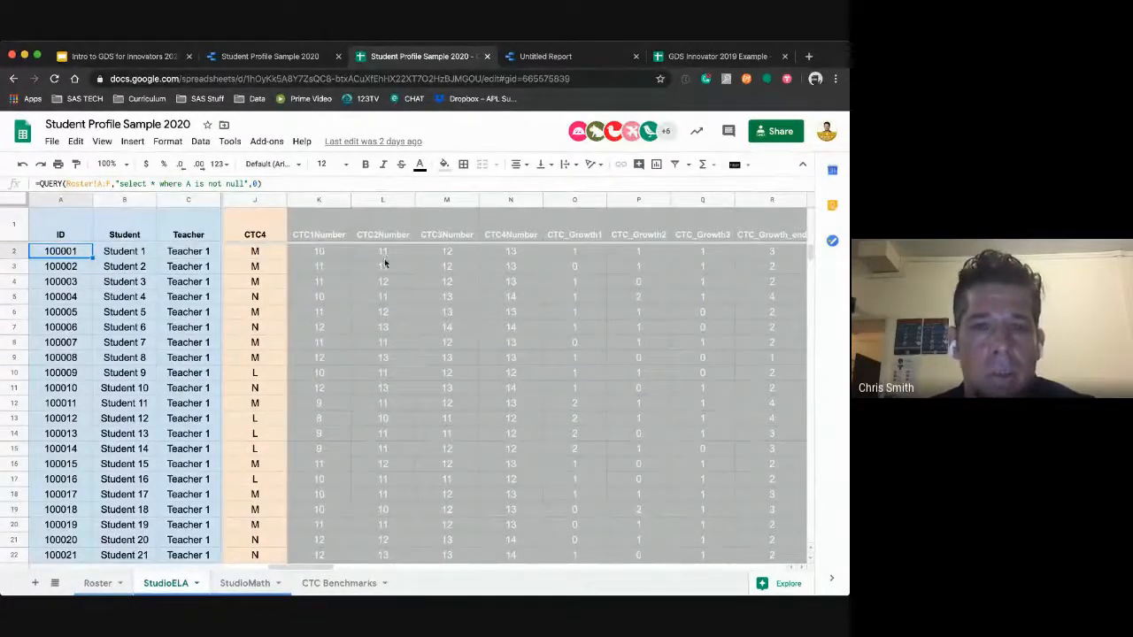
{"action": "left_click", "coordinate": [311, 253]}
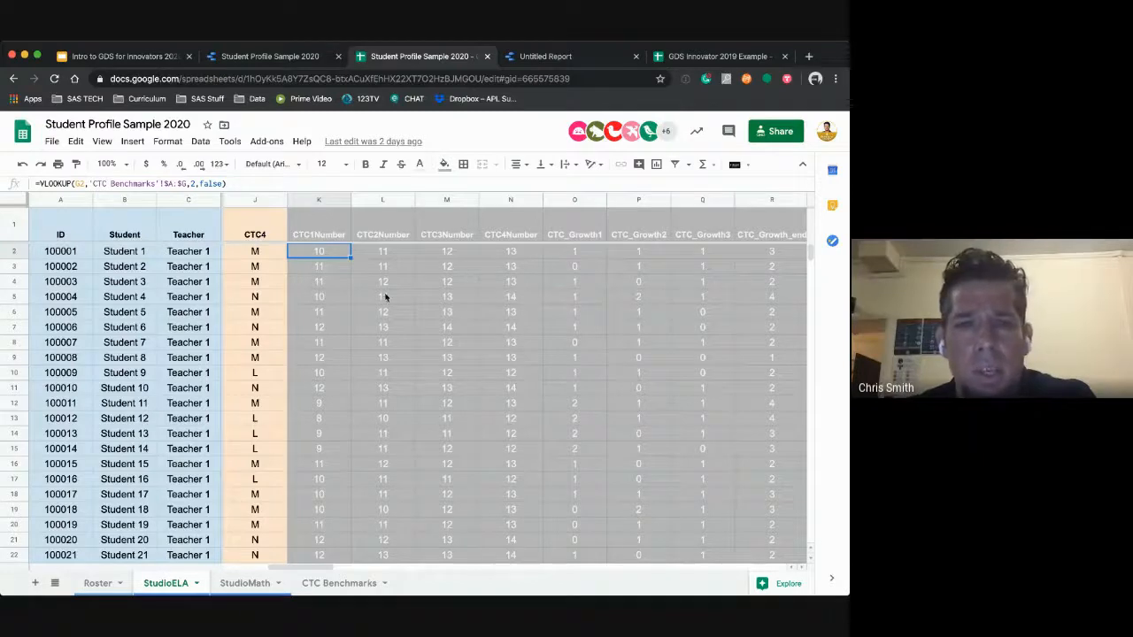
{"action": "scroll", "coordinate": [386, 298], "scroll_direction": "left", "scroll_amount": 3}
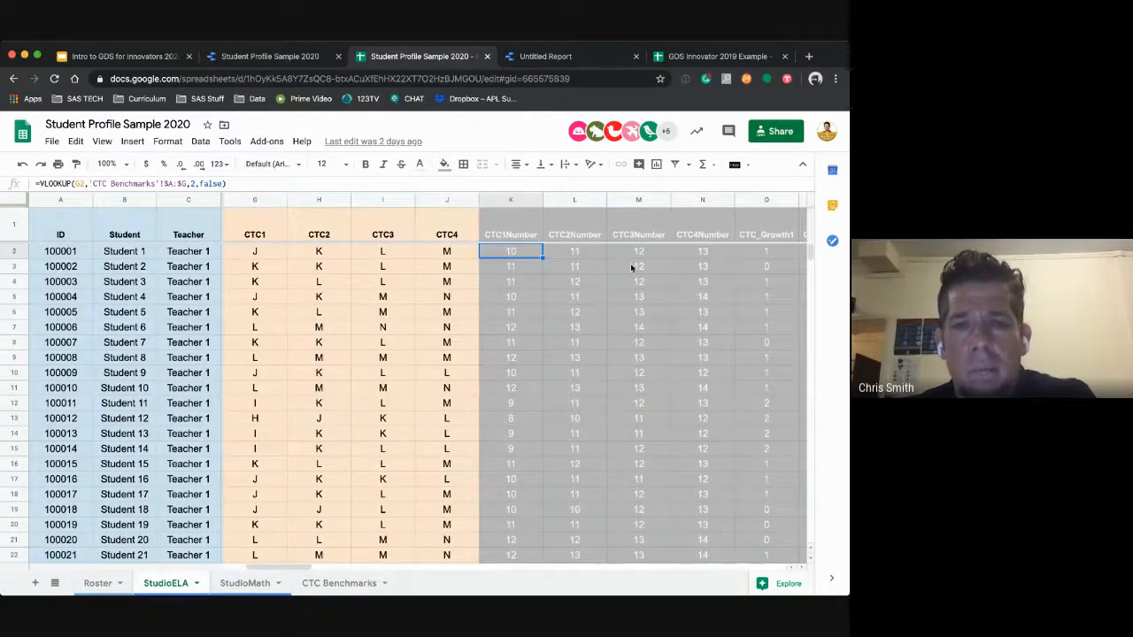
- Examine the CTC status, Write1 to Write3 pre and POST, and Fall and Winter Aims reading columns on the StudioELA sheet
{"action": "scroll", "coordinate": [654, 263], "scroll_direction": "right", "scroll_amount": 10}
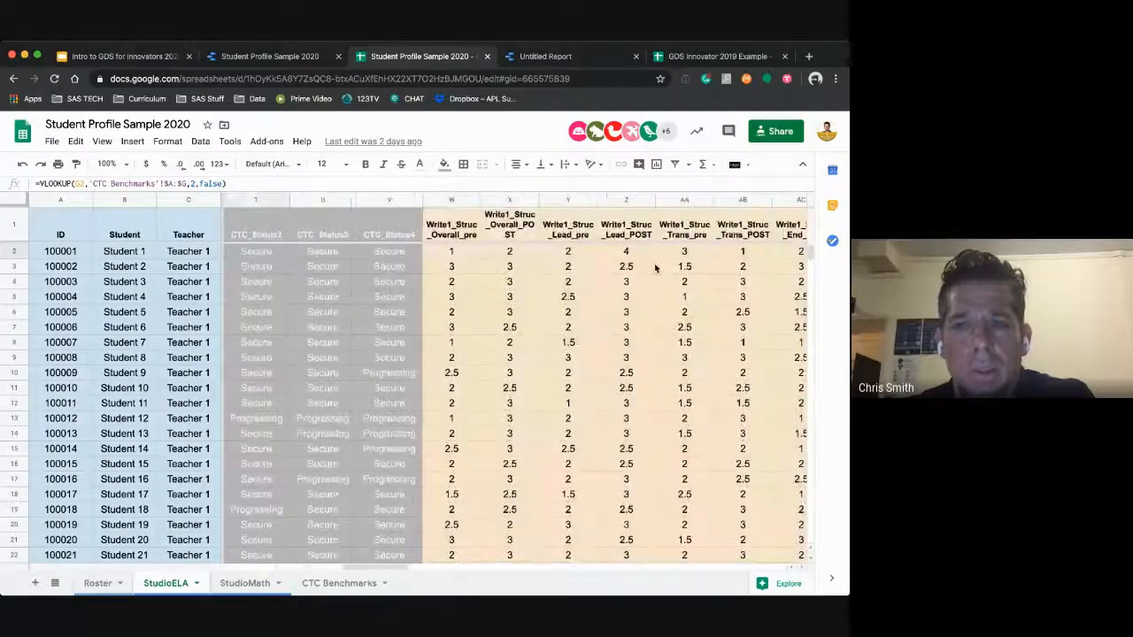
{"action": "scroll", "coordinate": [655, 268], "scroll_direction": "right", "scroll_amount": 3}
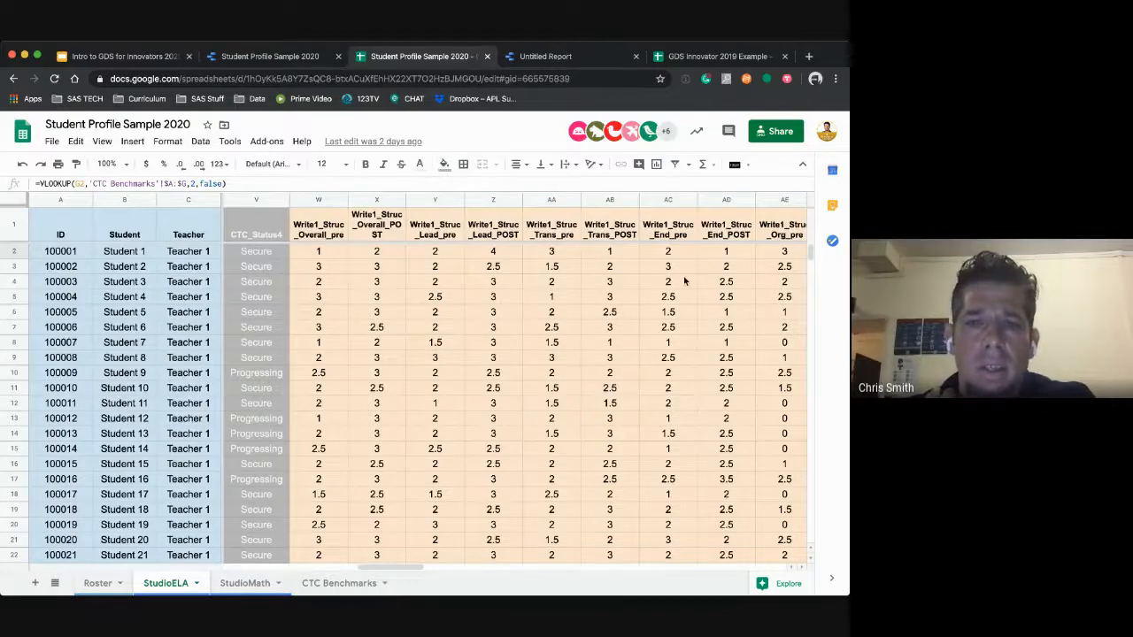
{"action": "scroll", "coordinate": [684, 281], "scroll_direction": "right", "scroll_amount": 1}
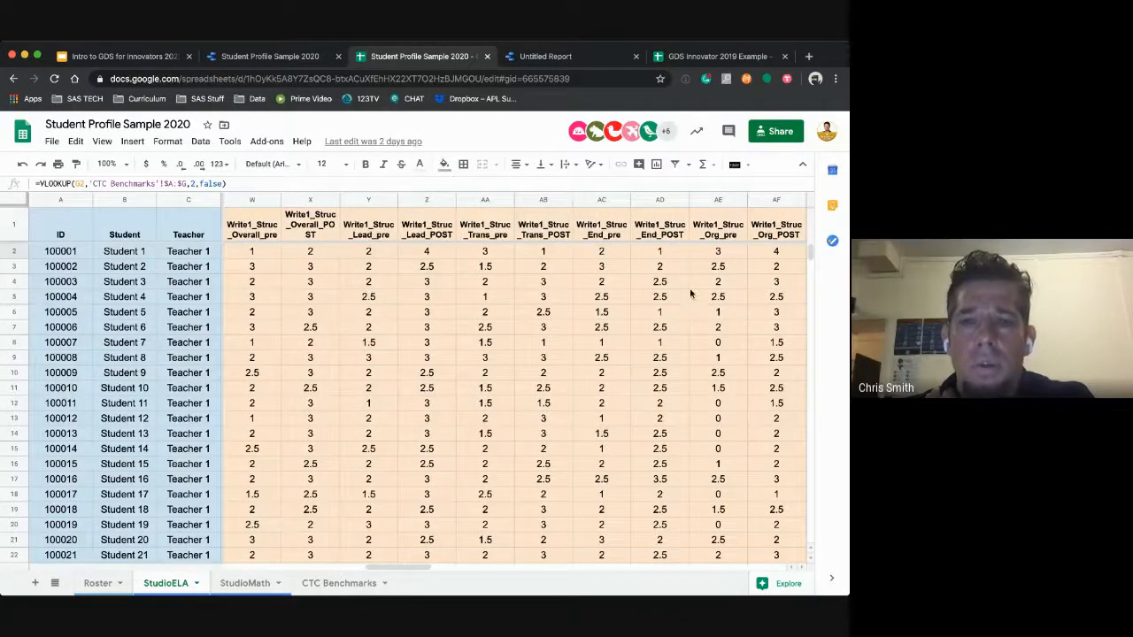
{"action": "scroll", "coordinate": [691, 294], "scroll_direction": "right", "scroll_amount": 15}
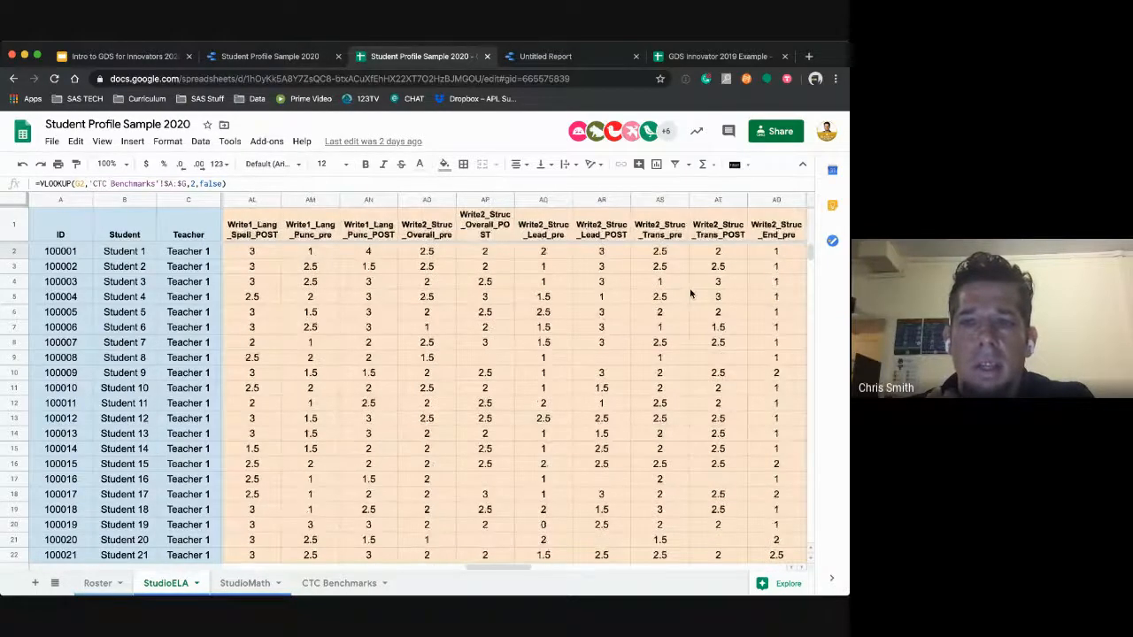
{"action": "scroll", "coordinate": [692, 294], "scroll_direction": "right", "scroll_amount": 20}
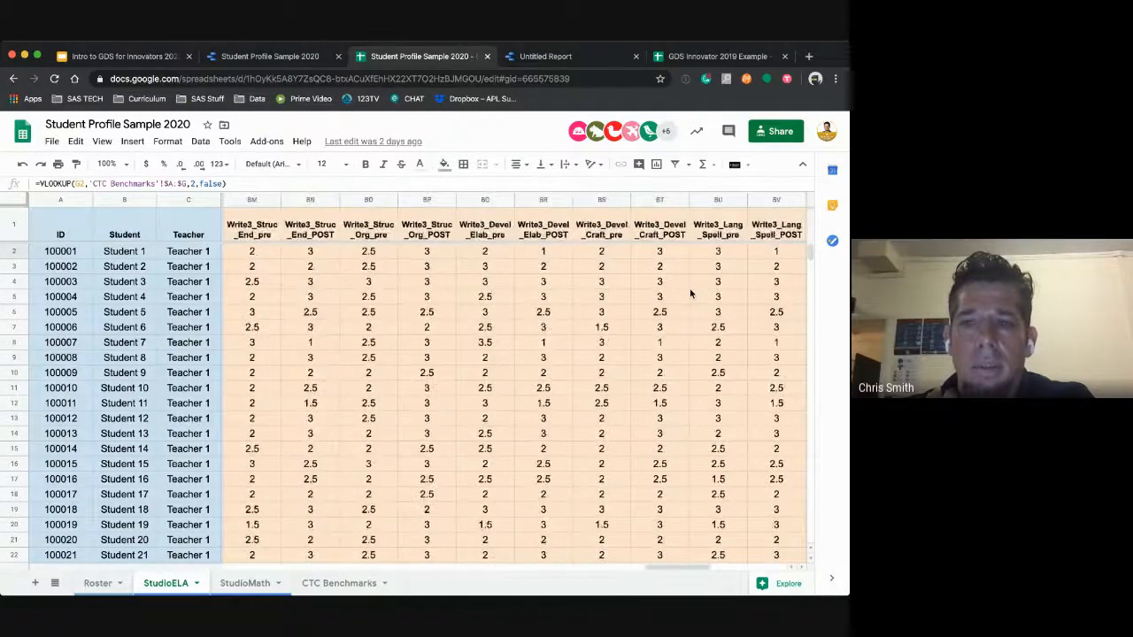
{"action": "scroll", "coordinate": [692, 294], "scroll_direction": "right", "scroll_amount": 5}
{"action": "scroll", "coordinate": [691, 294], "scroll_direction": "left", "scroll_amount": 1}
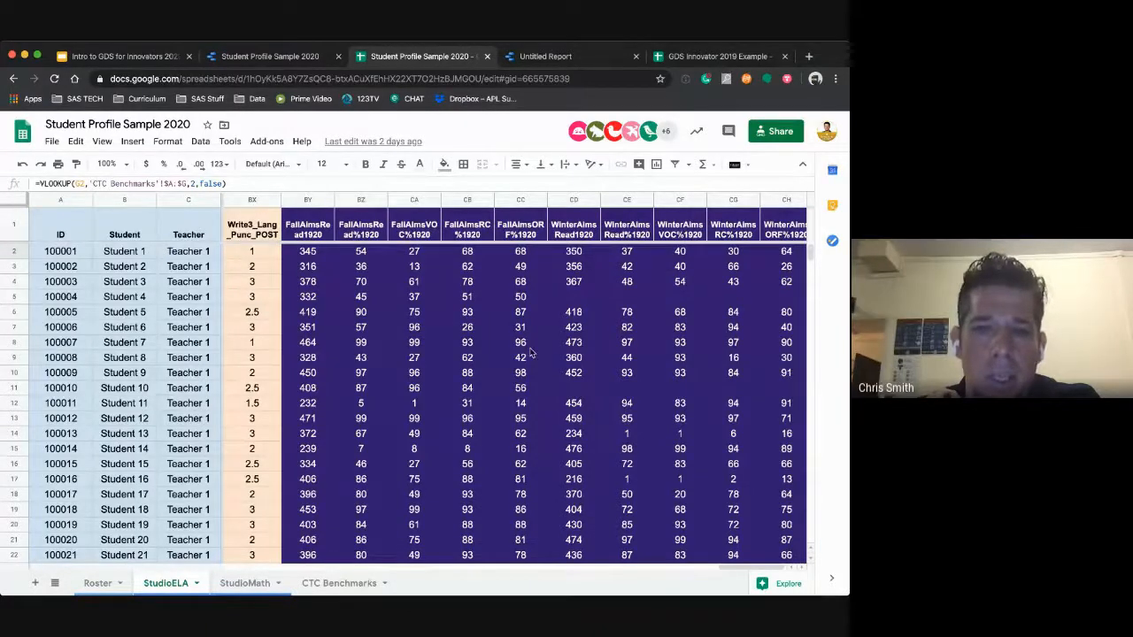
{"action": "scroll", "coordinate": [531, 352], "scroll_direction": "left", "scroll_amount": 10}
{"action": "scroll", "coordinate": [531, 353], "scroll_direction": "left", "scroll_amount": 15}
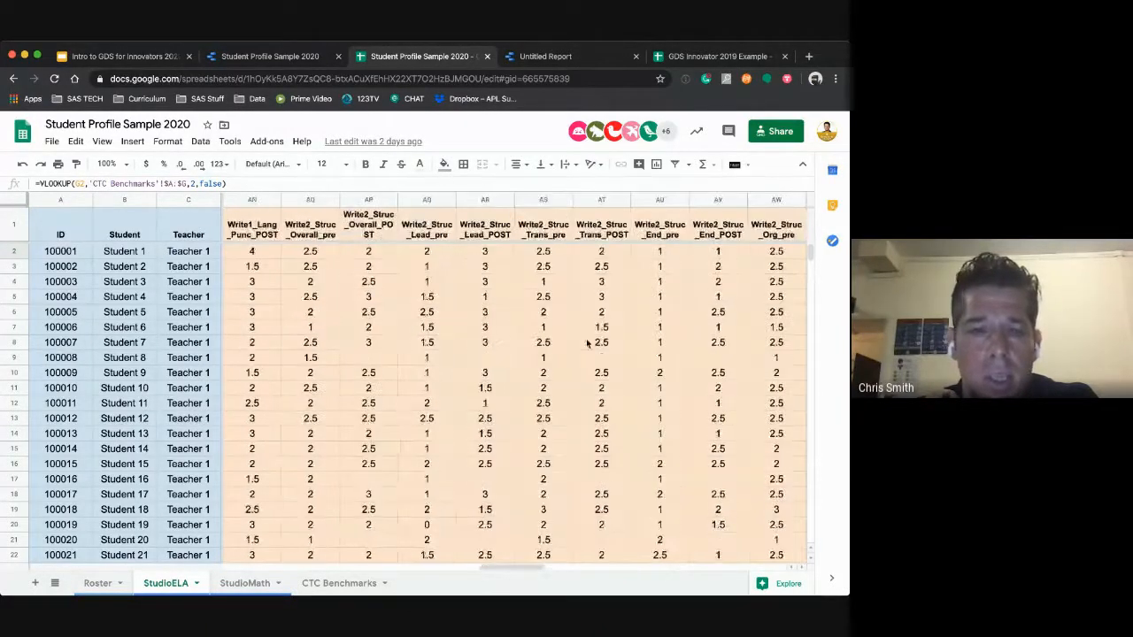
- Examine the POST, growth, pre and Aims math columns on the StudioMath sheet, and bring up the CTC Benchmarks sheet
{"action": "left_click", "coordinate": [249, 584]}
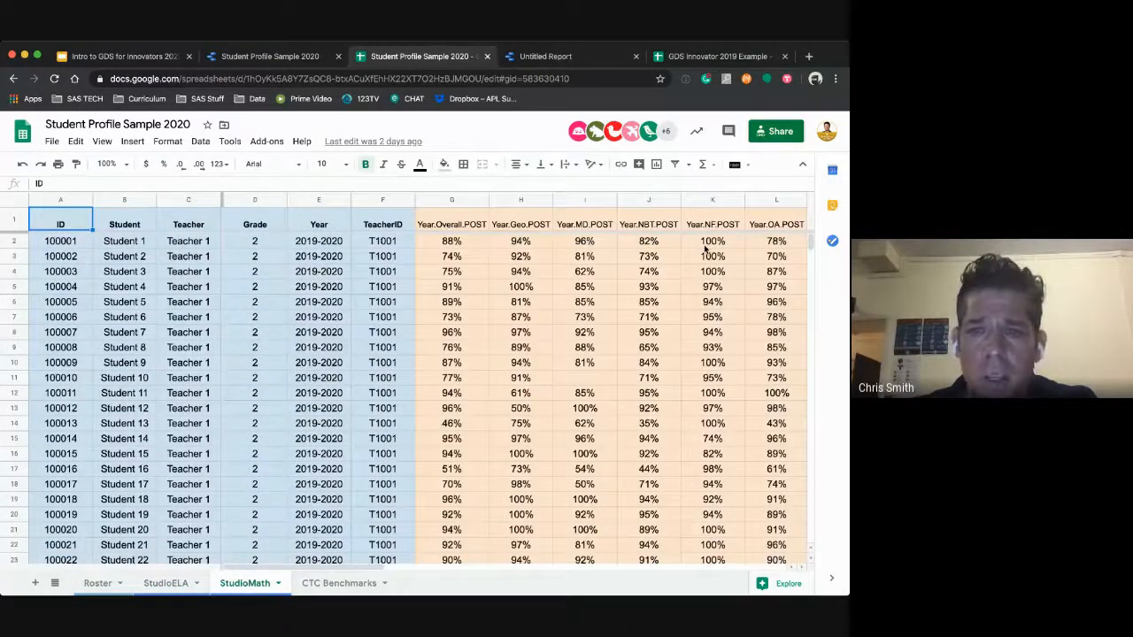
{"action": "scroll", "coordinate": [583, 425], "scroll_direction": "right", "scroll_amount": 3}
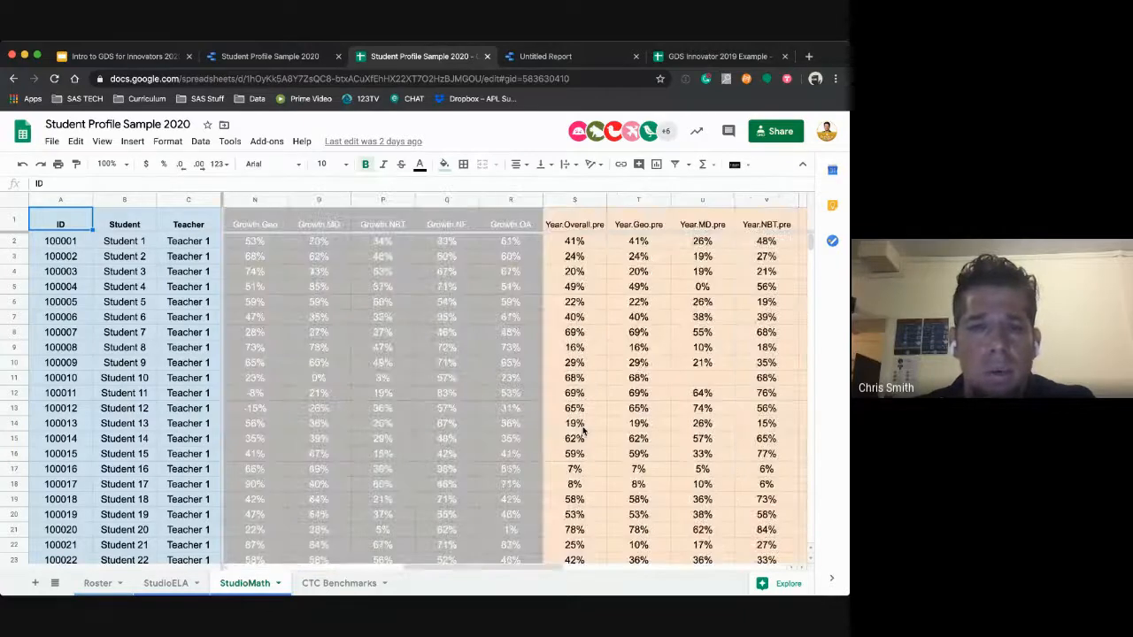
{"action": "scroll", "coordinate": [583, 430], "scroll_direction": "right", "scroll_amount": 2}
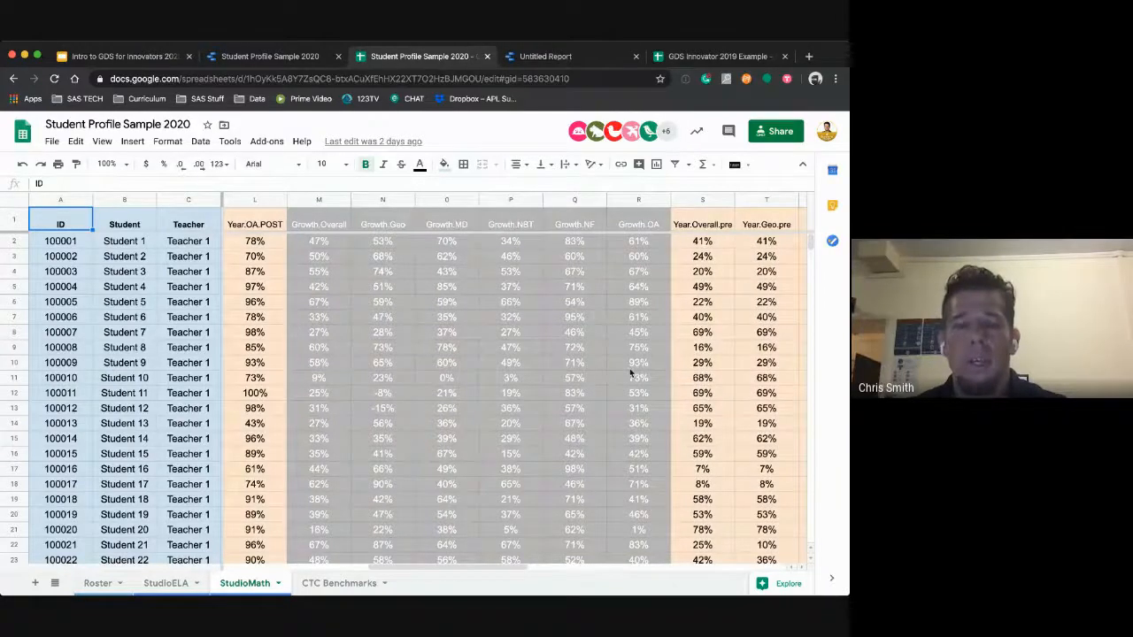
{"action": "scroll", "coordinate": [586, 415], "scroll_direction": "right", "scroll_amount": 2}
{"action": "scroll", "coordinate": [772, 254], "scroll_direction": "right", "scroll_amount": 5}
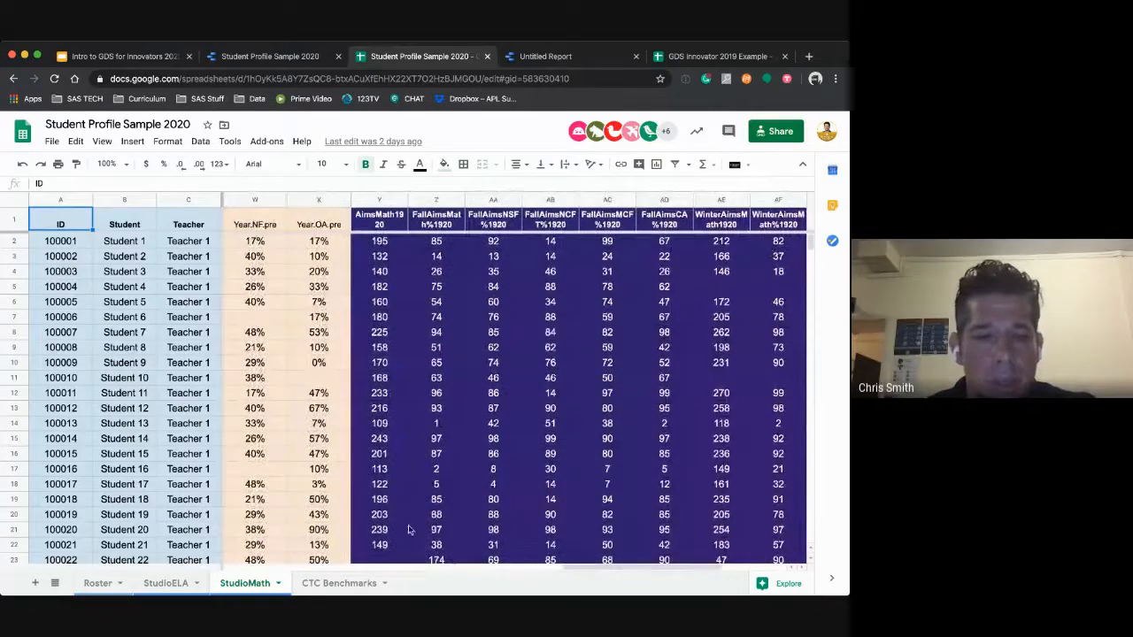
{"action": "left_click", "coordinate": [302, 588]}
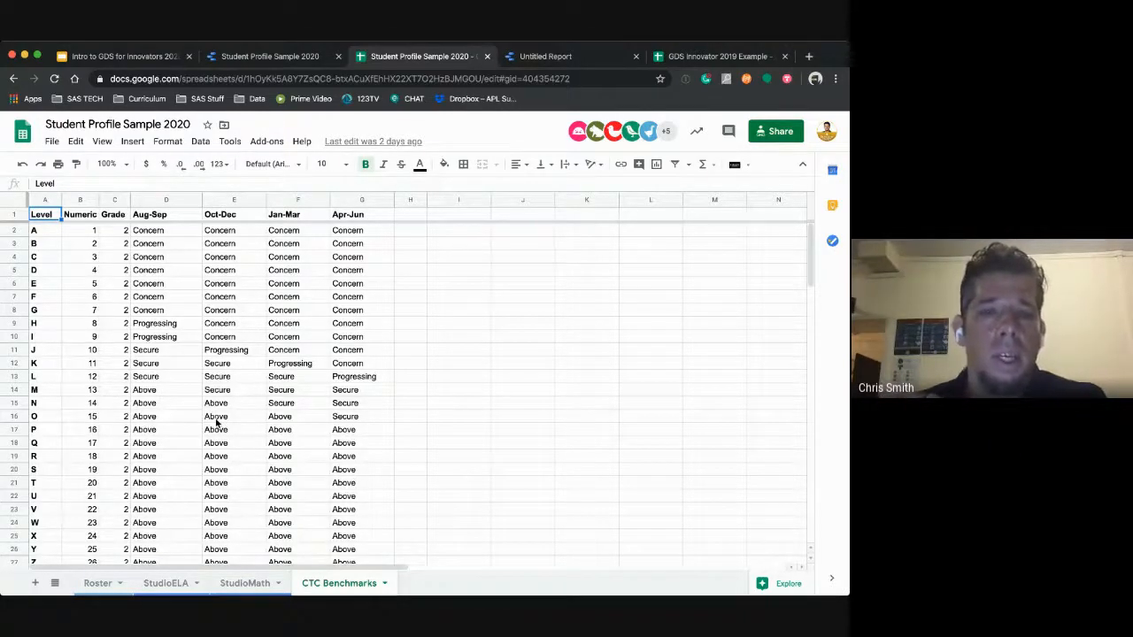
- Switch to the Student Profile Sample 2020 report and make a copy of it
{"action": "left_click", "coordinate": [265, 57]}
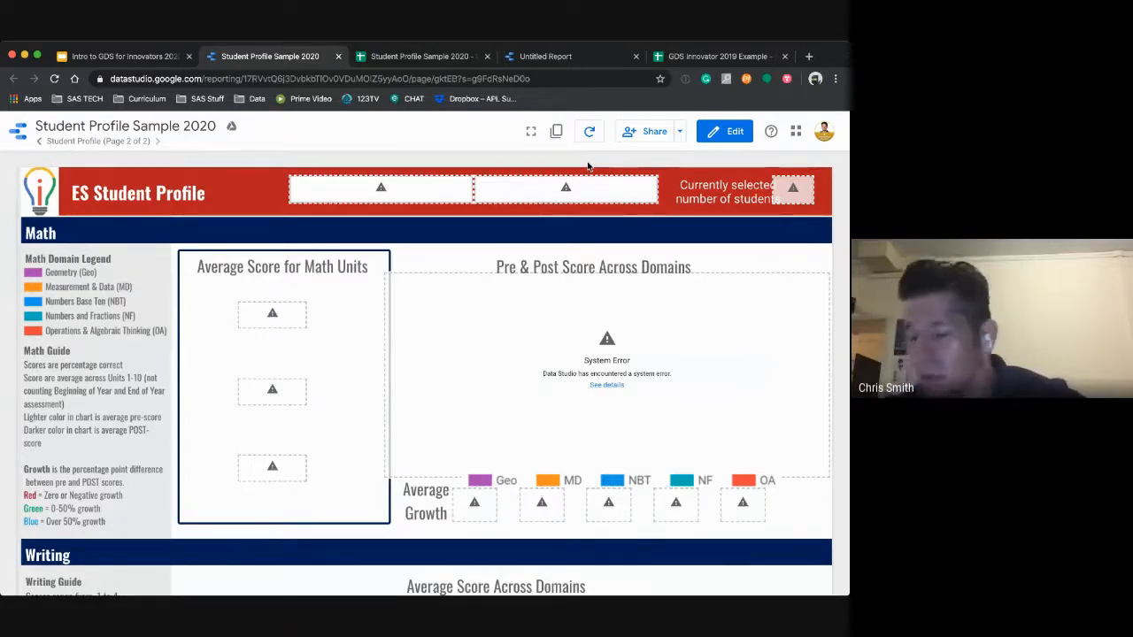
{"action": "left_click", "coordinate": [557, 133]}
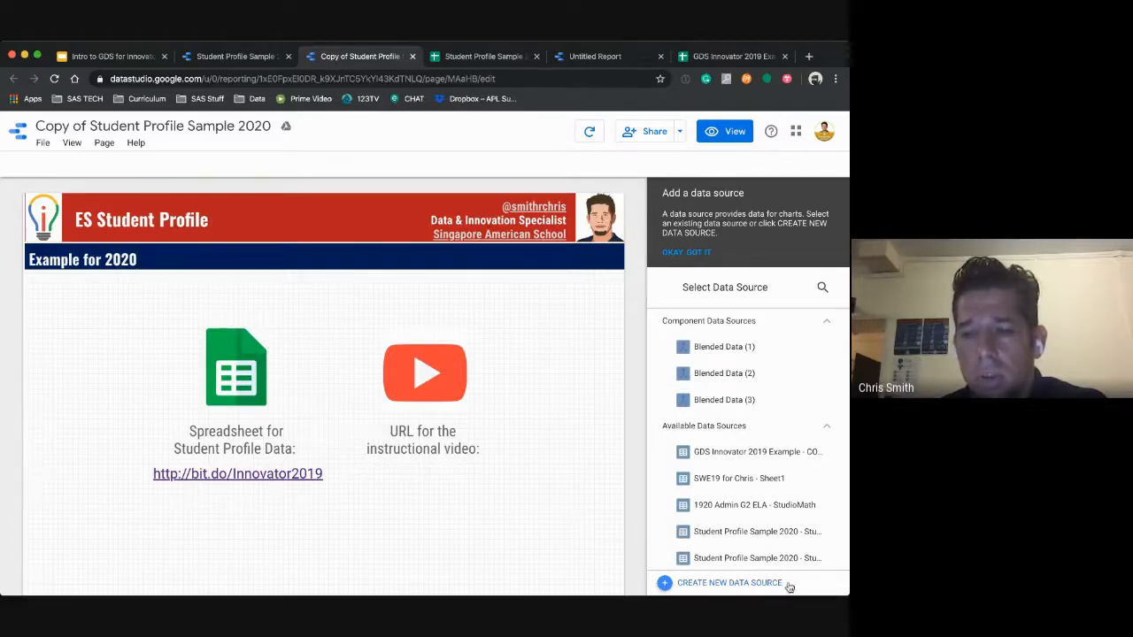
- Create a new Google Sheets data source from the StudioELA worksheet of the Student Profile Sample 2020 spreadsheet
{"action": "left_click", "coordinate": [728, 586]}
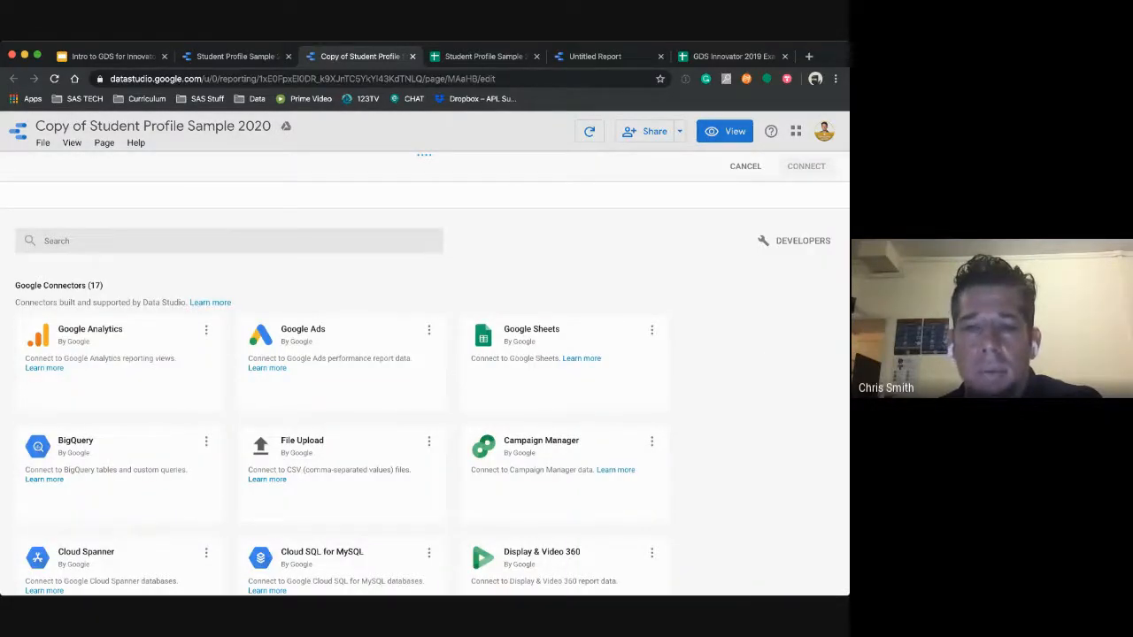
{"action": "left_click", "coordinate": [536, 385]}
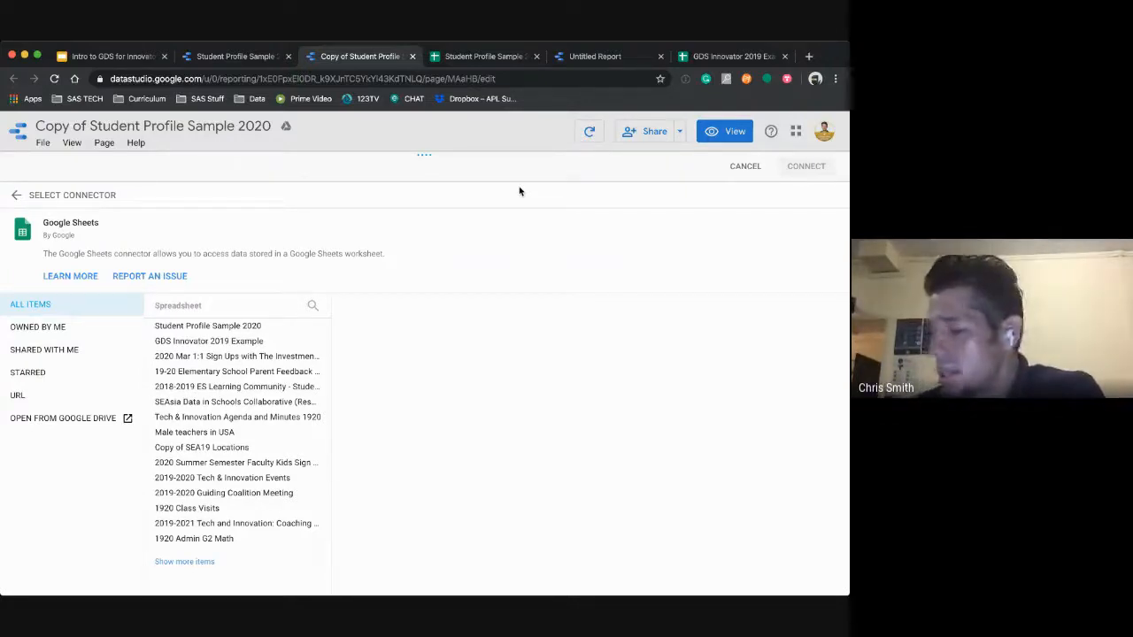
{"action": "left_click", "coordinate": [192, 326]}
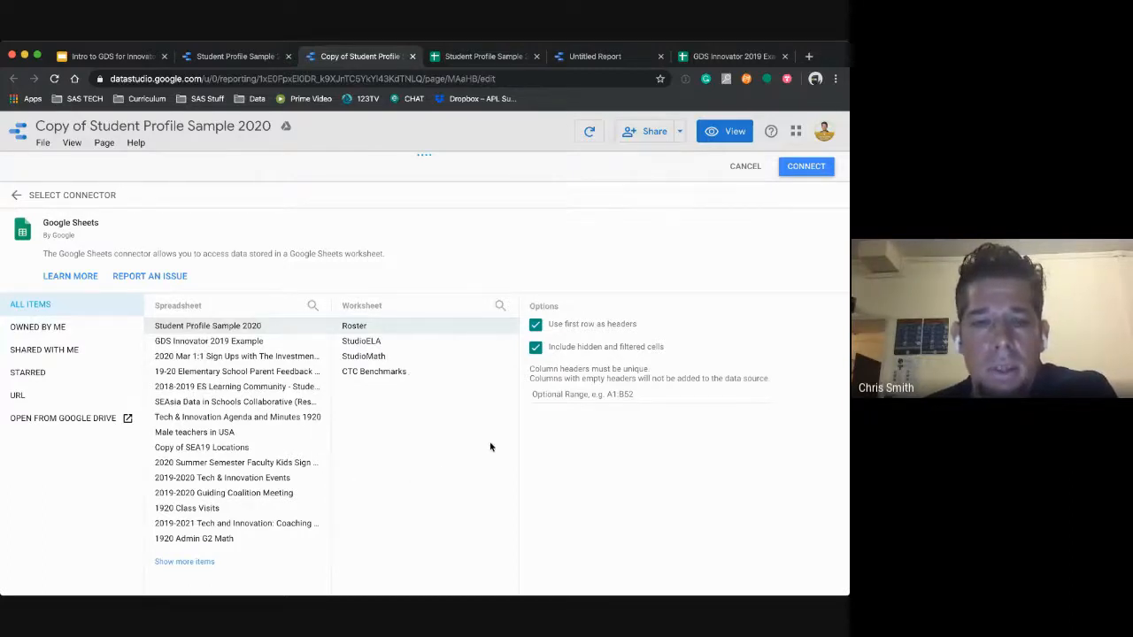
{"action": "left_click", "coordinate": [351, 344]}
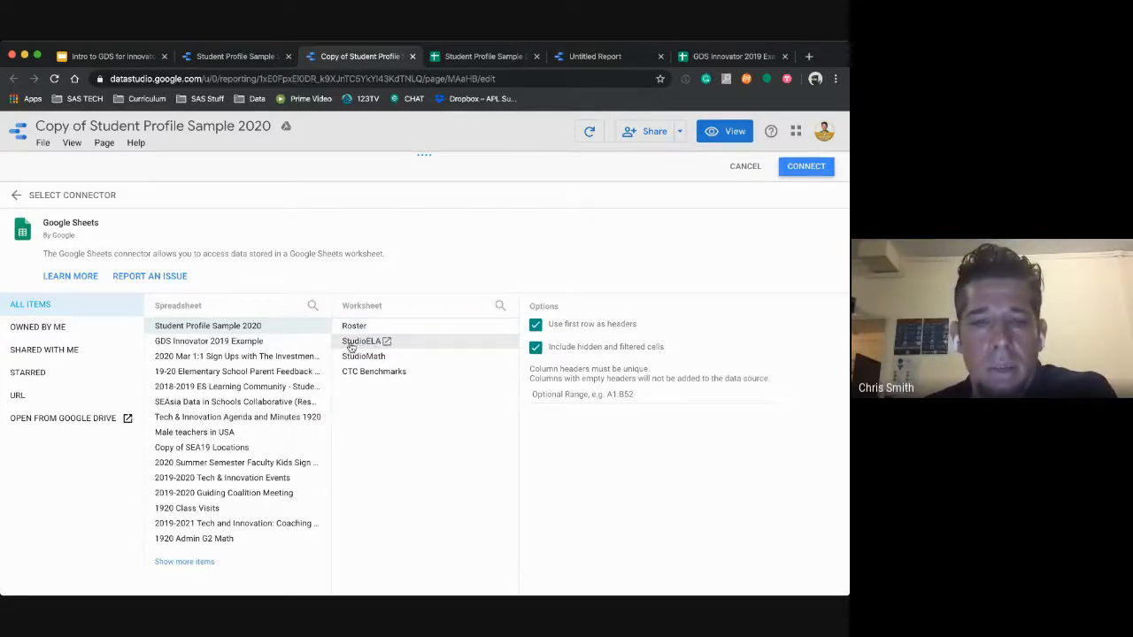
{"action": "left_click", "coordinate": [809, 170]}
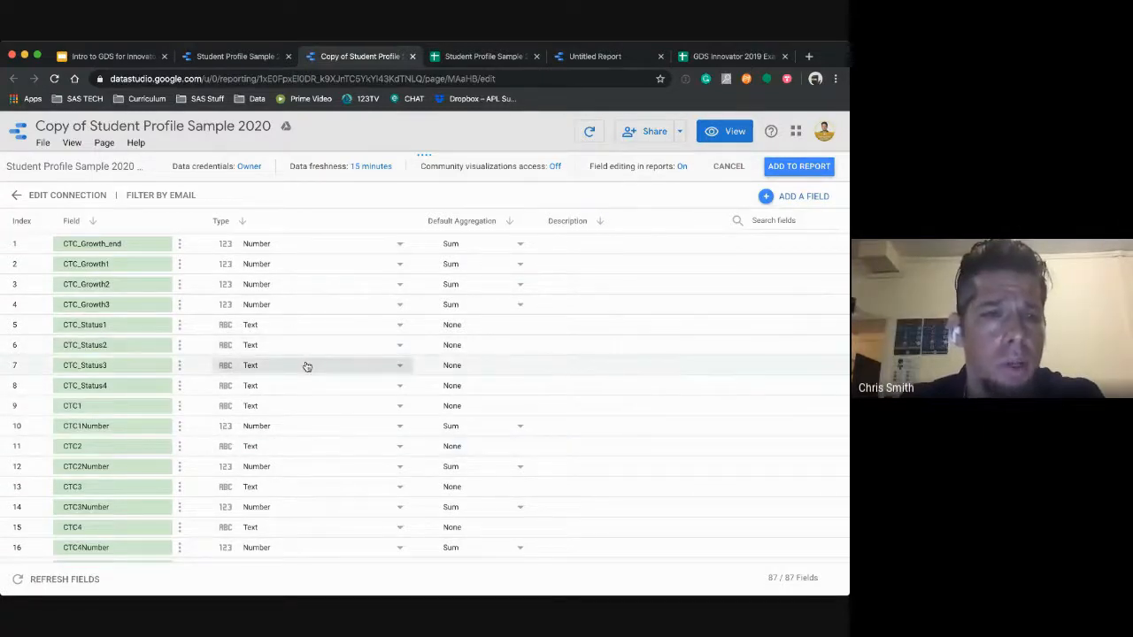
- Review the field types and default aggregations of the StudioELA data source, and add the source to the report
{"action": "scroll", "coordinate": [416, 312], "scroll_direction": "down", "scroll_amount": 2}
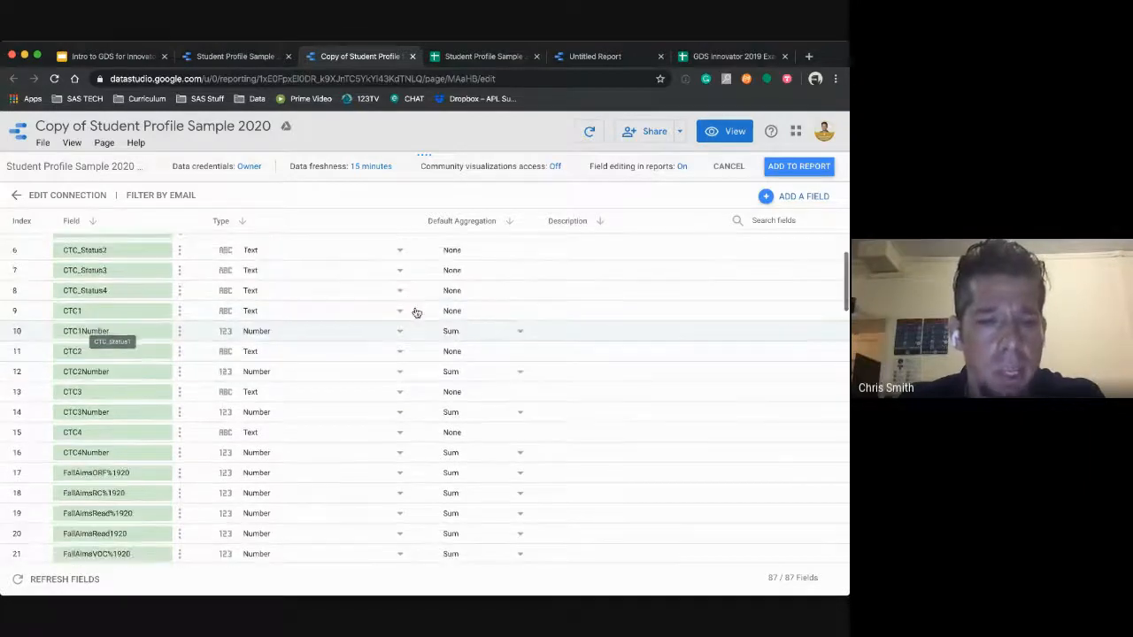
{"action": "scroll", "coordinate": [367, 380], "scroll_direction": "down", "scroll_amount": 3}
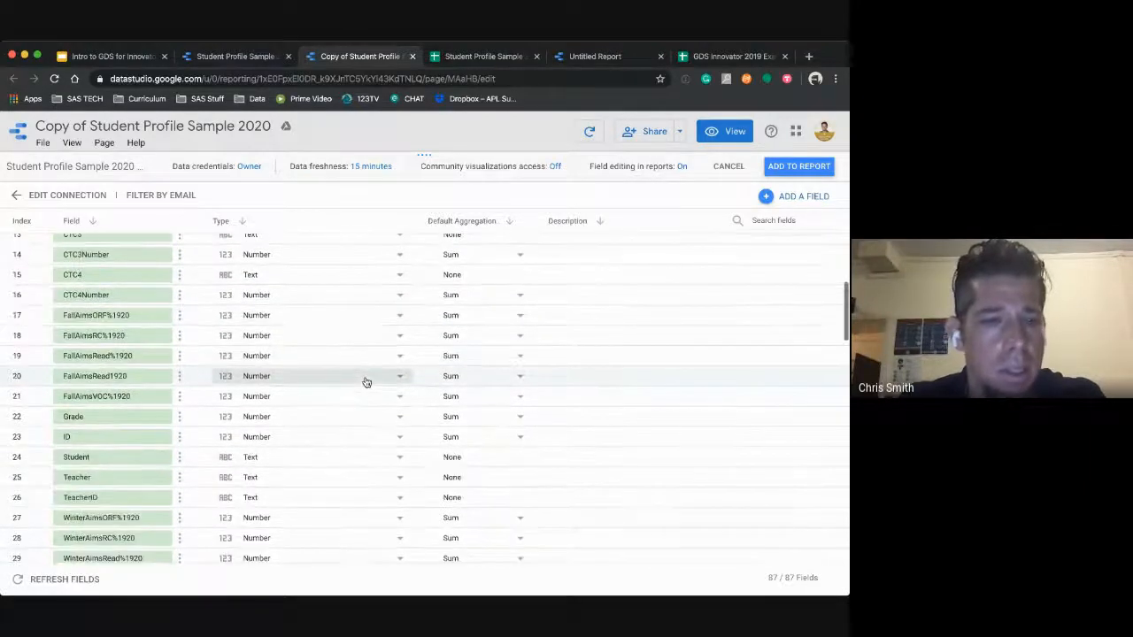
{"action": "scroll", "coordinate": [366, 381], "scroll_direction": "down", "scroll_amount": 3}
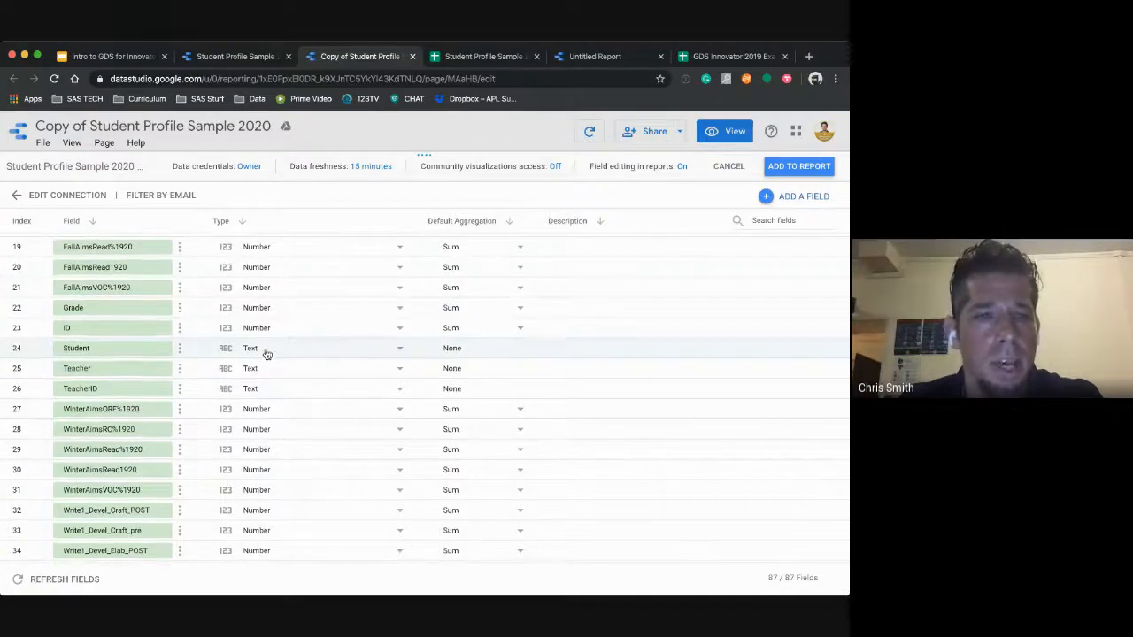
{"action": "scroll", "coordinate": [365, 345], "scroll_direction": "up", "scroll_amount": 4}
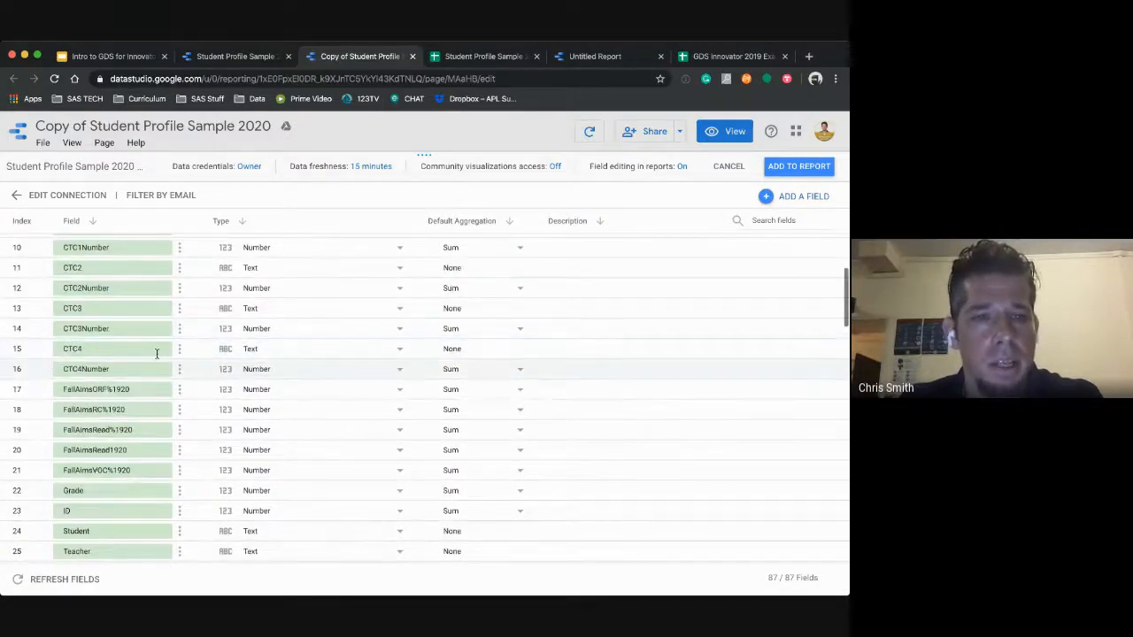
{"action": "scroll", "coordinate": [357, 317], "scroll_direction": "up", "scroll_amount": 1}
{"action": "scroll", "coordinate": [357, 317], "scroll_direction": "up", "scroll_amount": 4}
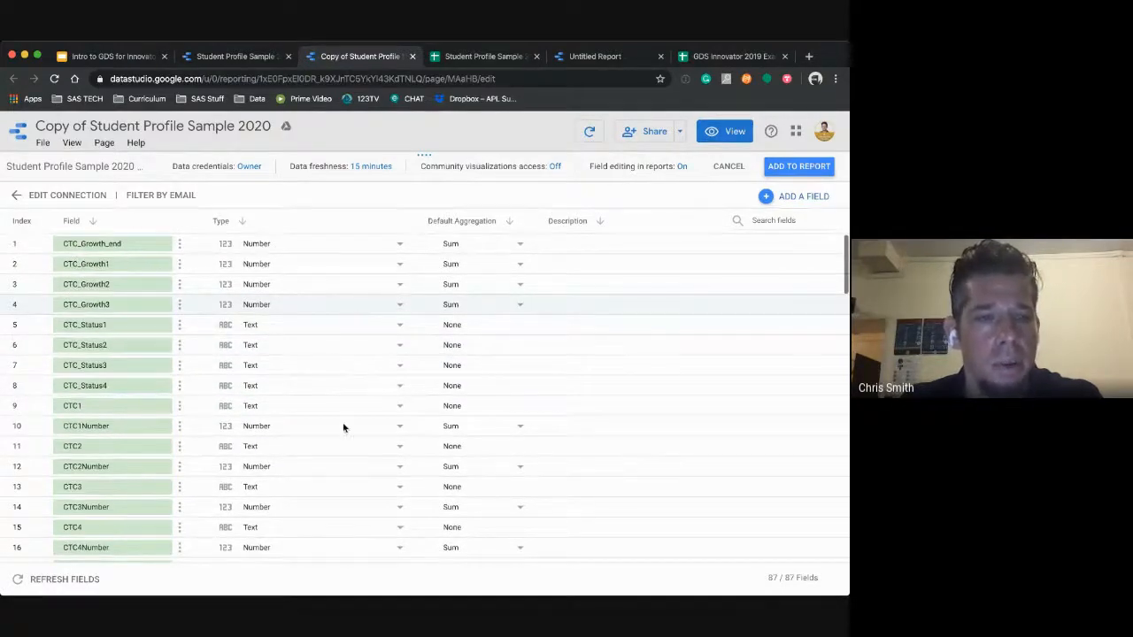
{"action": "scroll", "coordinate": [345, 428], "scroll_direction": "down", "scroll_amount": 4}
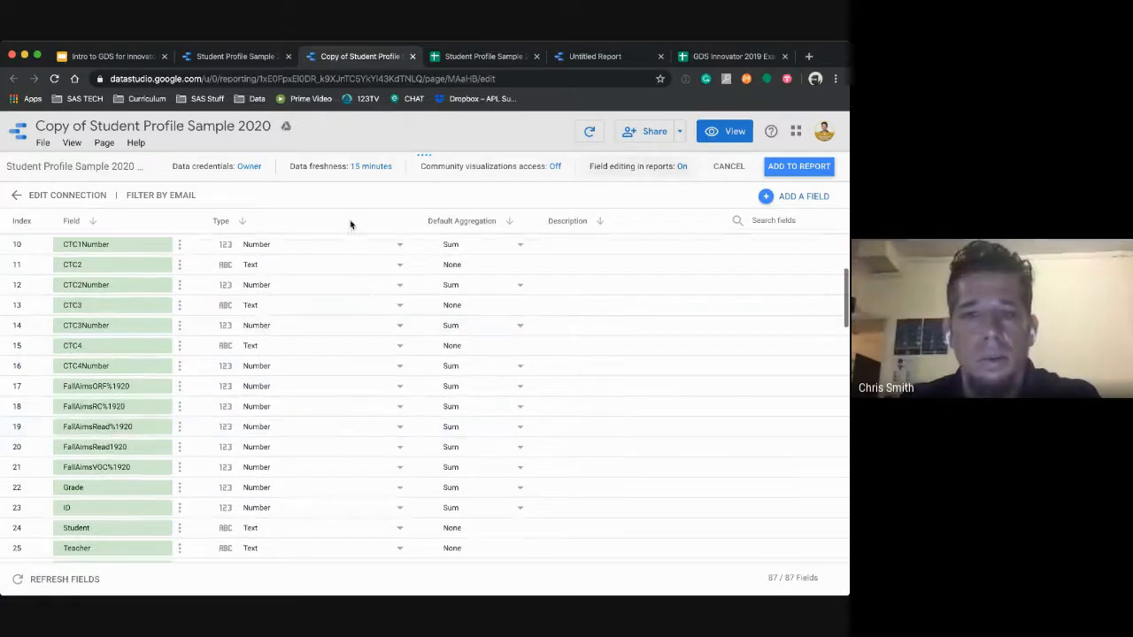
{"action": "left_click", "coordinate": [805, 171]}
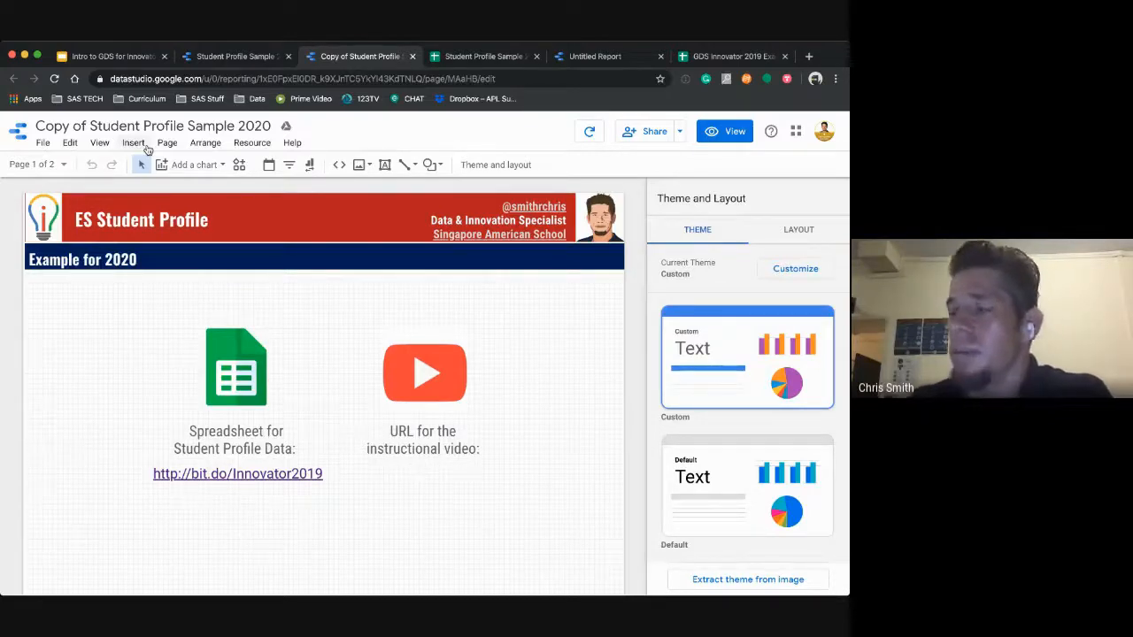
- Go to the Student Profile page of the copied report and dismiss the page list
{"action": "left_click", "coordinate": [49, 166]}
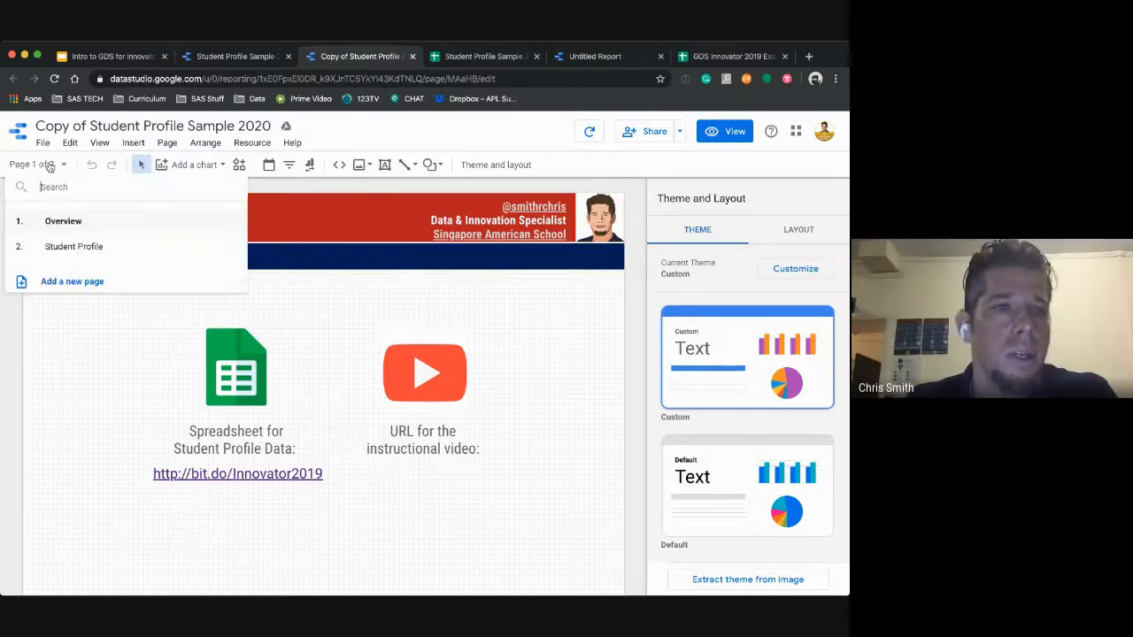
{"action": "left_click", "coordinate": [73, 248]}
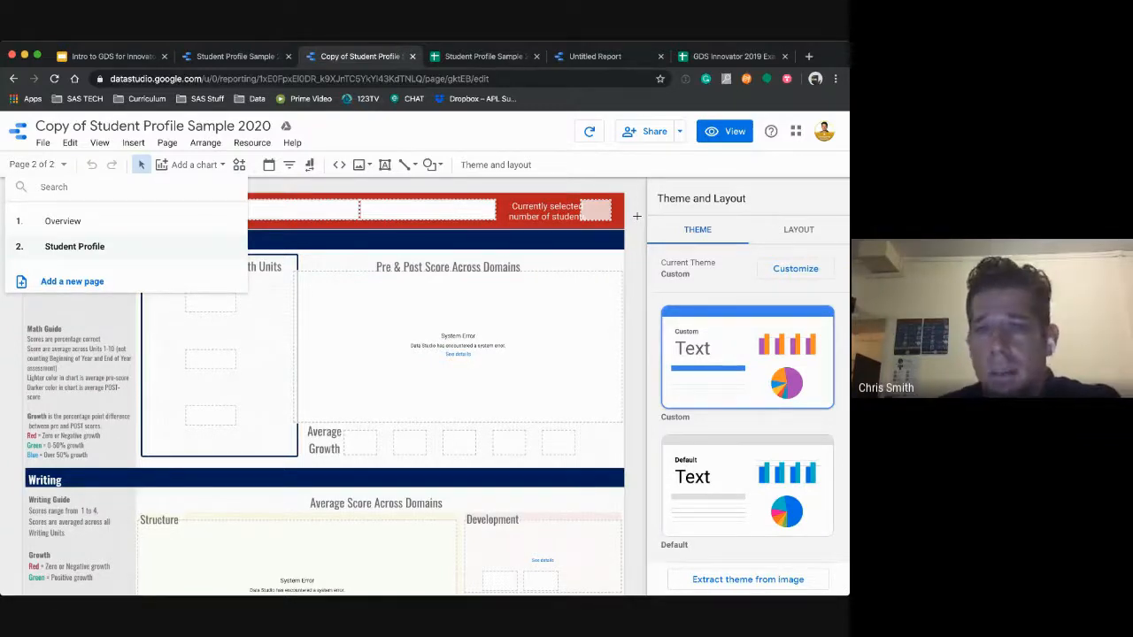
{"action": "left_click", "coordinate": [658, 149]}
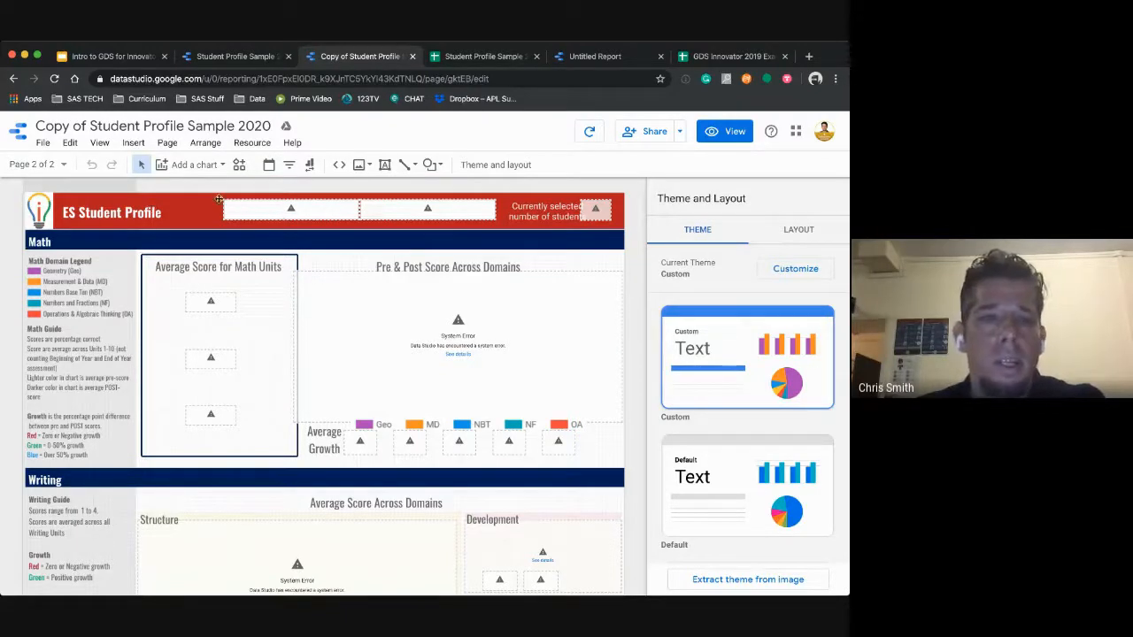
- Assign the added Student Profile Sample 2020 data source to the two filter controls in the header, Teacher and Student
{"action": "left_click", "coordinate": [346, 208]}
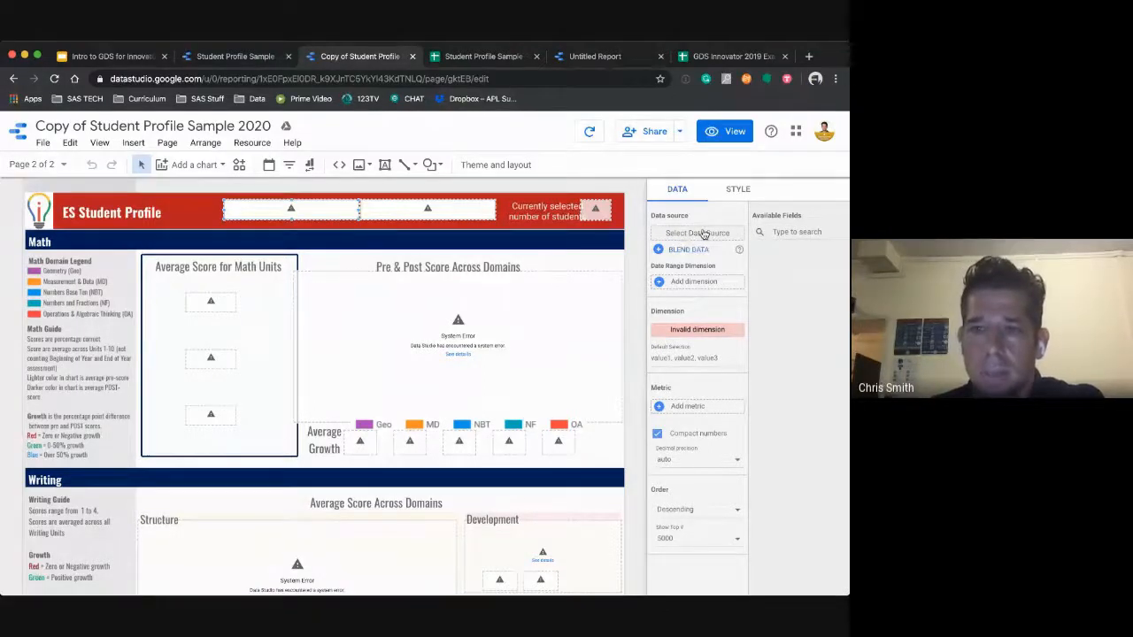
{"action": "left_click", "coordinate": [704, 232]}
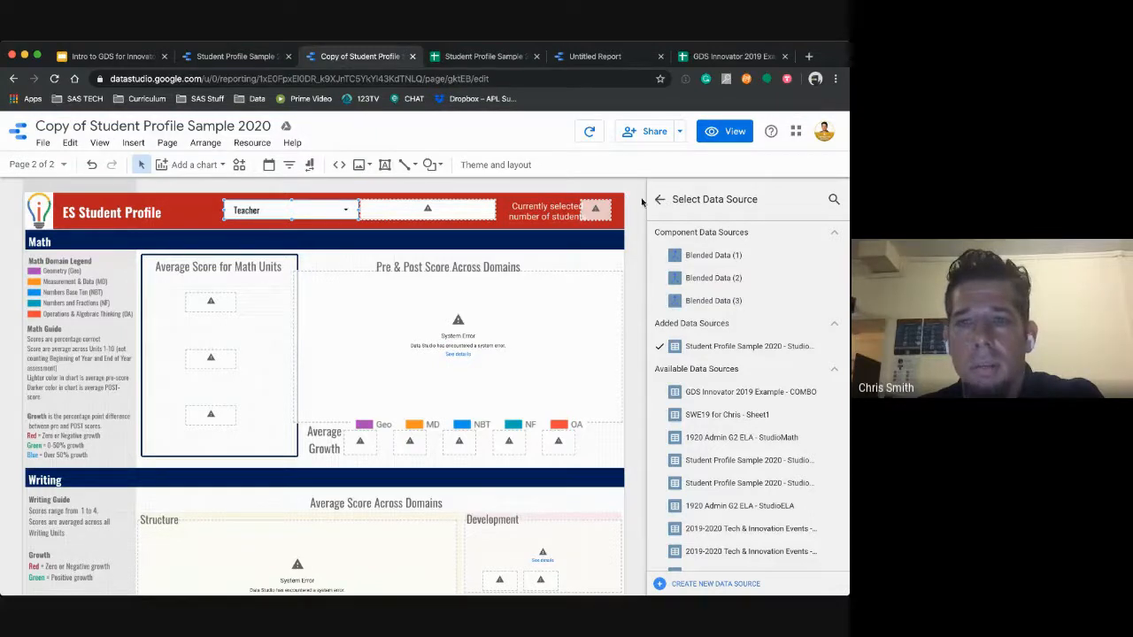
{"action": "left_click", "coordinate": [466, 207]}
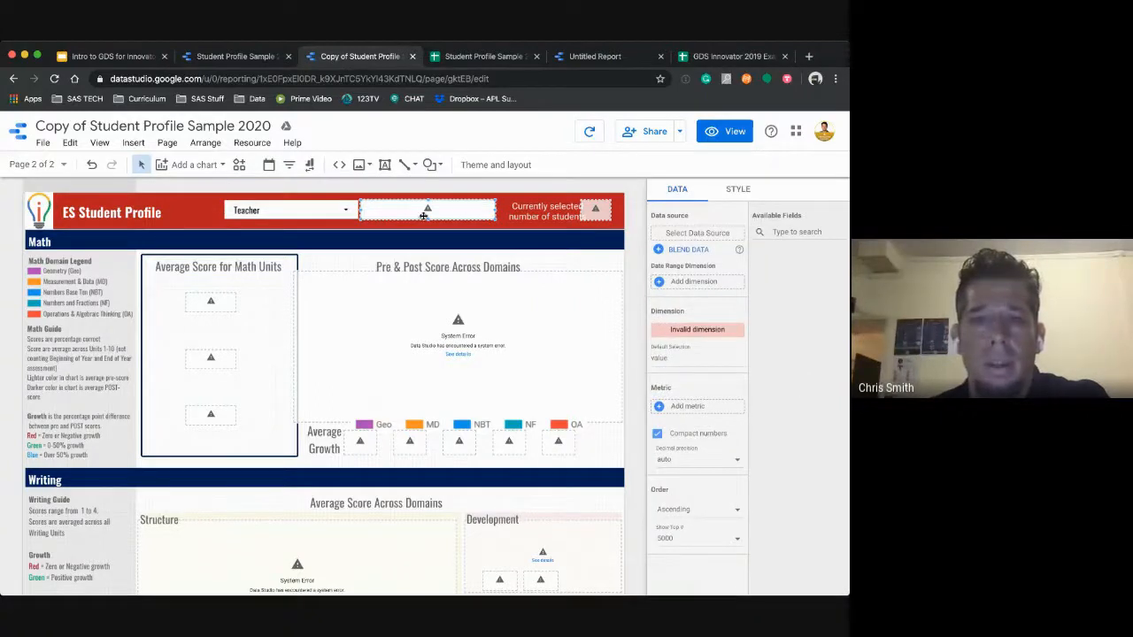
{"action": "left_click", "coordinate": [699, 233]}
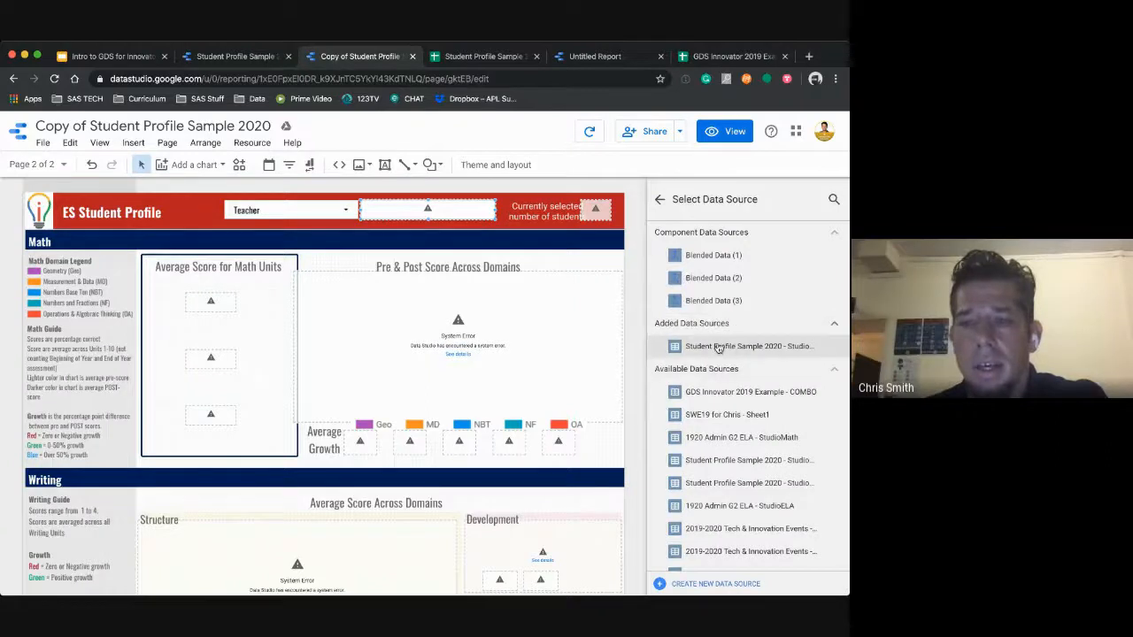
{"action": "left_click", "coordinate": [719, 347]}
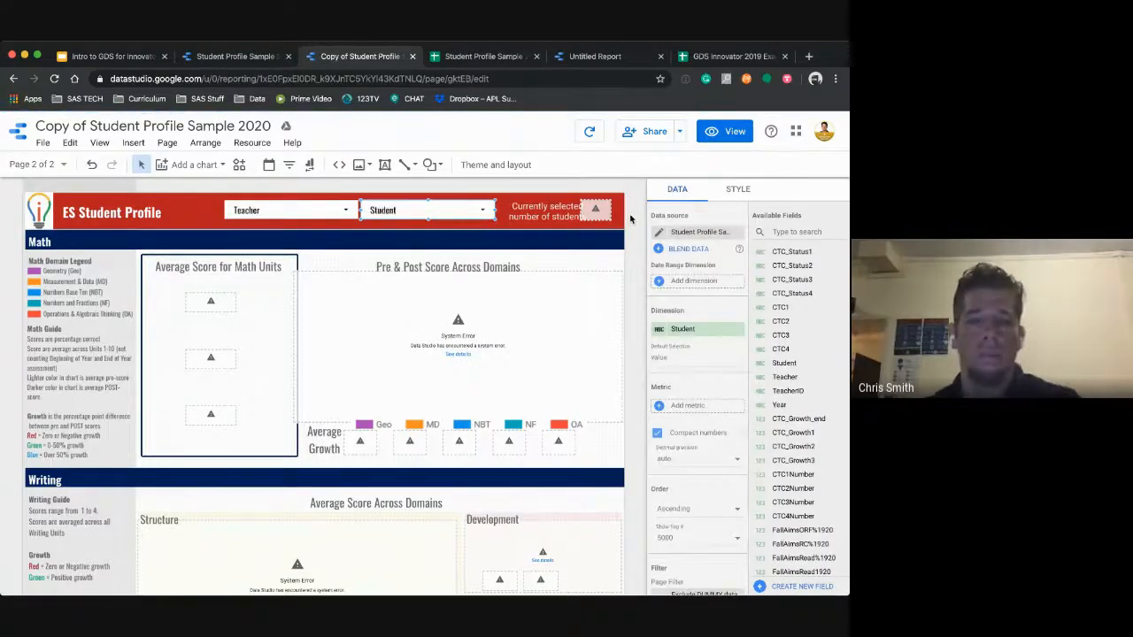
- Assign the added Student Profile Sample 2020 data source to the scorecard for the currently selected number of students
{"action": "left_click", "coordinate": [616, 217]}
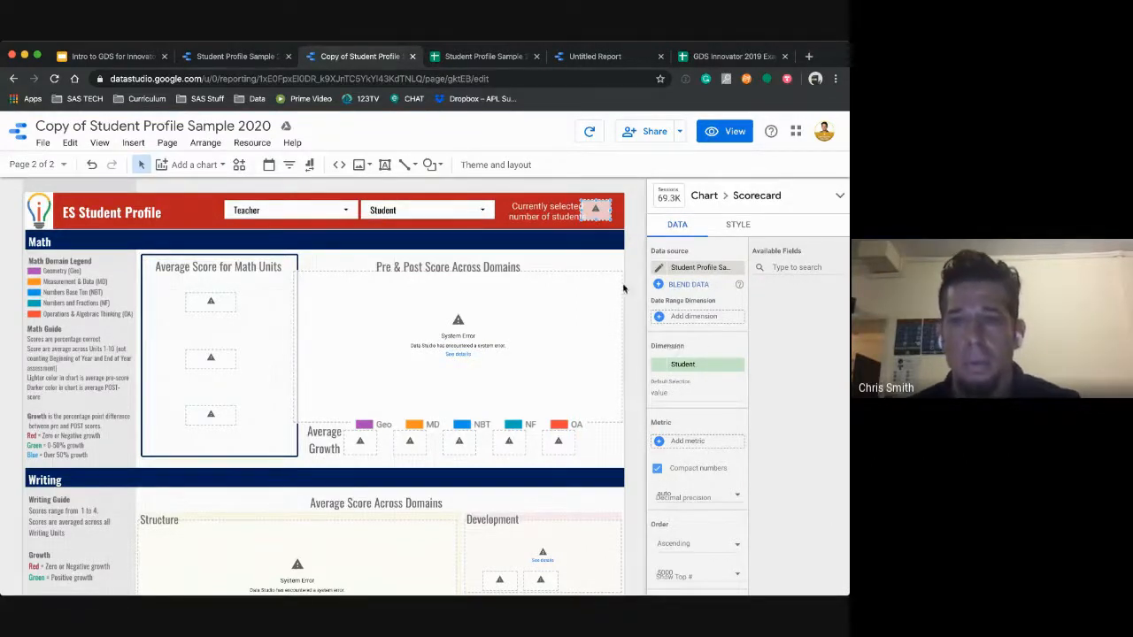
{"action": "left_click", "coordinate": [677, 270]}
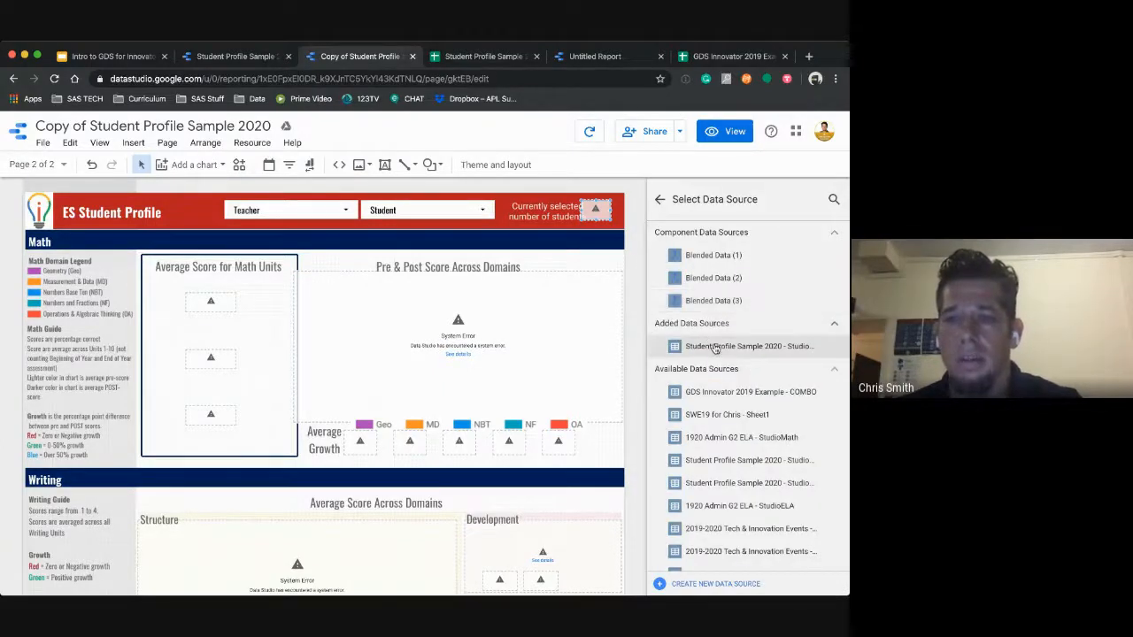
{"action": "left_click", "coordinate": [716, 347]}
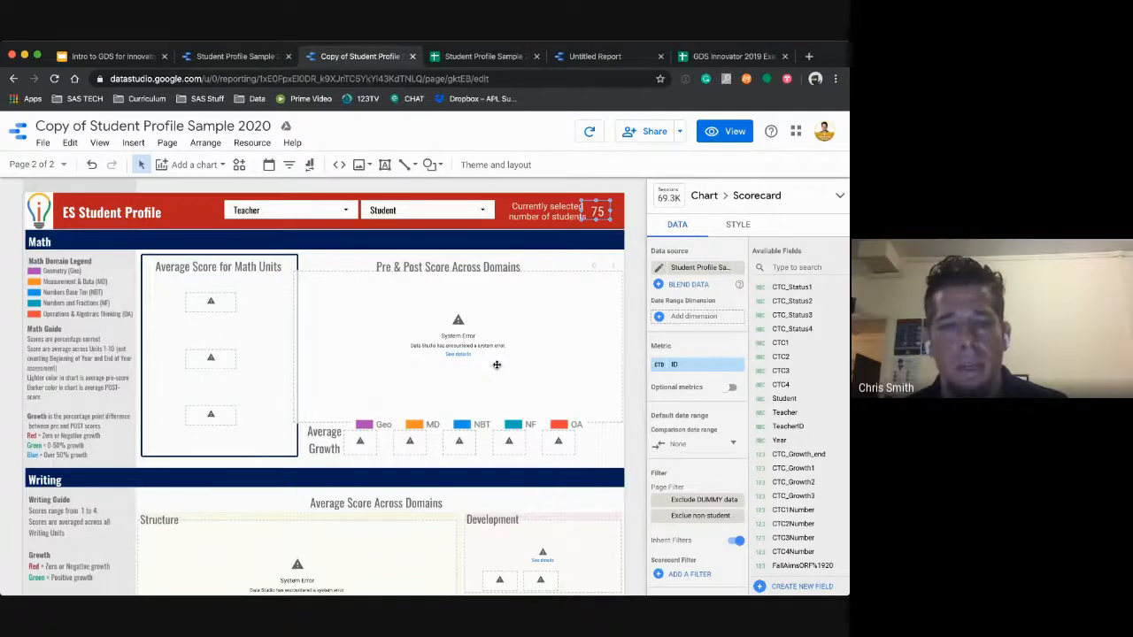
- Select the five average growth scorecards under Structure in the Writing section together and assign them the added Student Profile Sample 2020 data source
{"action": "scroll", "coordinate": [499, 357], "scroll_direction": "down", "scroll_amount": 2}
{"action": "scroll", "coordinate": [499, 358], "scroll_direction": "down", "scroll_amount": 3}
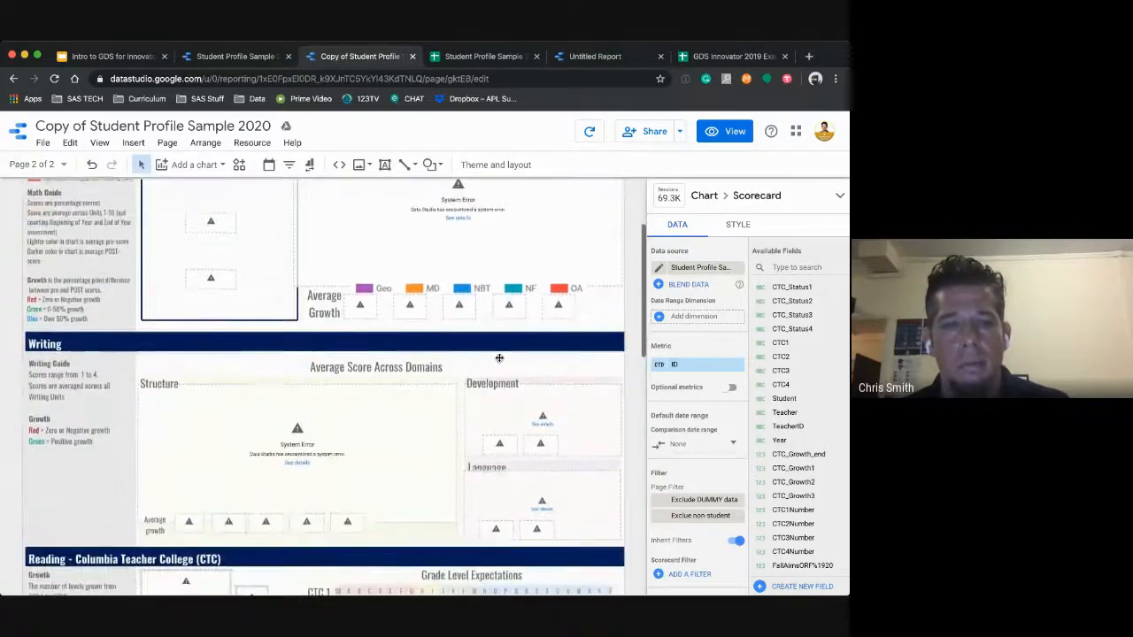
{"action": "scroll", "coordinate": [499, 357], "scroll_direction": "down", "scroll_amount": 1}
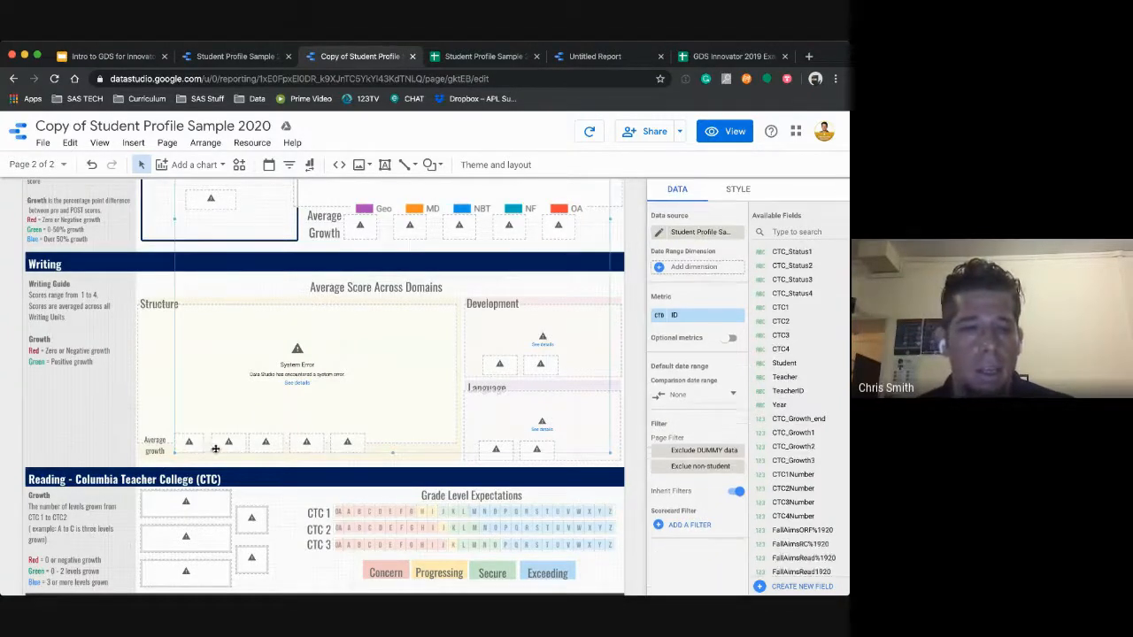
{"action": "left_click", "coordinate": [215, 447], "text": "shift"}
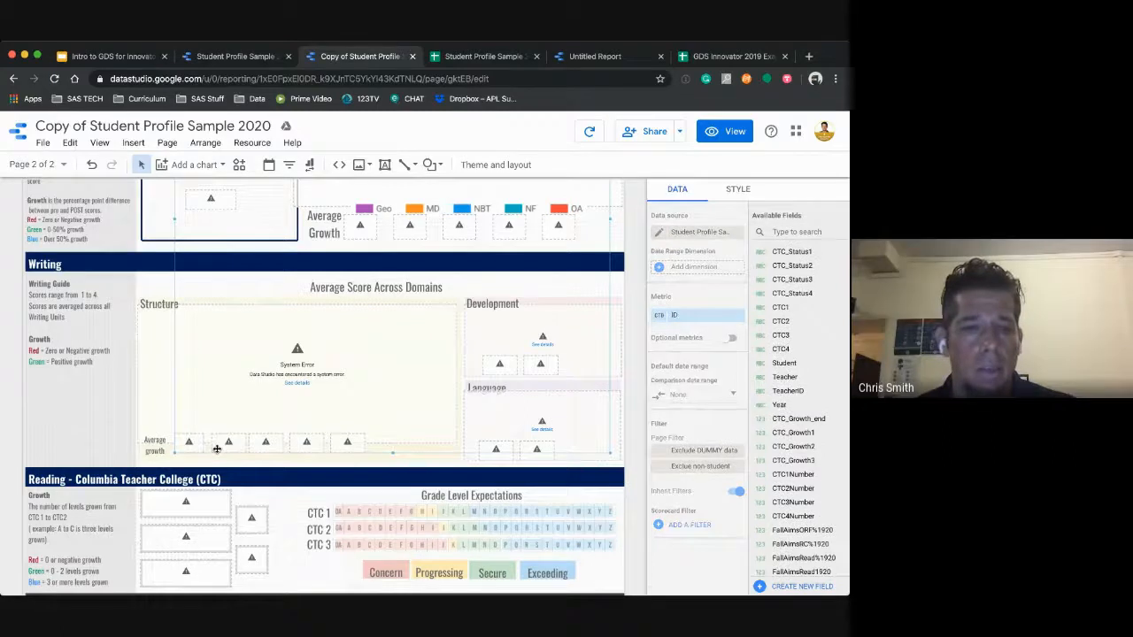
{"action": "left_click", "coordinate": [262, 449], "text": "shift"}
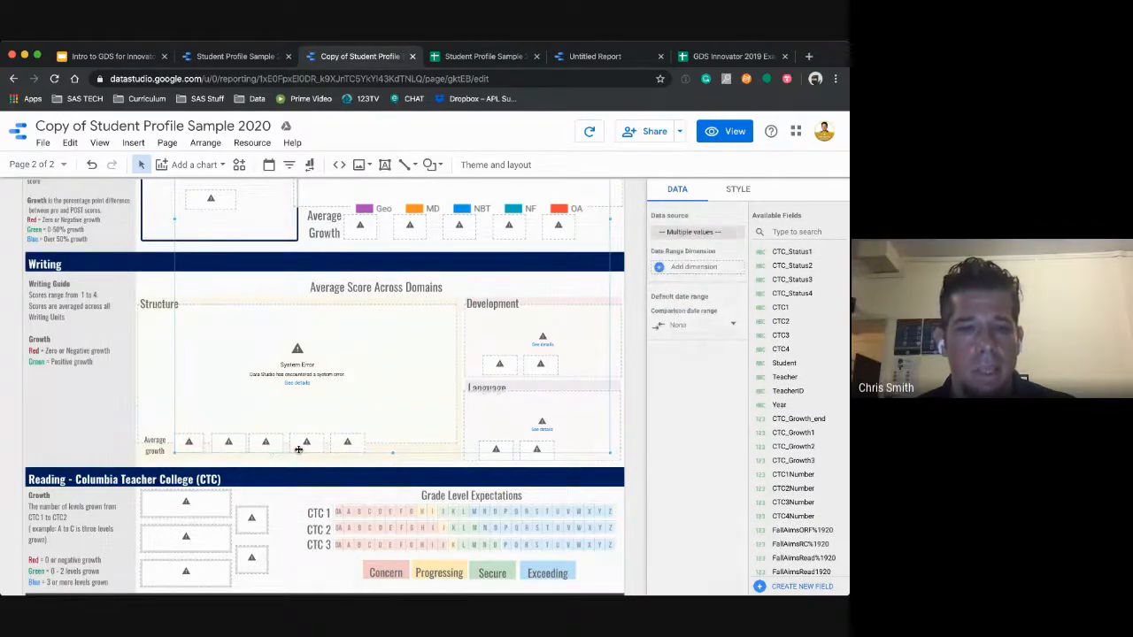
{"action": "left_click", "coordinate": [335, 448], "text": "shift"}
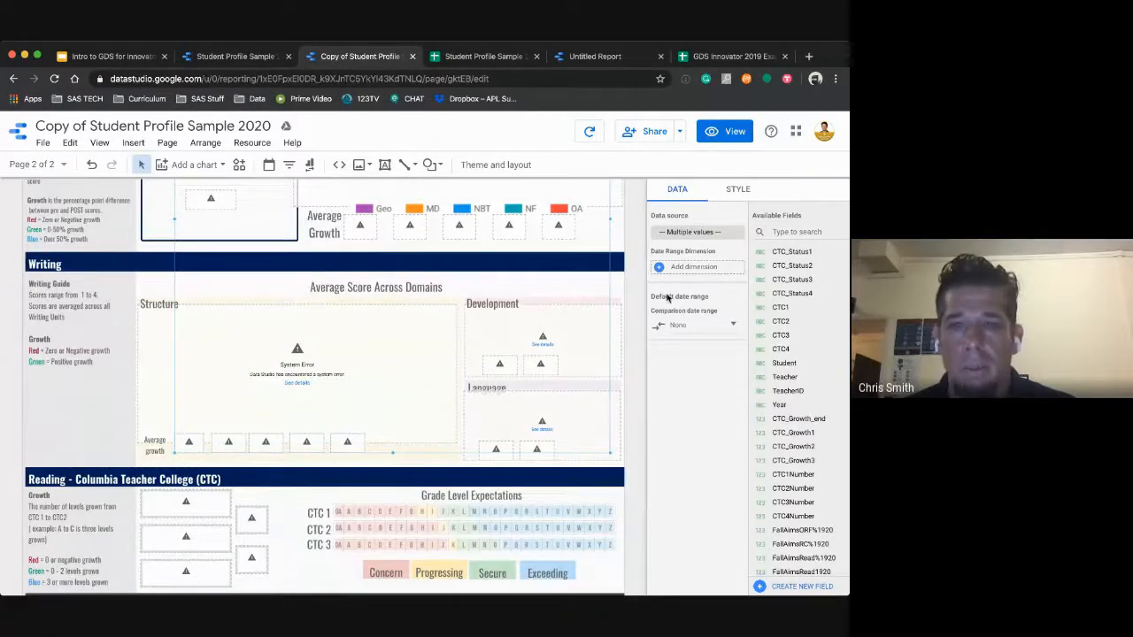
{"action": "left_click", "coordinate": [689, 233]}
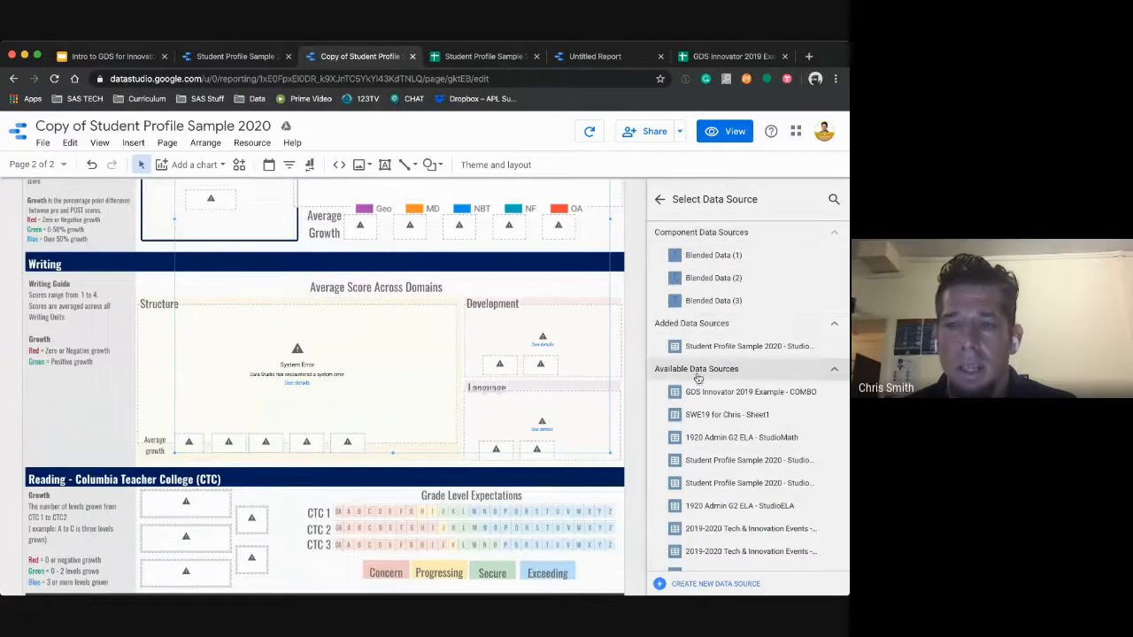
{"action": "left_click", "coordinate": [744, 348]}
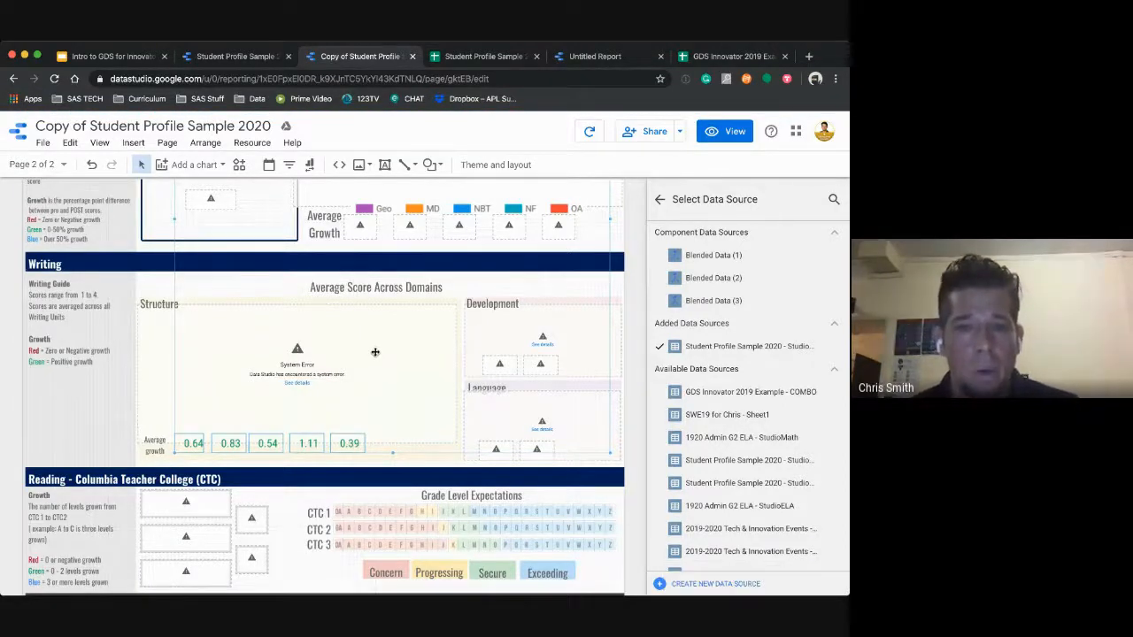
- Assign the added Student Profile Sample 2020 data source to the Structure bar chart in the Writing section
{"action": "left_click", "coordinate": [147, 347]}
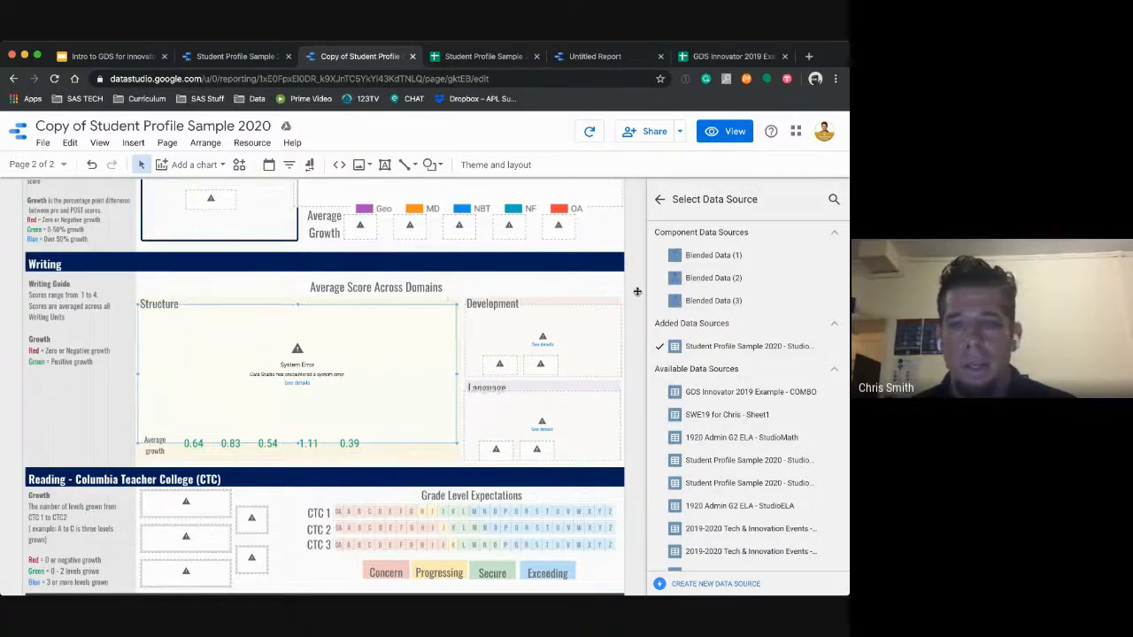
{"action": "left_click", "coordinate": [660, 199]}
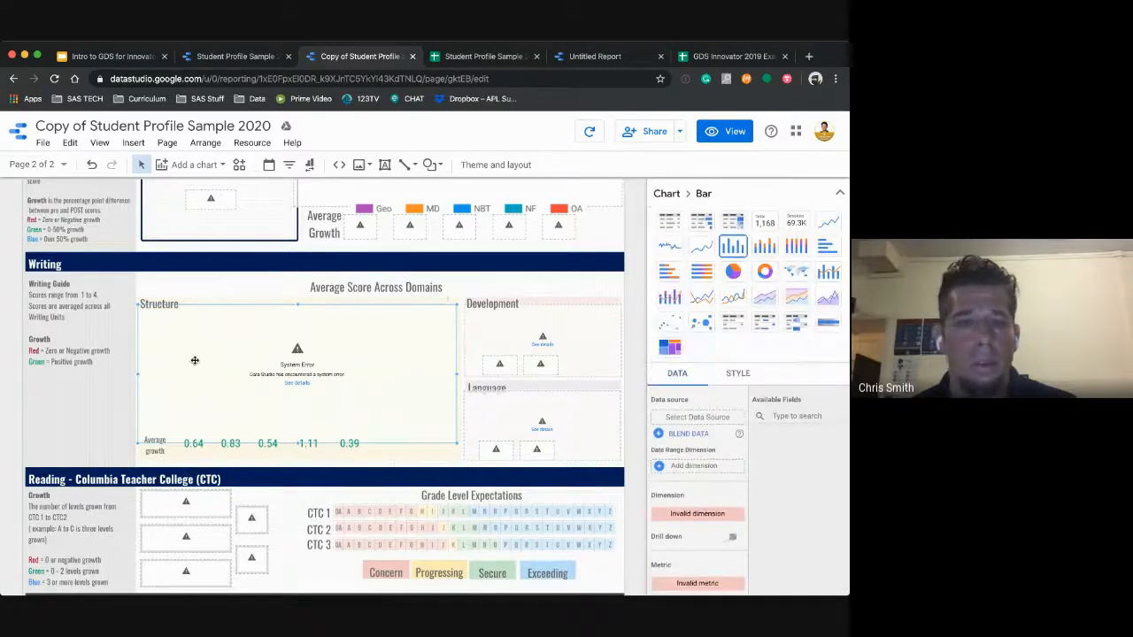
{"action": "left_click", "coordinate": [688, 417]}
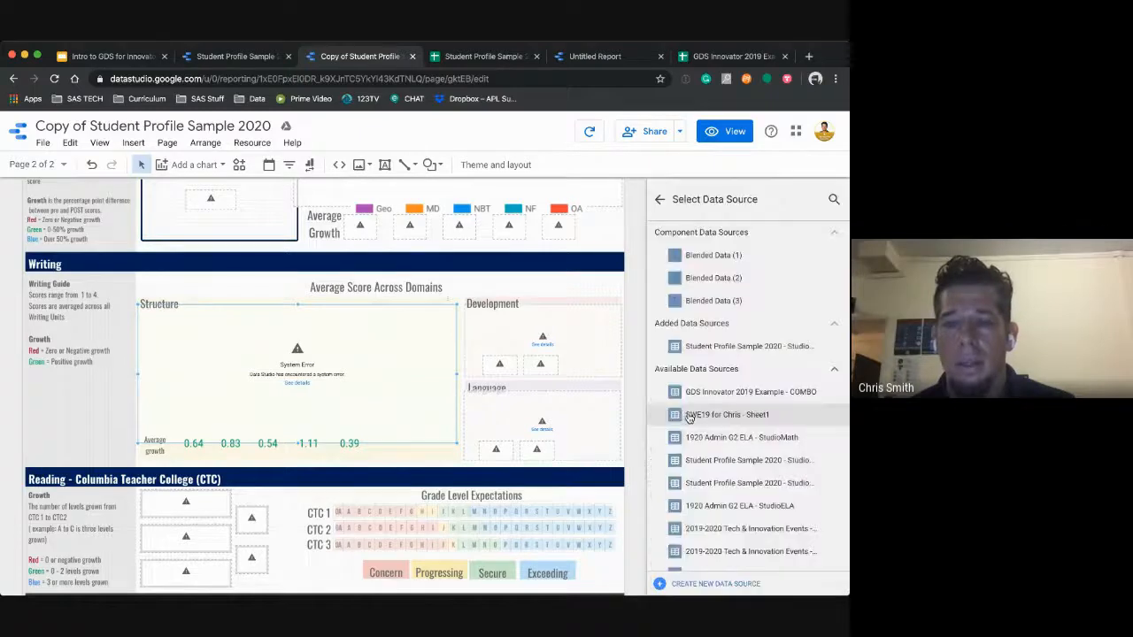
{"action": "left_click", "coordinate": [703, 347]}
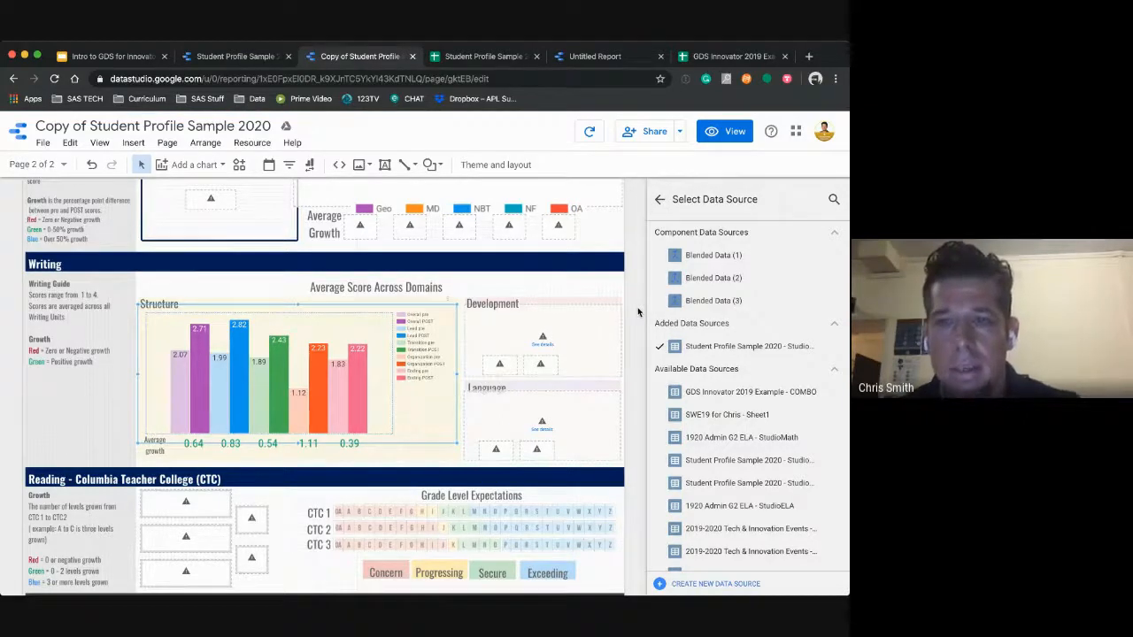
{"action": "left_click", "coordinate": [660, 200]}
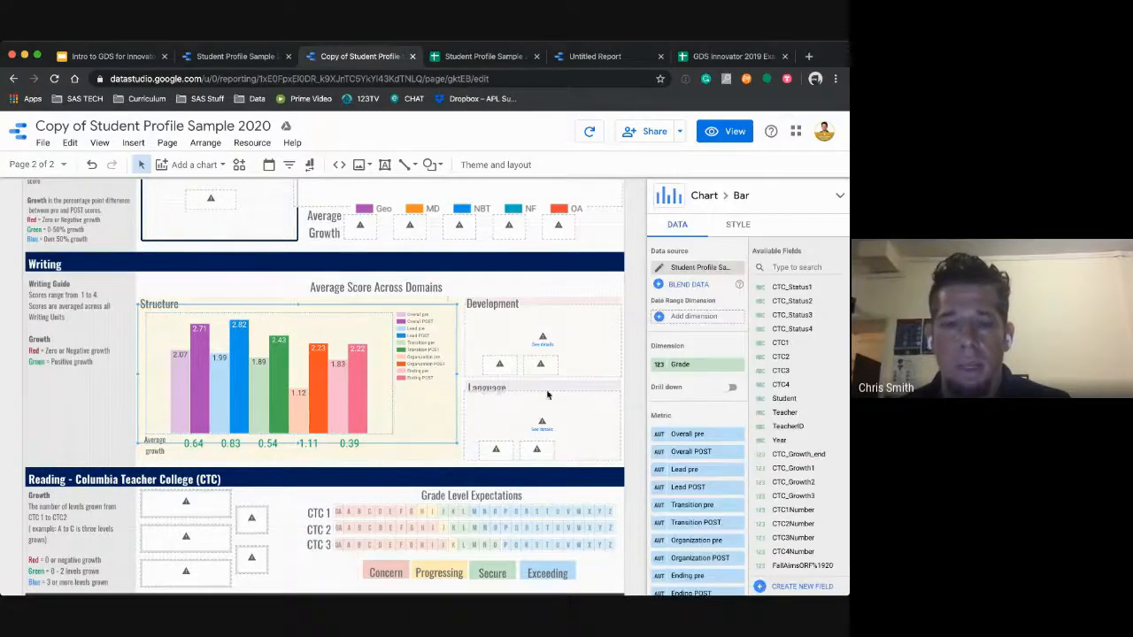
- Select the Development chart and its two growth scorecards together and assign them the added Student Profile Sample 2020 data source
{"action": "left_click", "coordinate": [528, 366]}
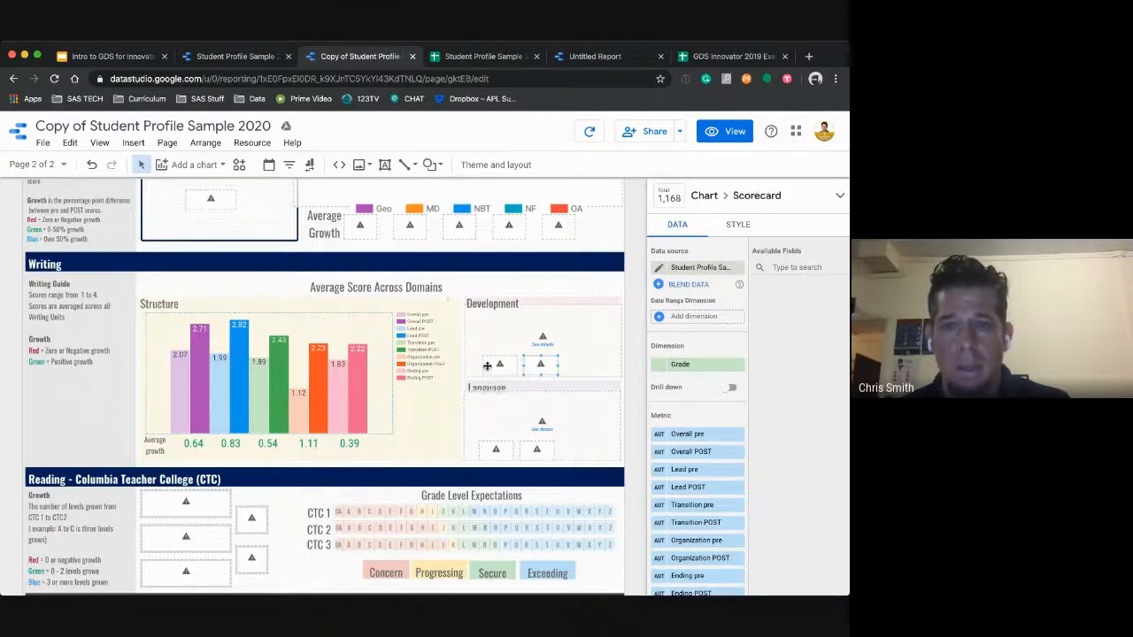
{"action": "left_click", "coordinate": [488, 367], "text": "shift"}
{"action": "left_click", "coordinate": [497, 318], "text": "shift"}
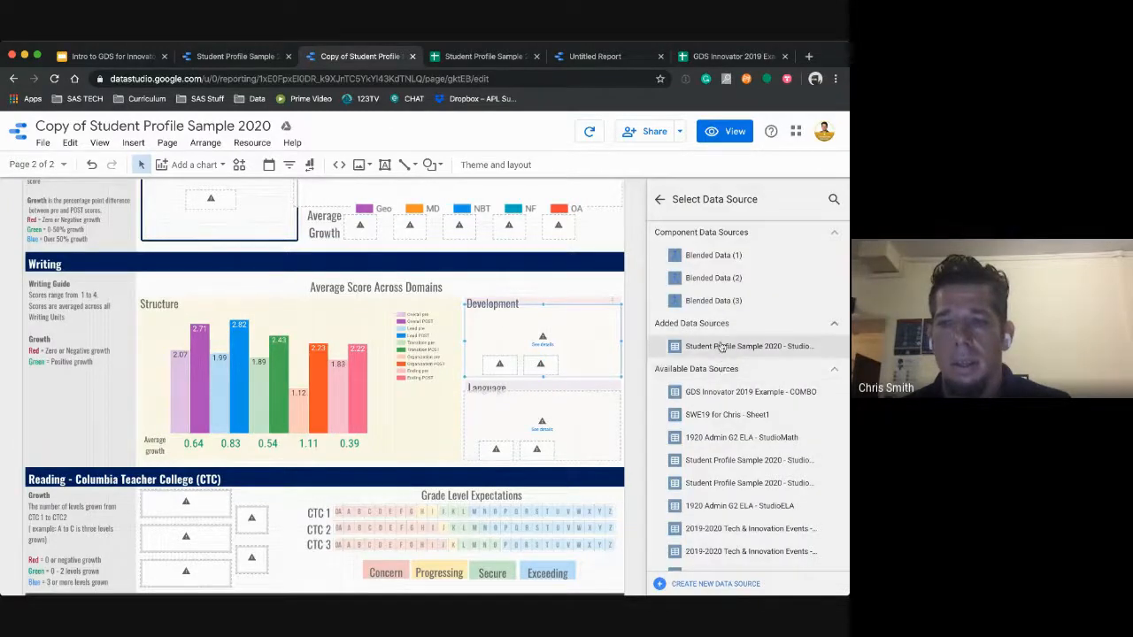
{"action": "left_click", "coordinate": [722, 347]}
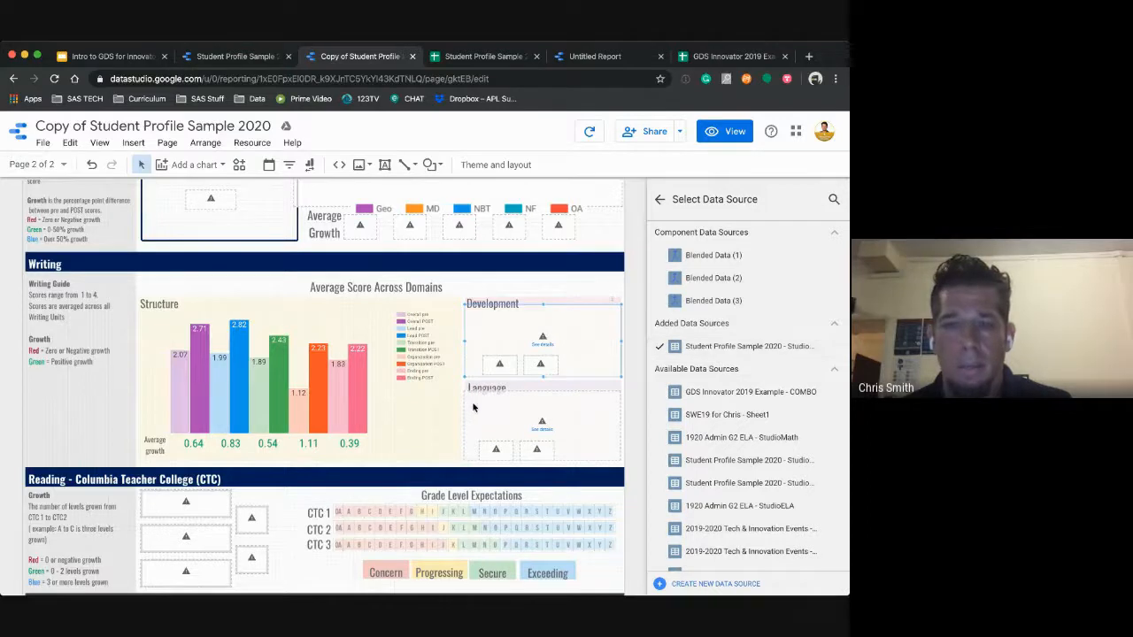
- Select the Language chart and its two growth scorecards together and assign them the added Student Profile Sample 2020 data source
{"action": "left_click", "coordinate": [474, 416]}
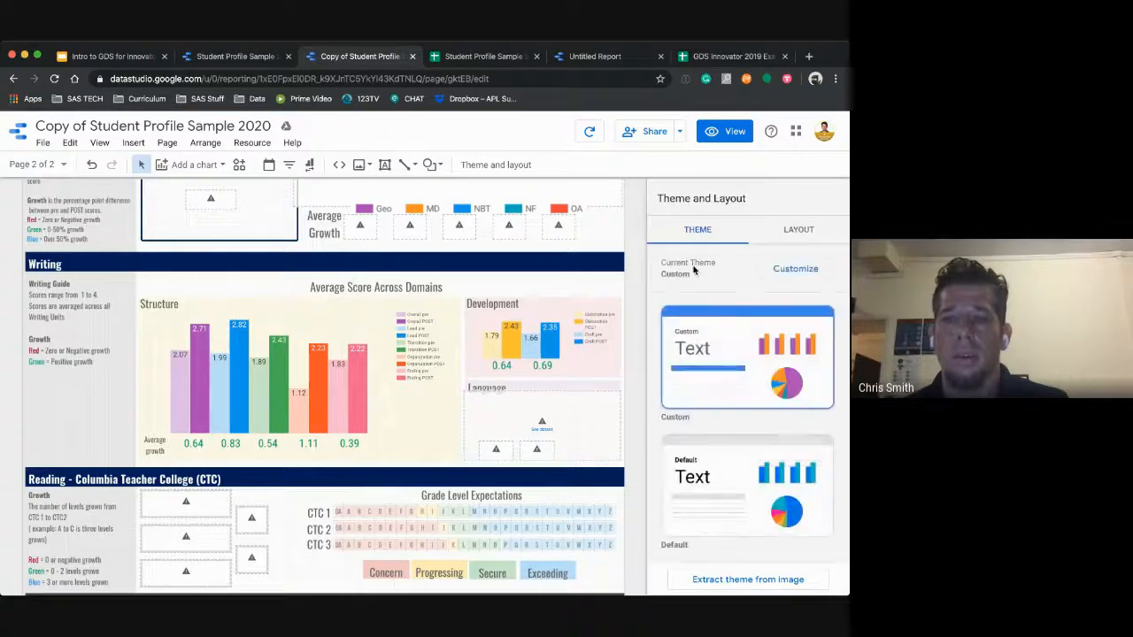
{"action": "left_click", "coordinate": [484, 454]}
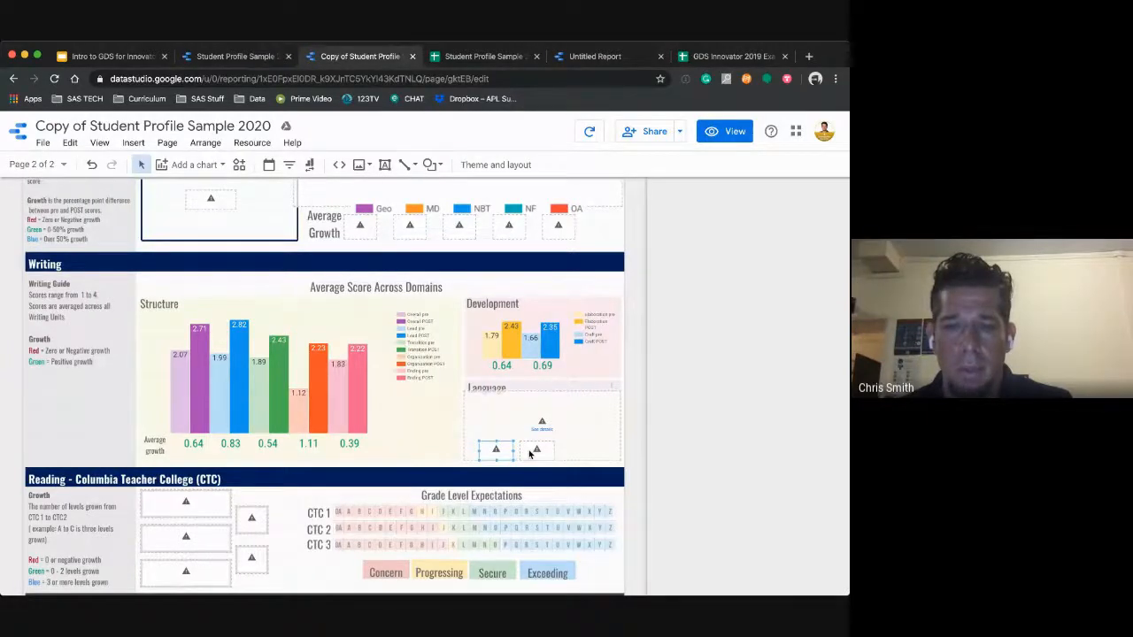
{"action": "left_click", "coordinate": [490, 424]}
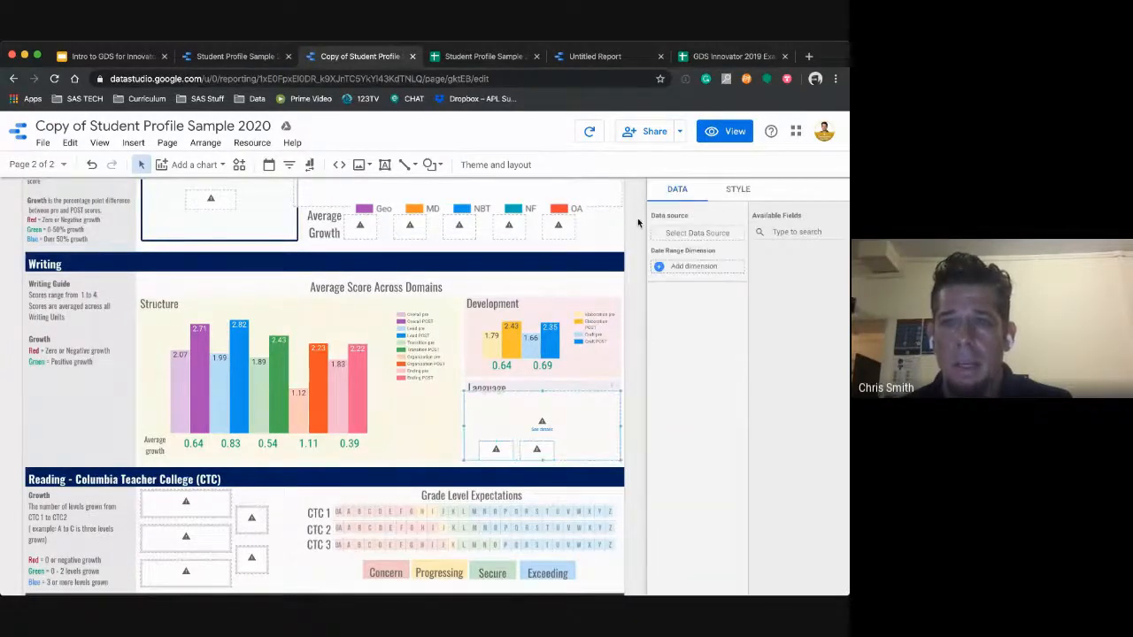
{"action": "left_click", "coordinate": [683, 233]}
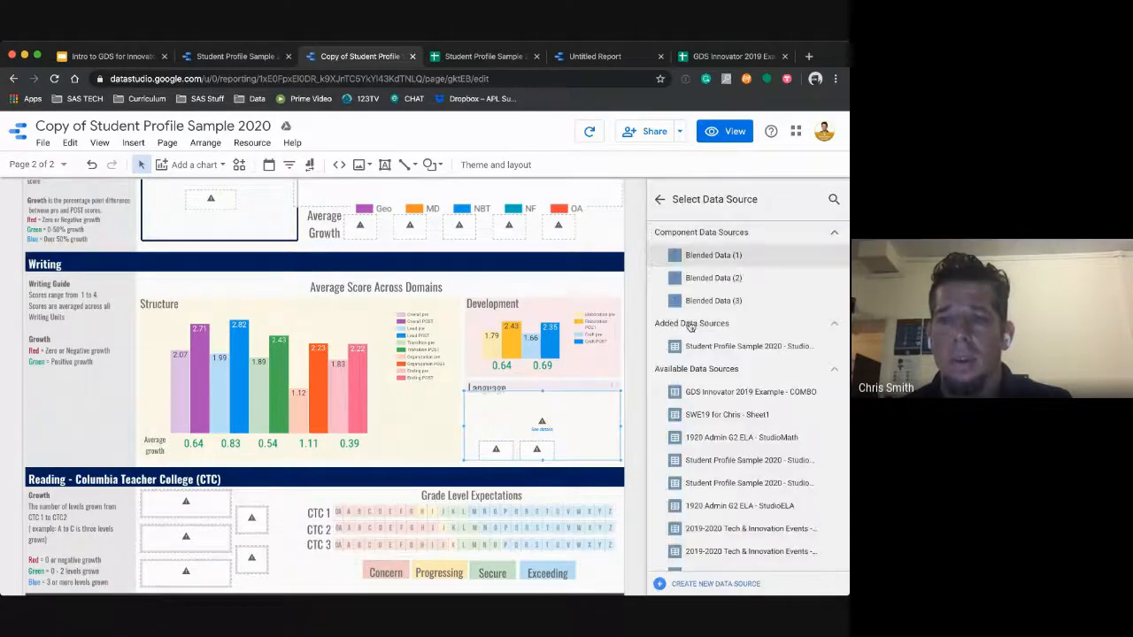
{"action": "left_click", "coordinate": [698, 347]}
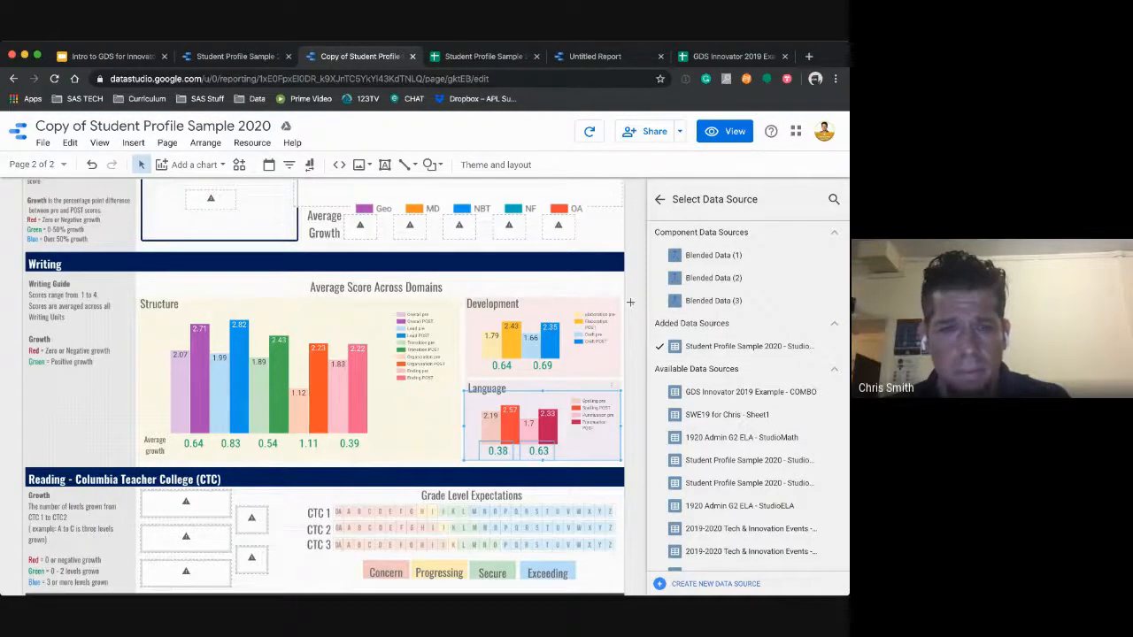
- Select the three wide tables in the Reading - Columbia Teacher College (CTC) section and assign them the added Student Profile Sample 2020 data source
{"action": "scroll", "coordinate": [631, 306], "scroll_direction": "down", "scroll_amount": 3}
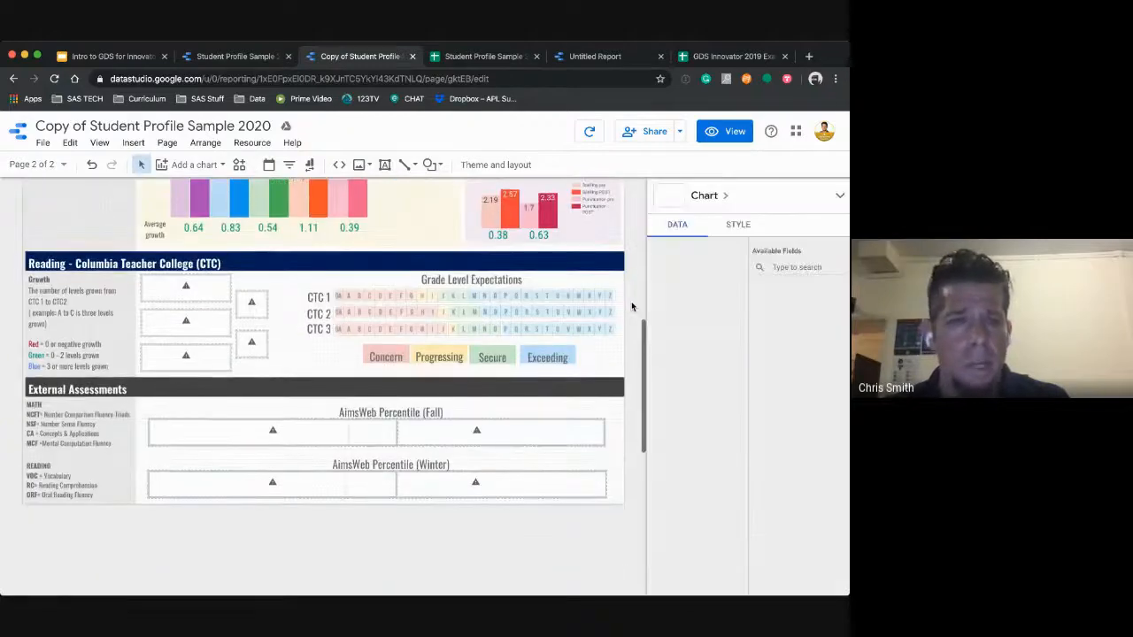
{"action": "left_click", "coordinate": [632, 306]}
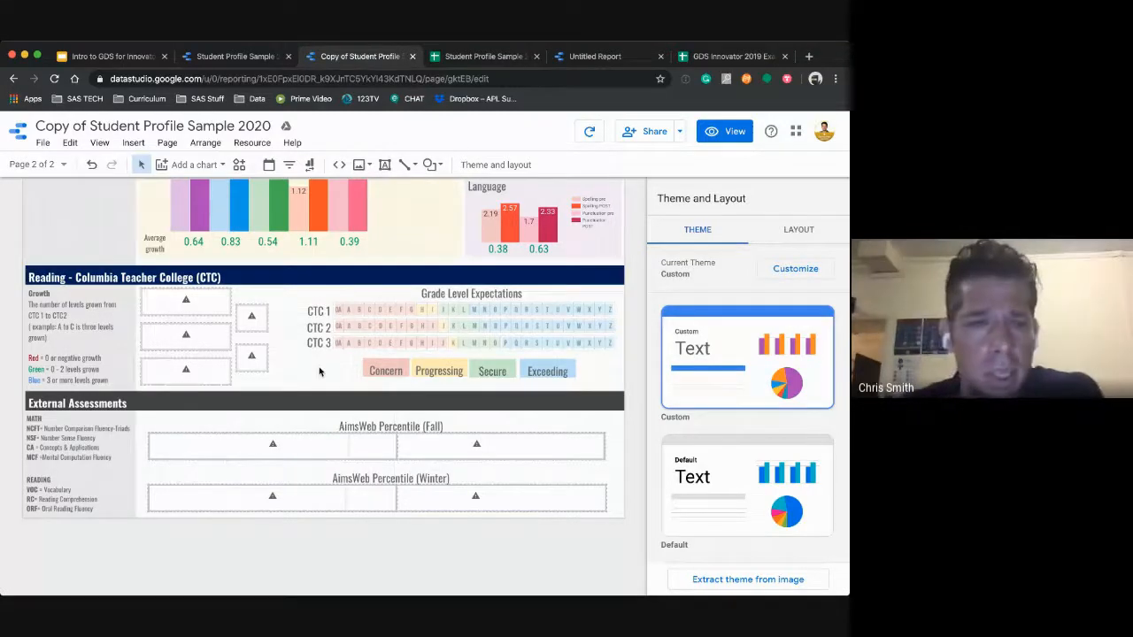
{"action": "left_click", "coordinate": [221, 296]}
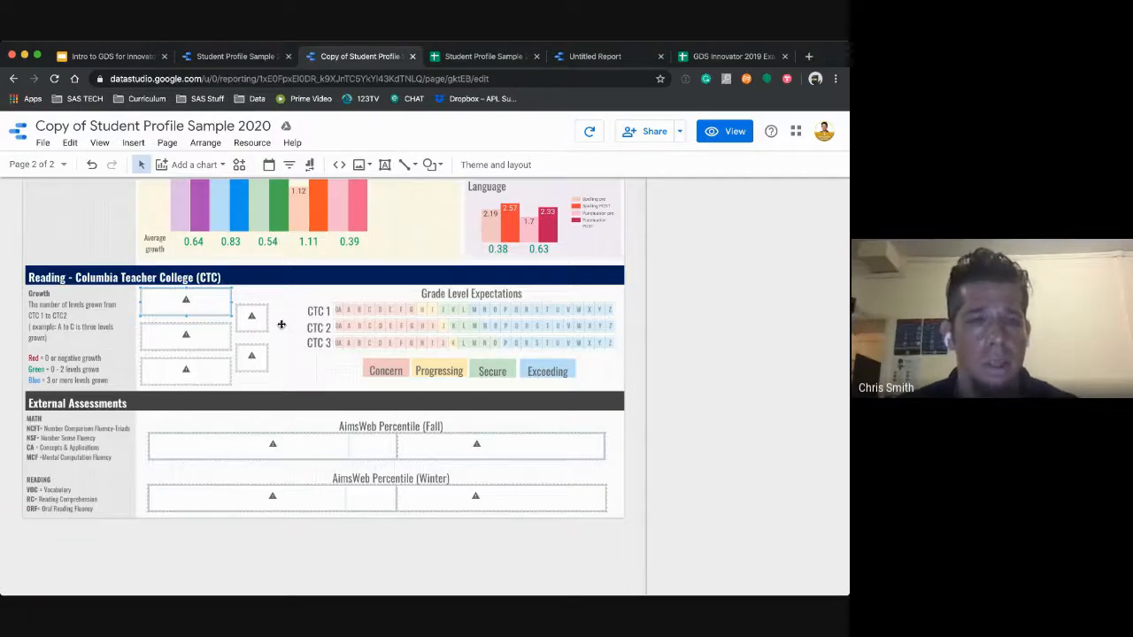
{"action": "left_click", "coordinate": [221, 341]}
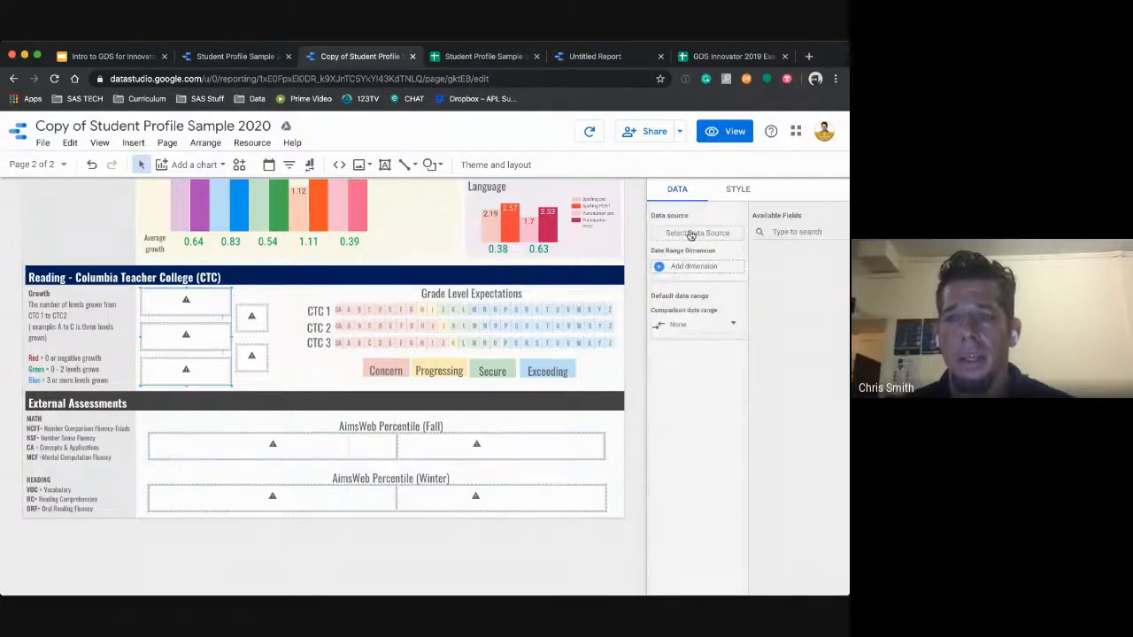
{"action": "left_click", "coordinate": [690, 234]}
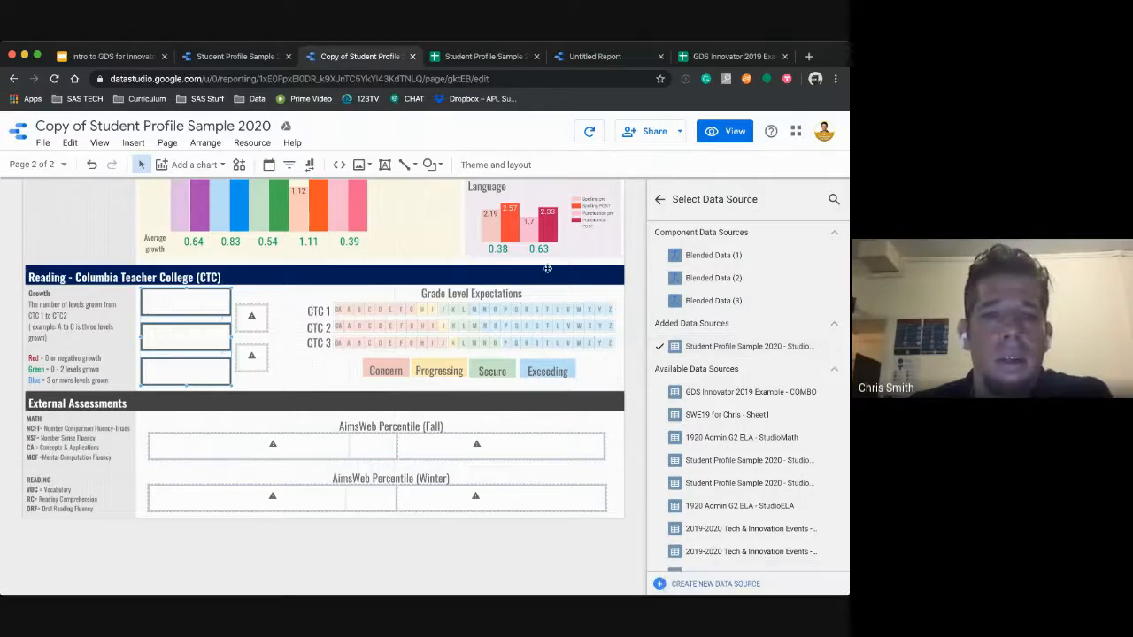
- Select the two small growth tables beside the wide CTC tables and assign them the added Student Profile Sample 2020 data source
{"action": "left_click", "coordinate": [262, 326]}
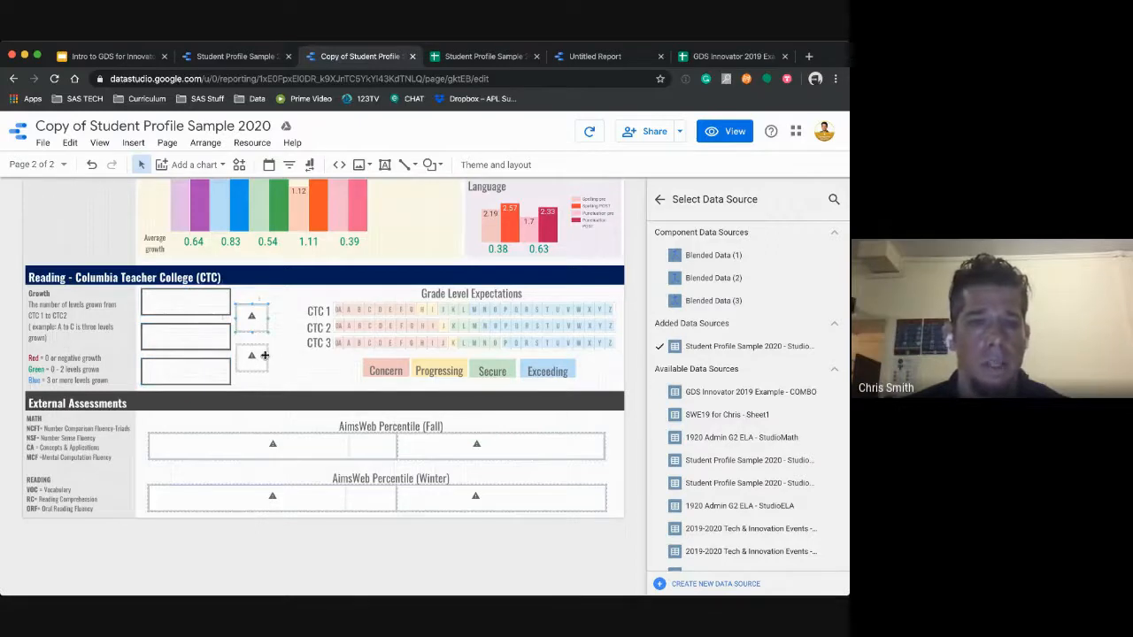
{"action": "left_click", "coordinate": [264, 355]}
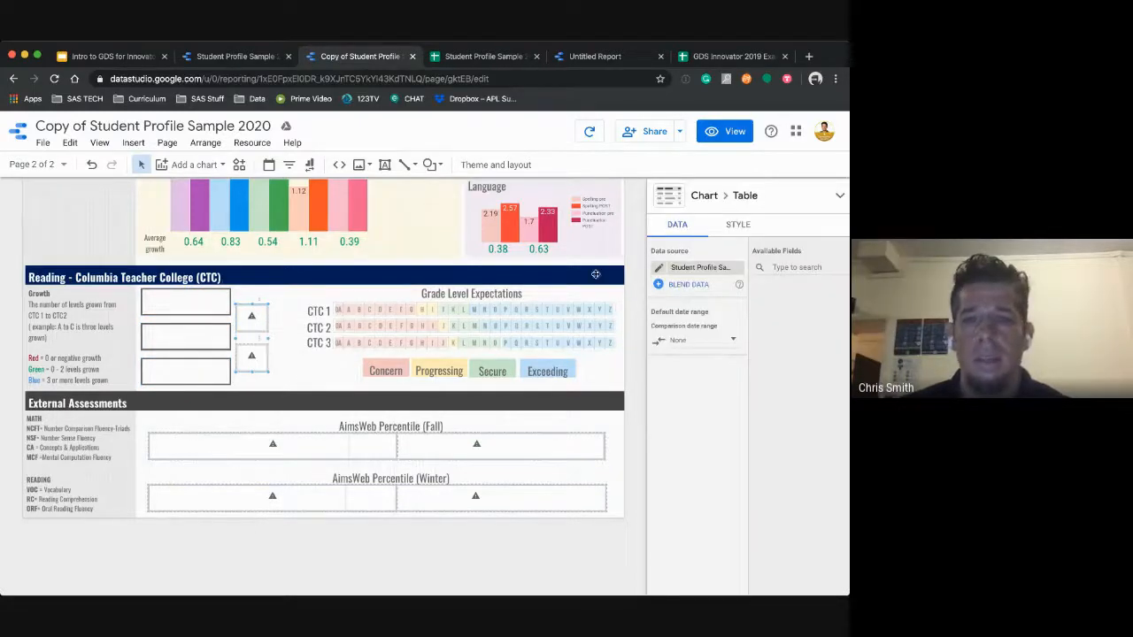
{"action": "left_click", "coordinate": [709, 267]}
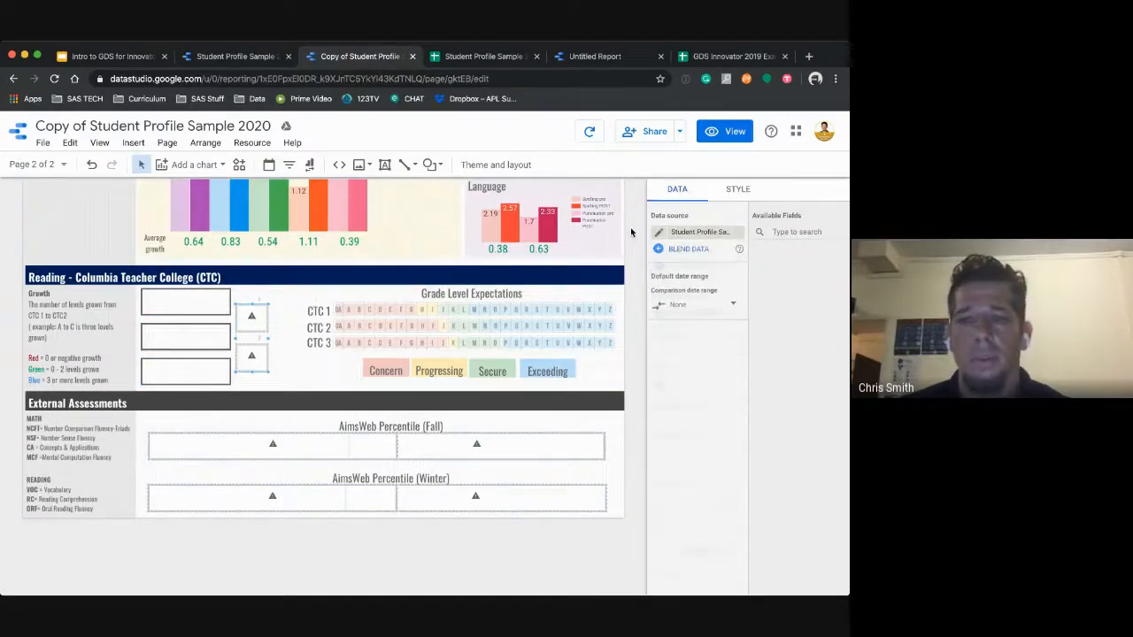
{"action": "left_click", "coordinate": [699, 232]}
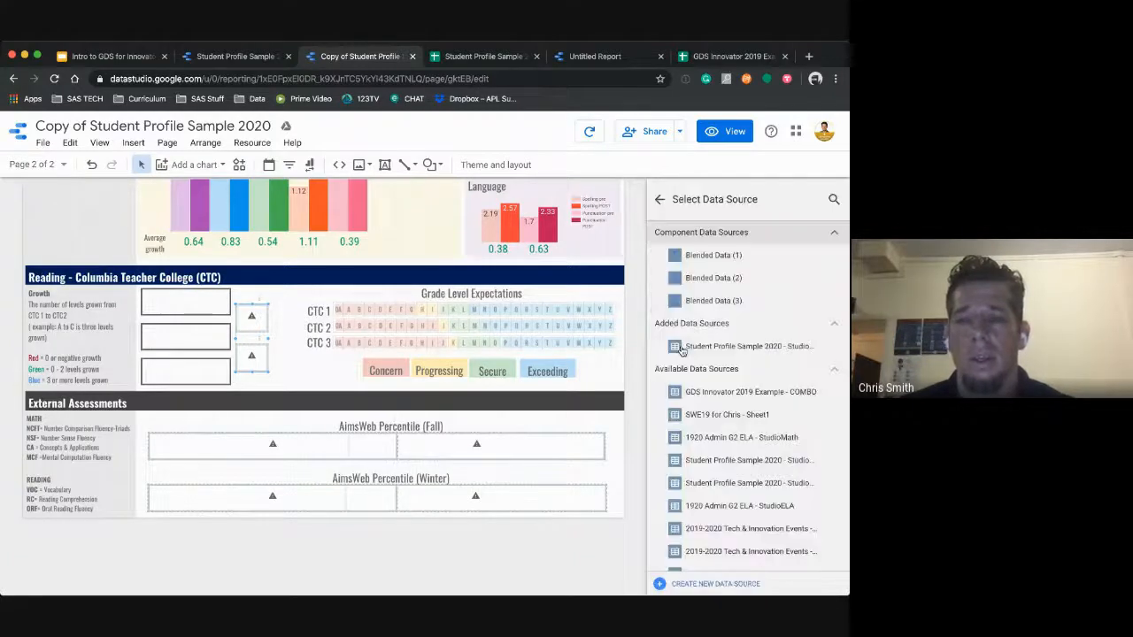
{"action": "left_click", "coordinate": [701, 345]}
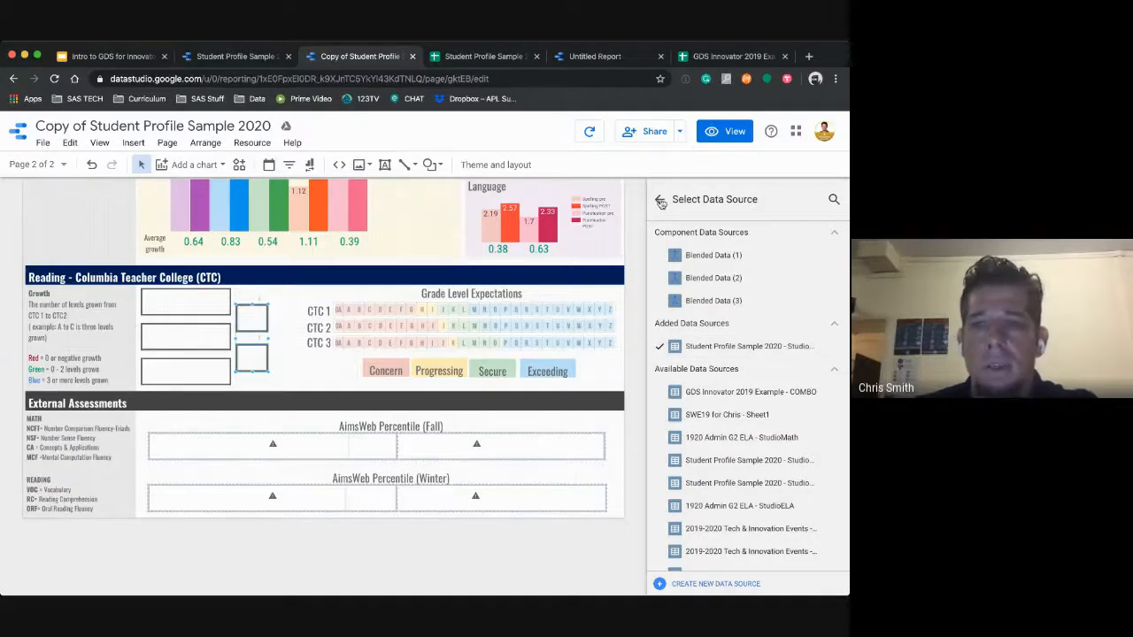
- Add CTC1 and CTC_Status1 as dimensions to the first wide table in the Reading section
{"action": "left_click", "coordinate": [189, 298]}
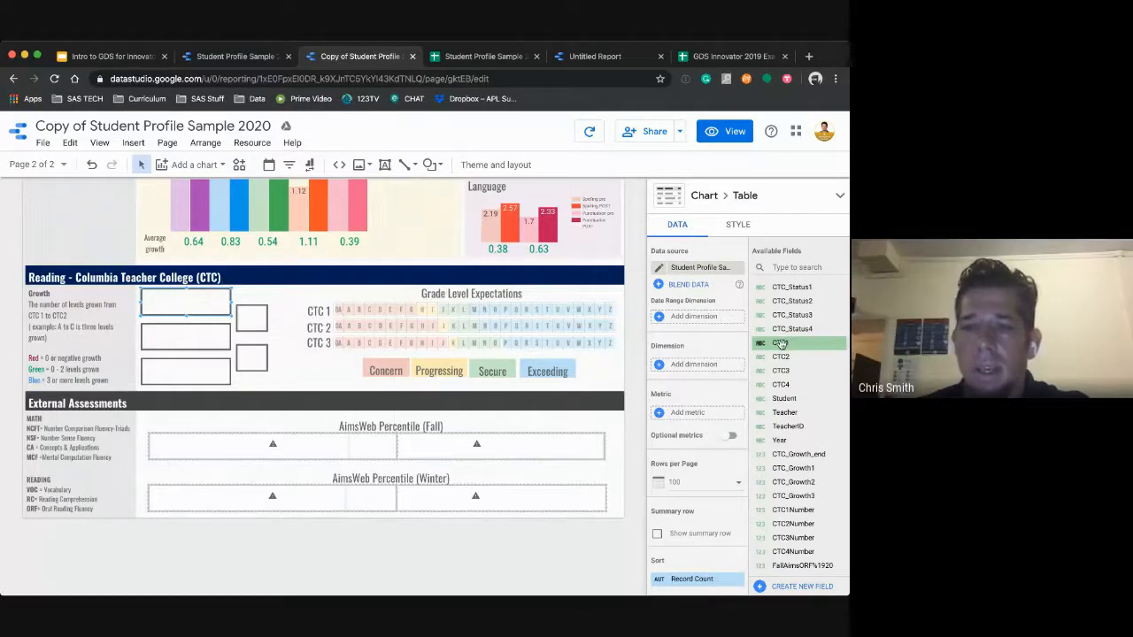
{"action": "left_click_drag", "start_coordinate": [780, 344], "coordinate": [696, 368]}
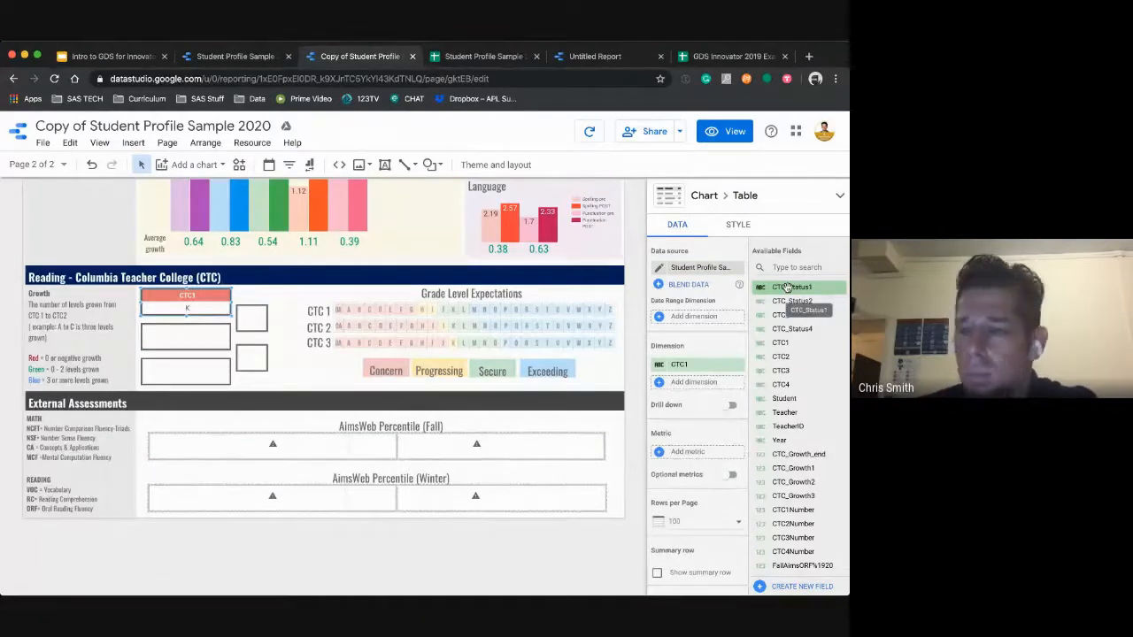
{"action": "left_click_drag", "start_coordinate": [787, 288], "coordinate": [684, 380]}
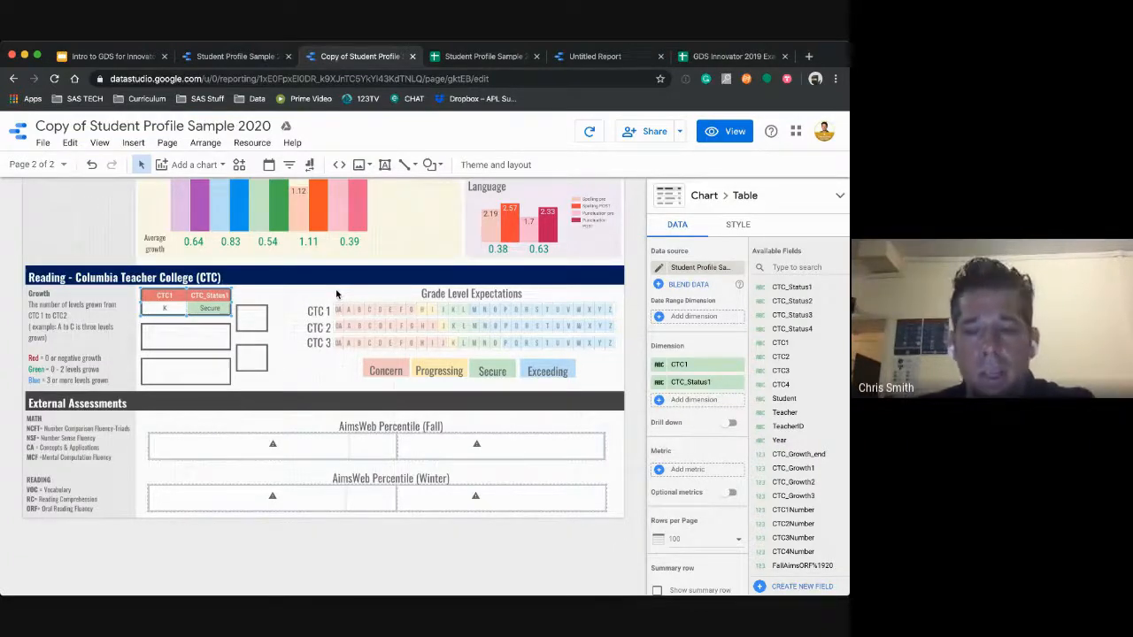
- Add the dimensions CTC2 and CTC_Status2 to the second wide Reading table, and CTC3 and CTC_Status3 to the third
{"action": "left_click", "coordinate": [177, 337]}
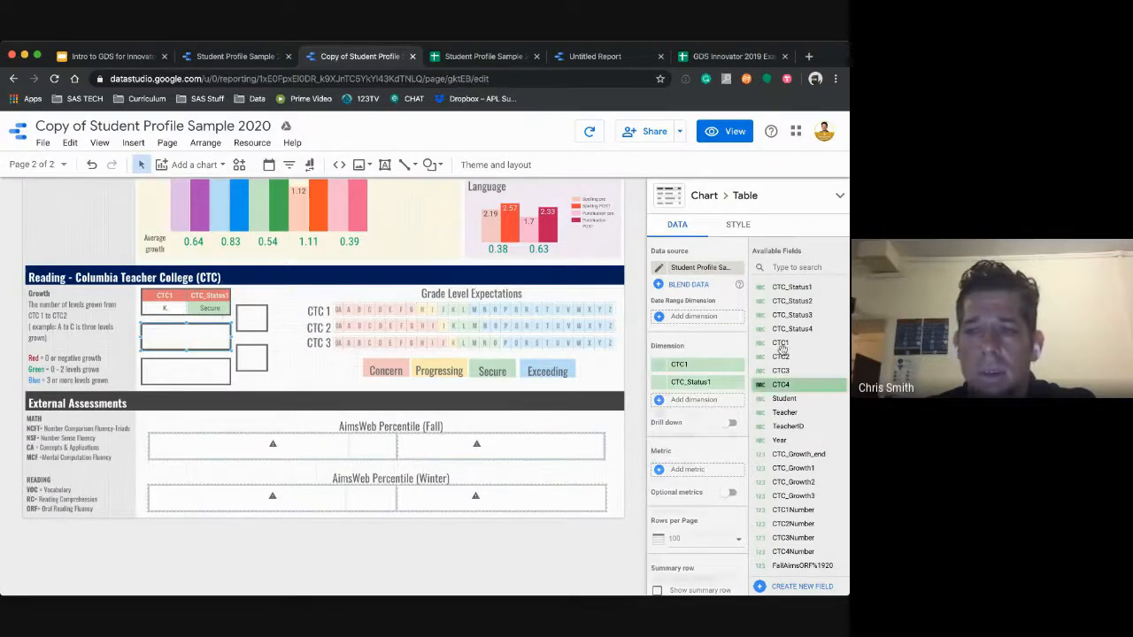
{"action": "left_click", "coordinate": [562, 370]}
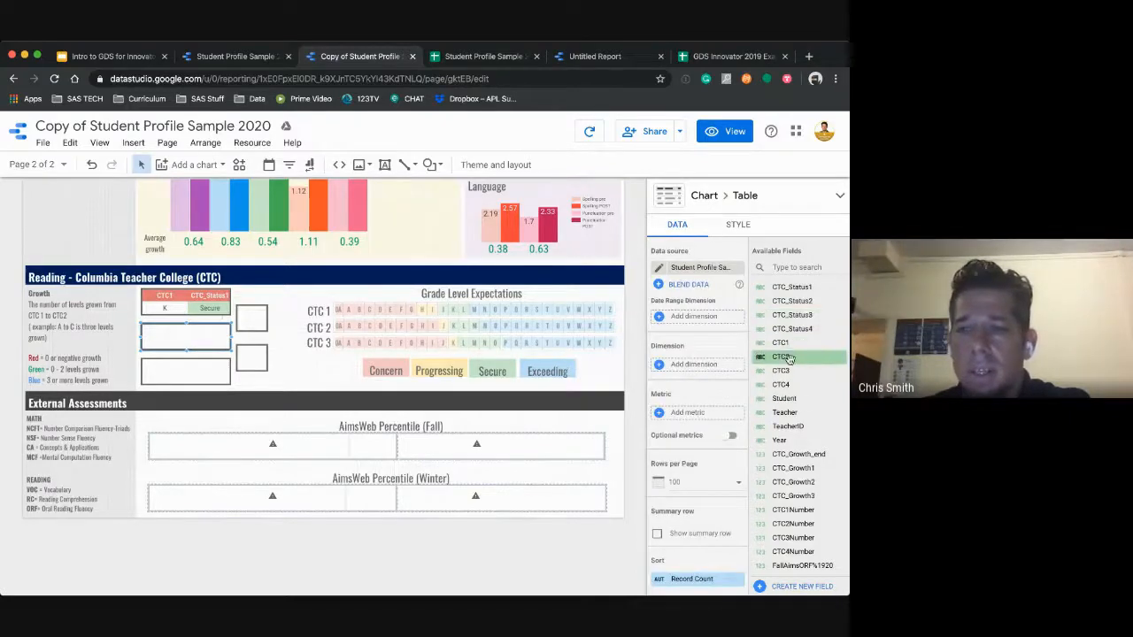
{"action": "left_click_drag", "start_coordinate": [779, 358], "coordinate": [679, 364]}
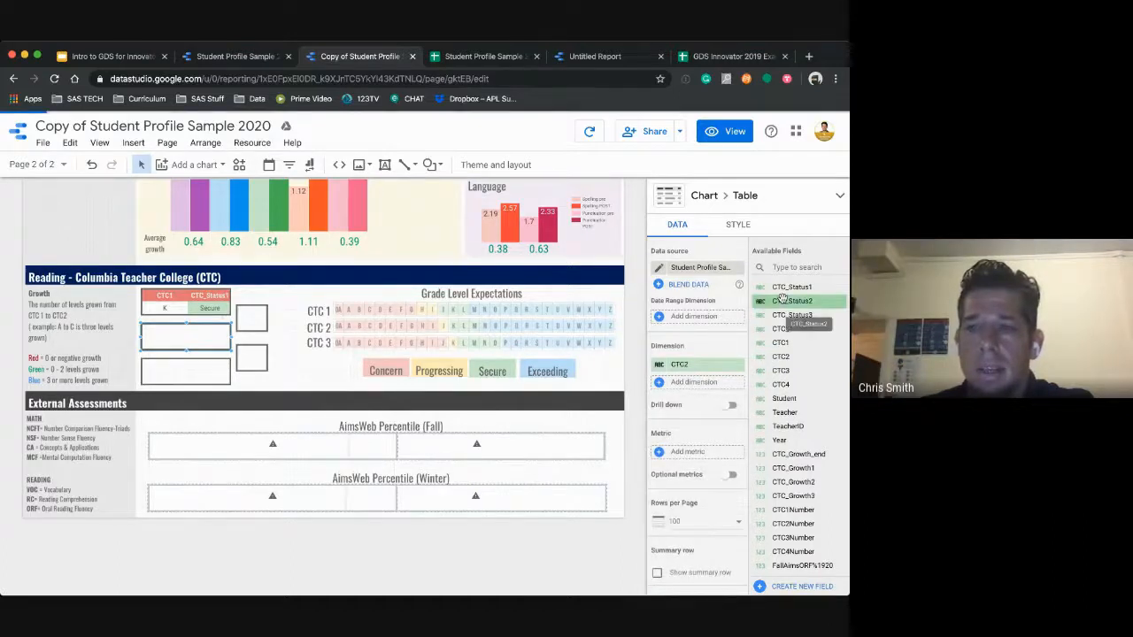
{"action": "left_click_drag", "start_coordinate": [787, 301], "coordinate": [695, 383]}
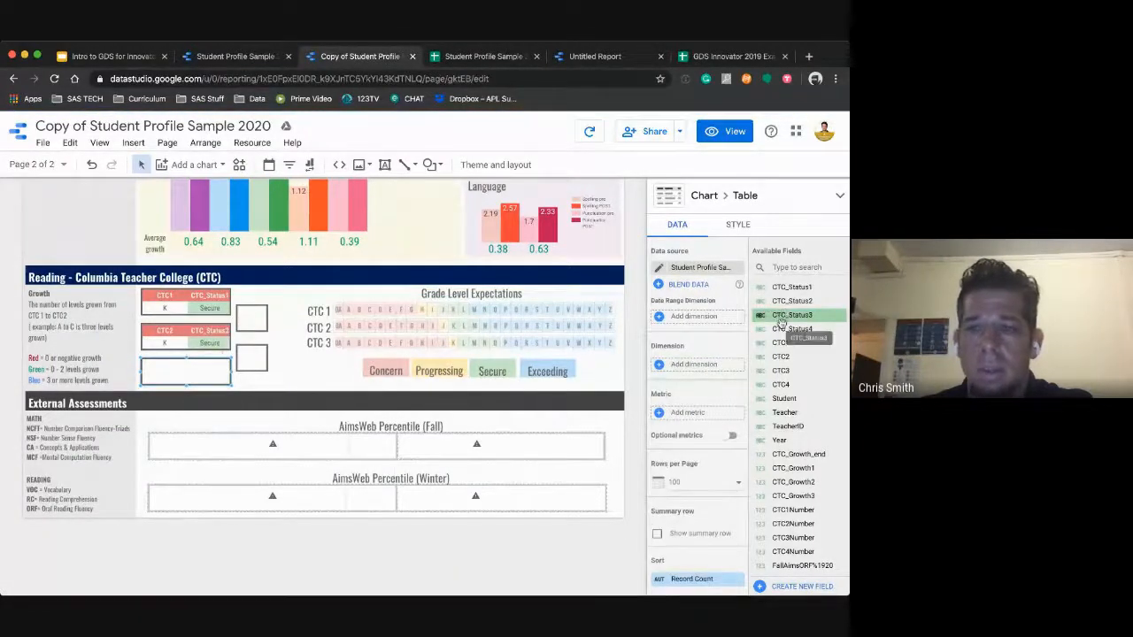
{"action": "left_click_drag", "start_coordinate": [785, 371], "coordinate": [683, 366]}
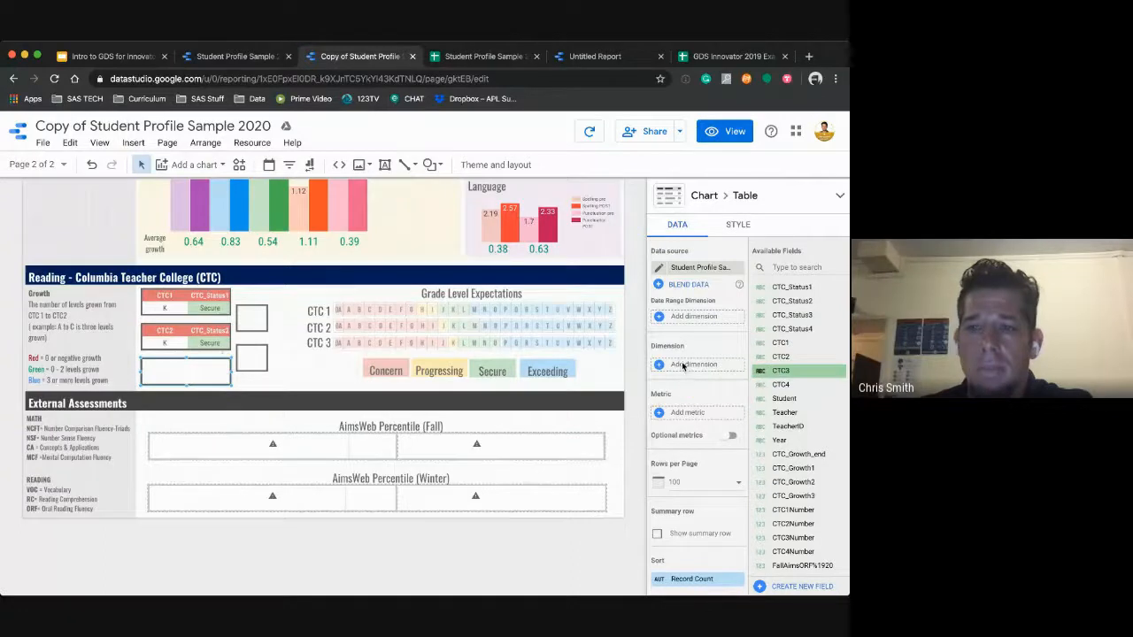
{"action": "left_click_drag", "start_coordinate": [787, 314], "coordinate": [687, 385]}
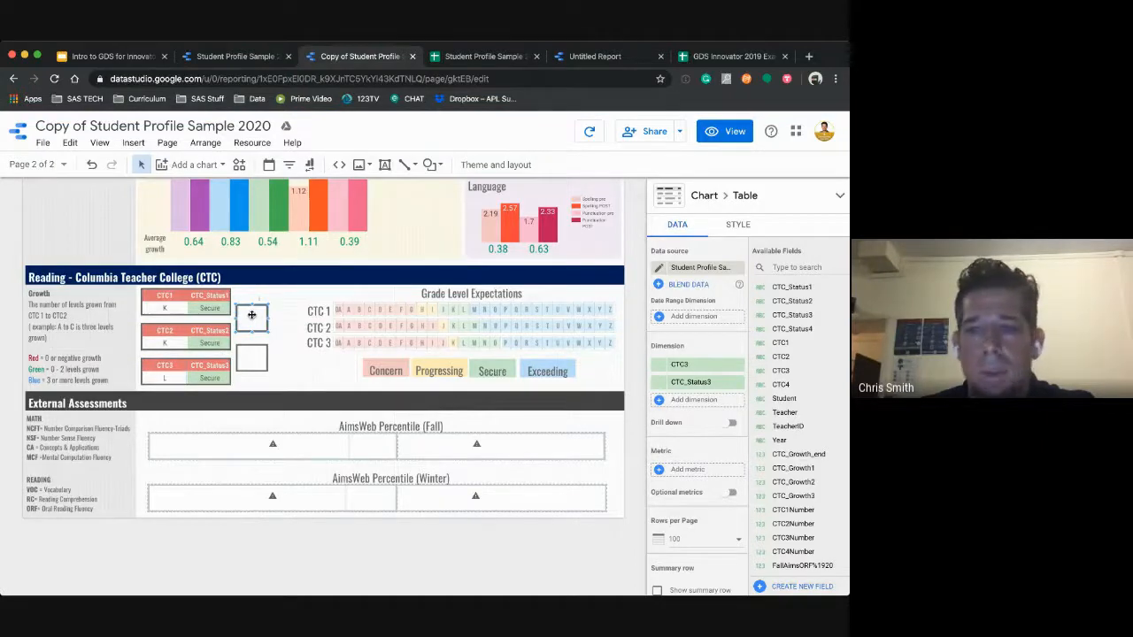
- Add the CTC_Growth1 field to the upper small growth table in the Reading section and CTC_Growth2 to the lower one
{"action": "left_click", "coordinate": [252, 316]}
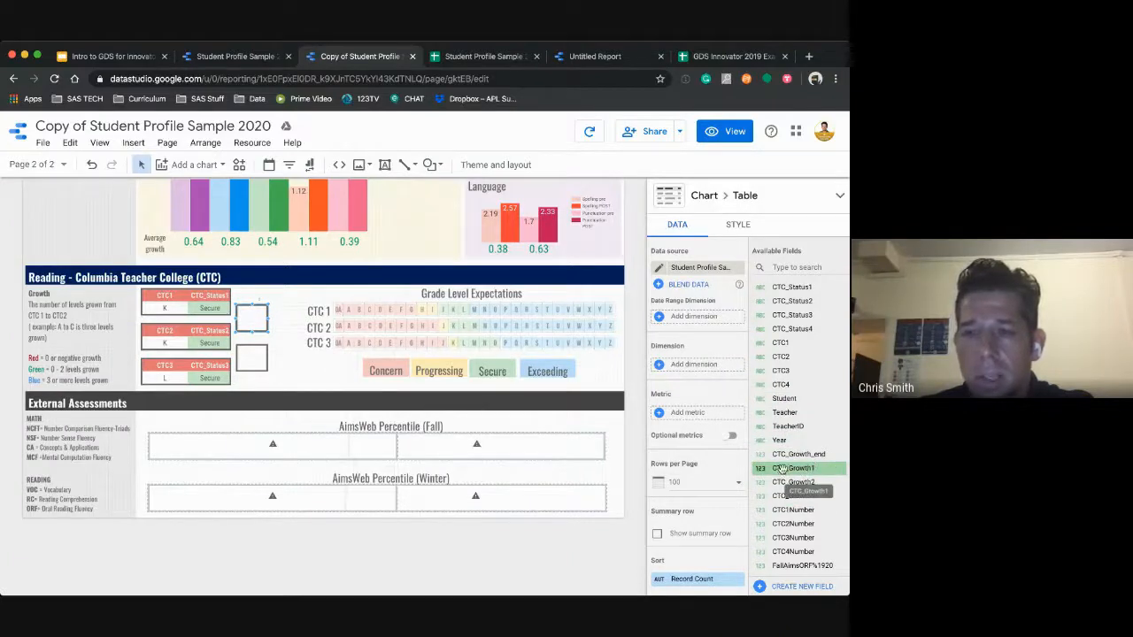
{"action": "left_click_drag", "start_coordinate": [783, 469], "coordinate": [306, 355]}
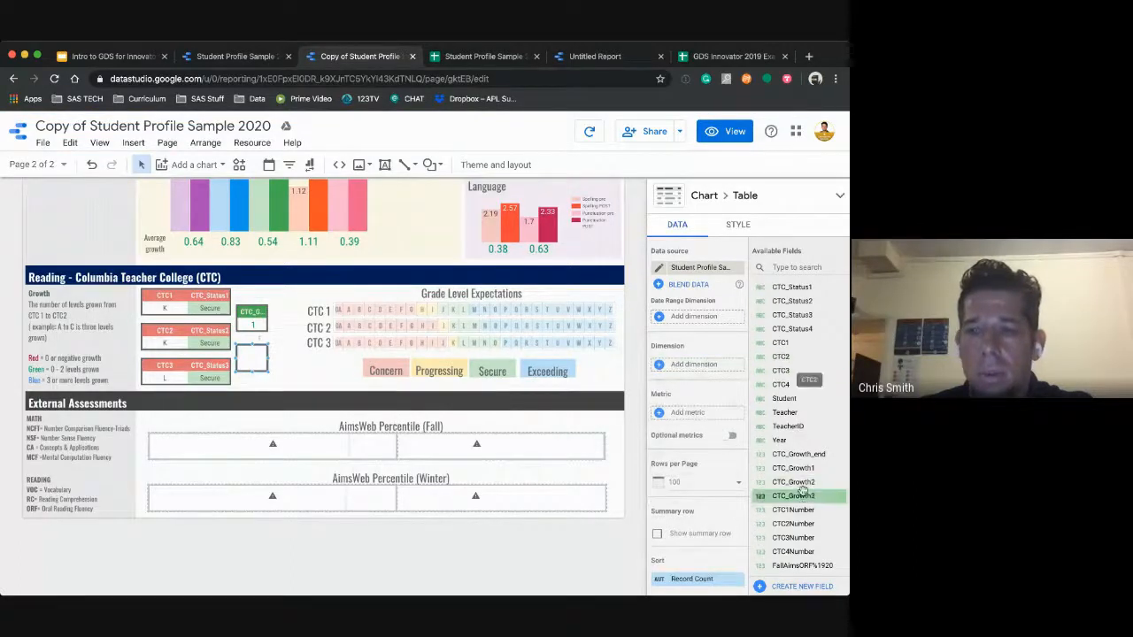
{"action": "left_click_drag", "start_coordinate": [803, 485], "coordinate": [259, 362]}
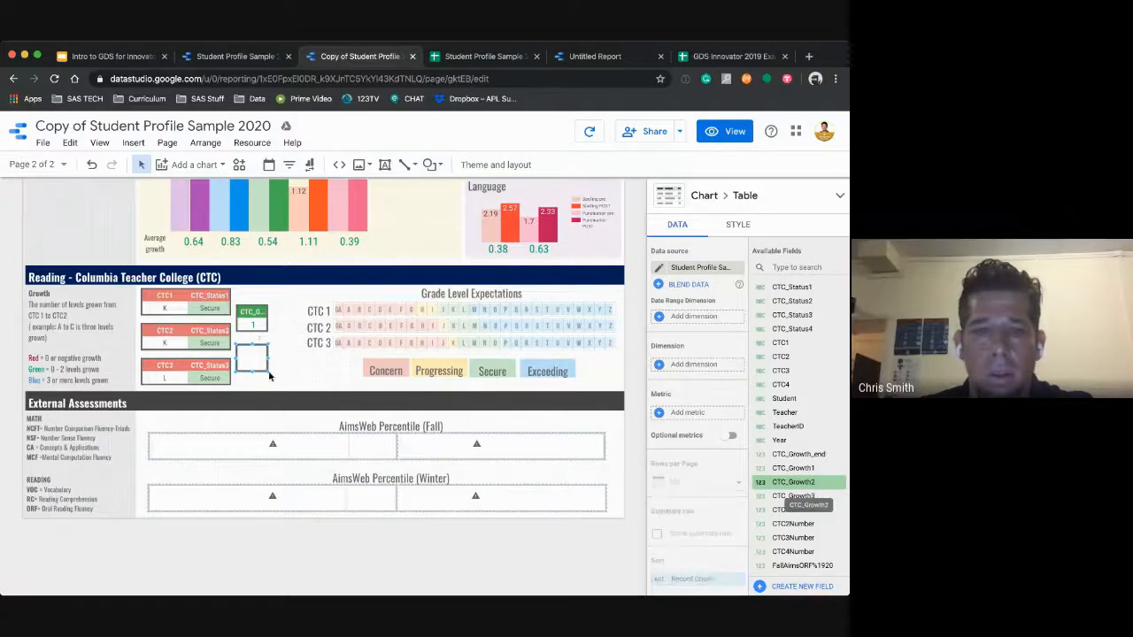
- Add CTC_Growth2 as the dimension of the lower small growth table and rename the upper table's CTC_Growth1 dimension to Growth
{"action": "left_click_drag", "start_coordinate": [697, 372], "coordinate": [697, 366]}
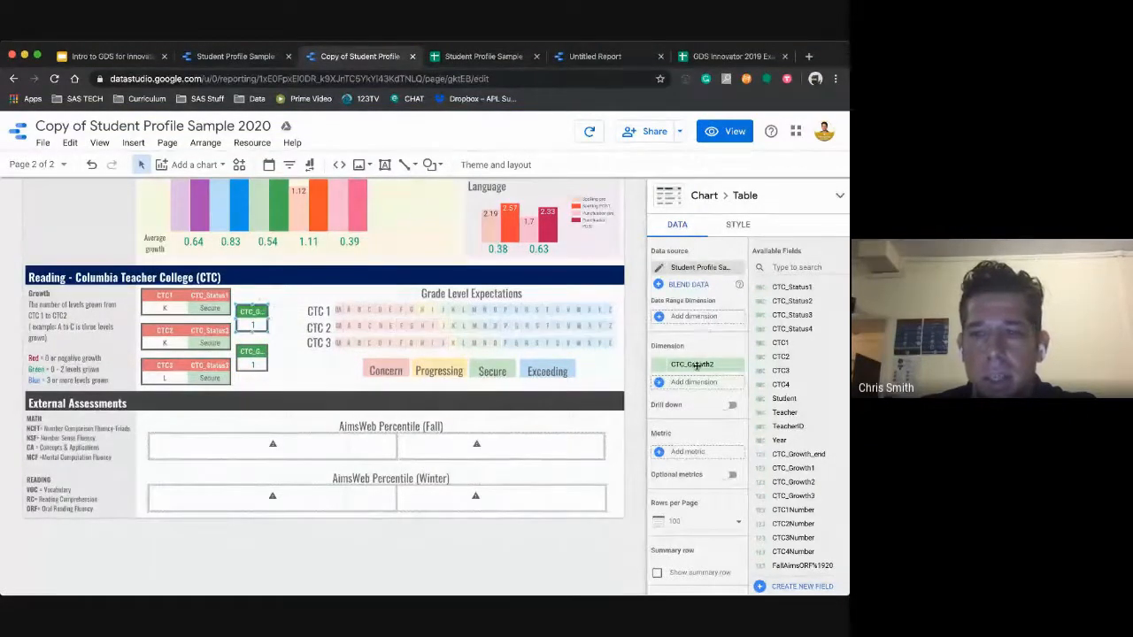
{"action": "left_click", "coordinate": [250, 312]}
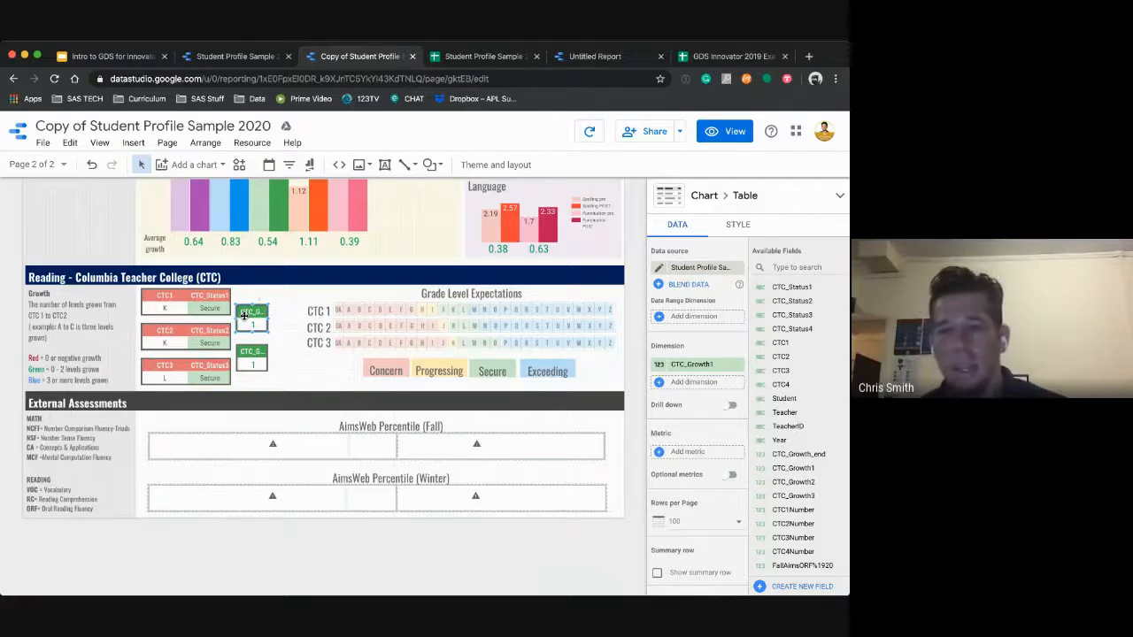
{"action": "left_click", "coordinate": [659, 367]}
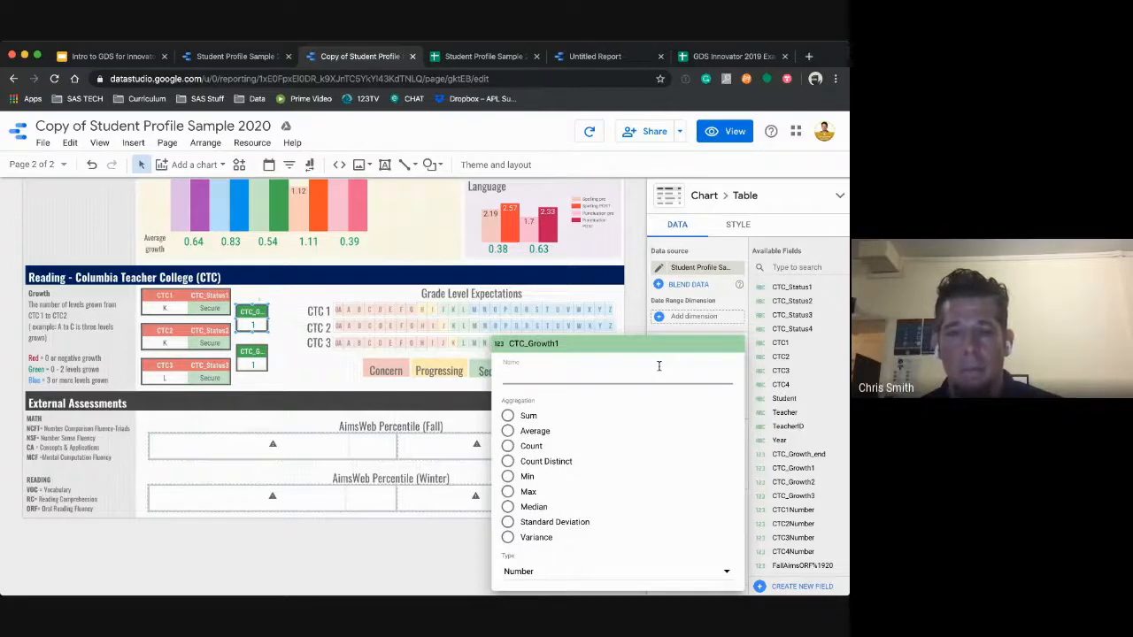
{"action": "type", "text": "Growth"}
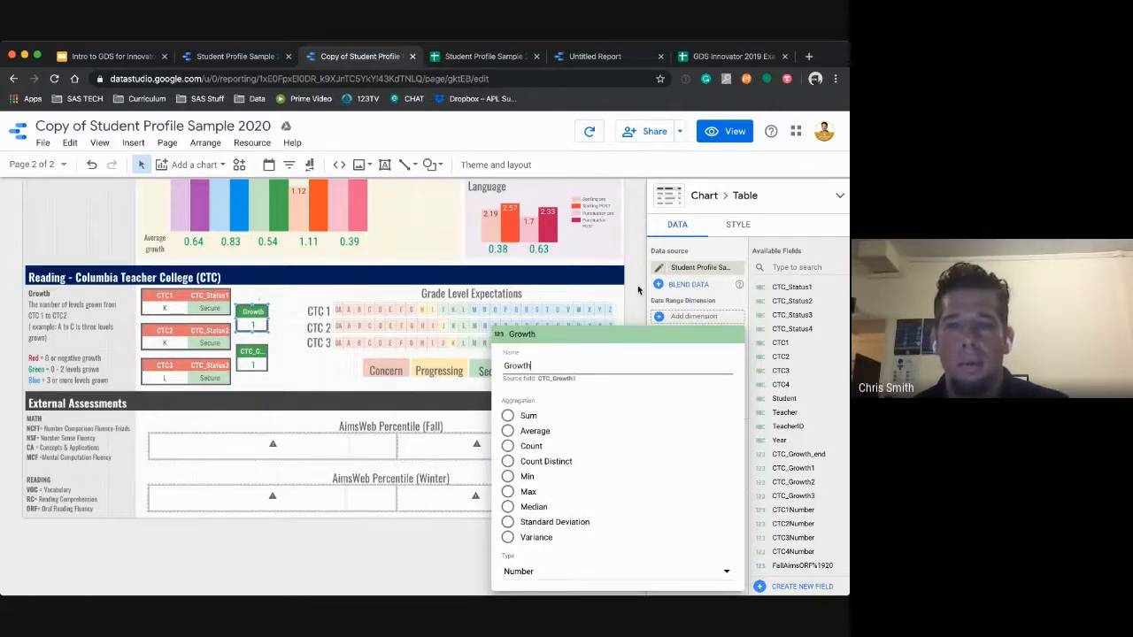
{"action": "left_click", "coordinate": [207, 323]}
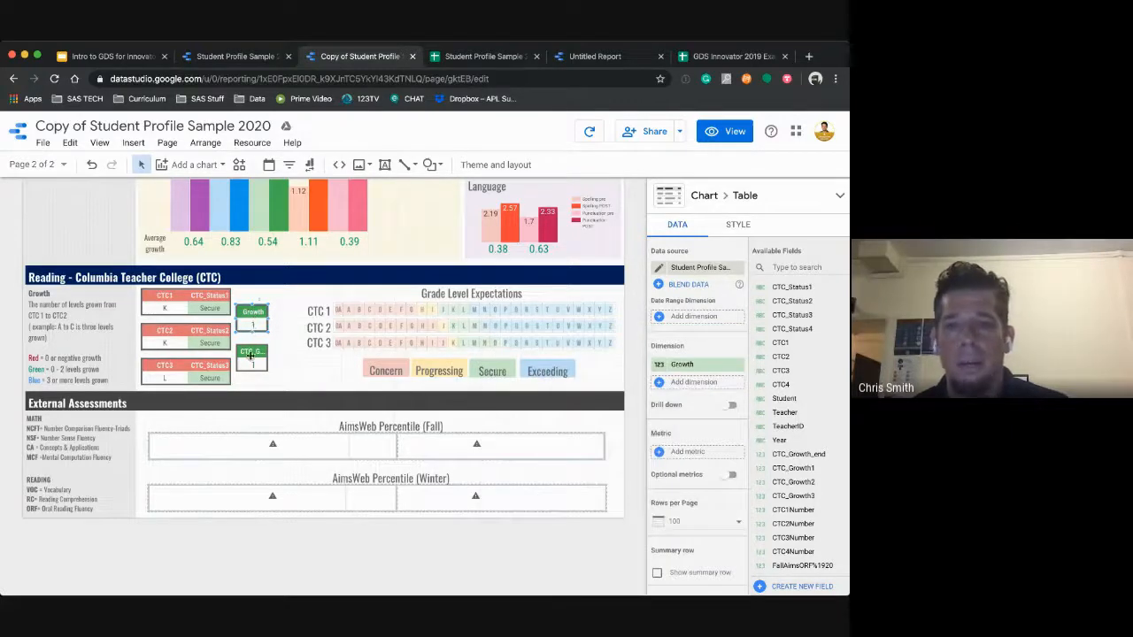
- Rename the CTC_Growth2 dimension of the lower small growth table to Growth
{"action": "left_click", "coordinate": [251, 351]}
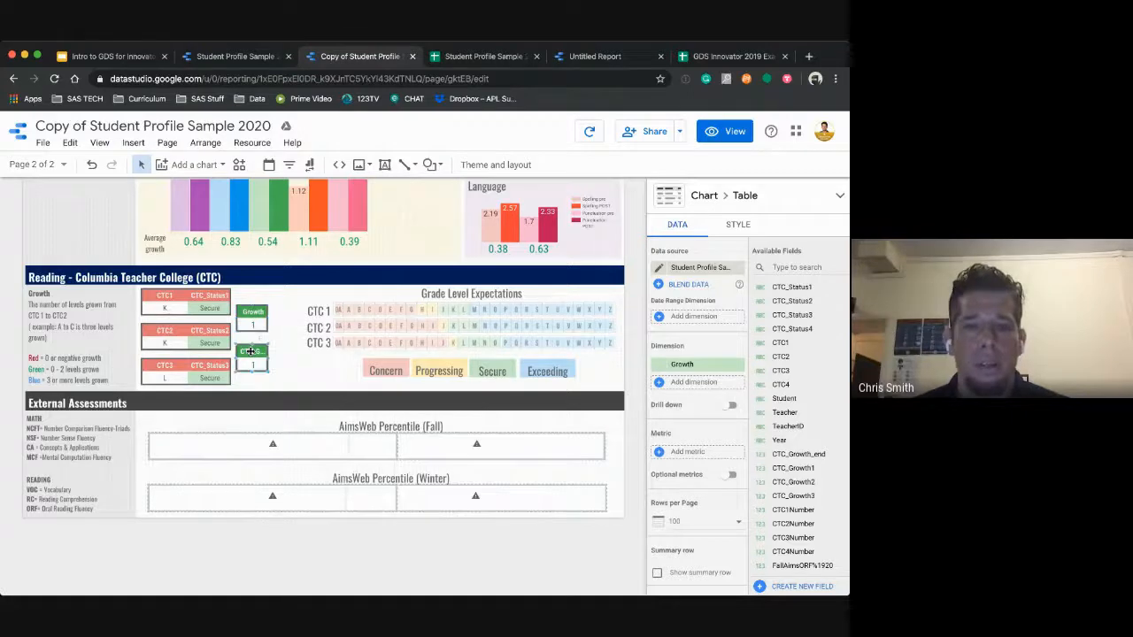
{"action": "left_click", "coordinate": [658, 364]}
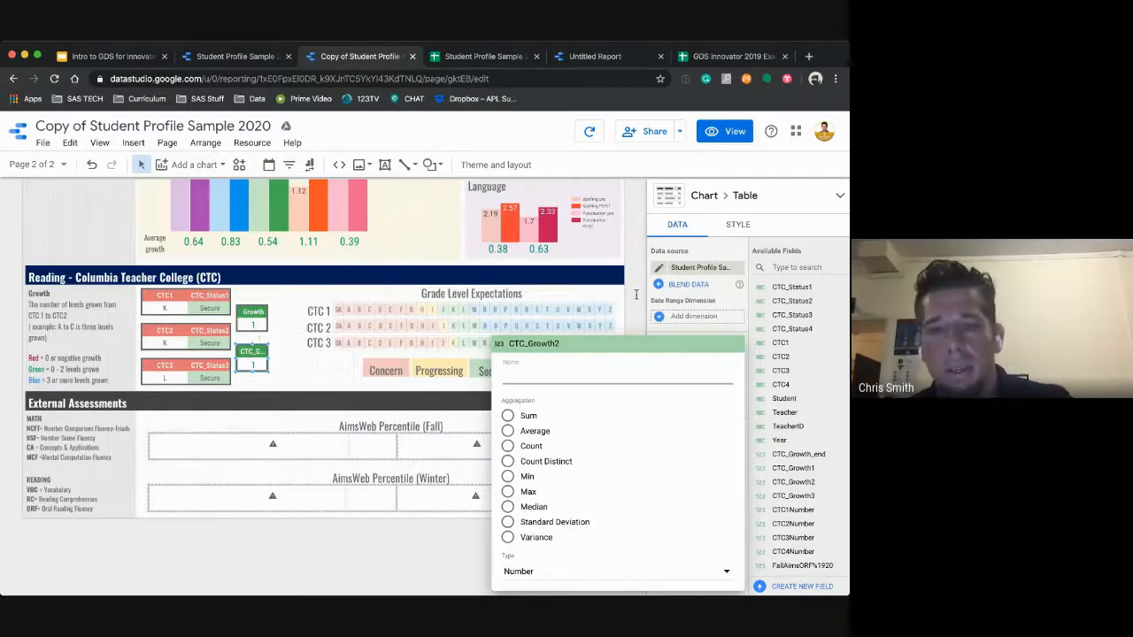
{"action": "type", "text": "Growth"}
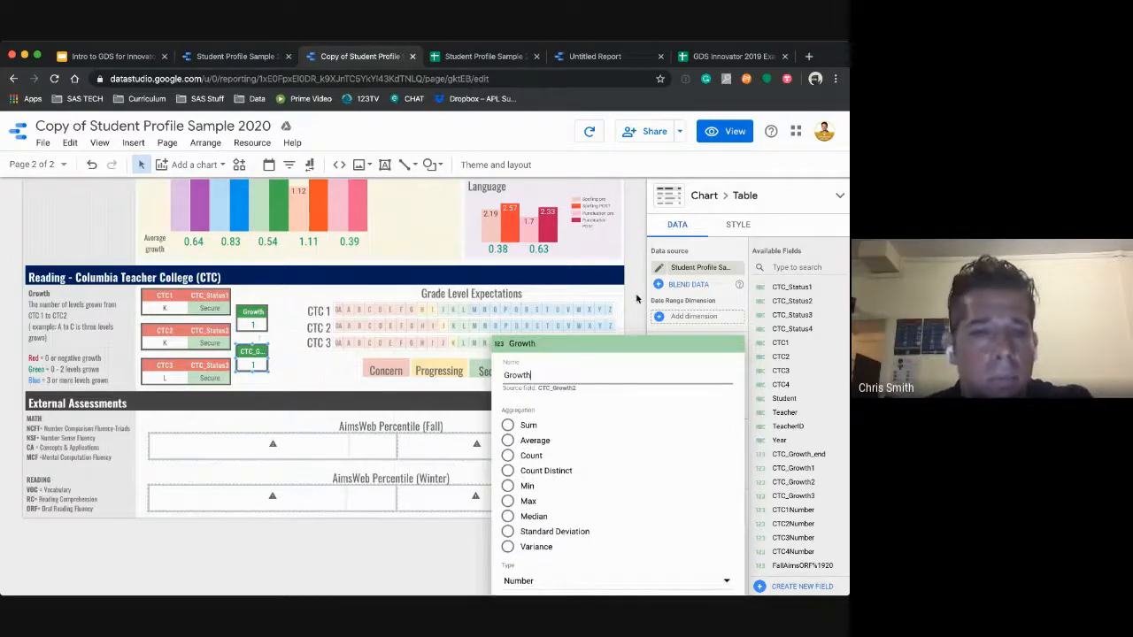
{"action": "key", "text": "Return"}
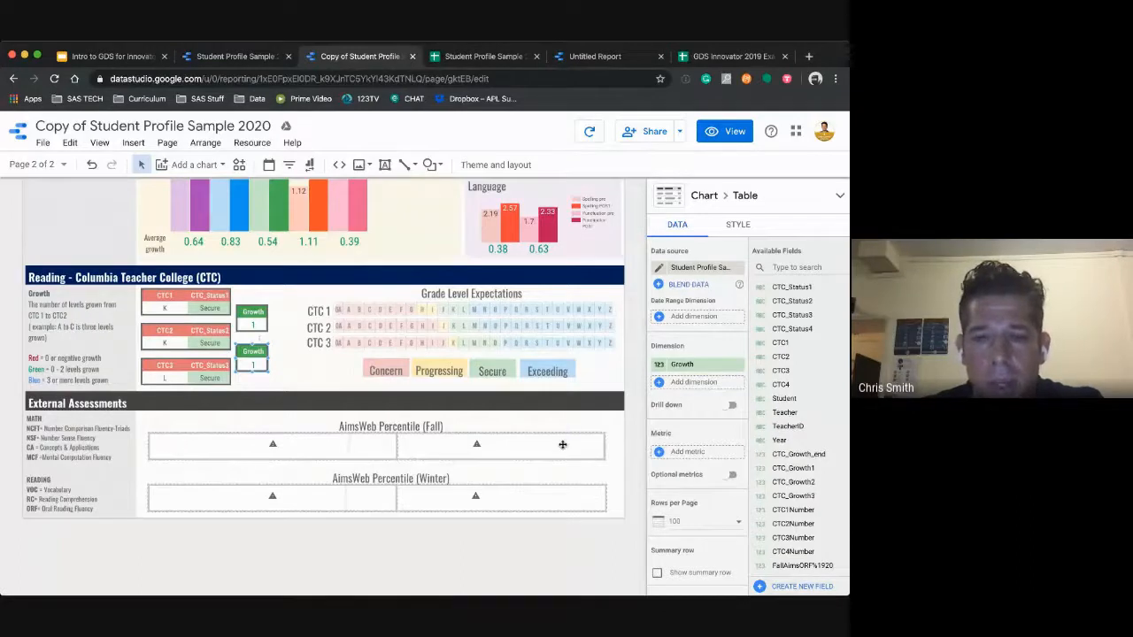
- Assign the added Student Profile Sample 2020 data source to the first AimsWeb Percentile table in both the Fall and Winter rows
{"action": "left_click", "coordinate": [195, 441]}
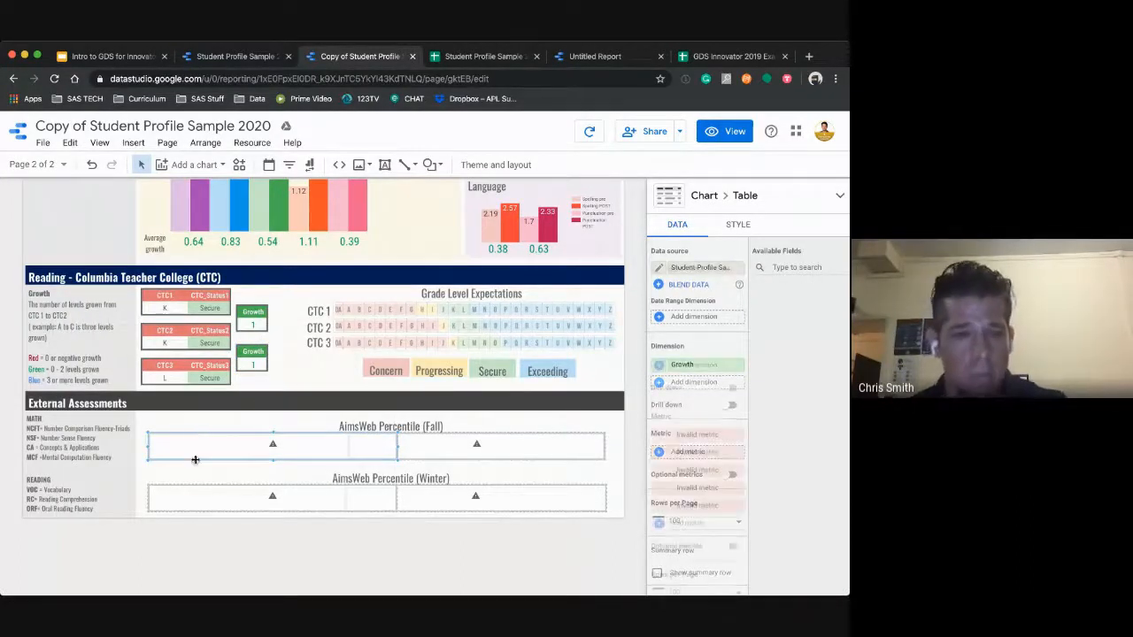
{"action": "left_click", "coordinate": [196, 497]}
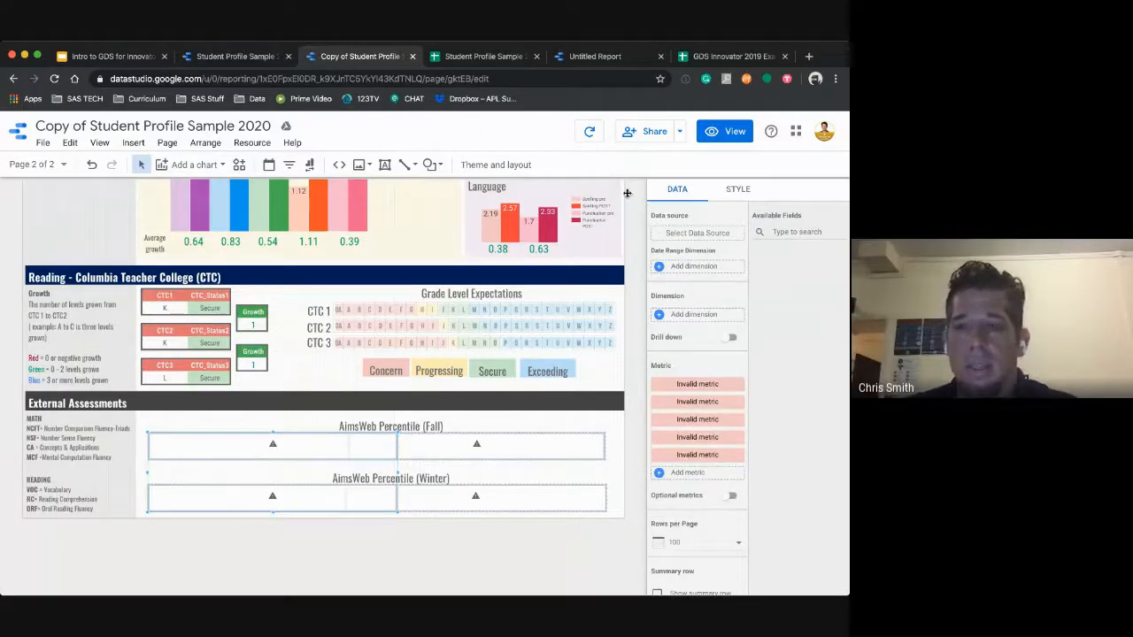
{"action": "left_click", "coordinate": [691, 235]}
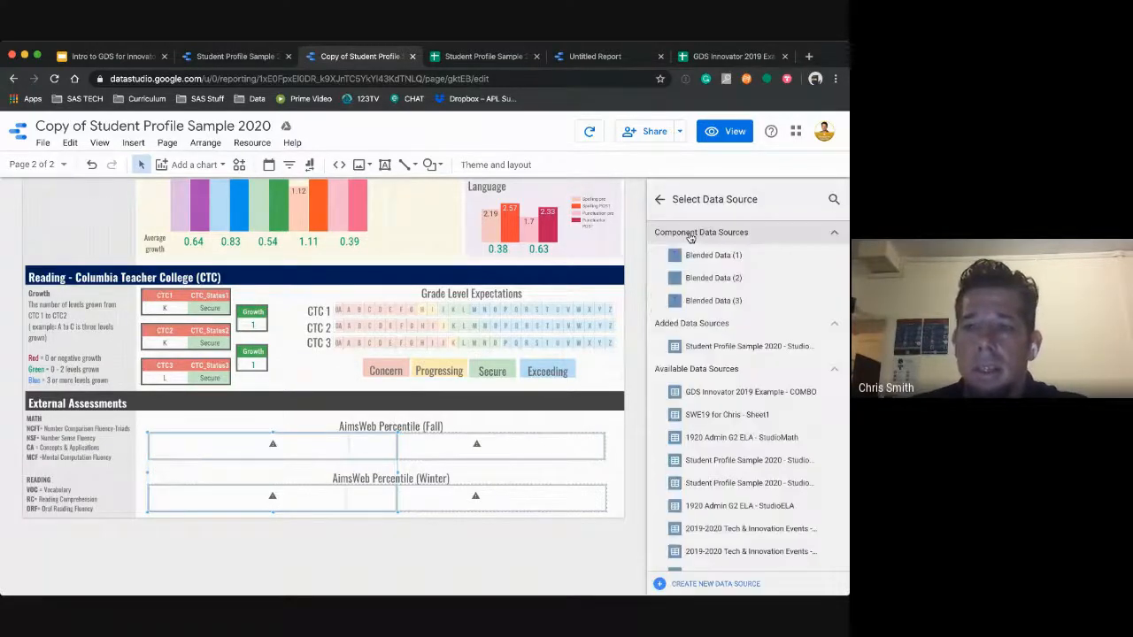
{"action": "left_click", "coordinate": [712, 347]}
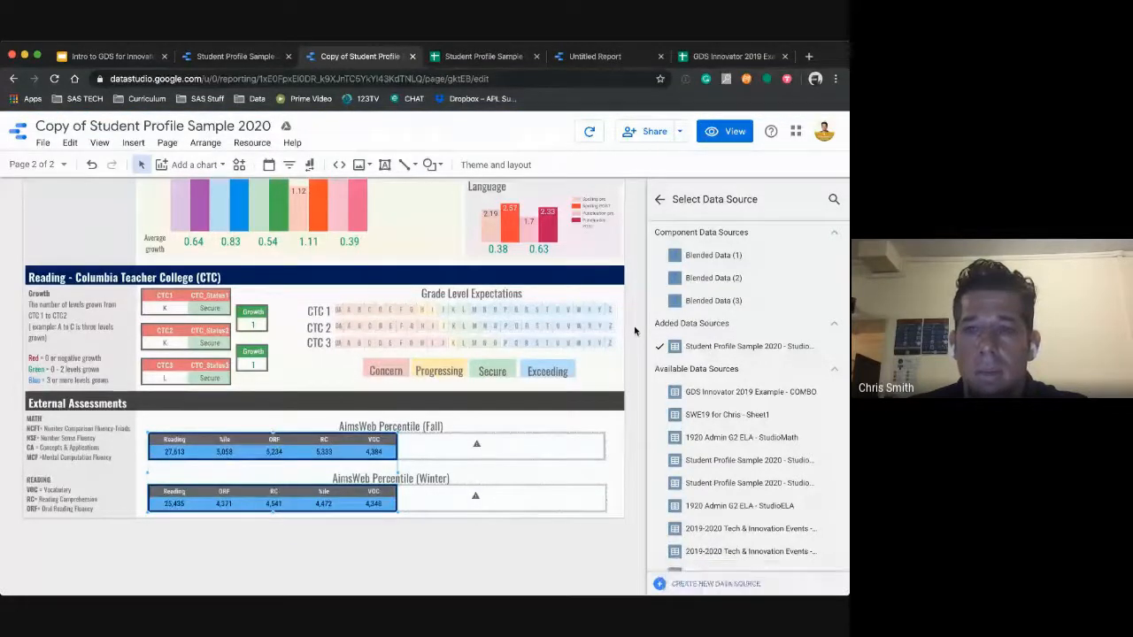
{"action": "left_click", "coordinate": [662, 201]}
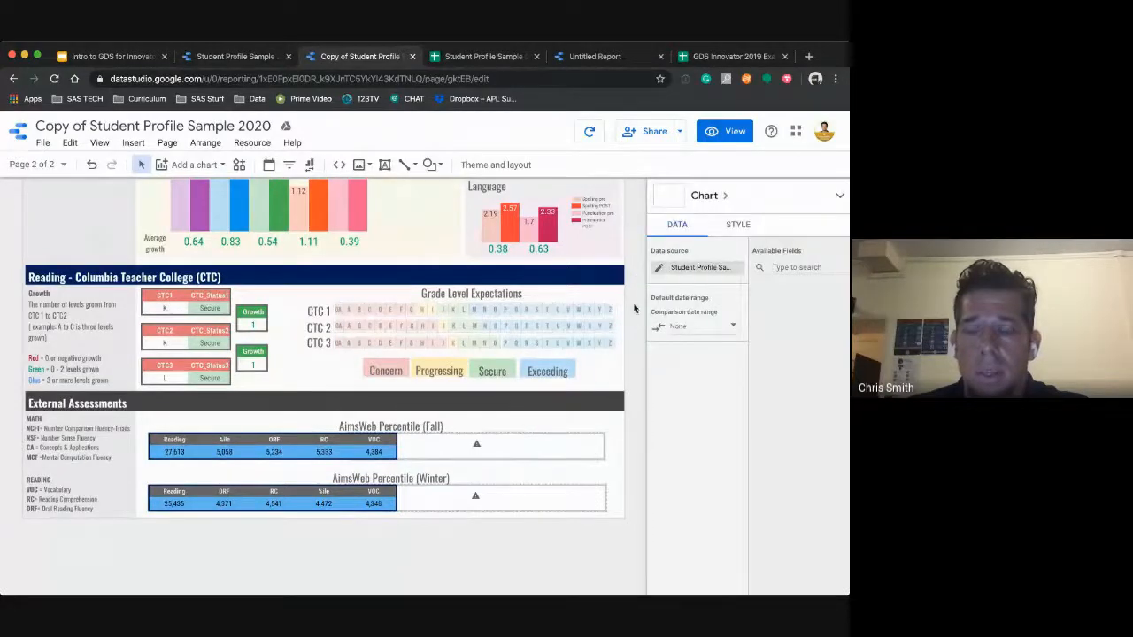
{"action": "left_click", "coordinate": [205, 475]}
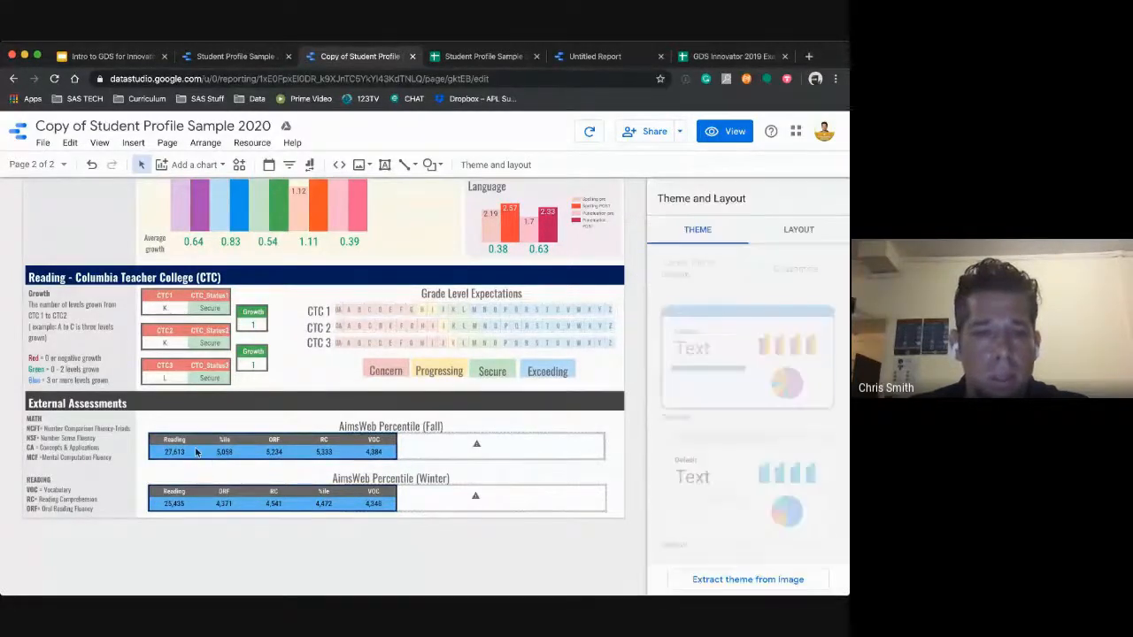
- Add Student as the dimension of the reconnected Fall and Winter AimsWeb reading tables
{"action": "left_click", "coordinate": [195, 450]}
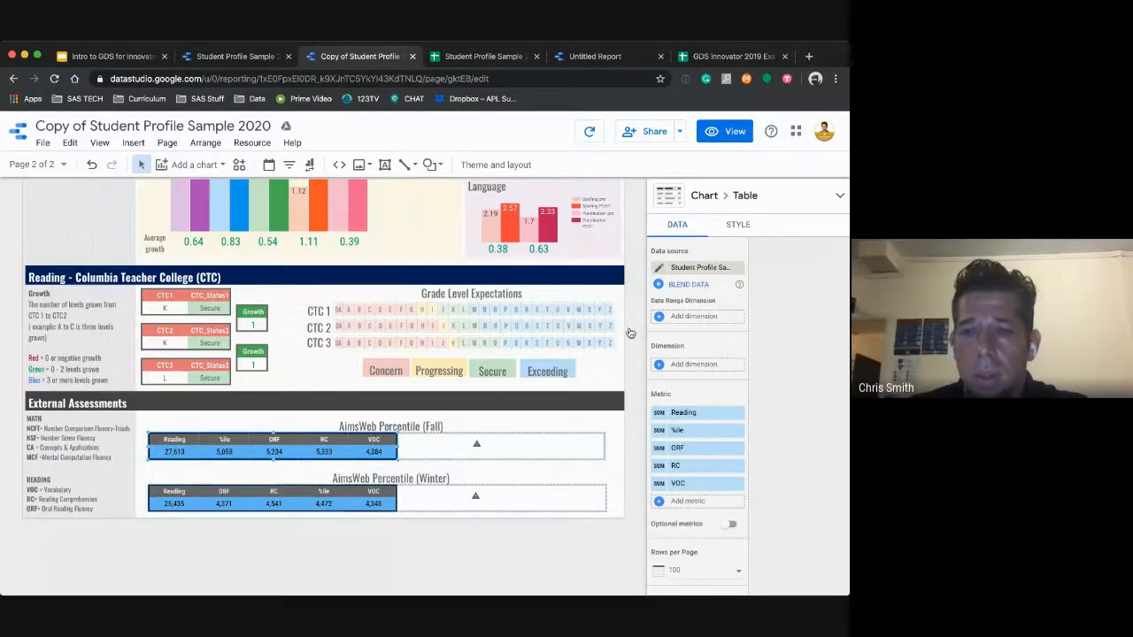
{"action": "mouse_move", "coordinate": [707, 364]}
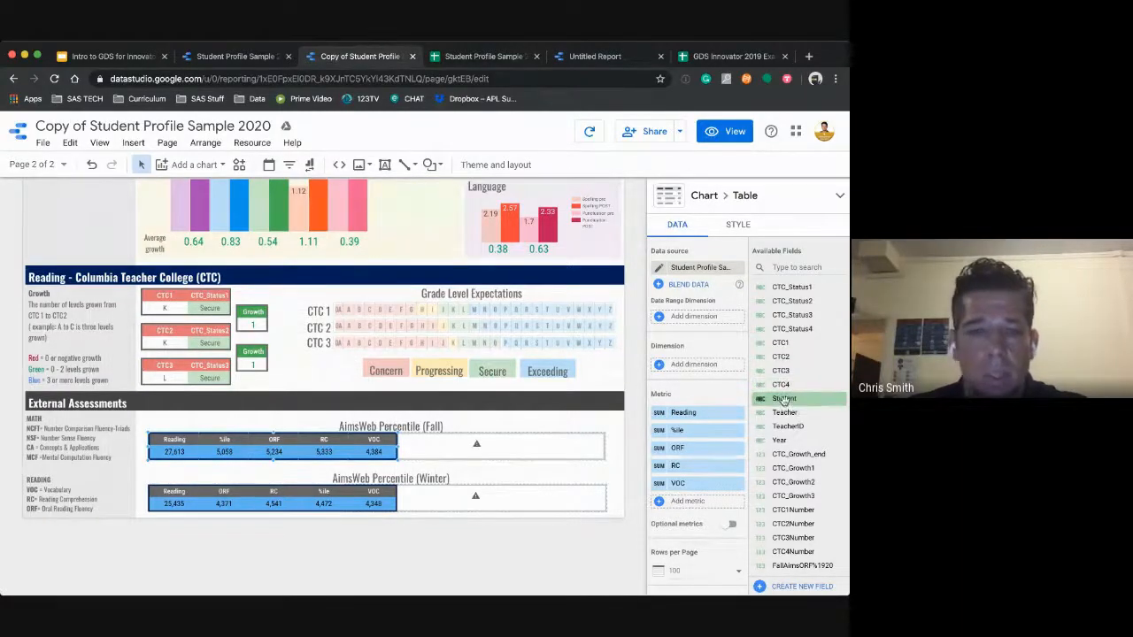
{"action": "left_click_drag", "start_coordinate": [773, 397], "coordinate": [679, 363]}
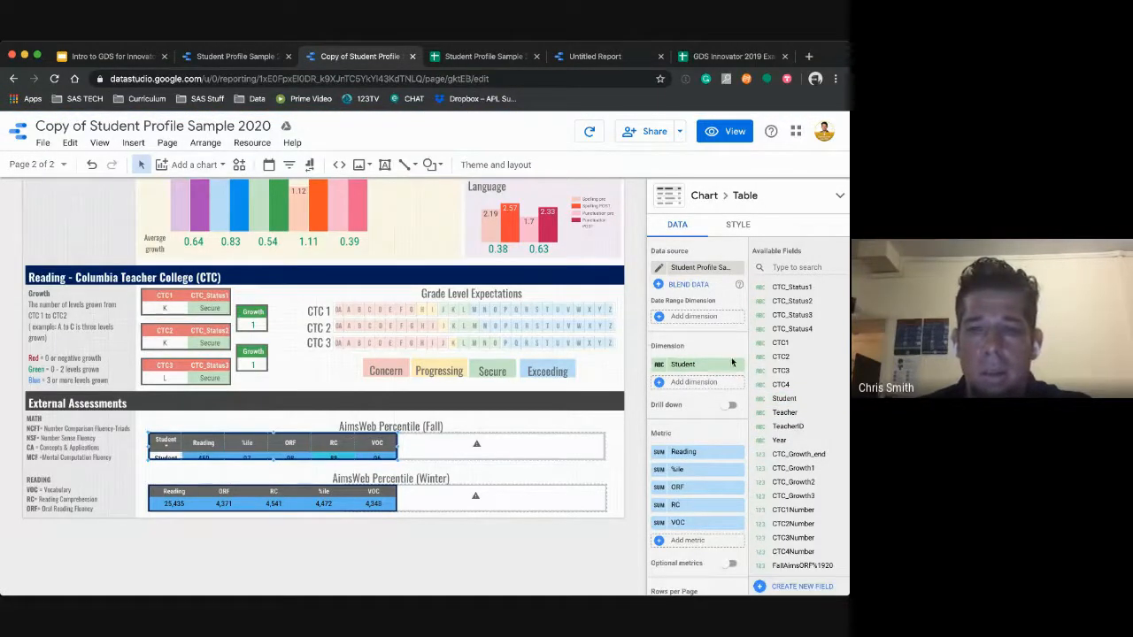
{"action": "scroll", "coordinate": [251, 450], "scroll_direction": "down", "scroll_amount": 2}
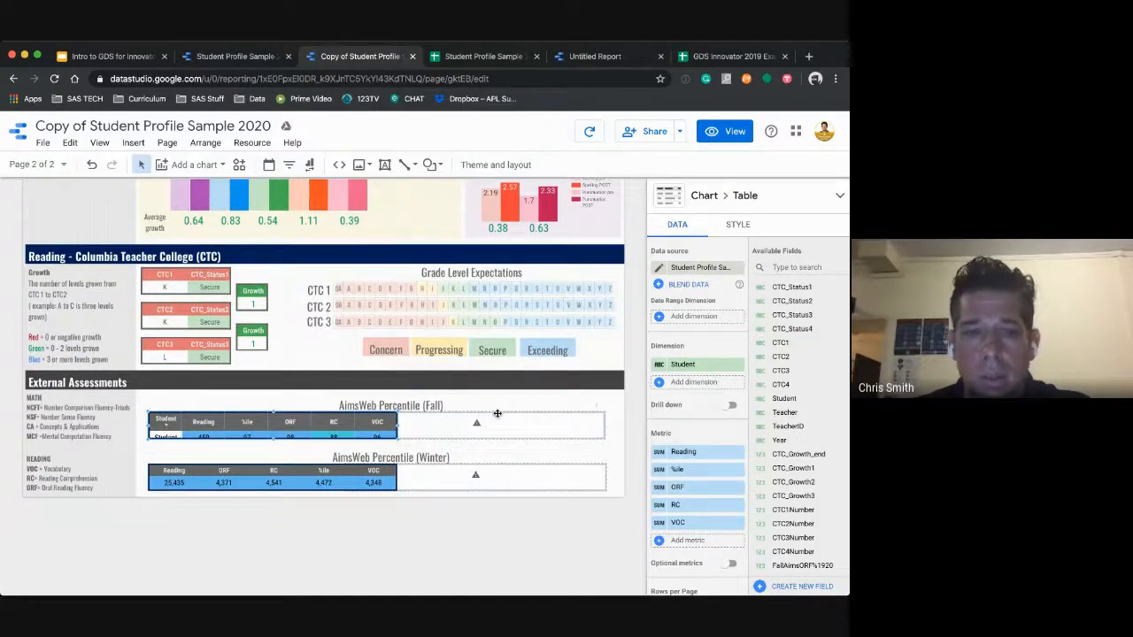
{"action": "left_click", "coordinate": [186, 479]}
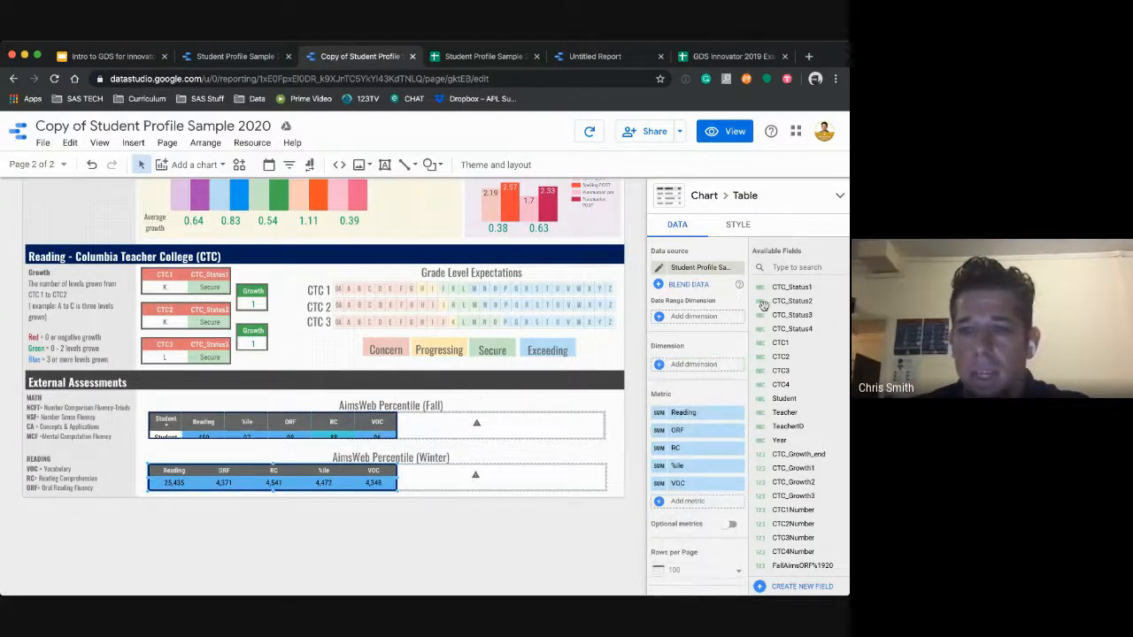
{"action": "left_click_drag", "start_coordinate": [784, 399], "coordinate": [687, 365]}
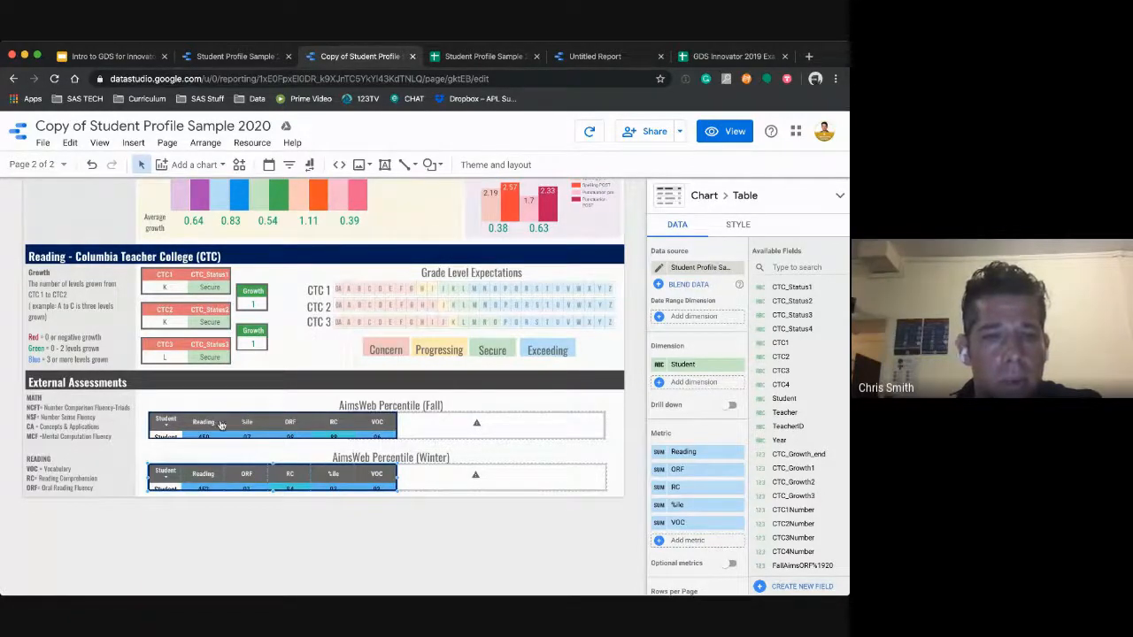
- Resize the columns of the Fall and Winter AimsWeb reading tables to fit their data
{"action": "right_click", "coordinate": [224, 426]}
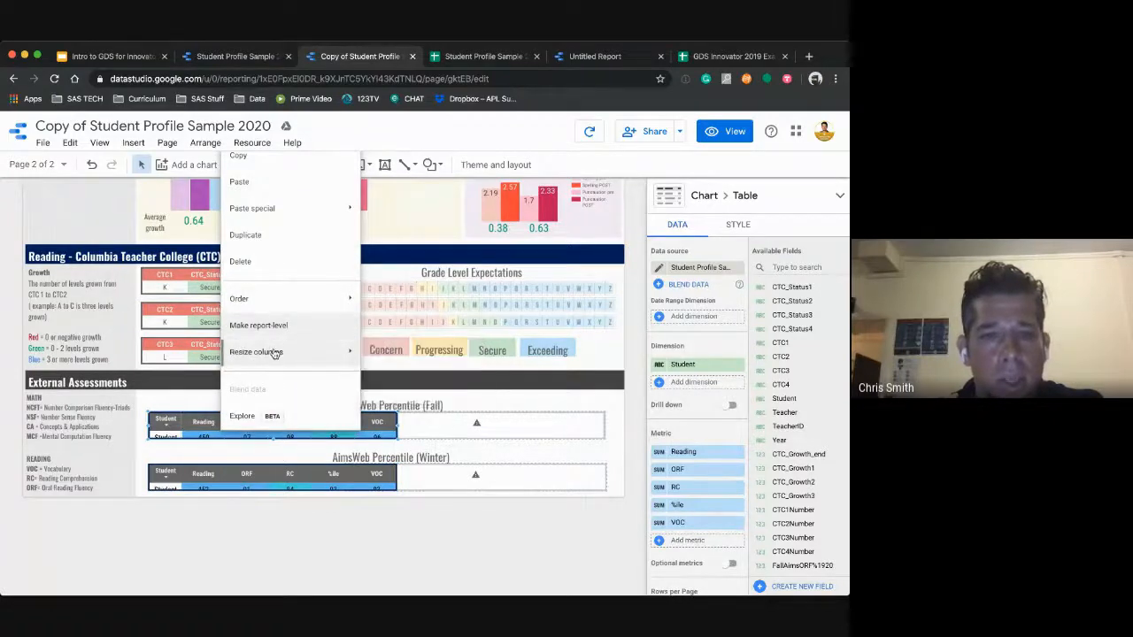
{"action": "mouse_move", "coordinate": [301, 358]}
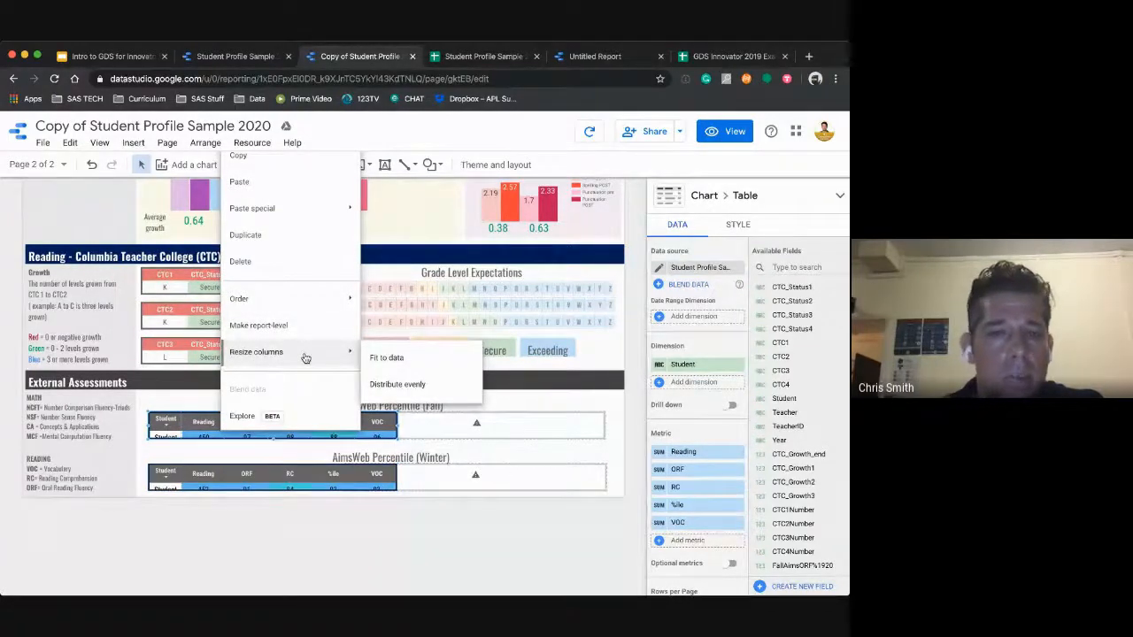
{"action": "left_click", "coordinate": [394, 359]}
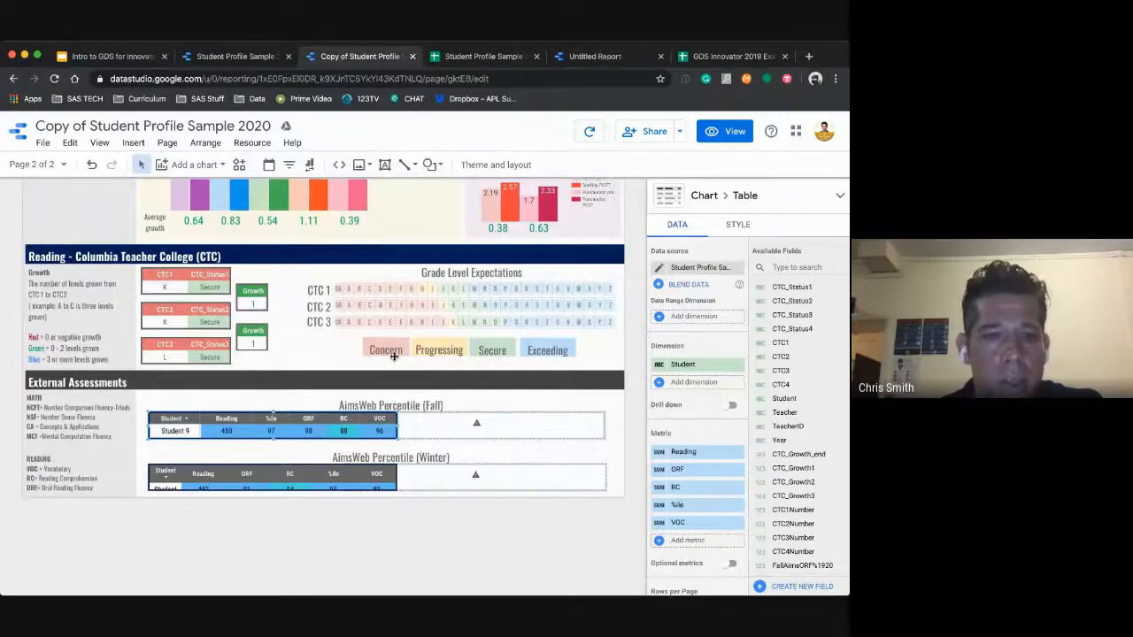
{"action": "left_click", "coordinate": [221, 474]}
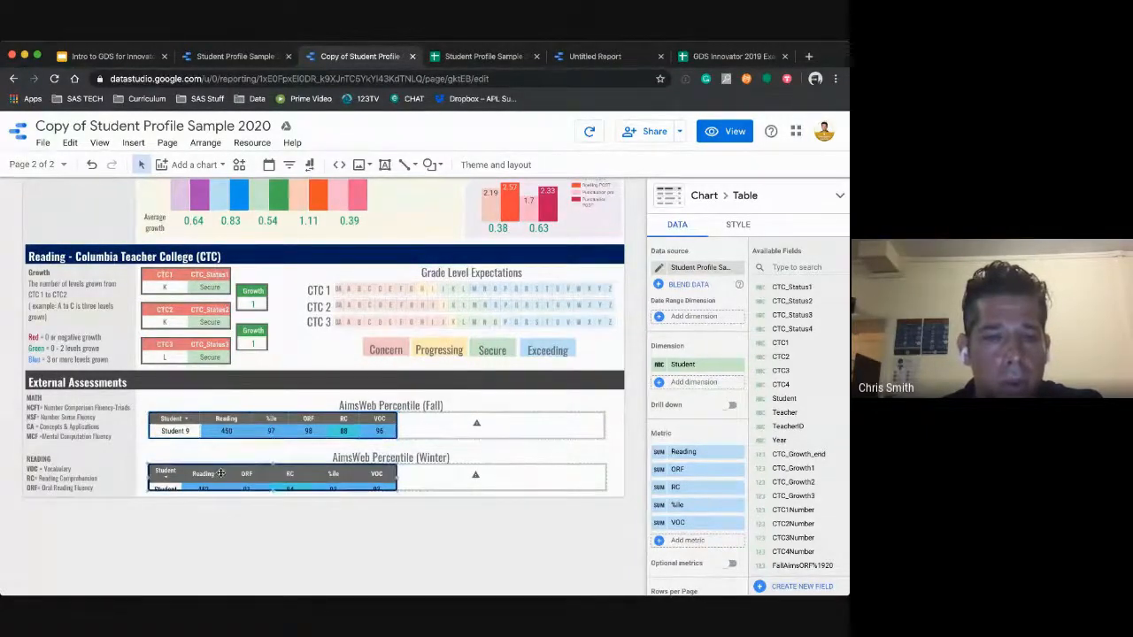
{"action": "right_click", "coordinate": [220, 473]}
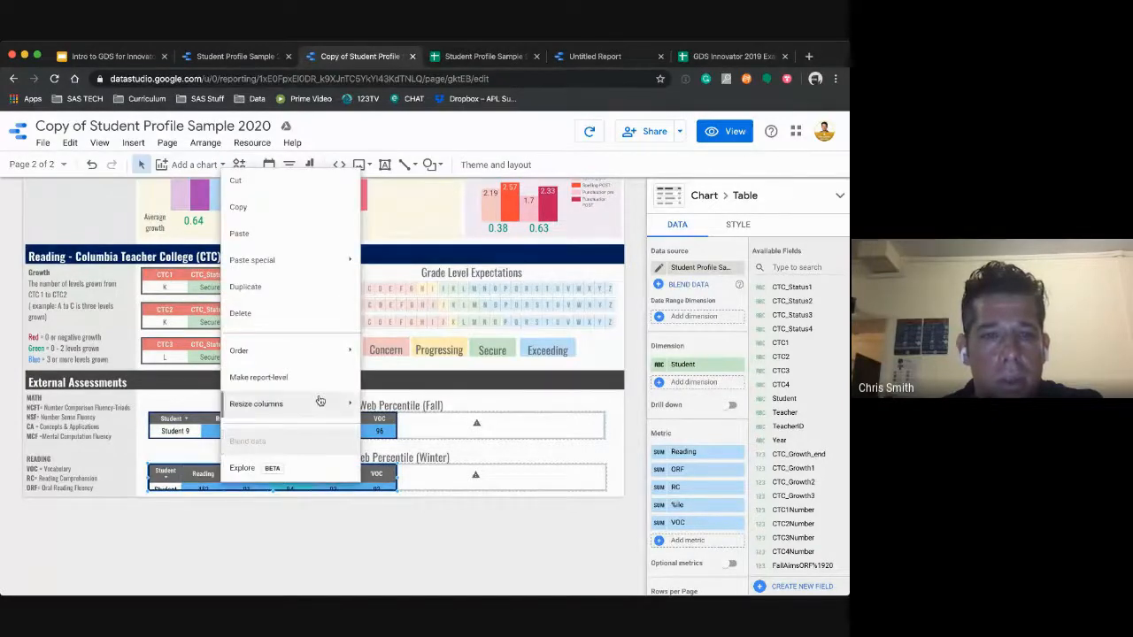
{"action": "mouse_move", "coordinate": [348, 402]}
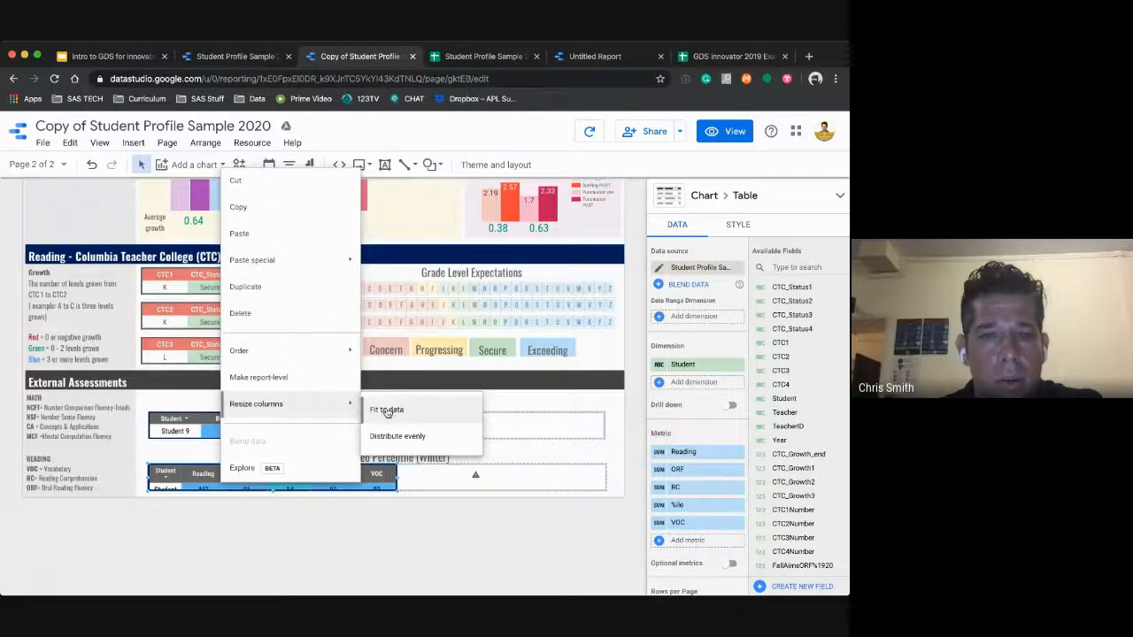
{"action": "left_click", "coordinate": [387, 411]}
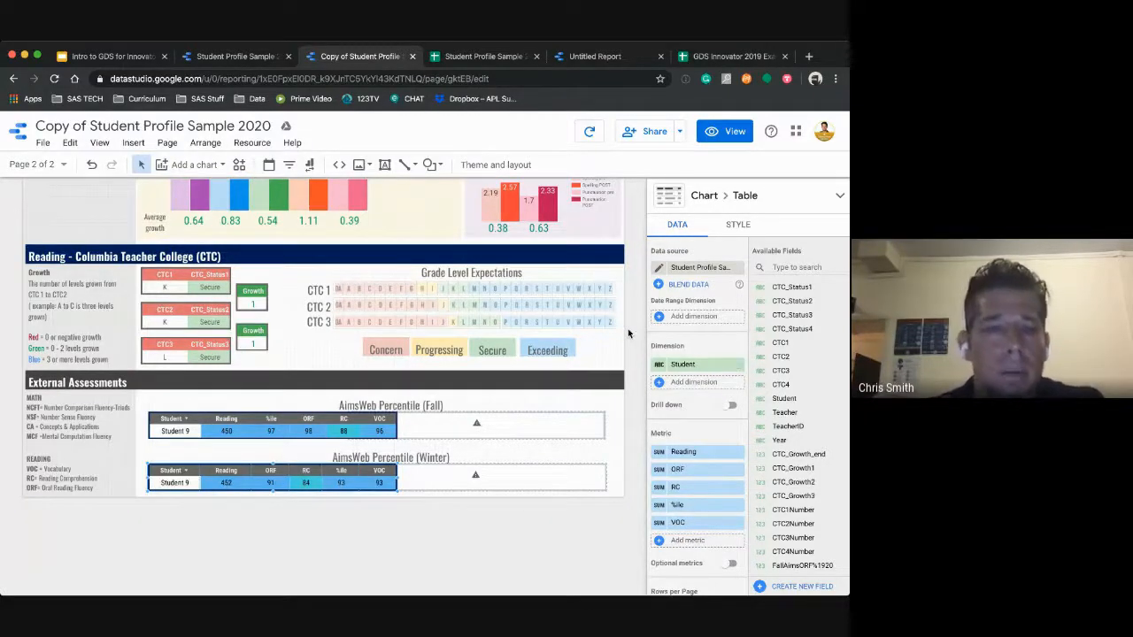
- Connect a new Google Sheets data source to the StudioMath worksheet of the Student Profile Sample 2020 spreadsheet
{"action": "scroll", "coordinate": [629, 334], "scroll_direction": "up", "scroll_amount": 3}
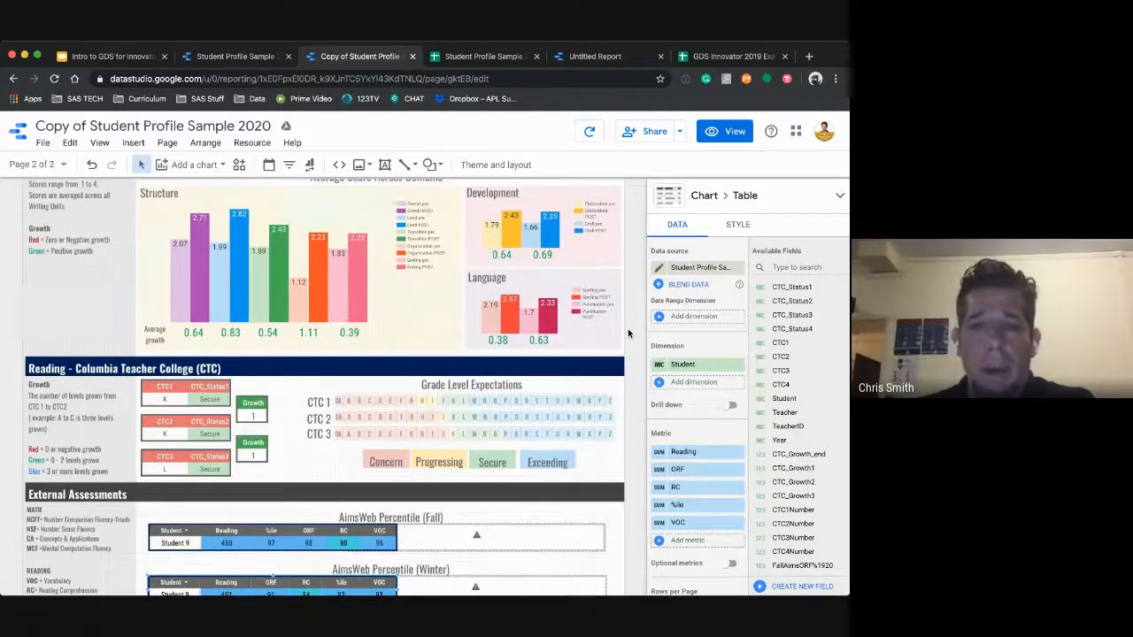
{"action": "scroll", "coordinate": [628, 334], "scroll_direction": "up", "scroll_amount": 5}
{"action": "scroll", "coordinate": [628, 334], "scroll_direction": "up", "scroll_amount": 5}
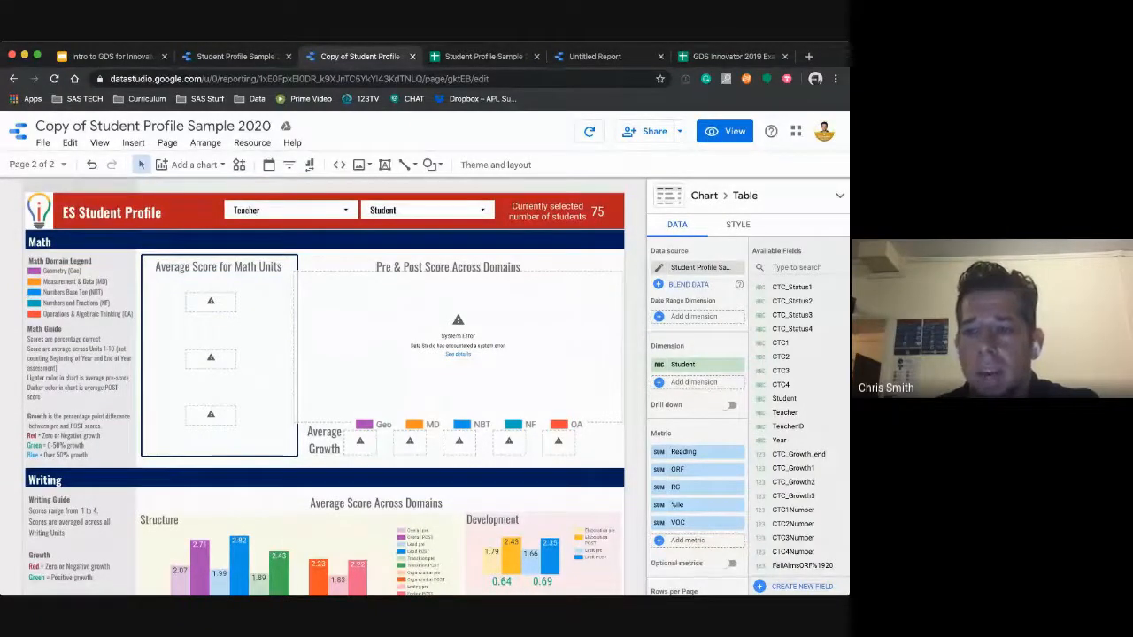
{"action": "left_click", "coordinate": [254, 144]}
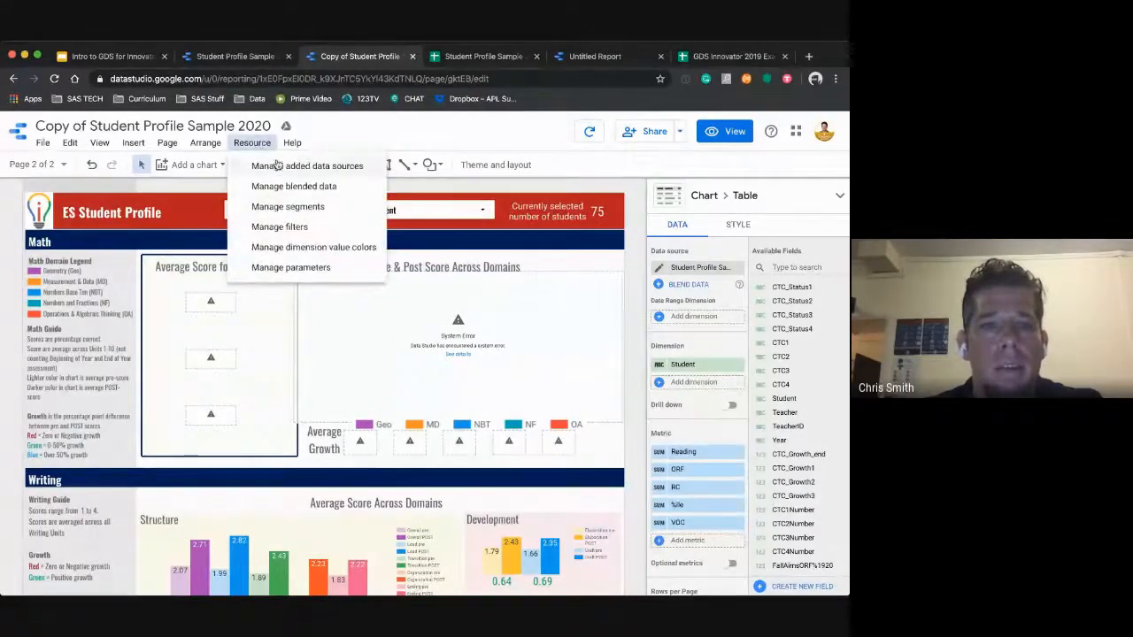
{"action": "left_click", "coordinate": [335, 166]}
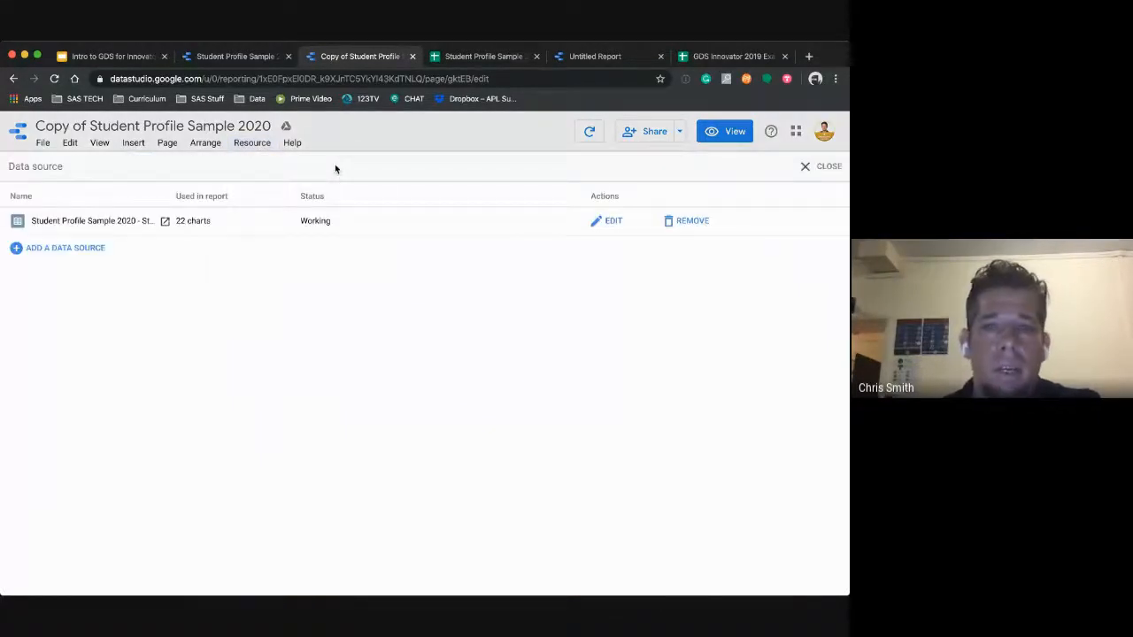
{"action": "left_click", "coordinate": [73, 252]}
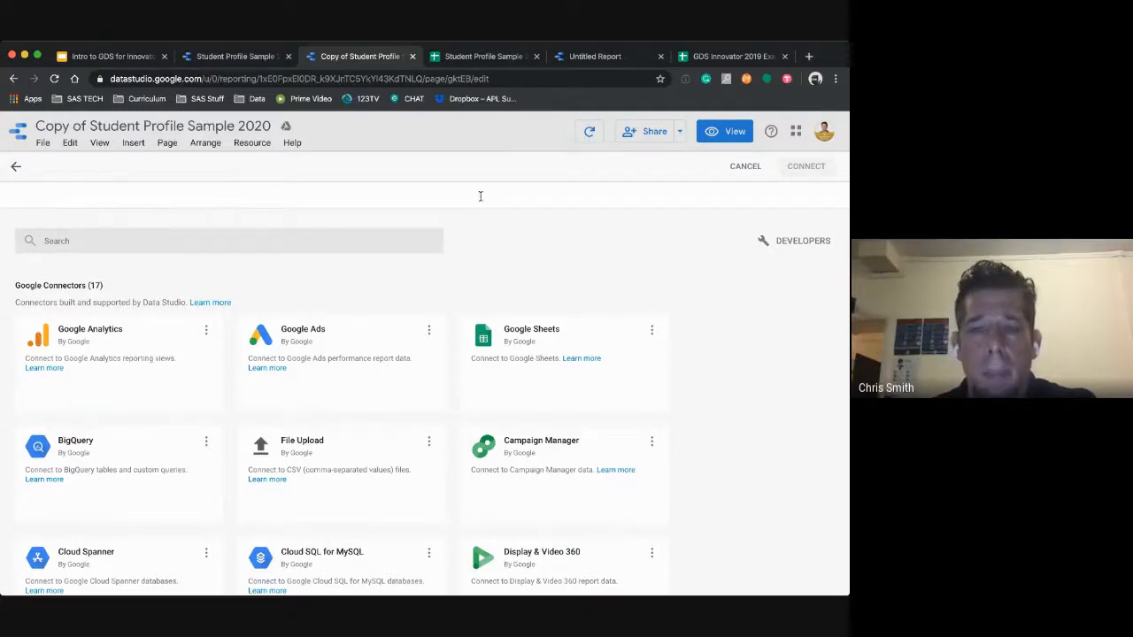
{"action": "left_click", "coordinate": [527, 385]}
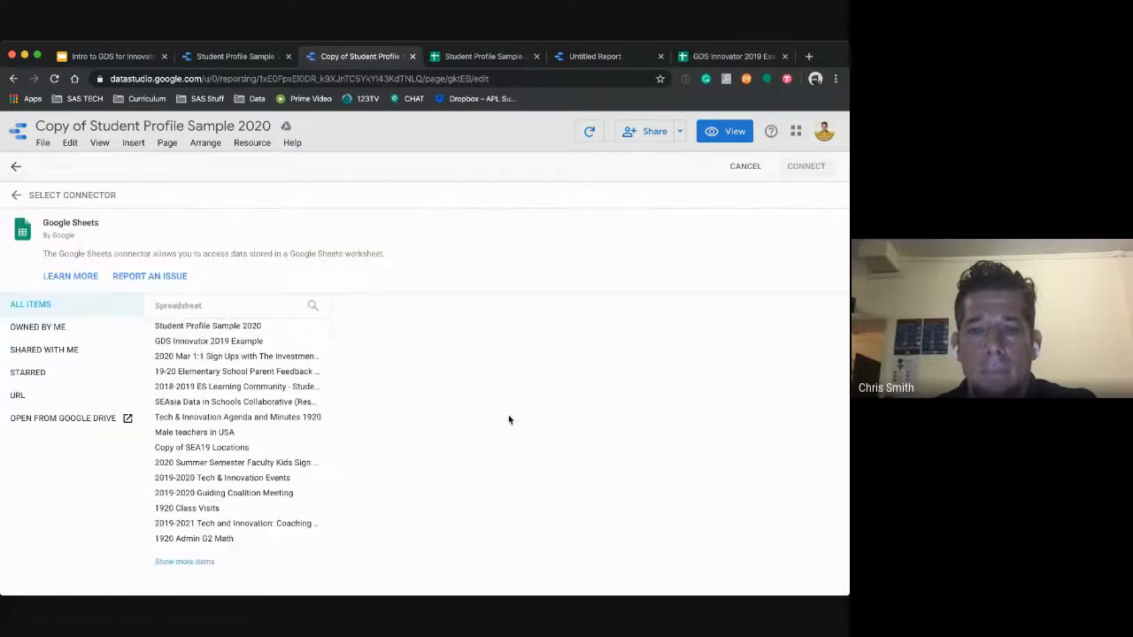
{"action": "left_click", "coordinate": [204, 329]}
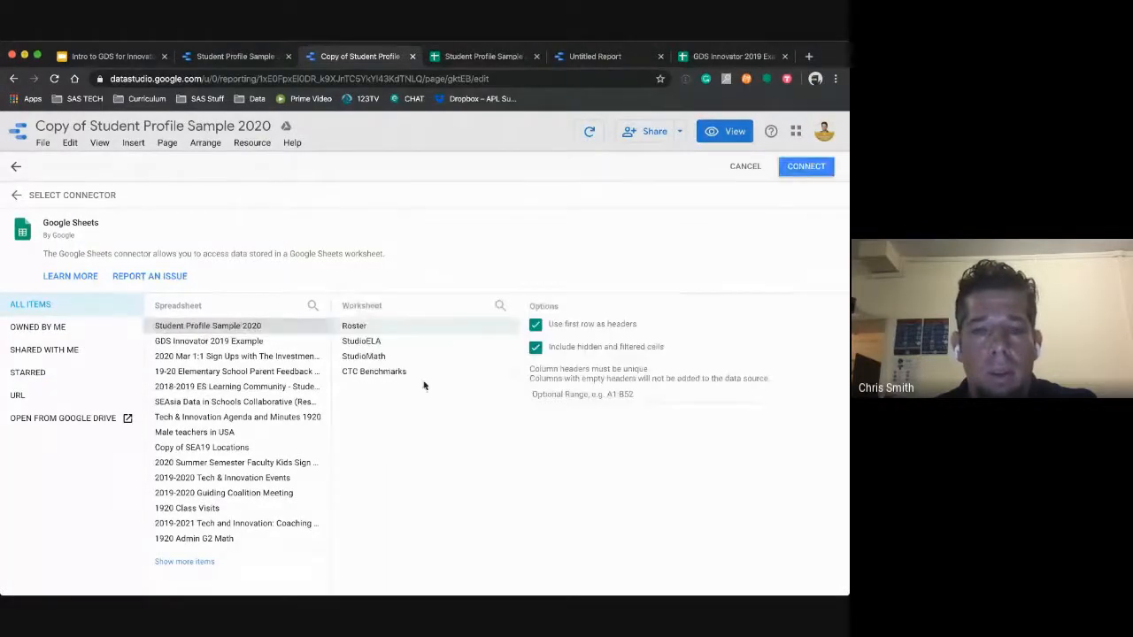
{"action": "left_click", "coordinate": [363, 356]}
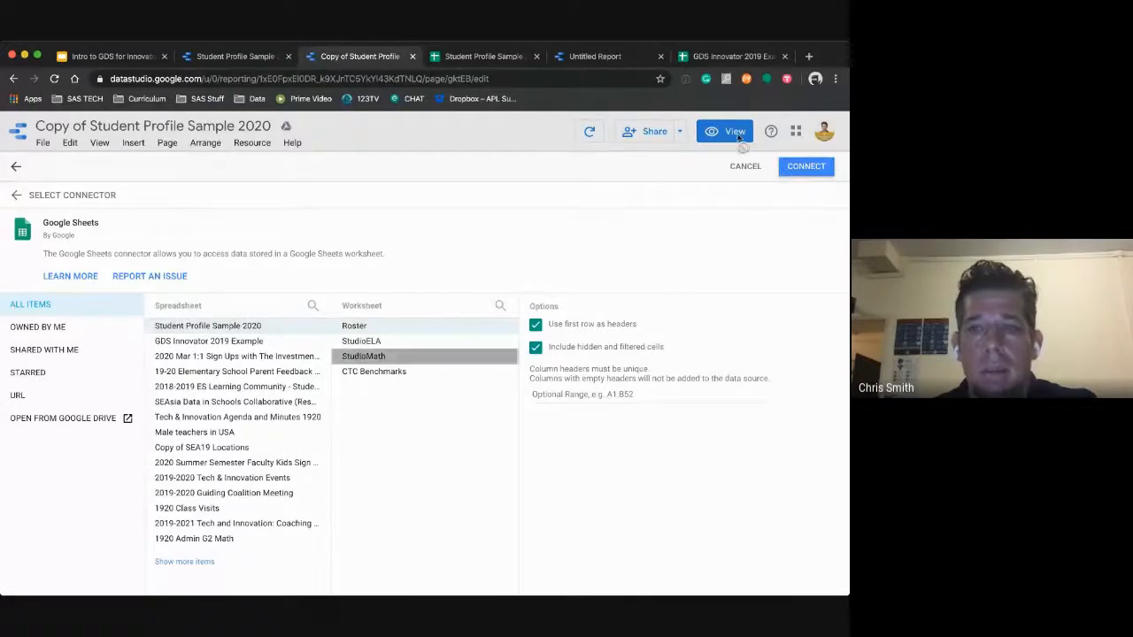
{"action": "left_click", "coordinate": [810, 169]}
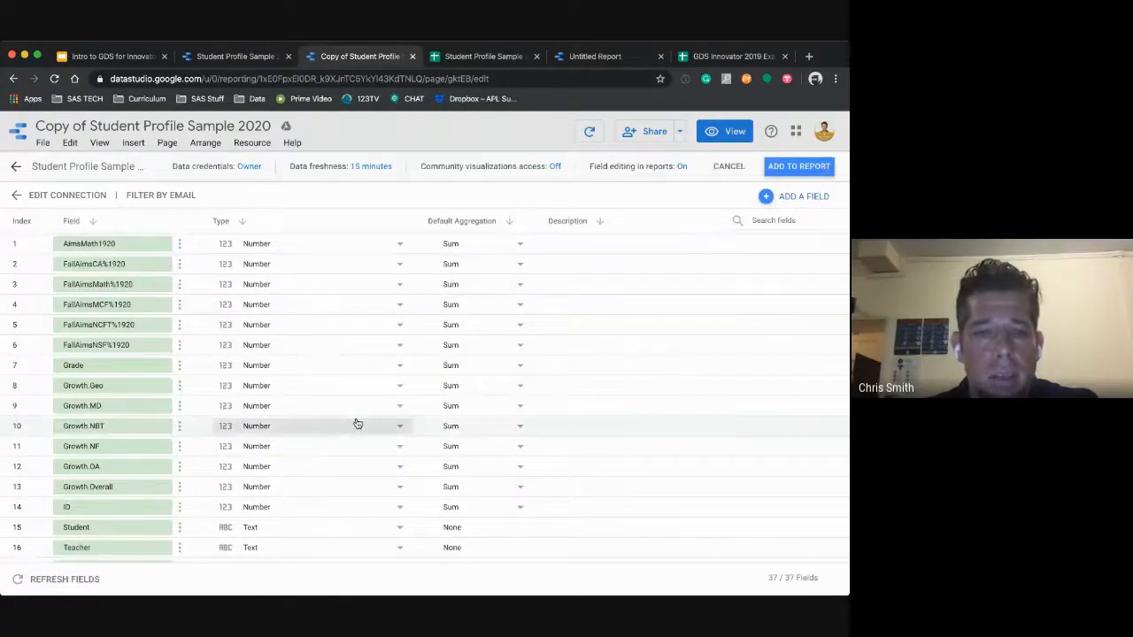
- Review the StudioMath fields, add the data source to the report and return to the report page
{"action": "scroll", "coordinate": [358, 424], "scroll_direction": "down", "scroll_amount": 5}
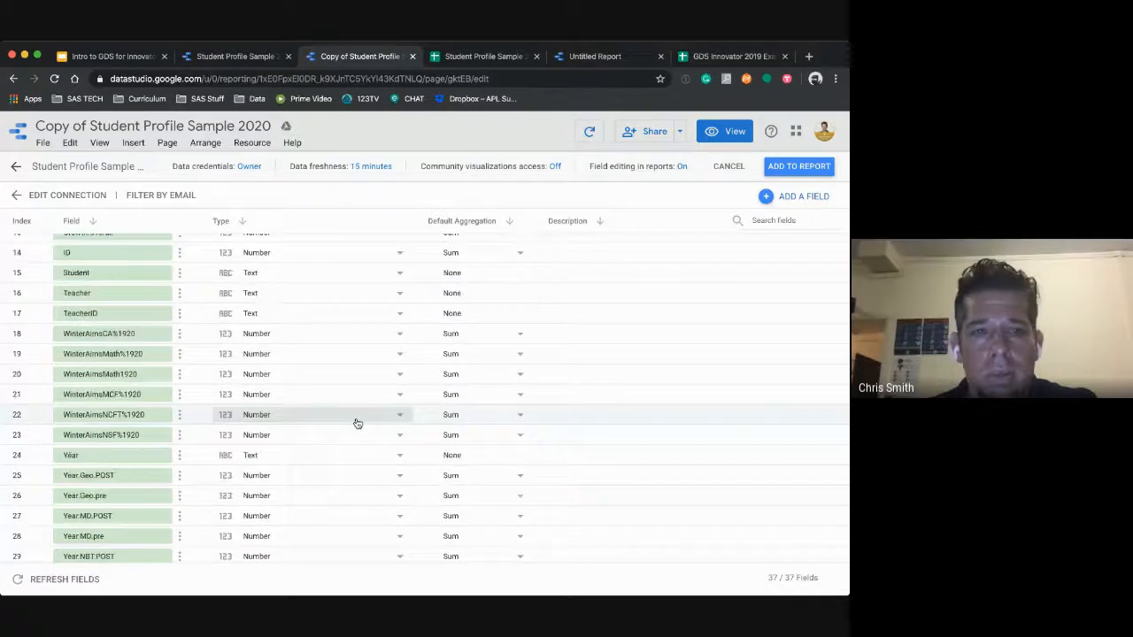
{"action": "scroll", "coordinate": [602, 207], "scroll_direction": "up", "scroll_amount": 5}
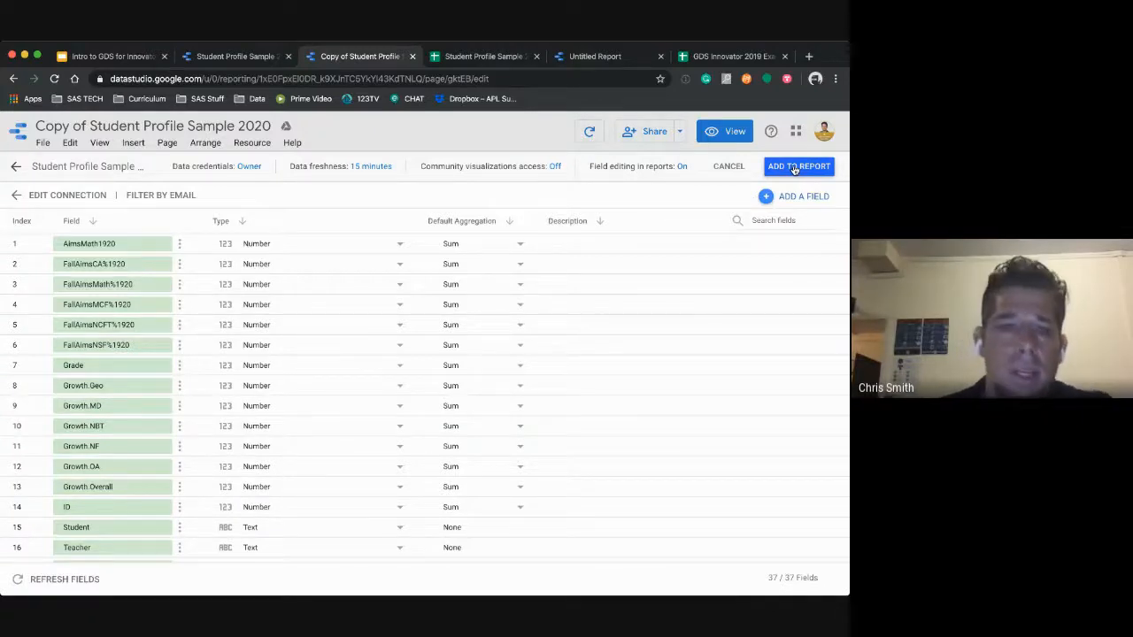
{"action": "left_click", "coordinate": [796, 167]}
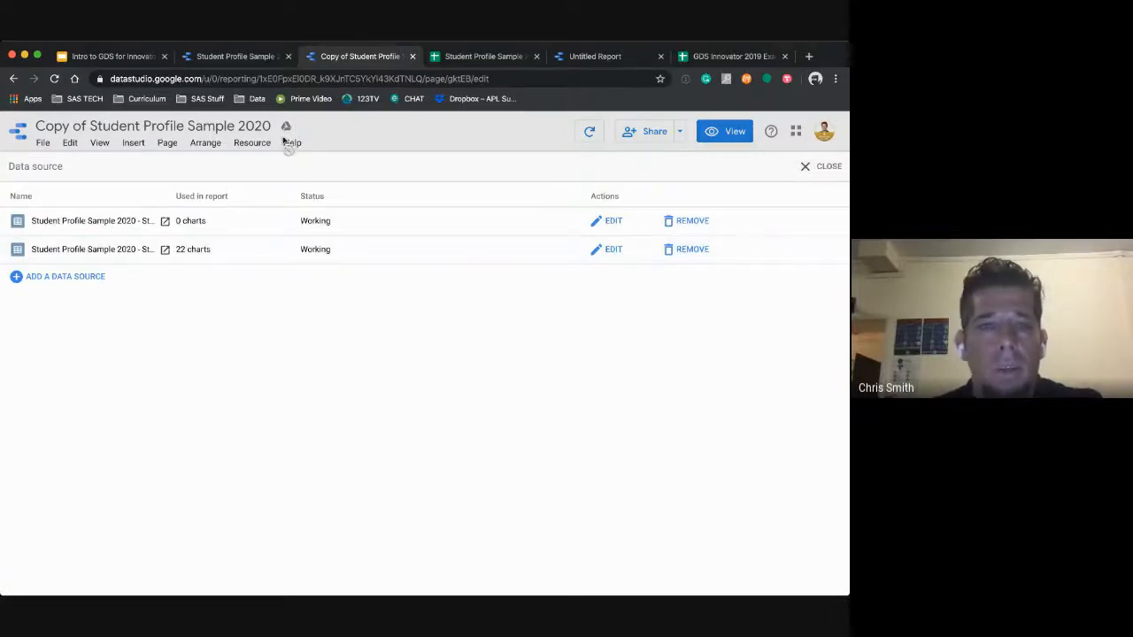
{"action": "left_click", "coordinate": [807, 168]}
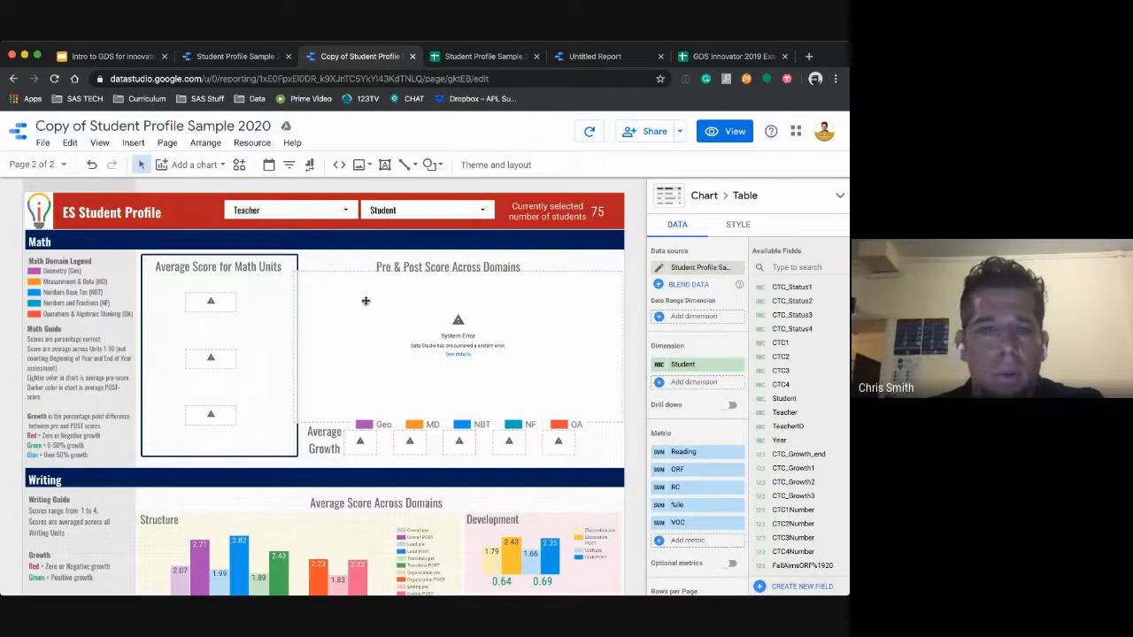
- Assign the added StudioMath data source to all three scorecards under Average Score for Math Units
{"action": "left_click", "coordinate": [191, 301]}
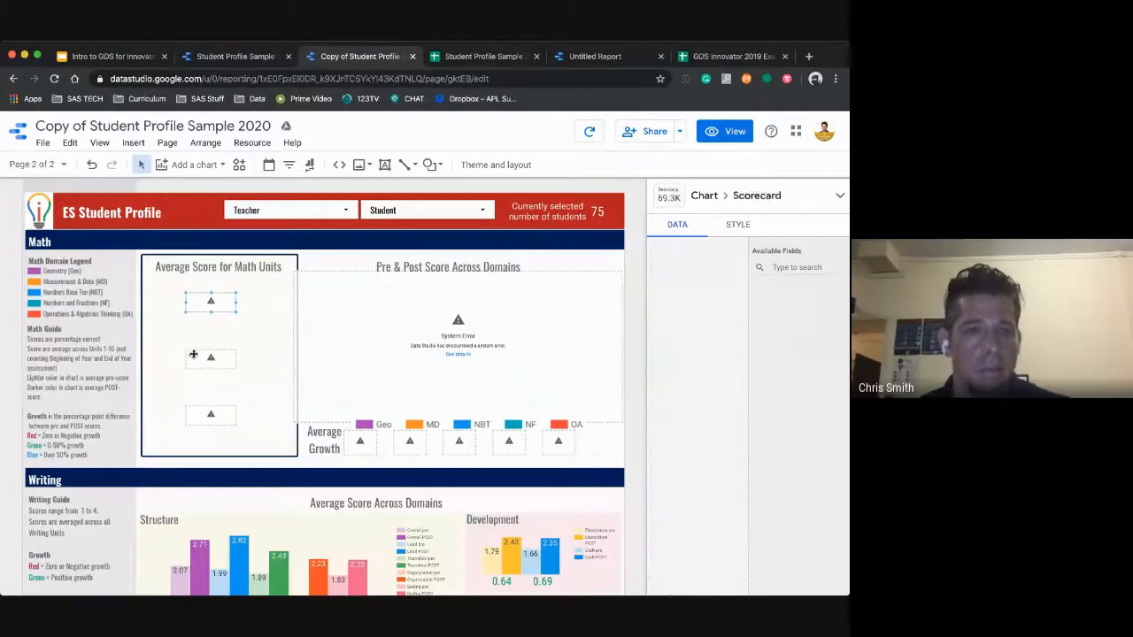
{"action": "left_click", "coordinate": [193, 355], "text": "shift"}
{"action": "left_click", "coordinate": [196, 414], "text": "shift"}
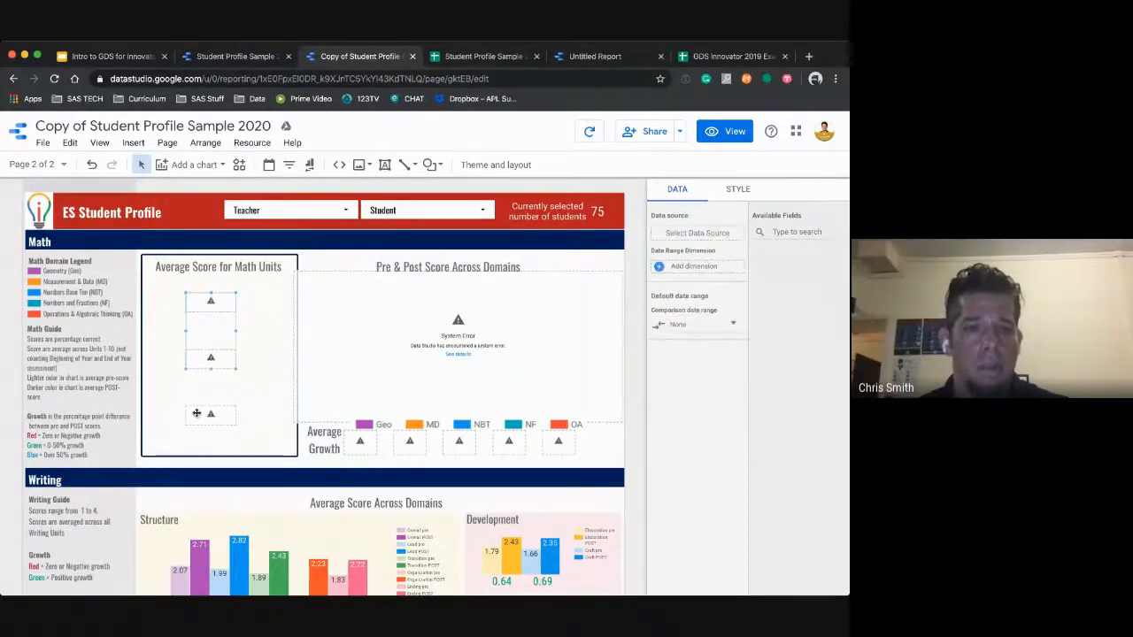
{"action": "left_click", "coordinate": [708, 234]}
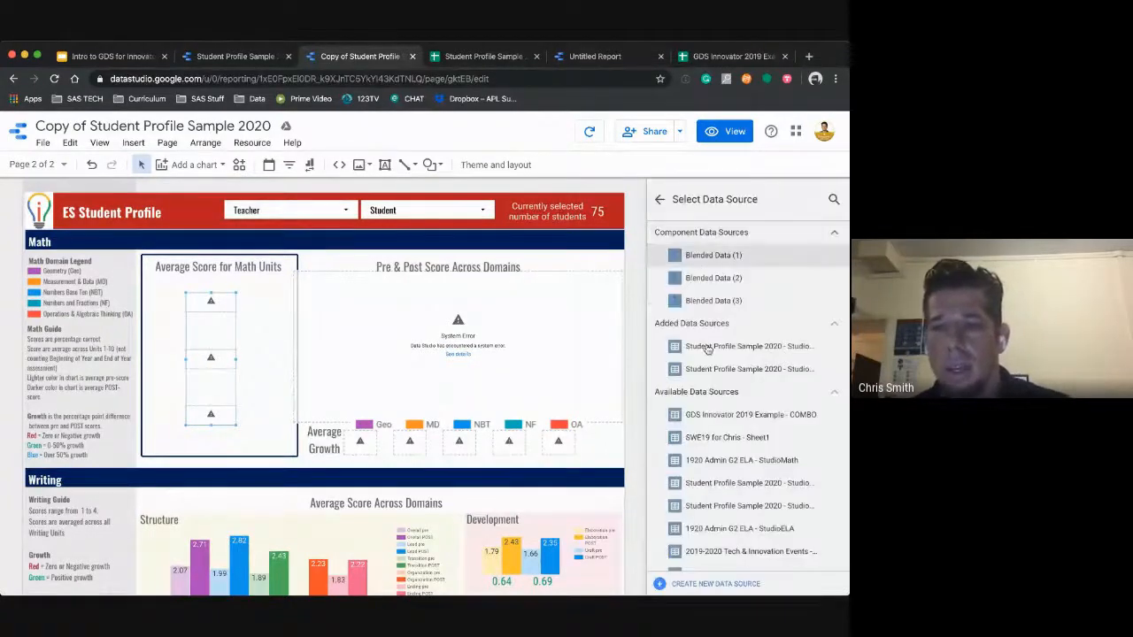
{"action": "left_click", "coordinate": [753, 348]}
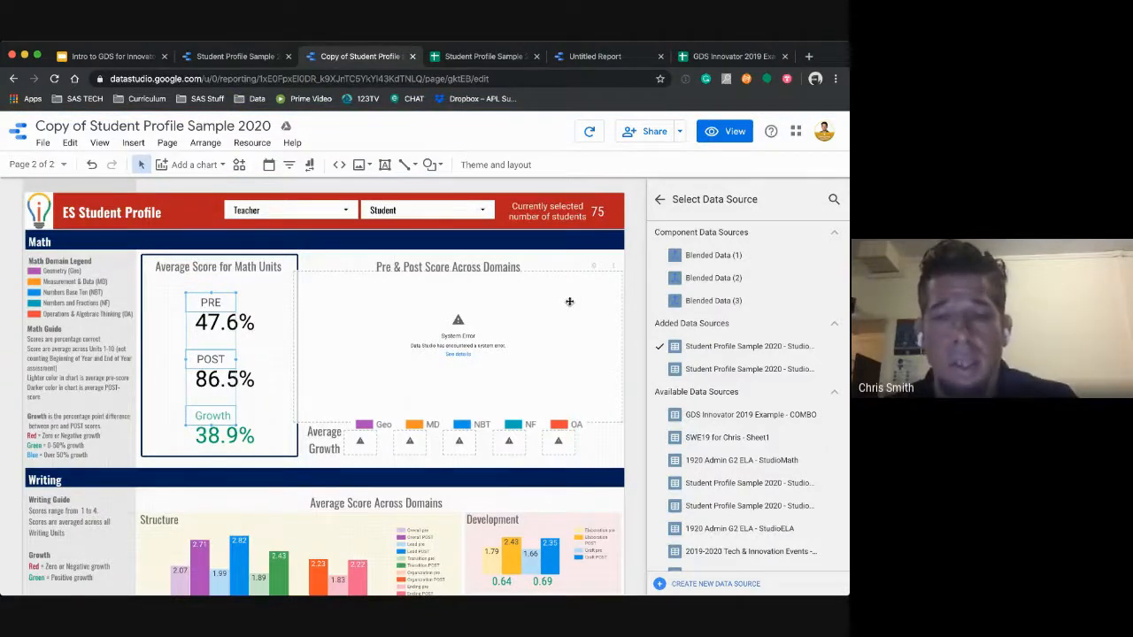
- Assign the StudioMath data source to the Pre & Post Score Across Domains bar chart in the Math section
{"action": "left_click", "coordinate": [544, 306]}
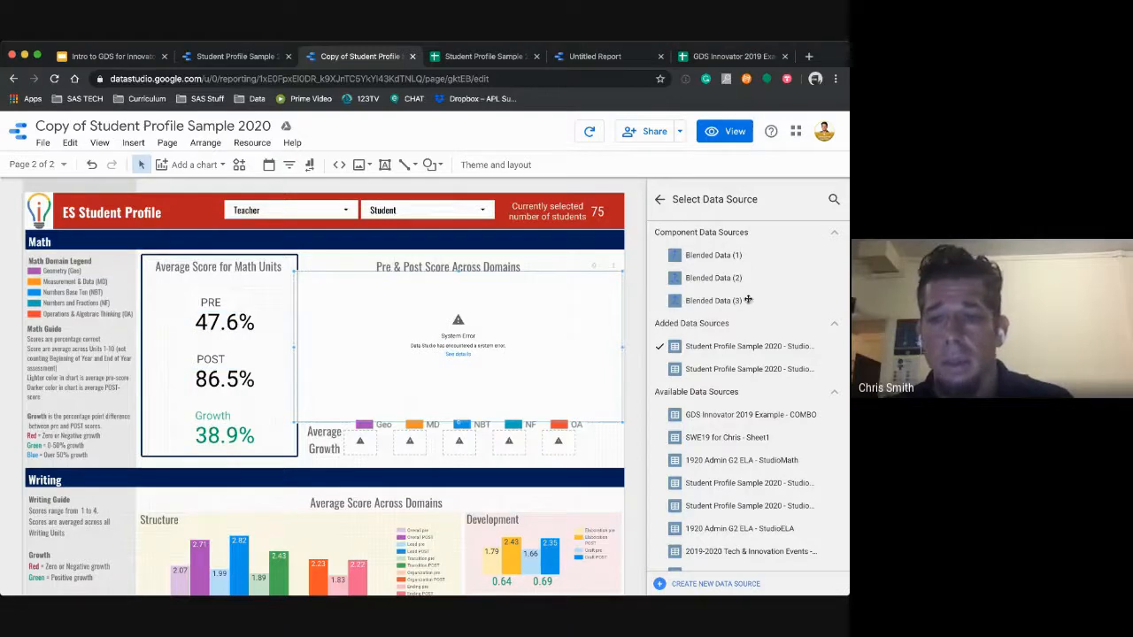
{"action": "left_click", "coordinate": [660, 200]}
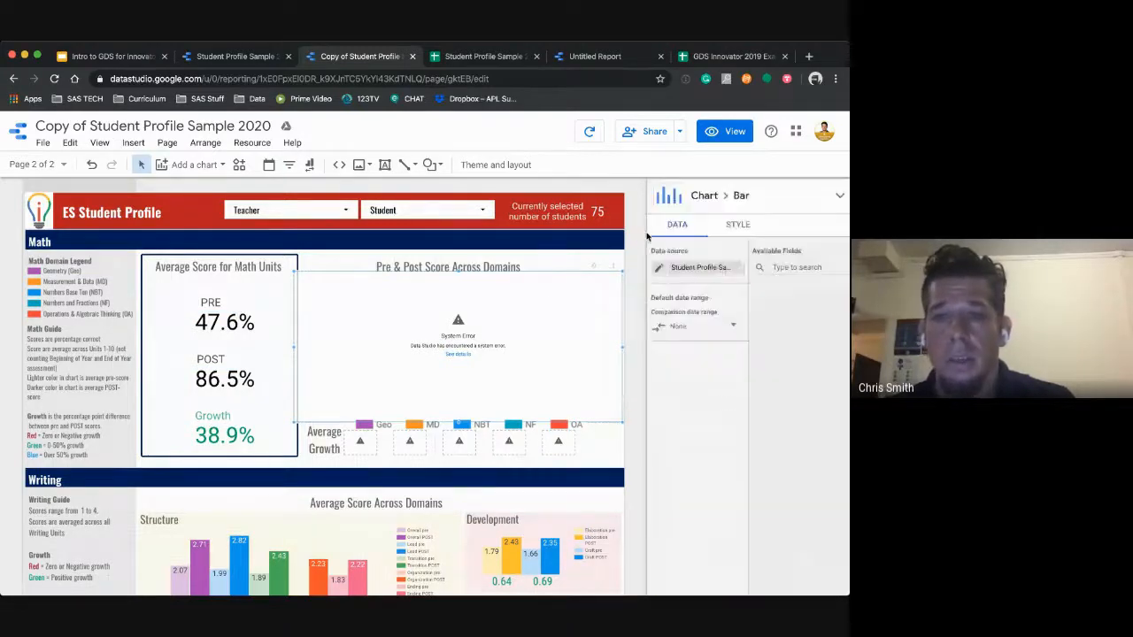
{"action": "left_click", "coordinate": [700, 270]}
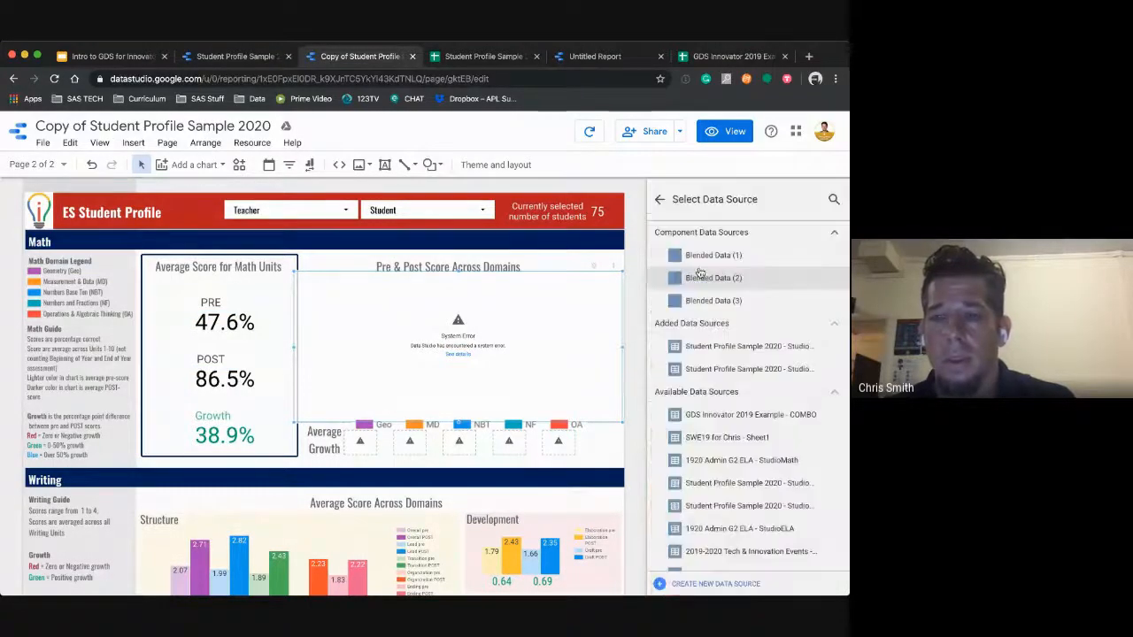
{"action": "left_click", "coordinate": [737, 350]}
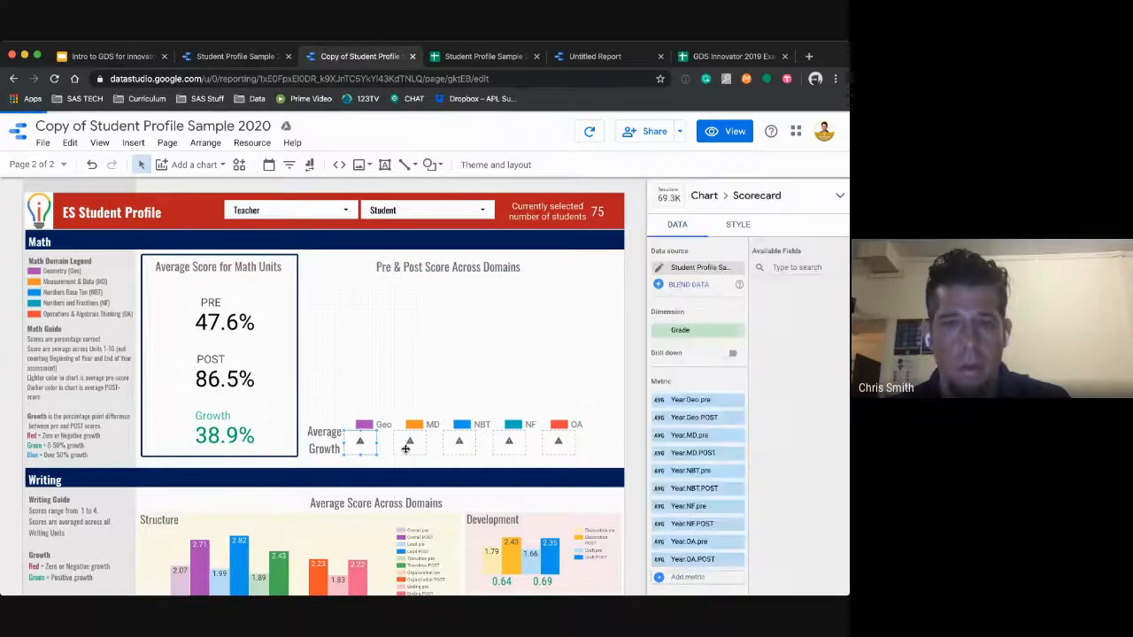
- Assign the StudioMath data source to the five Average Growth scorecards beneath the math domains chart
{"action": "left_click", "coordinate": [405, 450]}
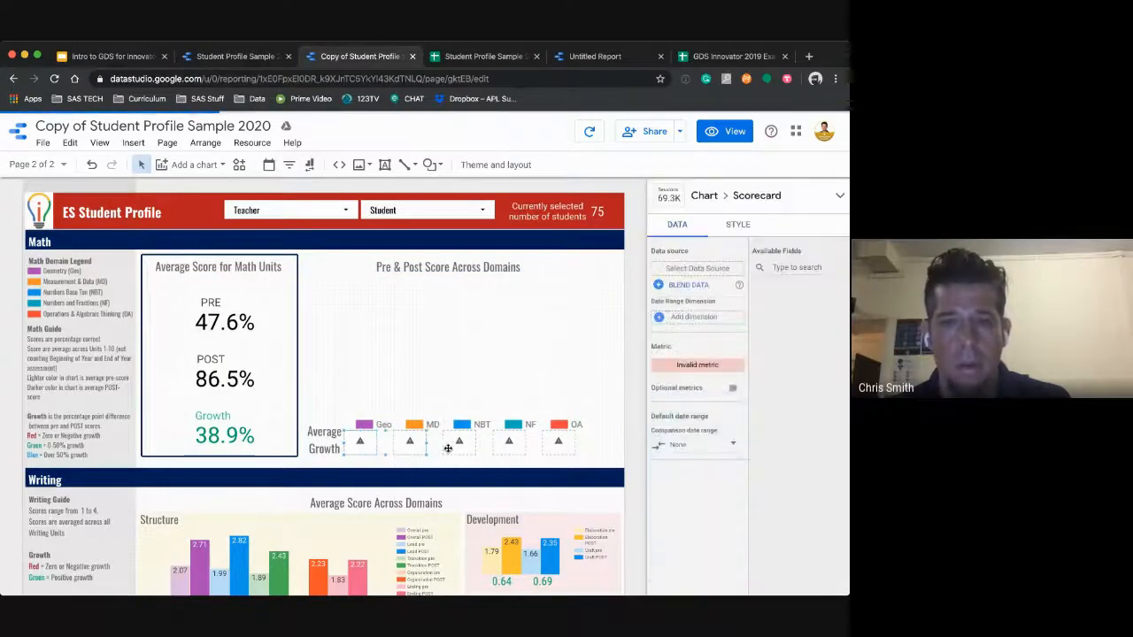
{"action": "left_click", "coordinate": [523, 447], "text": "shift"}
{"action": "left_click", "coordinate": [551, 452], "text": "shift"}
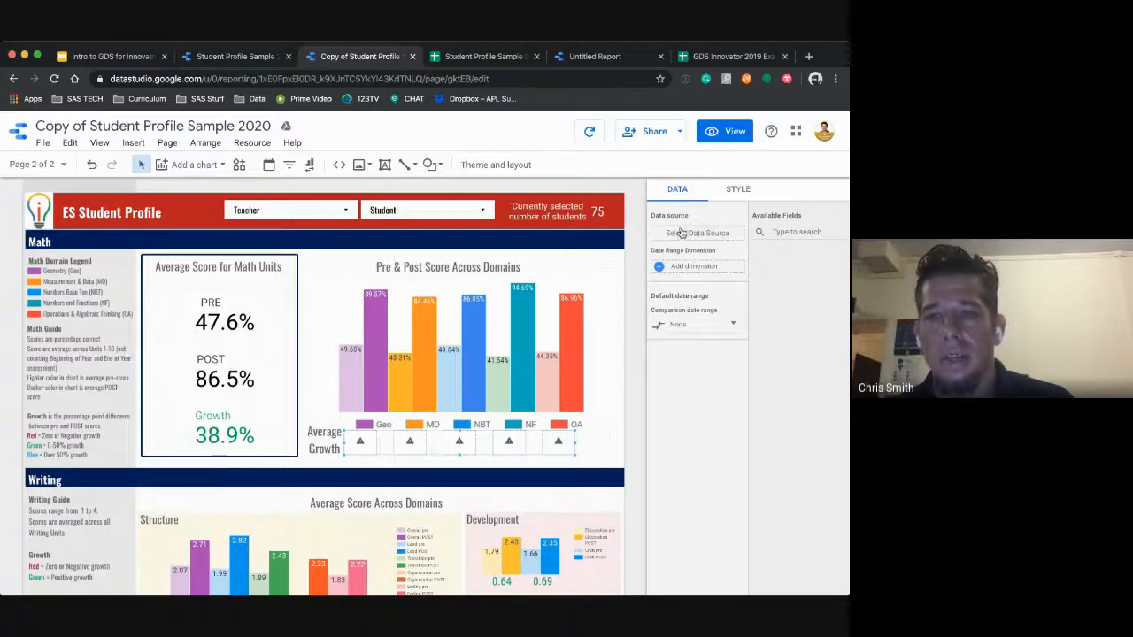
{"action": "left_click", "coordinate": [682, 232]}
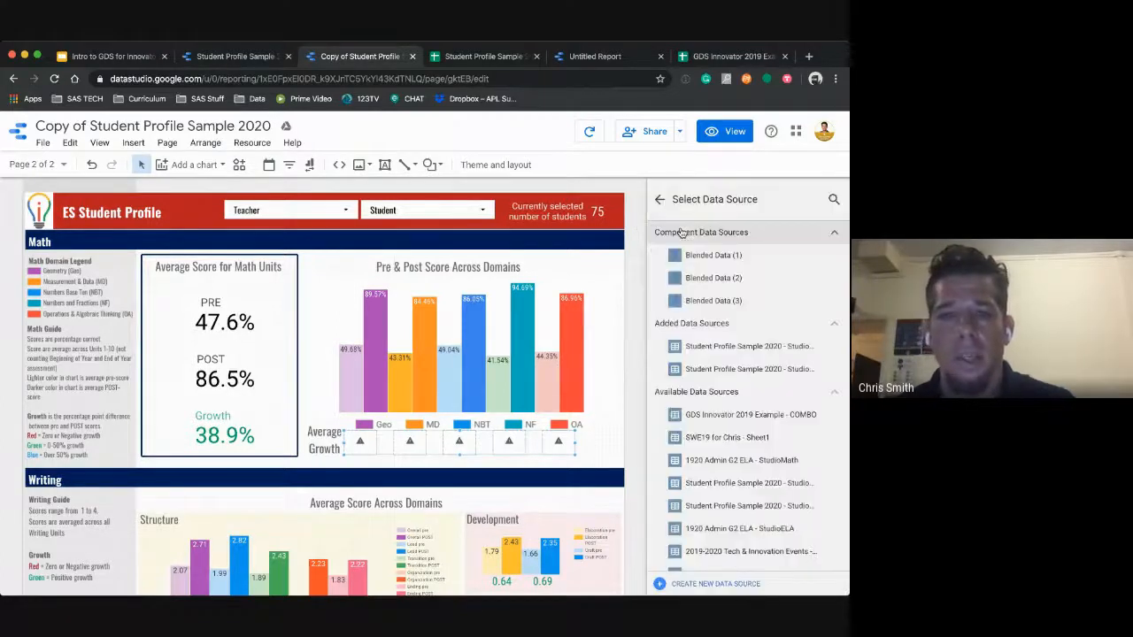
{"action": "left_click", "coordinate": [738, 352]}
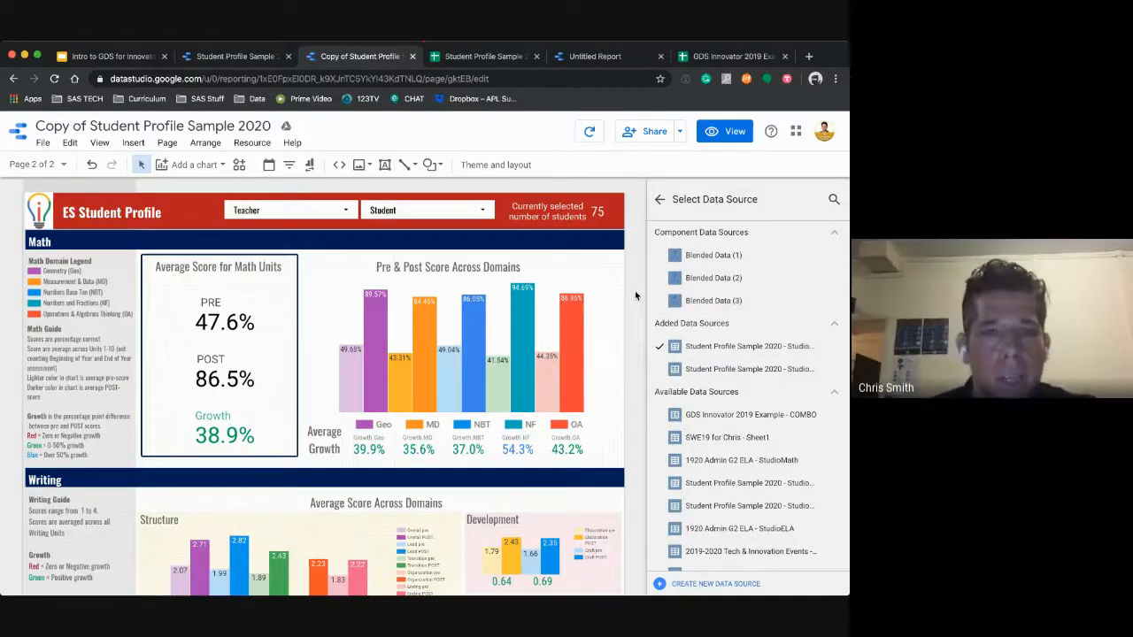
{"action": "left_click", "coordinate": [635, 291]}
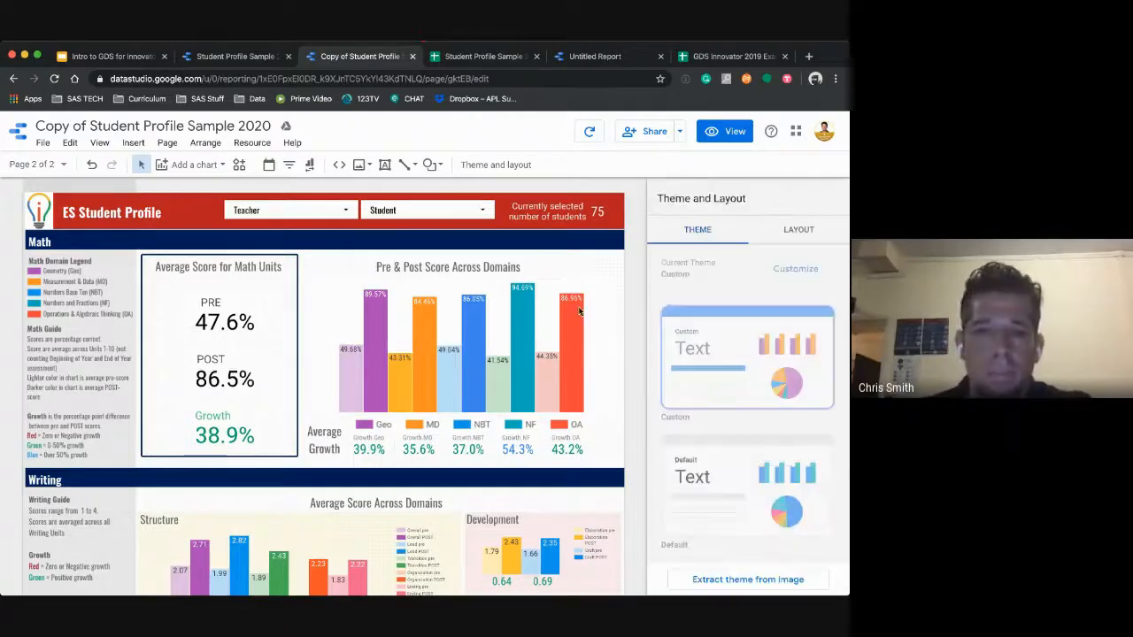
- Assign the StudioMath data source to the disconnected math tables in the AimsWeb Percentile Fall and Winter rows
{"action": "scroll", "coordinate": [426, 365], "scroll_direction": "down", "scroll_amount": 10}
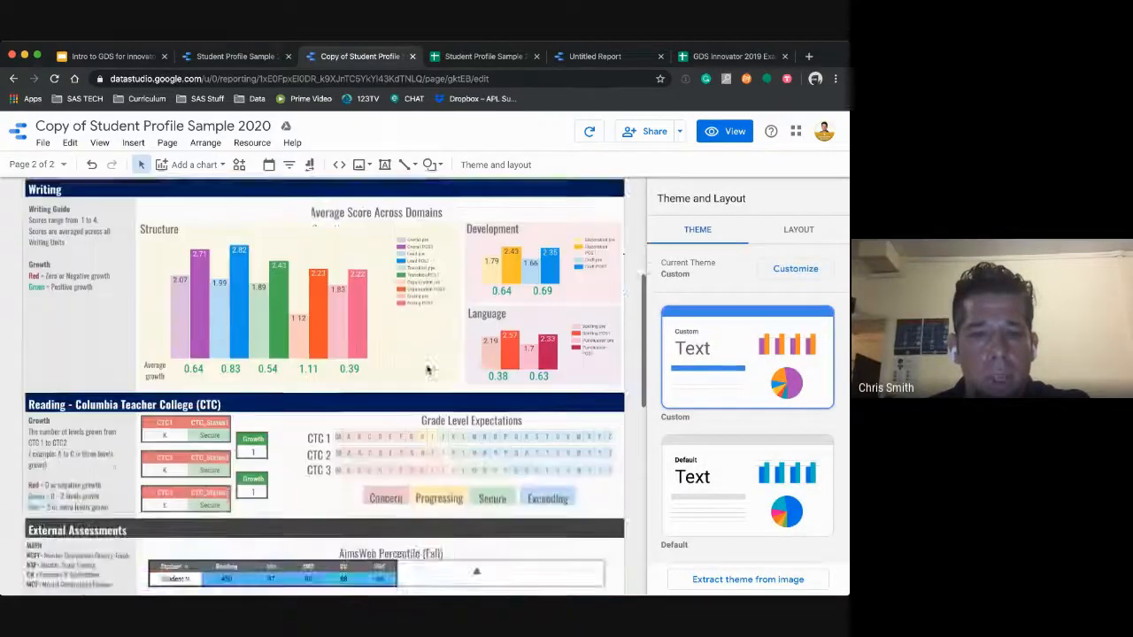
{"action": "scroll", "coordinate": [427, 367], "scroll_direction": "up", "scroll_amount": 5}
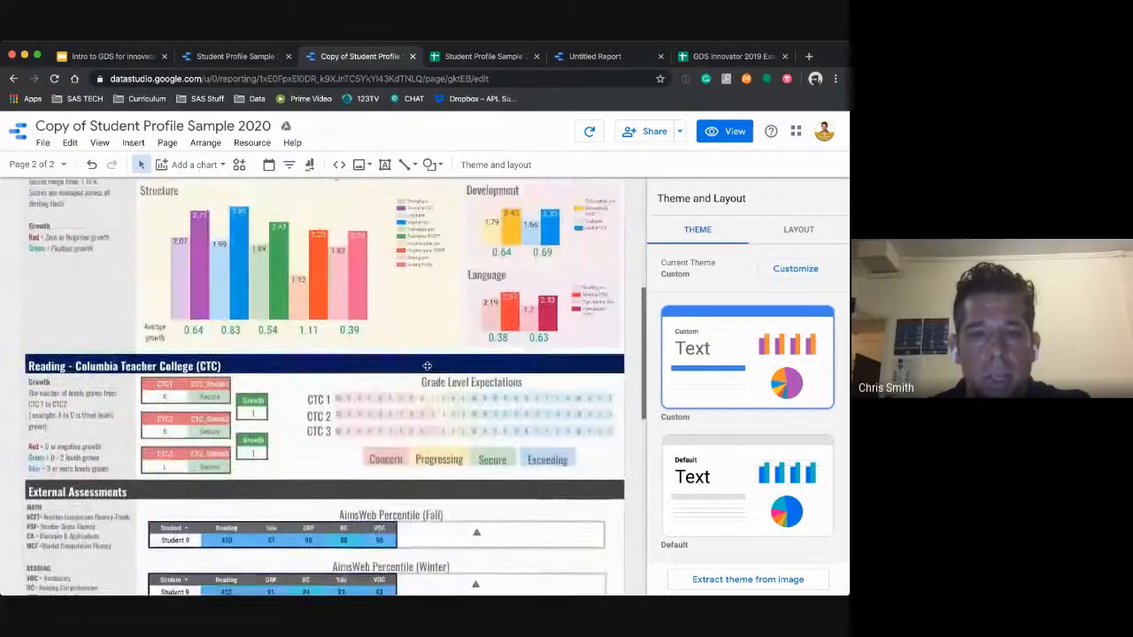
{"action": "scroll", "coordinate": [426, 366], "scroll_direction": "down", "scroll_amount": 4}
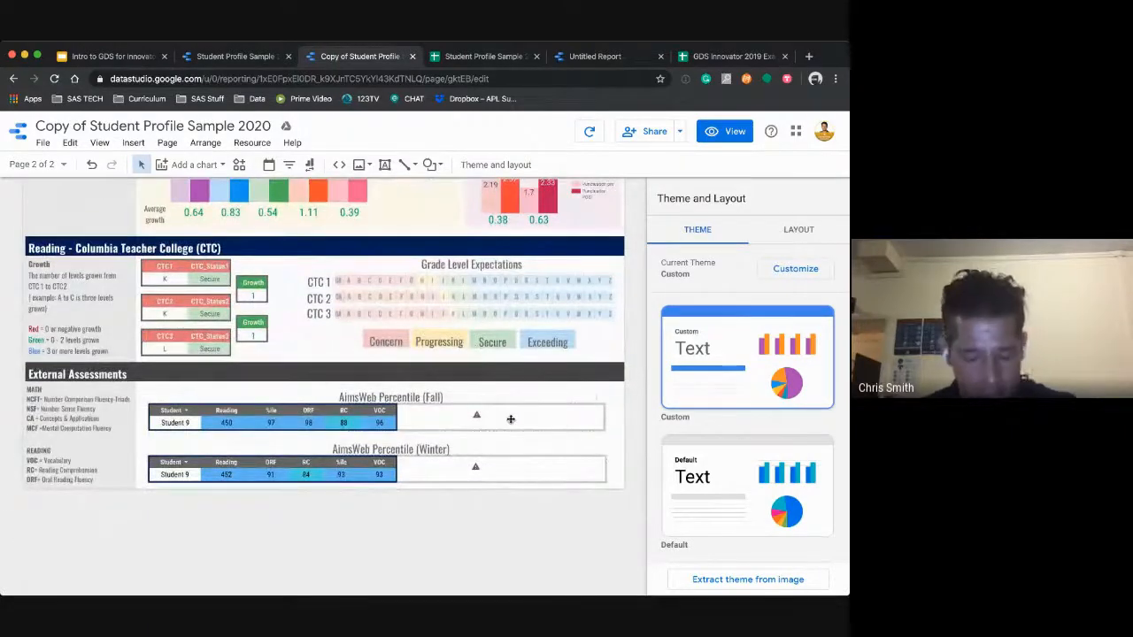
{"action": "left_click", "coordinate": [511, 419]}
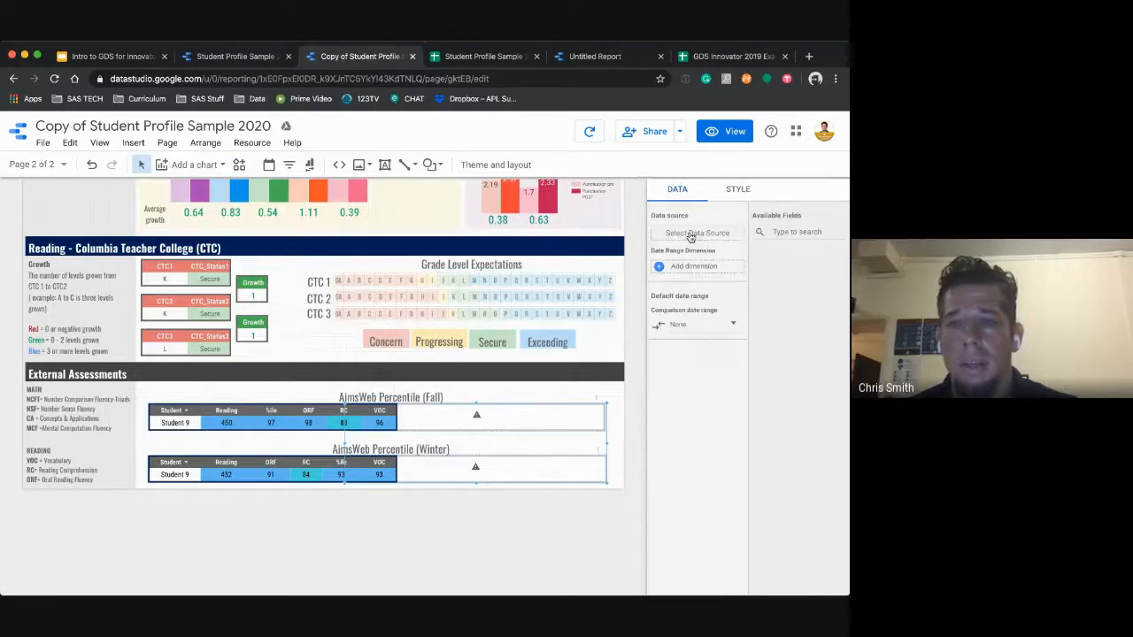
{"action": "left_click", "coordinate": [692, 234]}
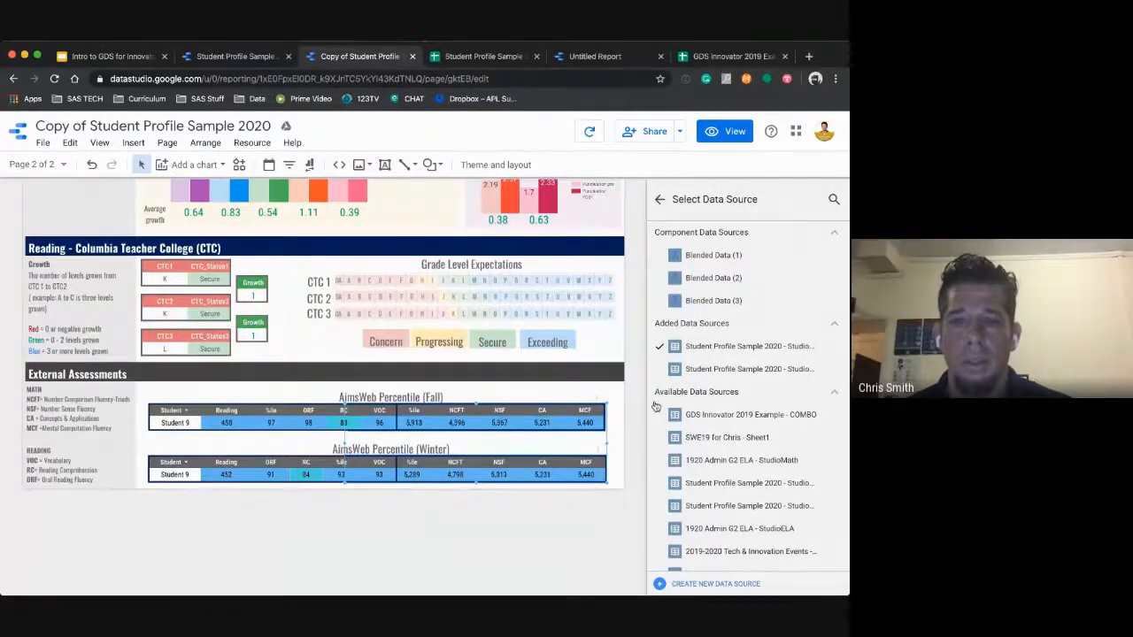
{"action": "left_click", "coordinate": [660, 199]}
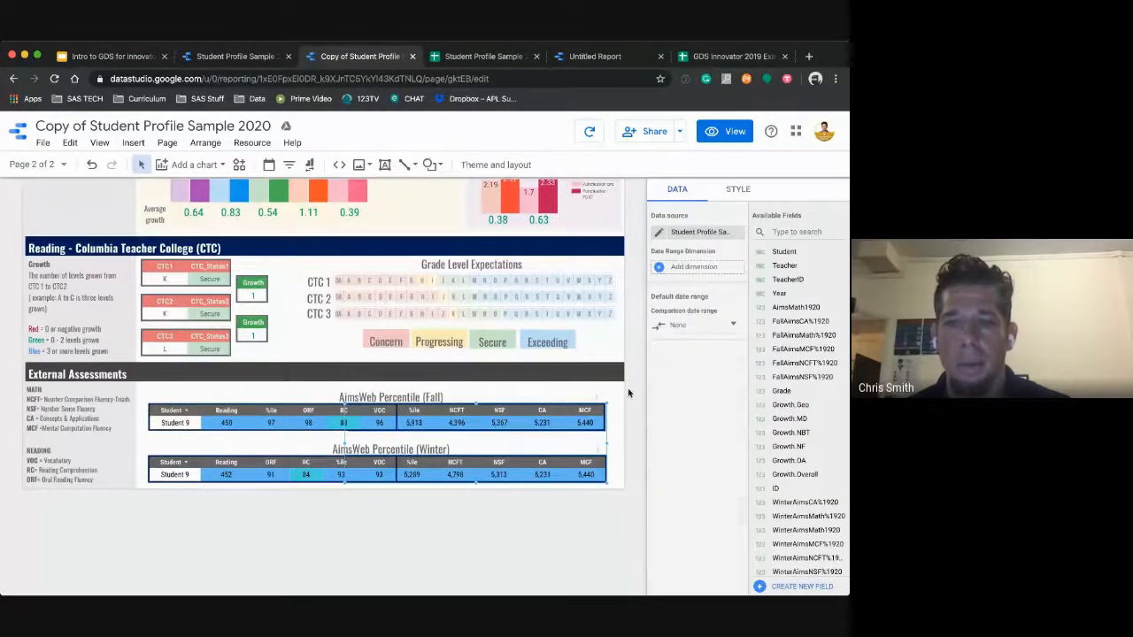
- Add Student as the dimension of the AimsWeb Percentile Winter math table
{"action": "left_click", "coordinate": [552, 415]}
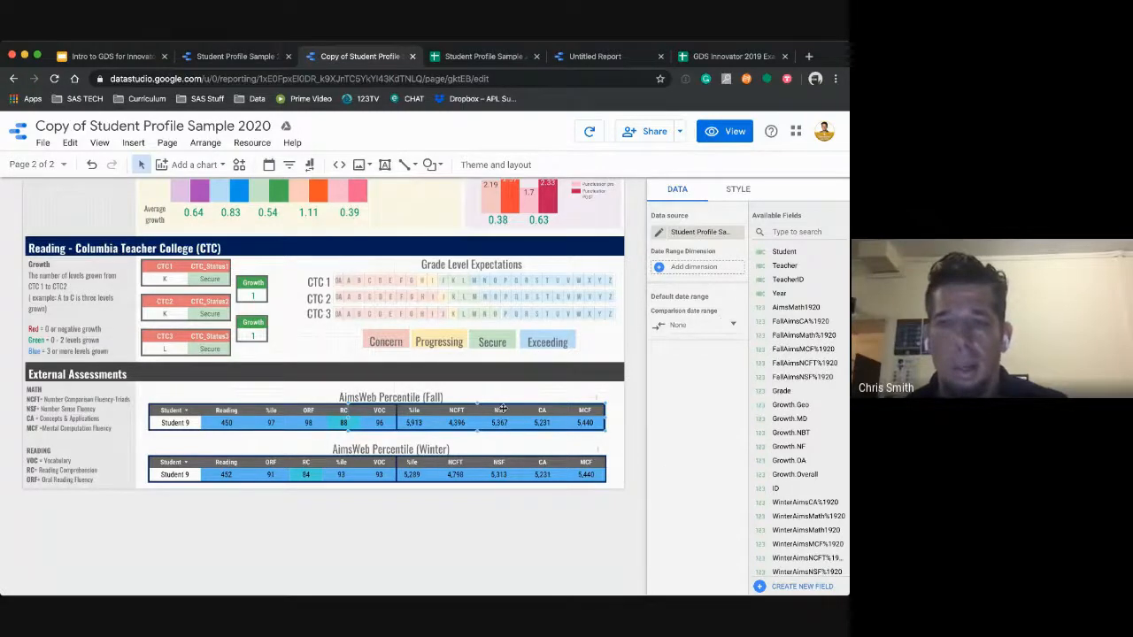
{"action": "left_click", "coordinate": [501, 475]}
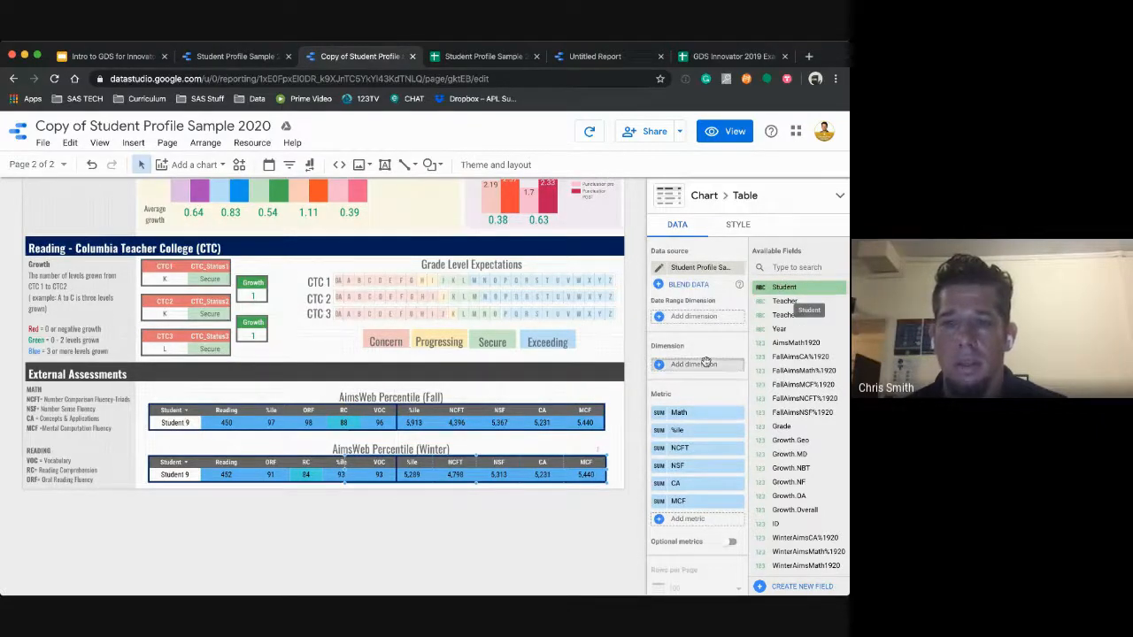
{"action": "left_click_drag", "start_coordinate": [706, 361], "coordinate": [689, 365]}
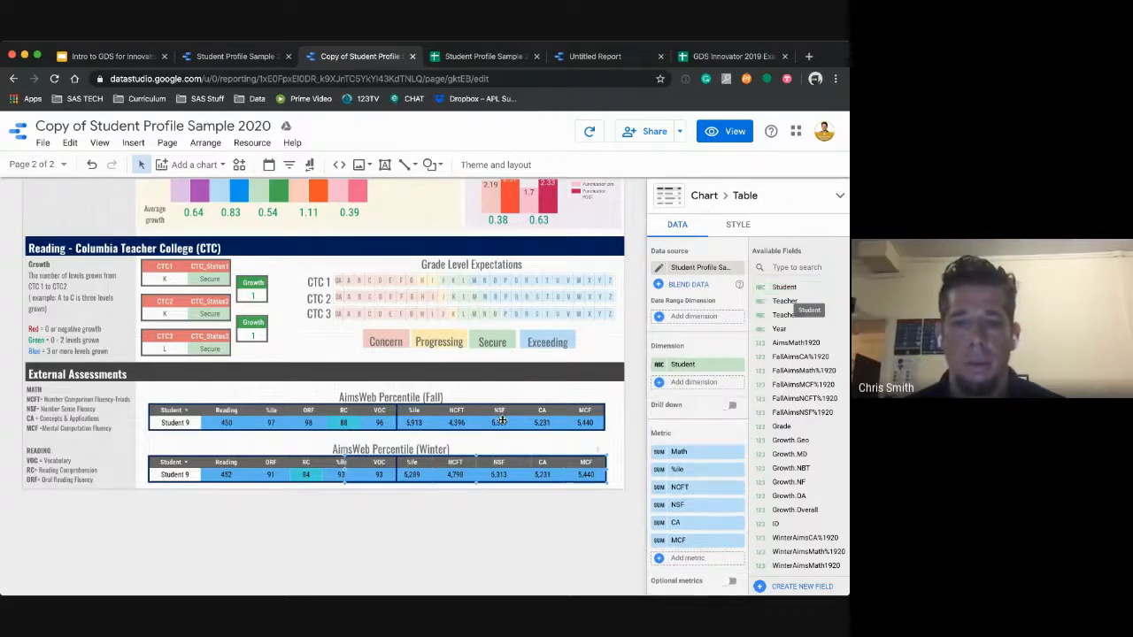
- Add Student as the dimension of the AimsWeb Percentile Fall math table and fit its columns to the data
{"action": "key", "text": "ctrl+z"}
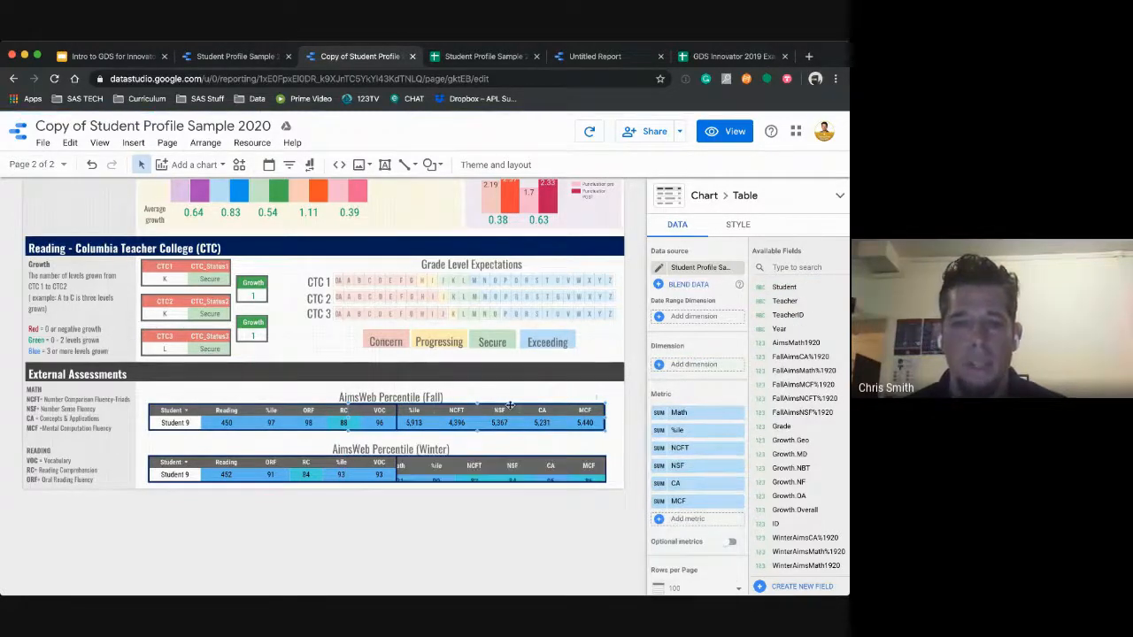
{"action": "mouse_move", "coordinate": [781, 288]}
{"action": "left_mouse_down"}
{"action": "mouse_move", "coordinate": [726, 333]}
{"action": "mouse_move", "coordinate": [712, 377]}
{"action": "mouse_move", "coordinate": [688, 368]}
{"action": "left_mouse_up"}
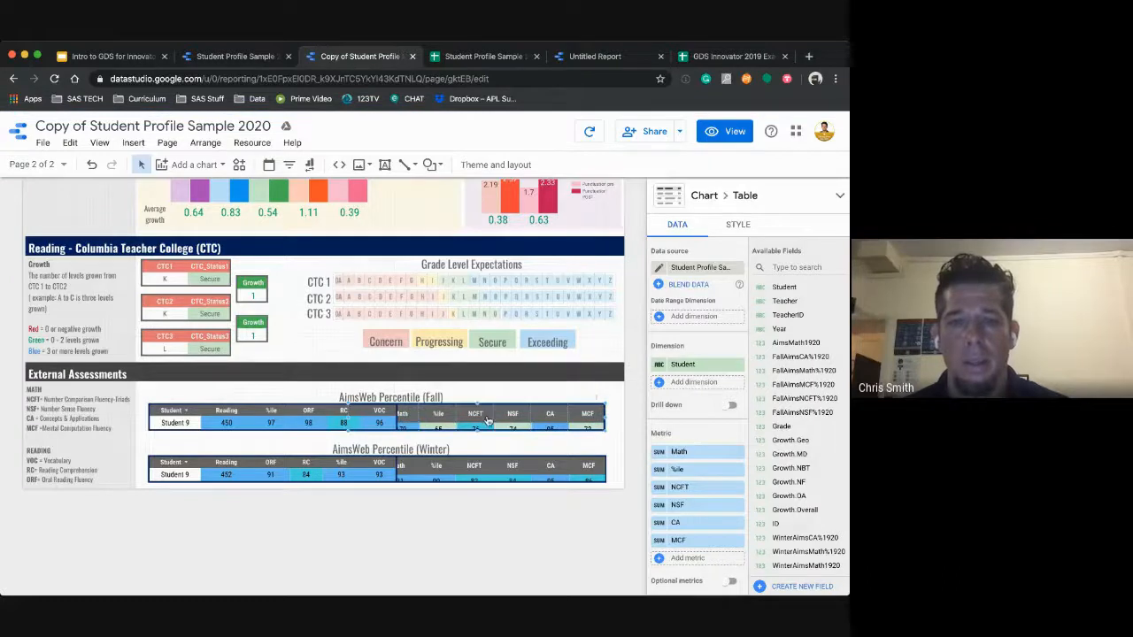
{"action": "right_click", "coordinate": [487, 421]}
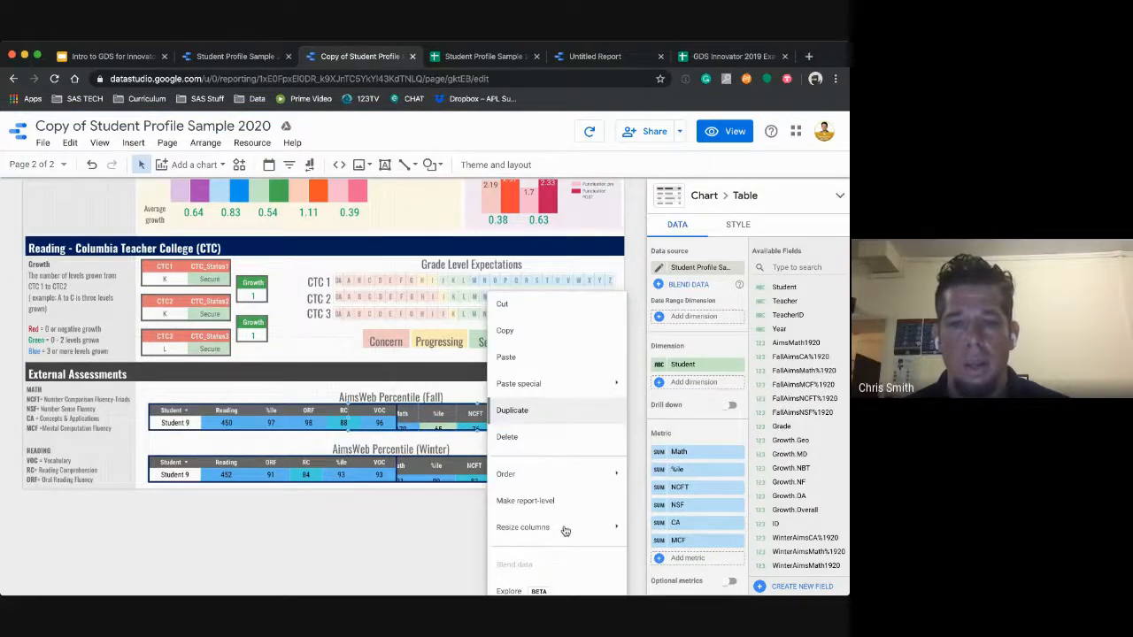
{"action": "mouse_move", "coordinate": [565, 532]}
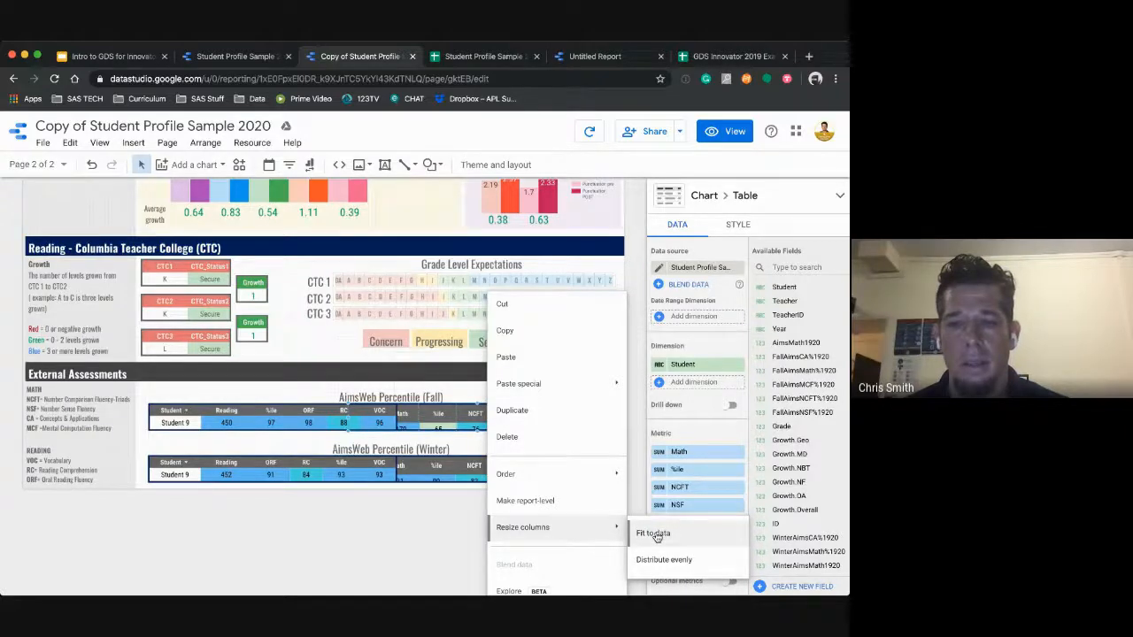
{"action": "key", "text": "Escape"}
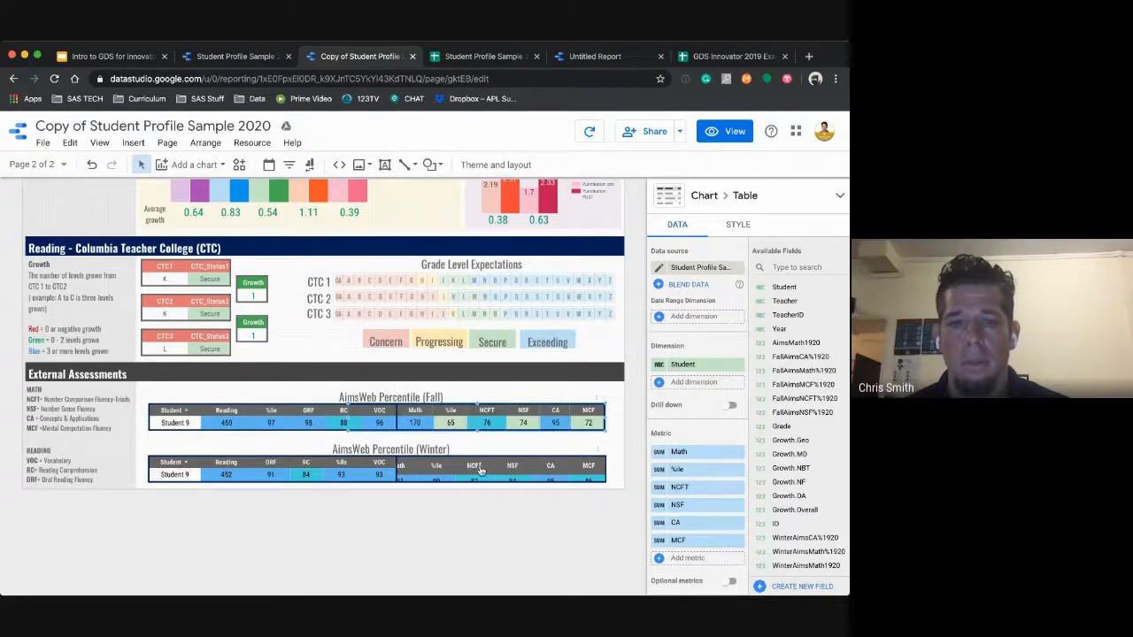
- Fit the columns of the AimsWeb Percentile Winter math table to the data
{"action": "right_click", "coordinate": [479, 470]}
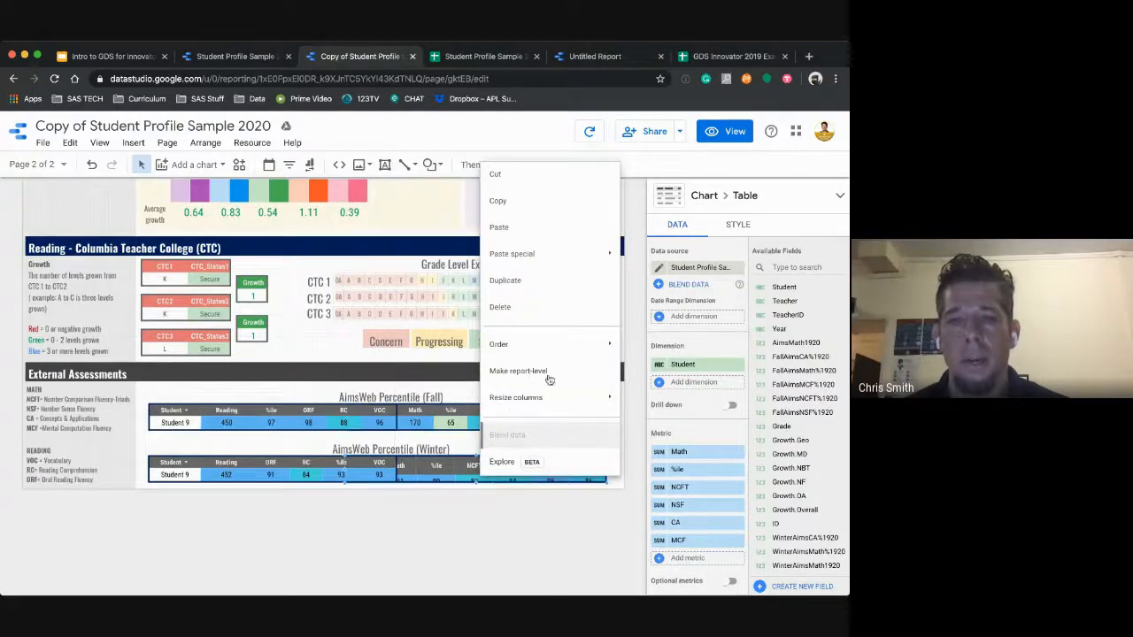
{"action": "mouse_move", "coordinate": [546, 333]}
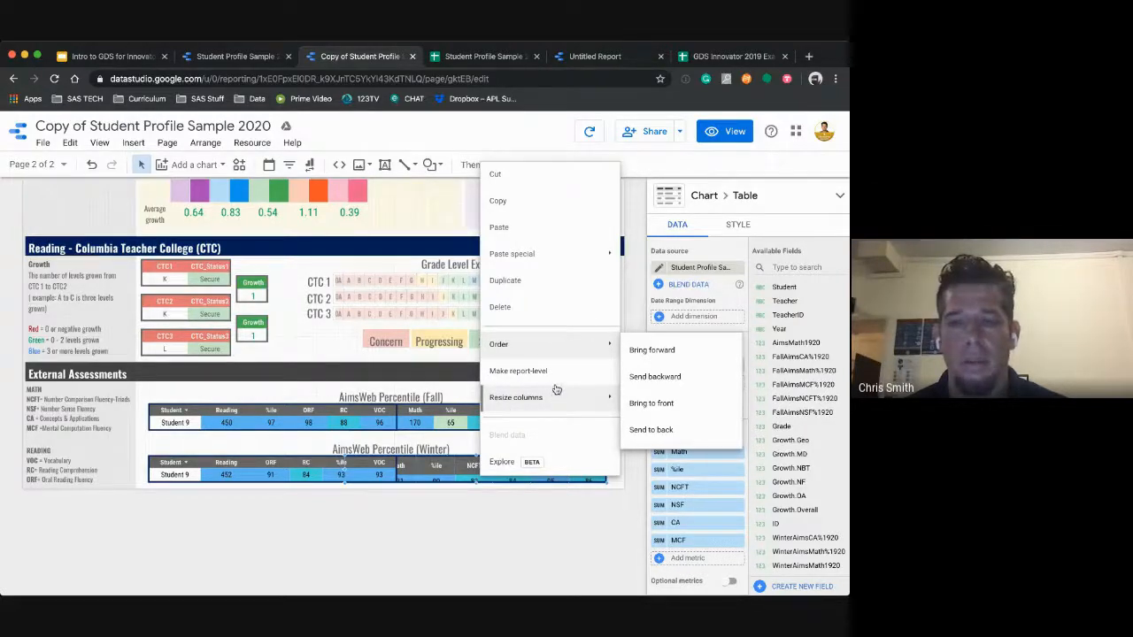
{"action": "mouse_move", "coordinate": [570, 409]}
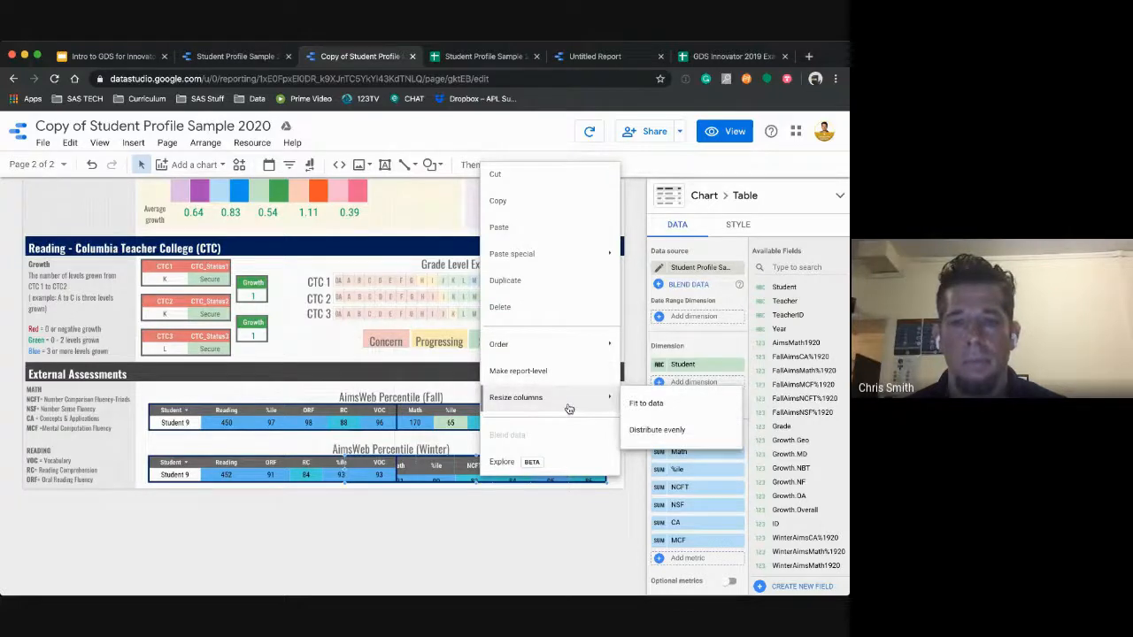
{"action": "left_click", "coordinate": [649, 406]}
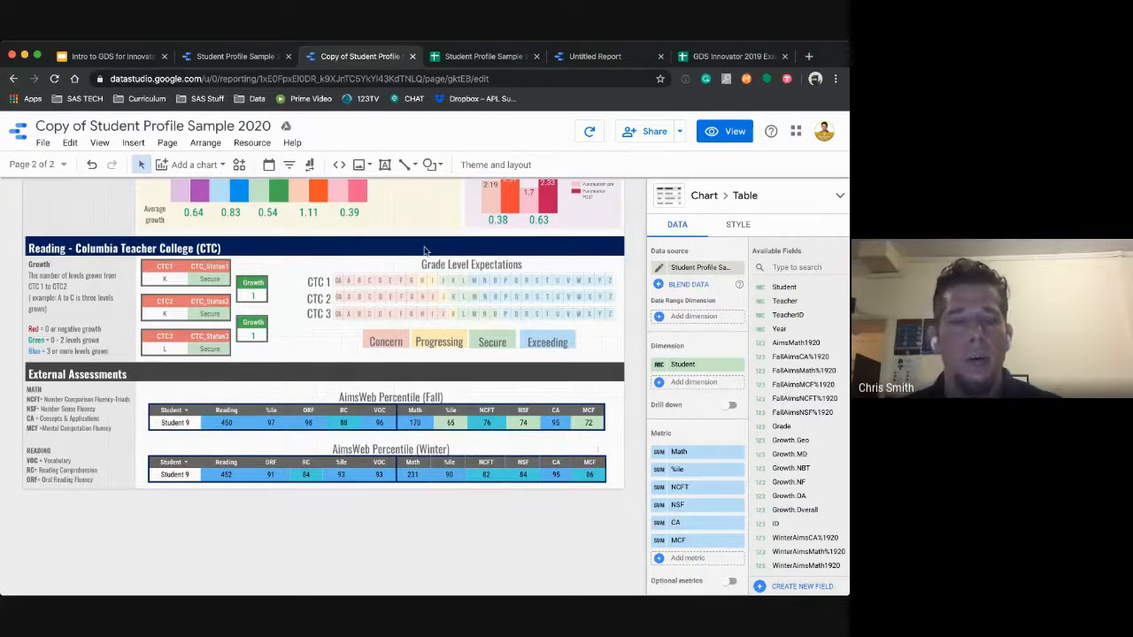
- Check the display mode in the report's layout settings and switch the report to view mode
{"action": "scroll", "coordinate": [425, 248], "scroll_direction": "up", "scroll_amount": 10}
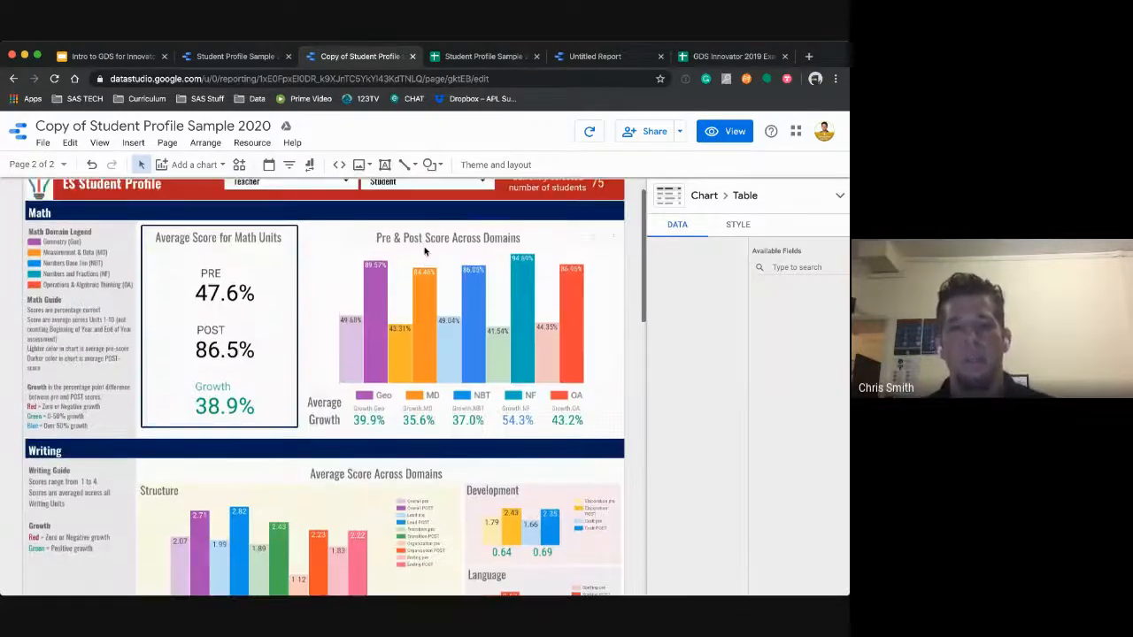
{"action": "left_click", "coordinate": [425, 253]}
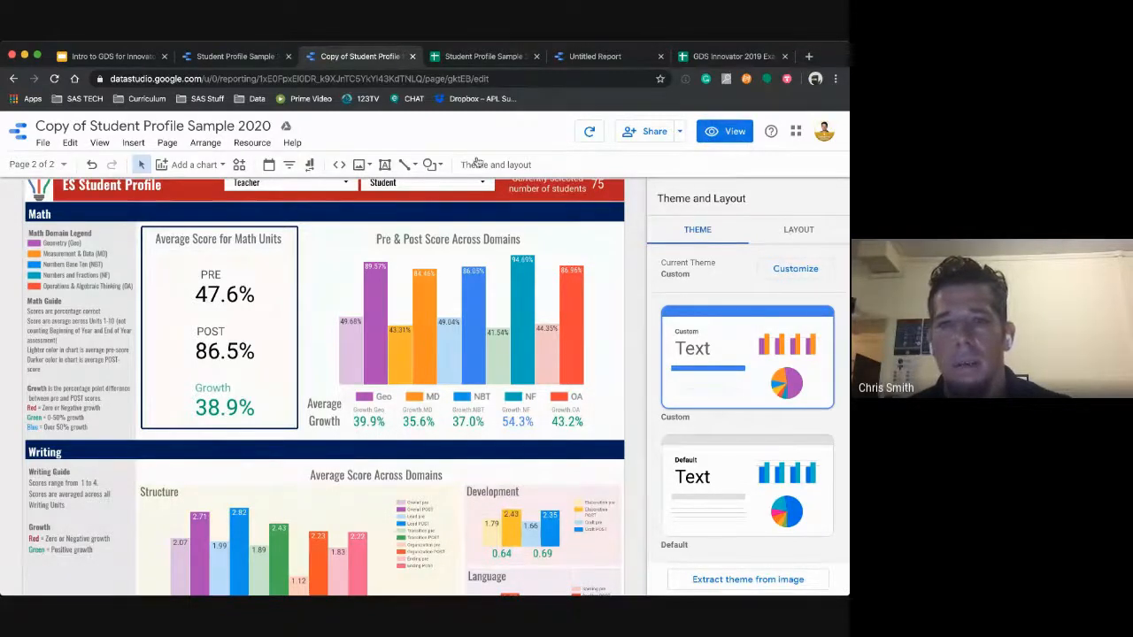
{"action": "left_click", "coordinate": [798, 232]}
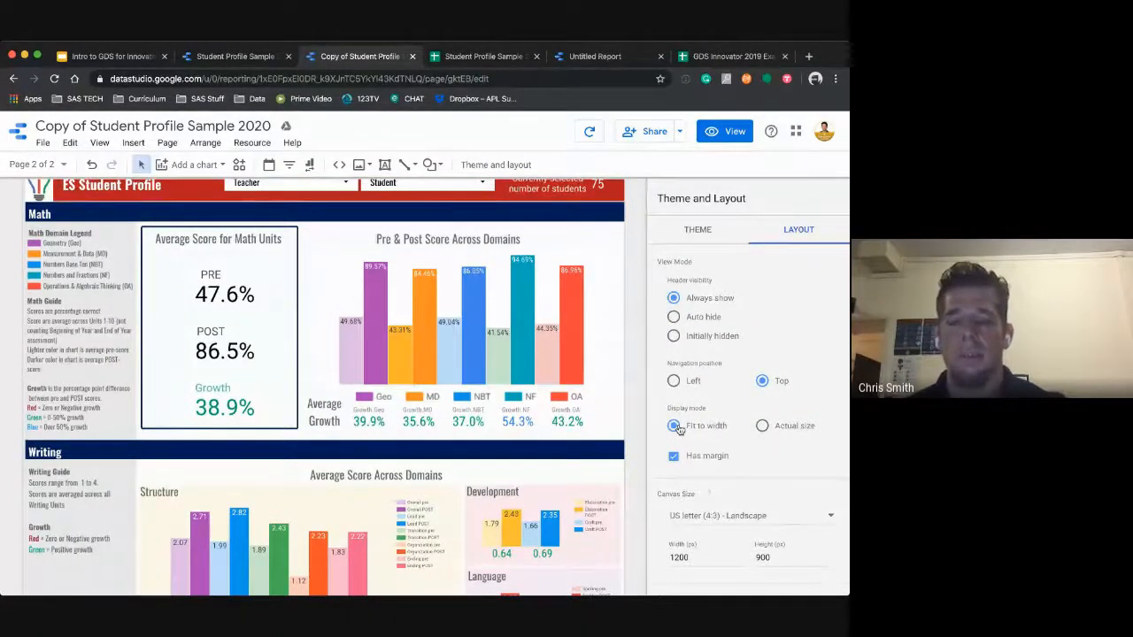
{"action": "left_click", "coordinate": [728, 132]}
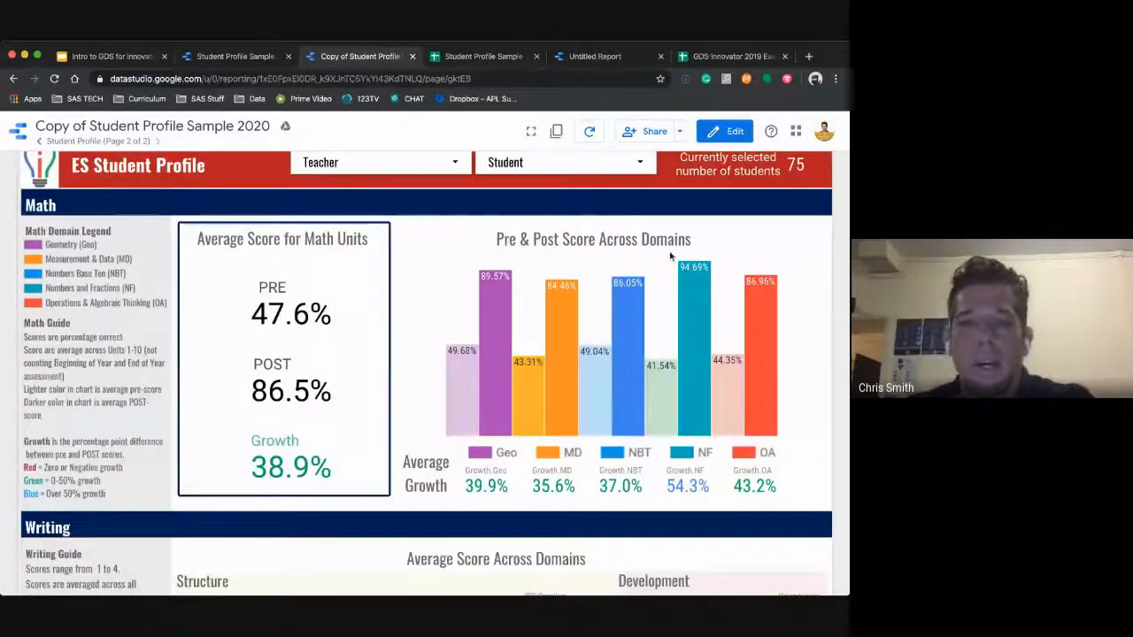
- Filter the ES Student Profile page to only Teacher 2 with the Teacher control
{"action": "scroll", "coordinate": [470, 296], "scroll_direction": "up", "scroll_amount": 2}
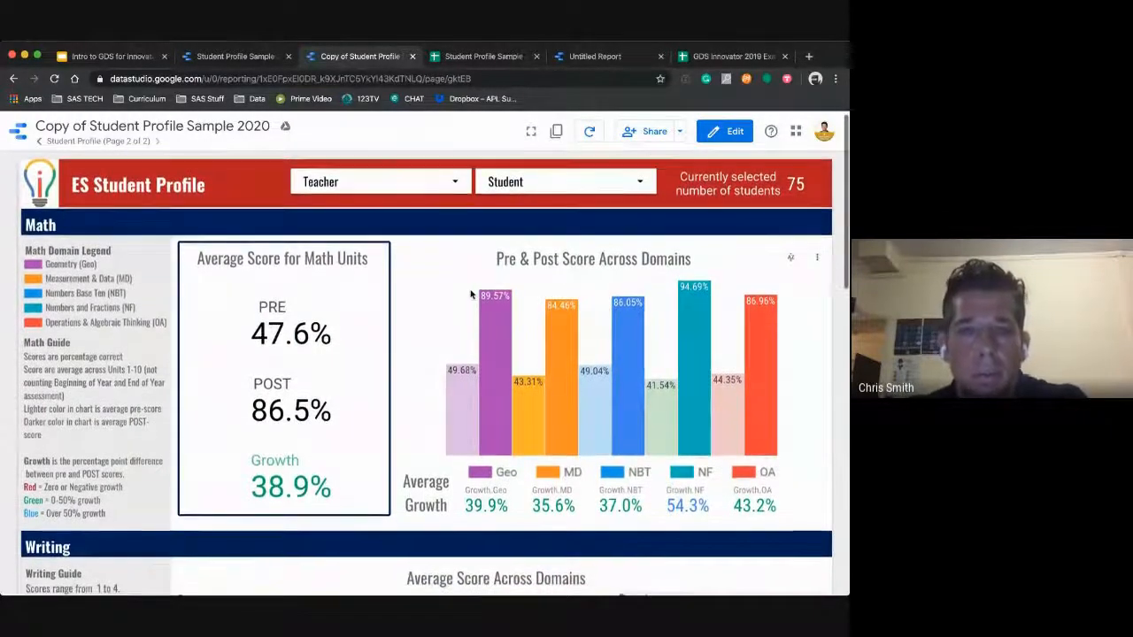
{"action": "scroll", "coordinate": [434, 424], "scroll_direction": "down", "scroll_amount": 2}
{"action": "scroll", "coordinate": [434, 423], "scroll_direction": "down", "scroll_amount": 2}
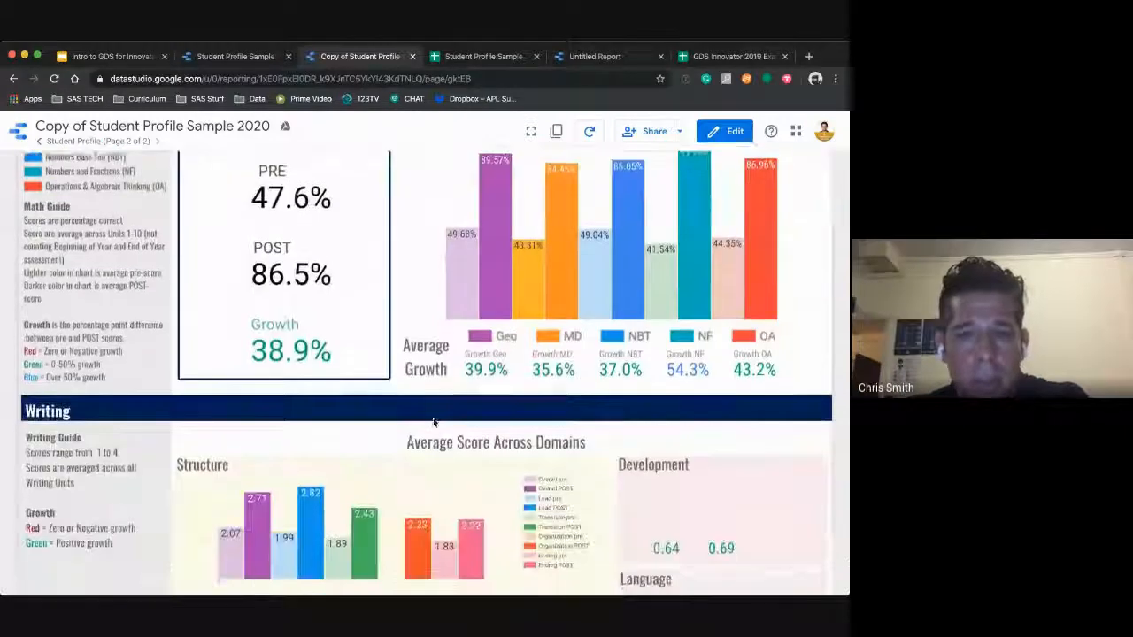
{"action": "scroll", "coordinate": [433, 417], "scroll_direction": "up", "scroll_amount": 3}
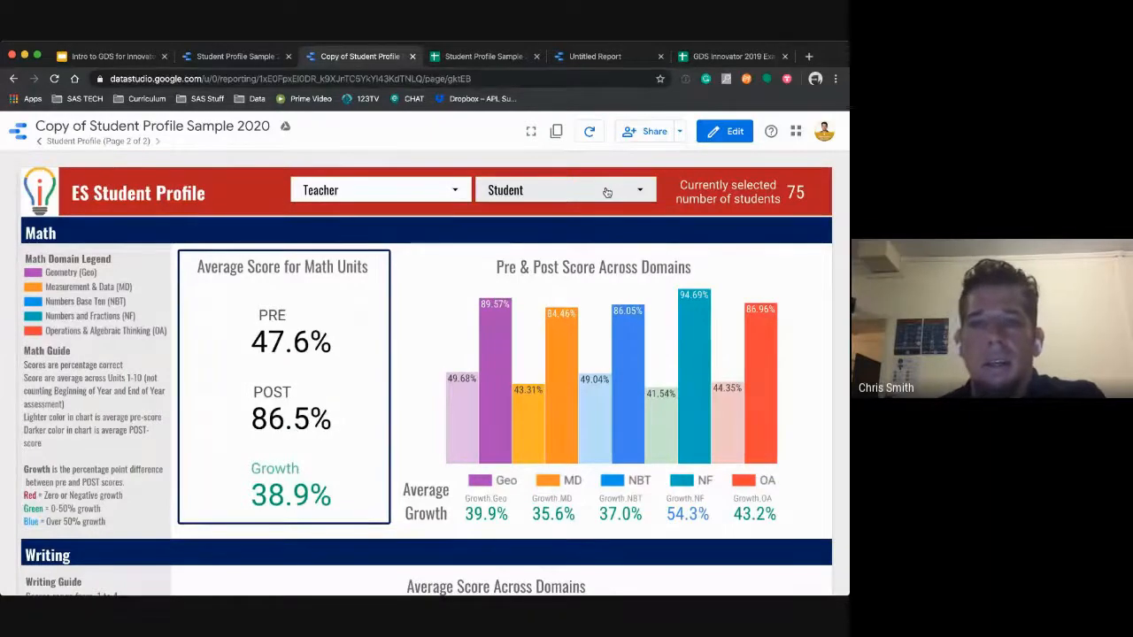
{"action": "left_click", "coordinate": [458, 191]}
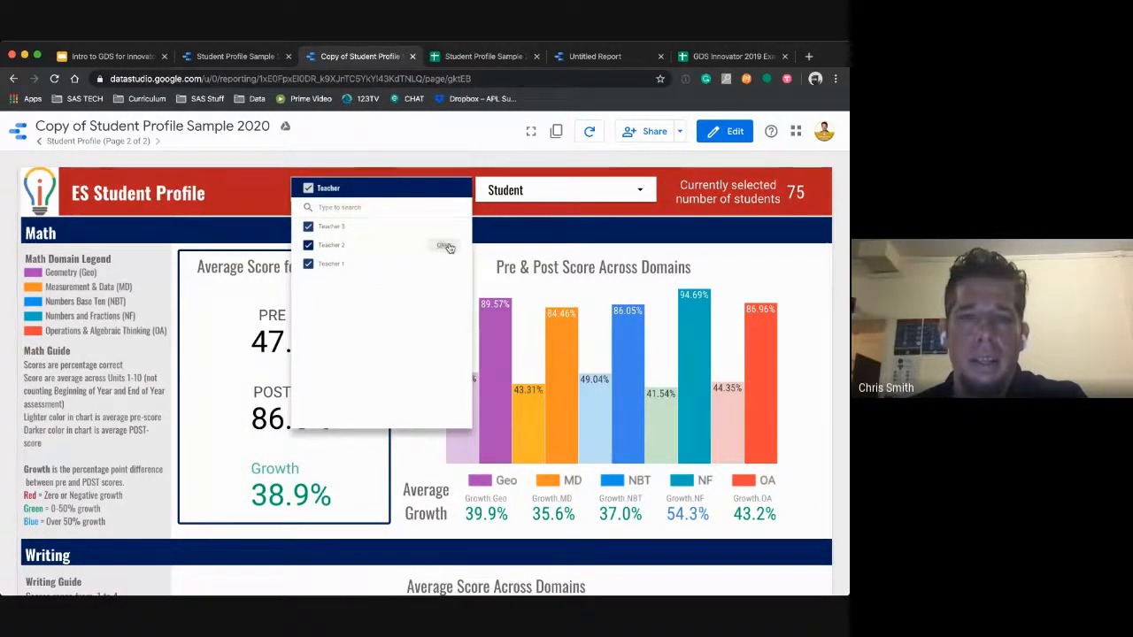
{"action": "left_click", "coordinate": [445, 246]}
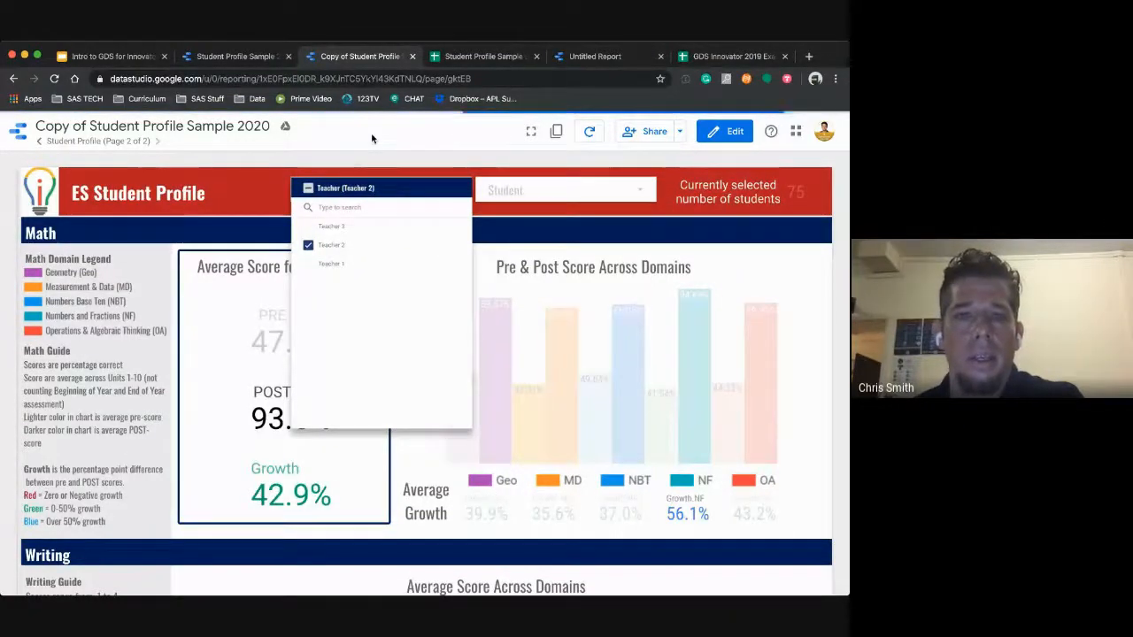
{"action": "left_click", "coordinate": [269, 161]}
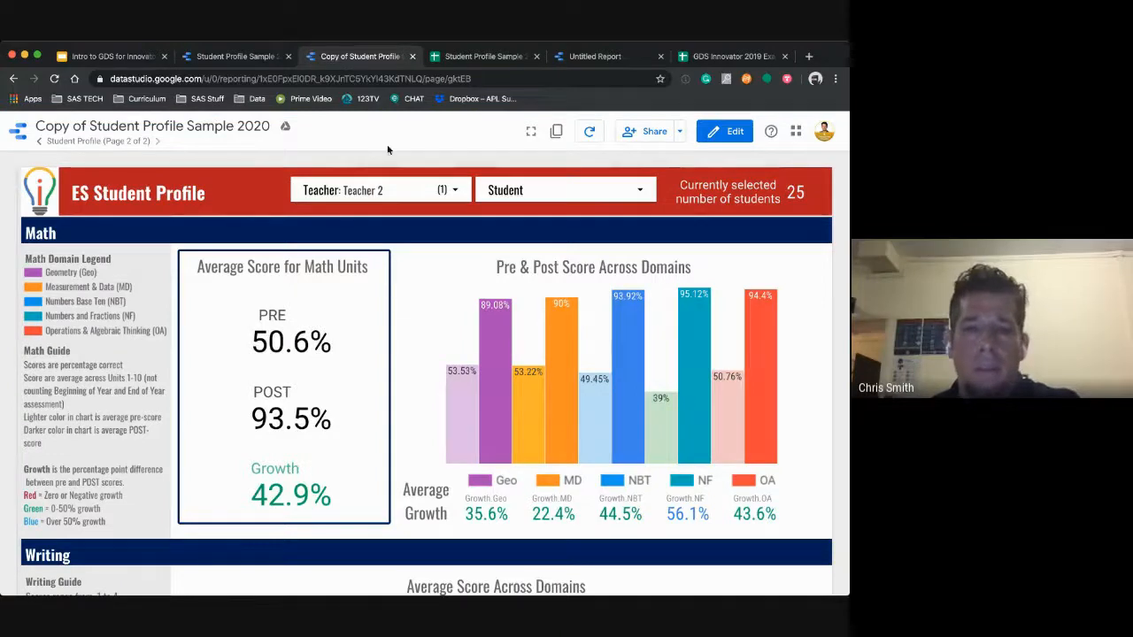
- Examine how the Math, Writing, Reading and External Assessments sections respond to the Teacher 2 filter
{"action": "scroll", "coordinate": [487, 310], "scroll_direction": "down", "scroll_amount": 1}
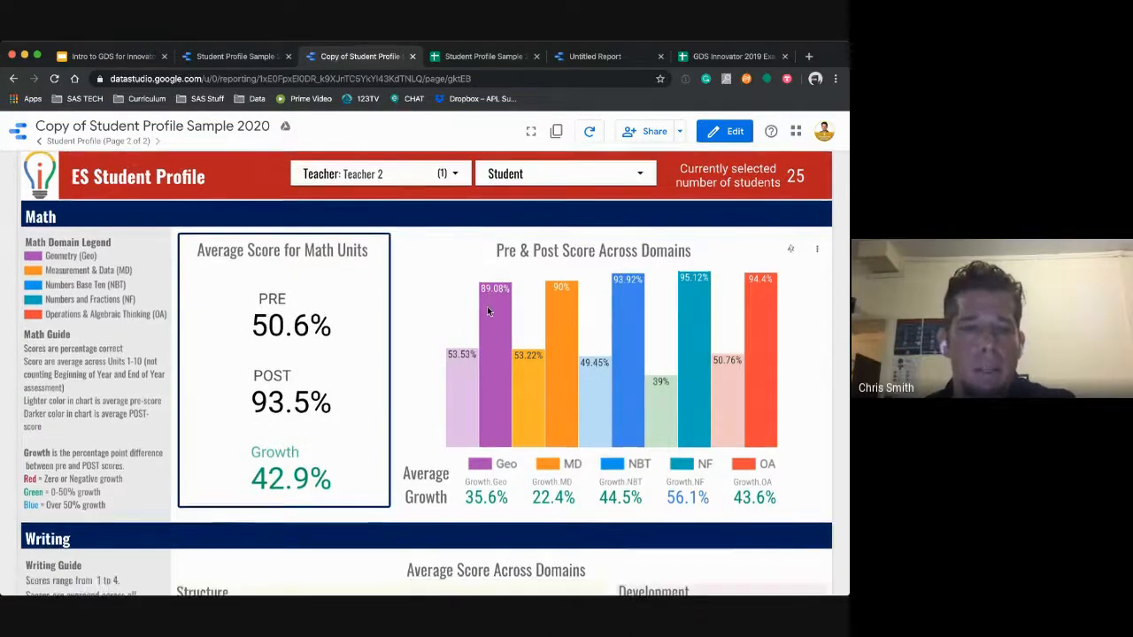
{"action": "scroll", "coordinate": [487, 309], "scroll_direction": "down", "scroll_amount": 2}
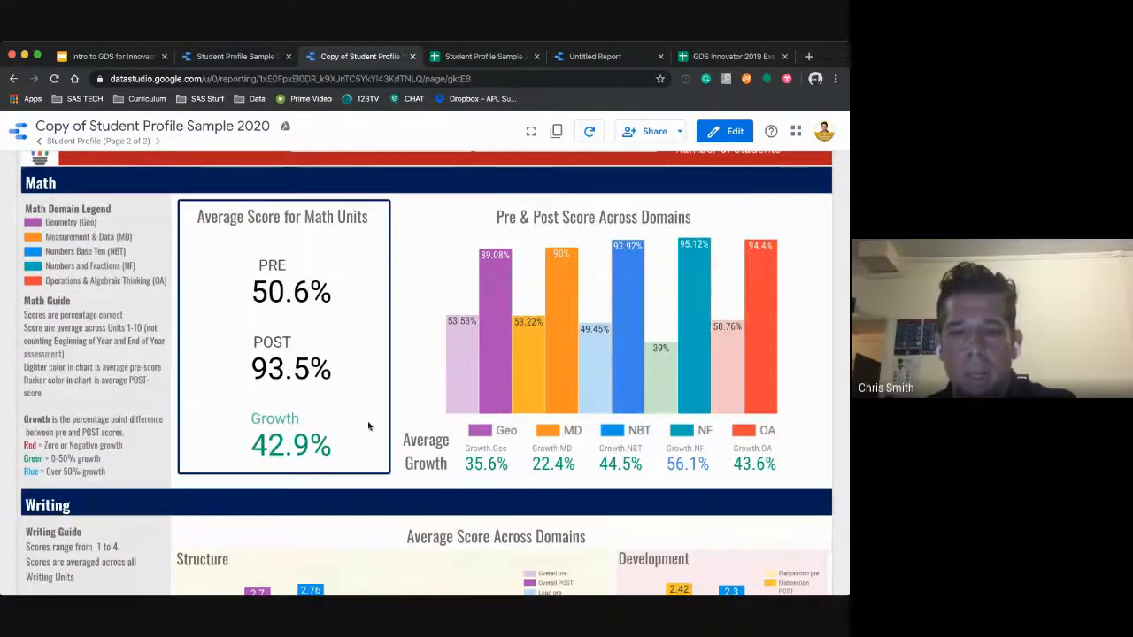
{"action": "scroll", "coordinate": [669, 423], "scroll_direction": "down", "scroll_amount": 2}
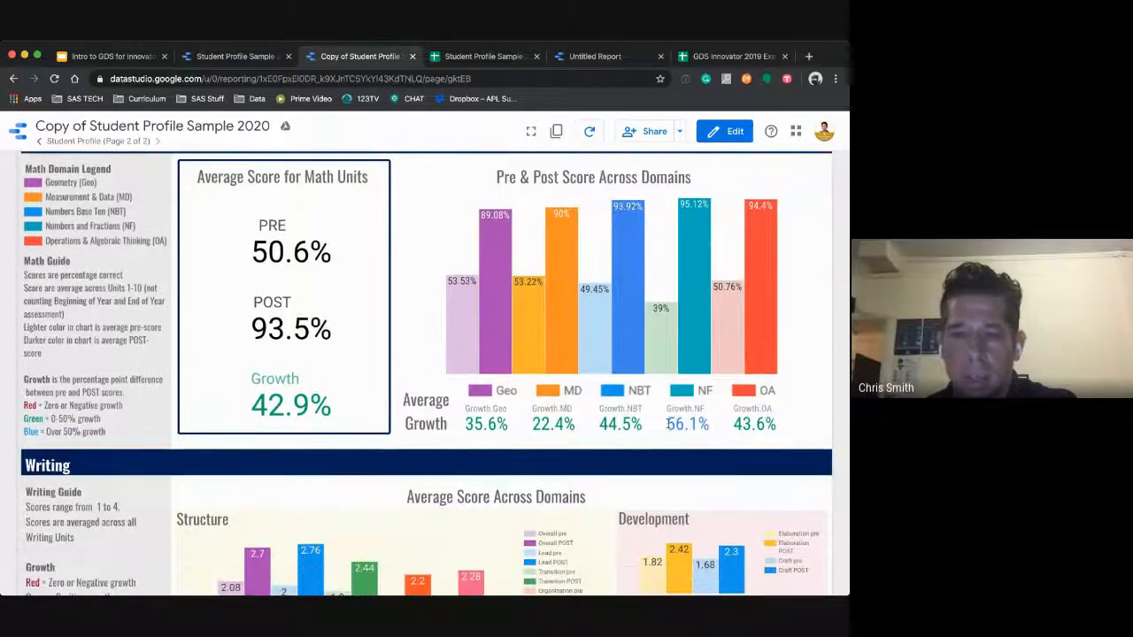
{"action": "scroll", "coordinate": [668, 423], "scroll_direction": "down", "scroll_amount": 10}
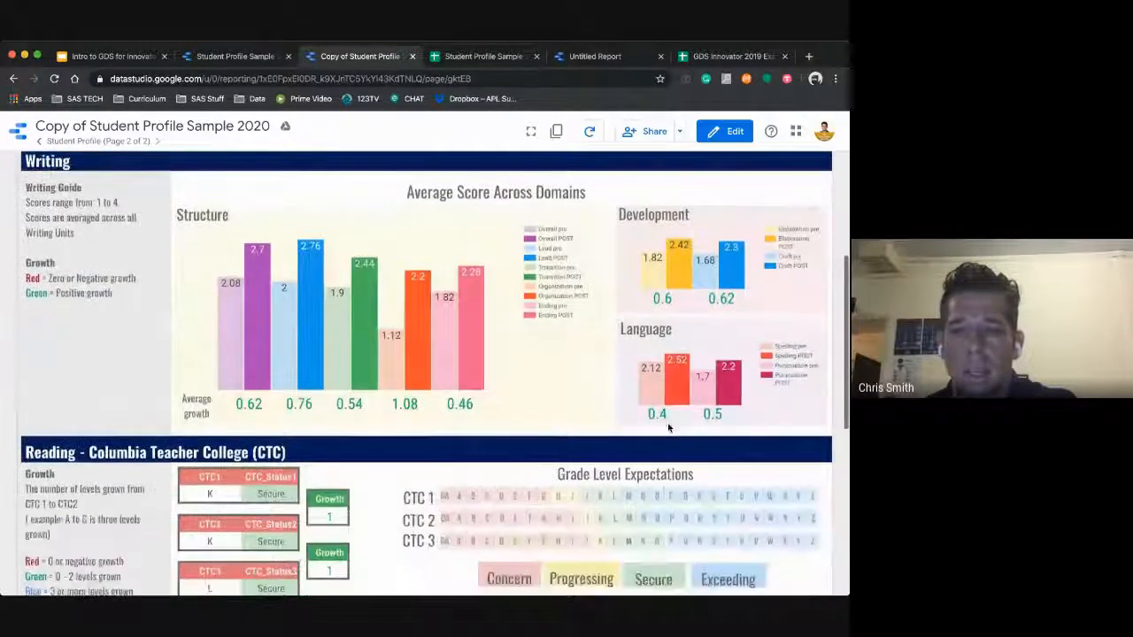
{"action": "scroll", "coordinate": [668, 427], "scroll_direction": "down", "scroll_amount": 3}
{"action": "scroll", "coordinate": [668, 423], "scroll_direction": "up", "scroll_amount": 1}
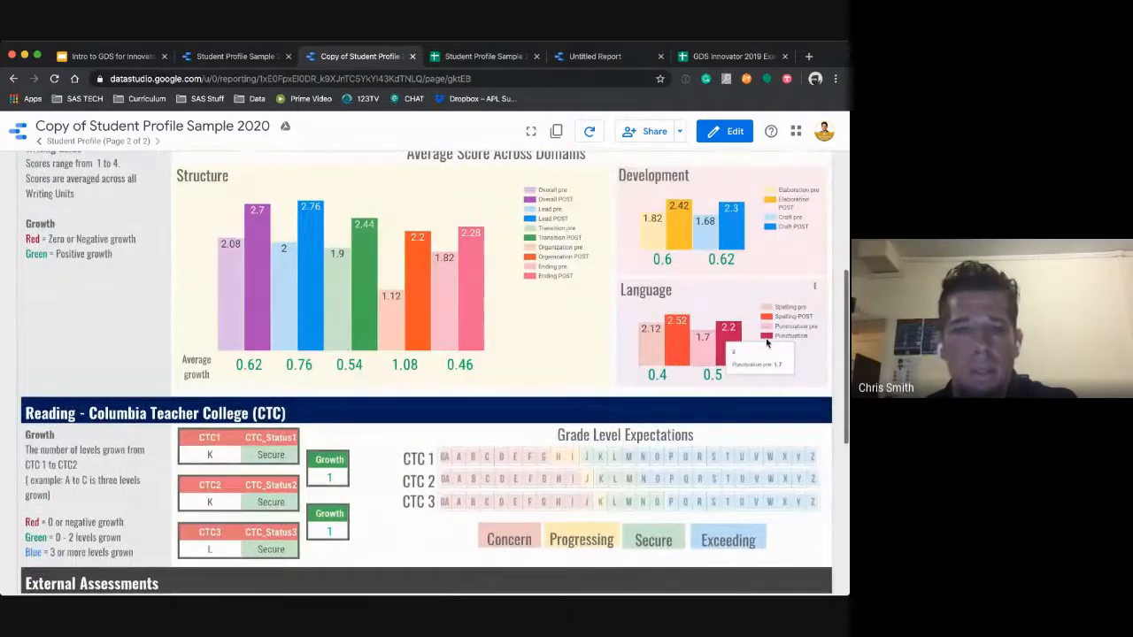
{"action": "scroll", "coordinate": [575, 368], "scroll_direction": "down", "scroll_amount": 1}
{"action": "scroll", "coordinate": [574, 370], "scroll_direction": "down", "scroll_amount": 4}
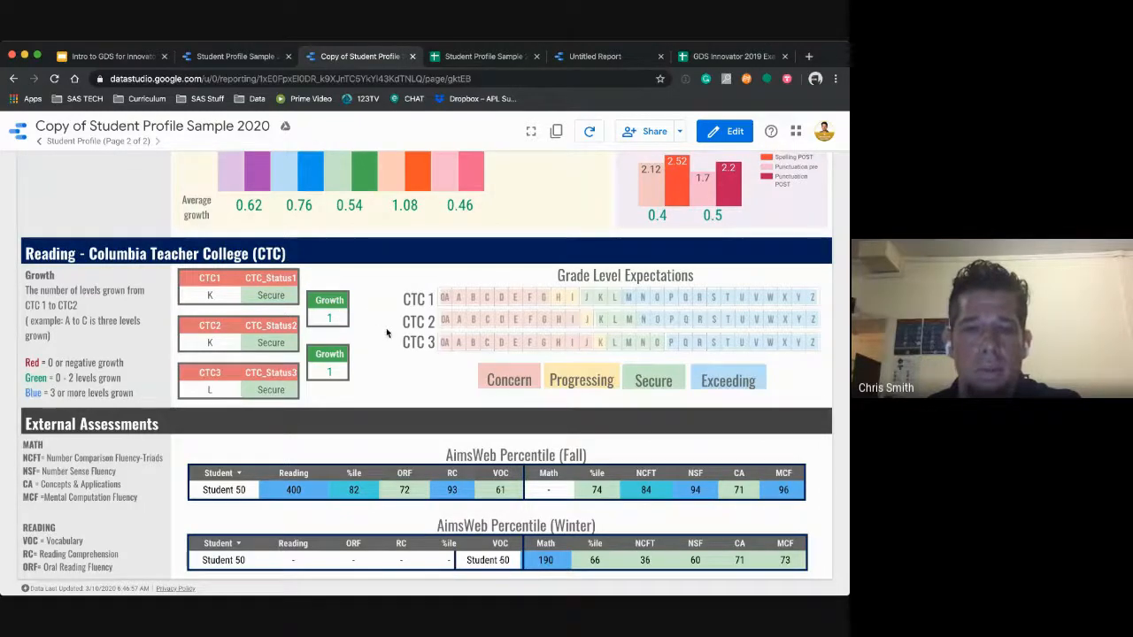
{"action": "scroll", "coordinate": [386, 332], "scroll_direction": "down", "scroll_amount": 1}
{"action": "scroll", "coordinate": [386, 332], "scroll_direction": "down", "scroll_amount": 1}
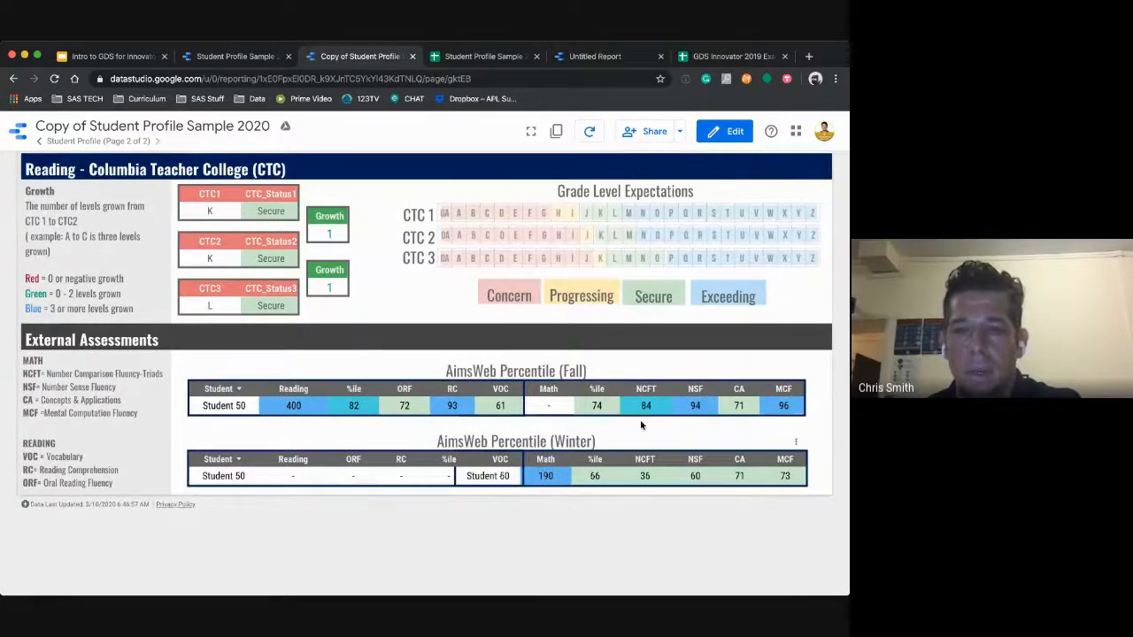
{"action": "scroll", "coordinate": [549, 380], "scroll_direction": "up", "scroll_amount": 5}
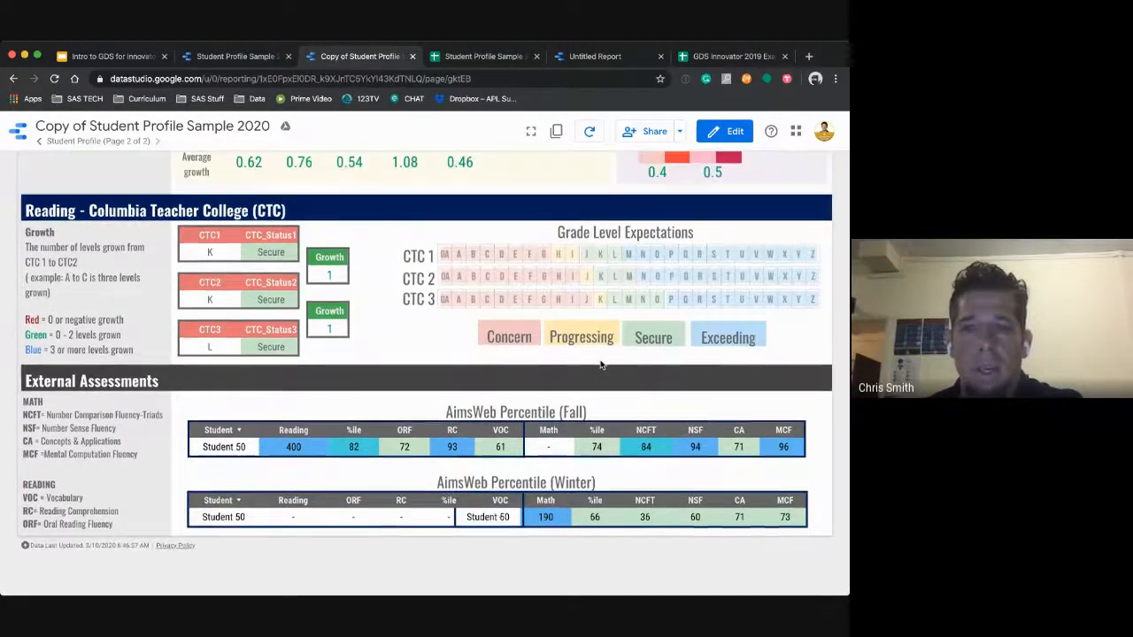
{"action": "scroll", "coordinate": [601, 365], "scroll_direction": "up", "scroll_amount": 10}
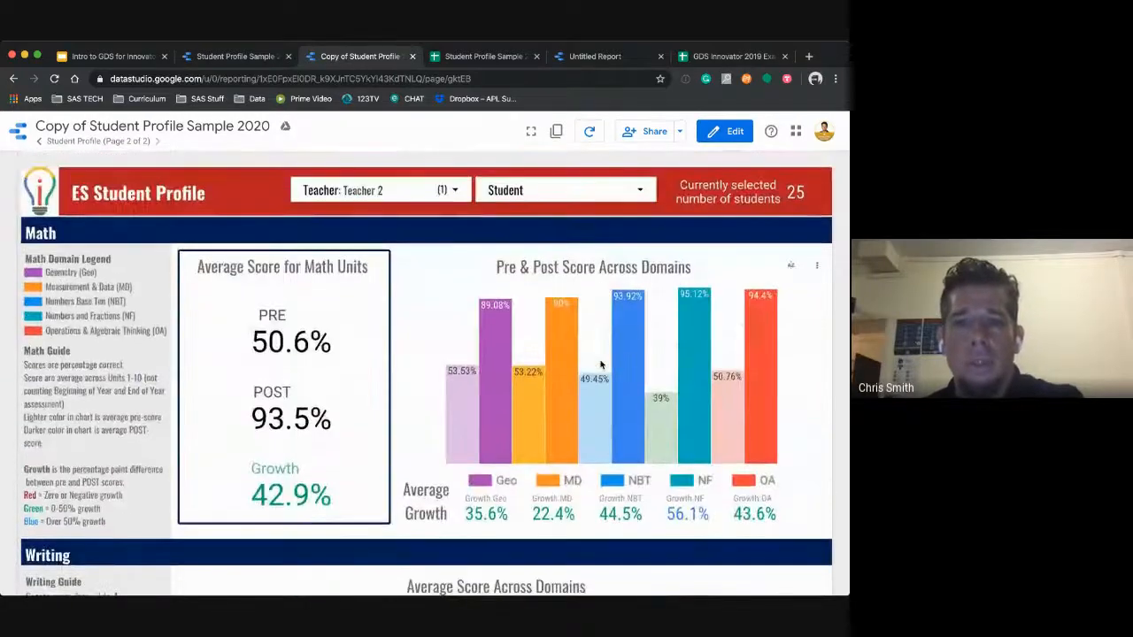